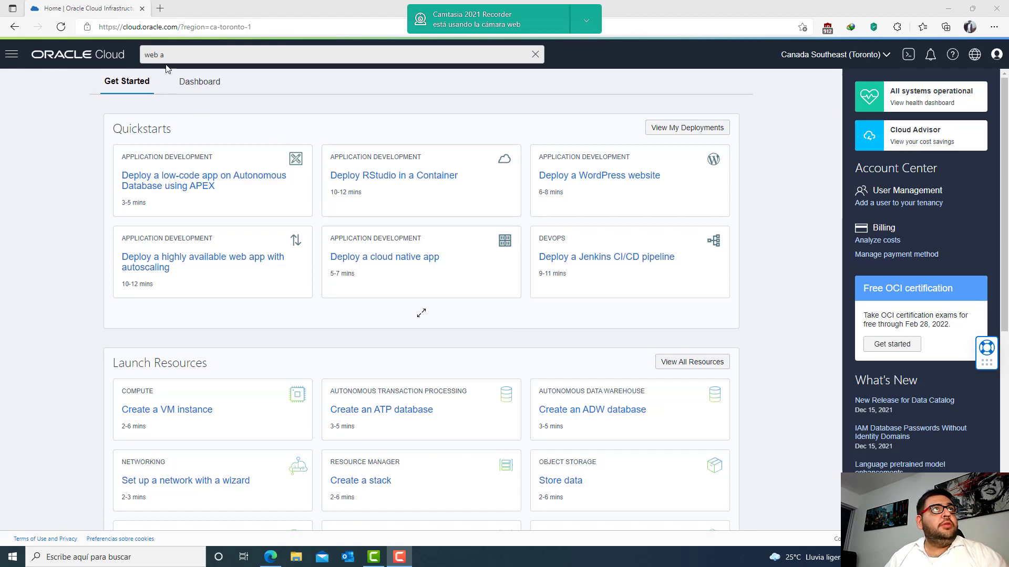
Clear the search box and go through Storage to the empty Buckets list for Test_CSA.
triple_click(178, 59)
key("BackSpace")
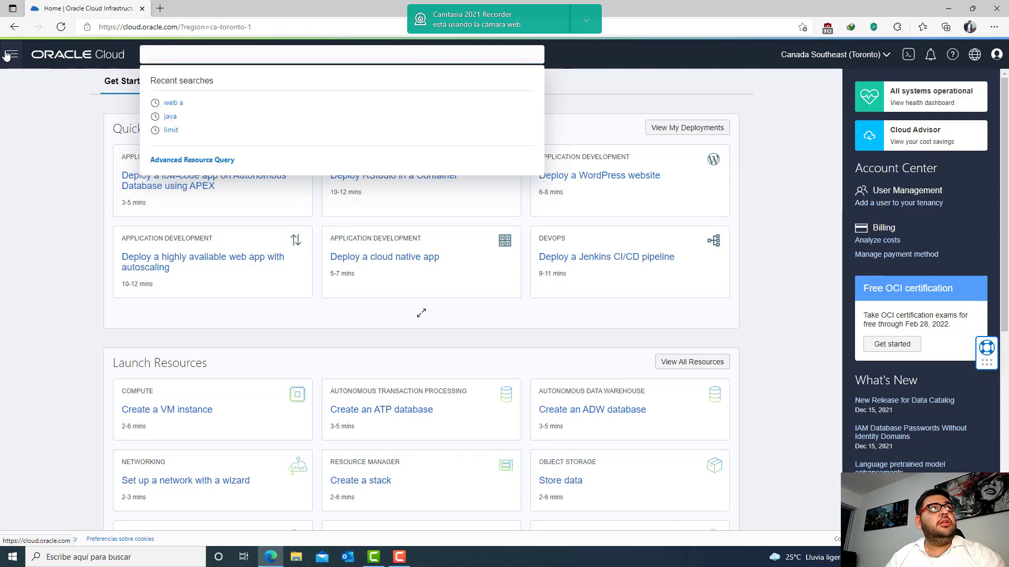
left_click(11, 54)
left_click(47, 158)
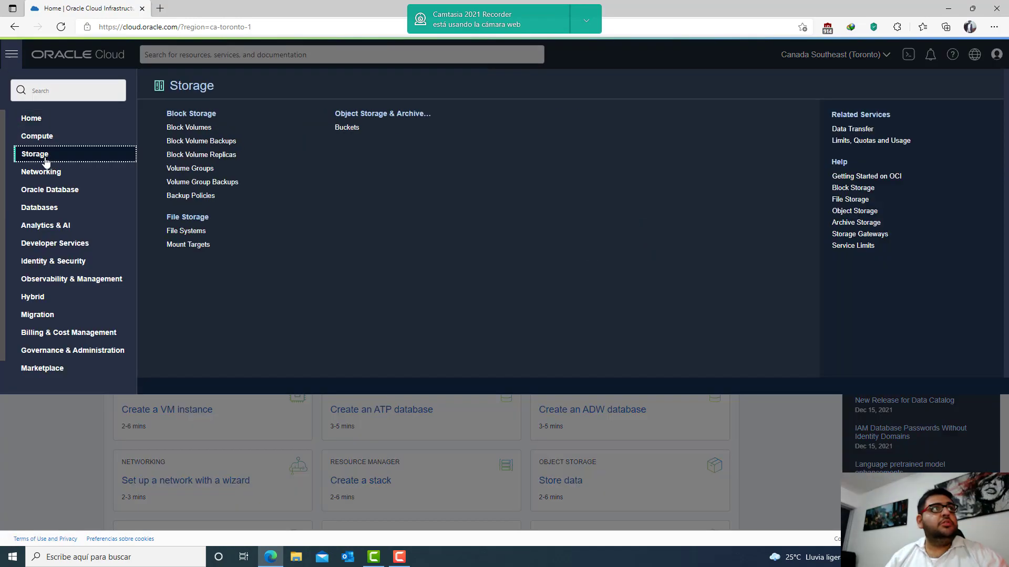
left_click(351, 130)
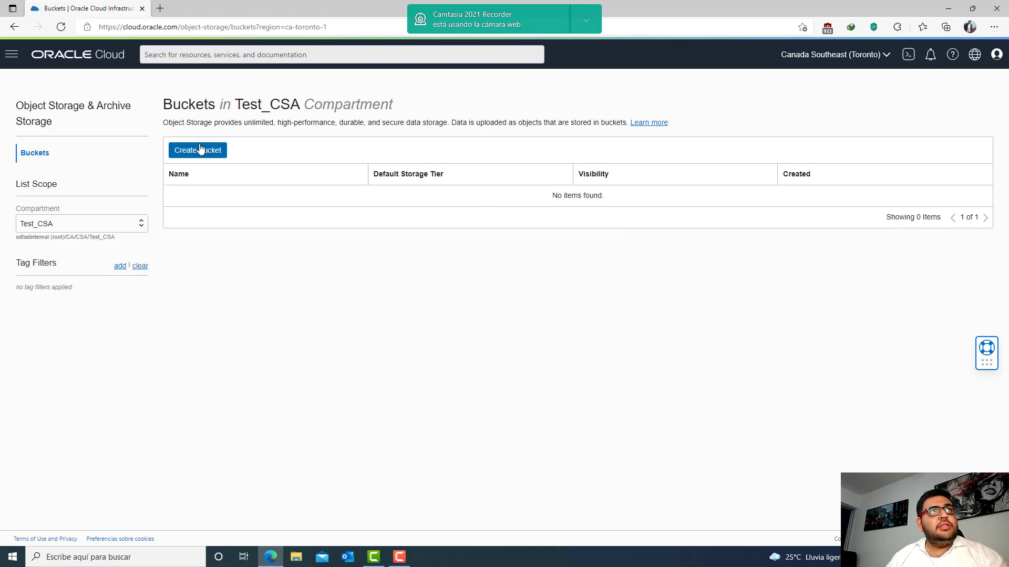
key("F9")
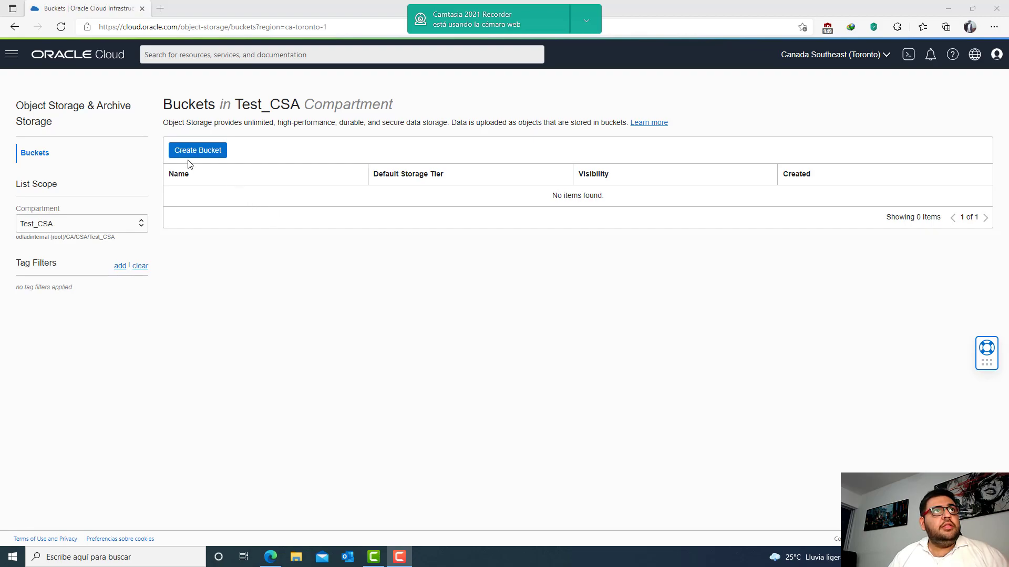
left_click(214, 152)
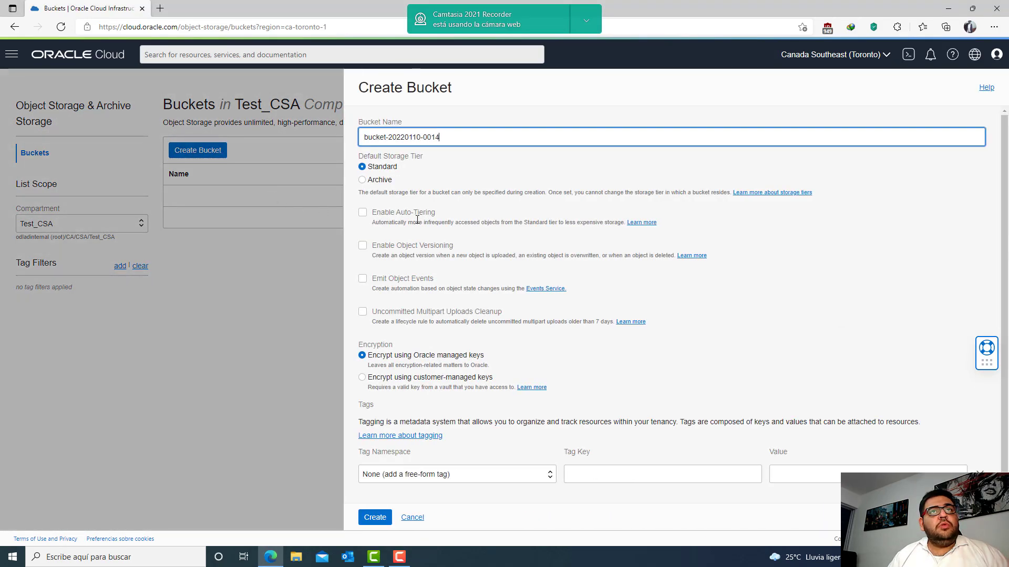
left_click_drag(462, 137, 357, 138)
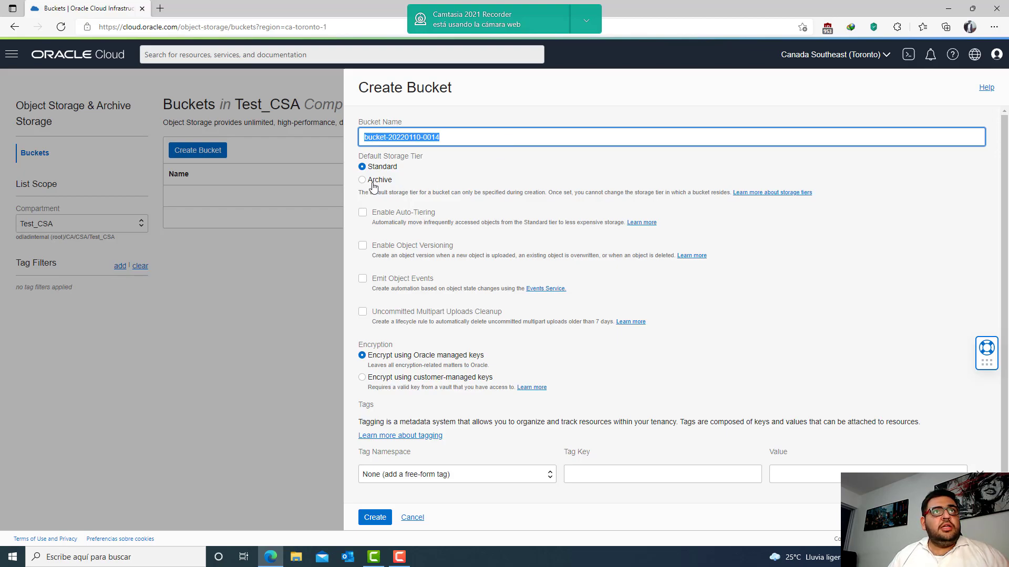
left_click_drag(367, 181, 398, 180)
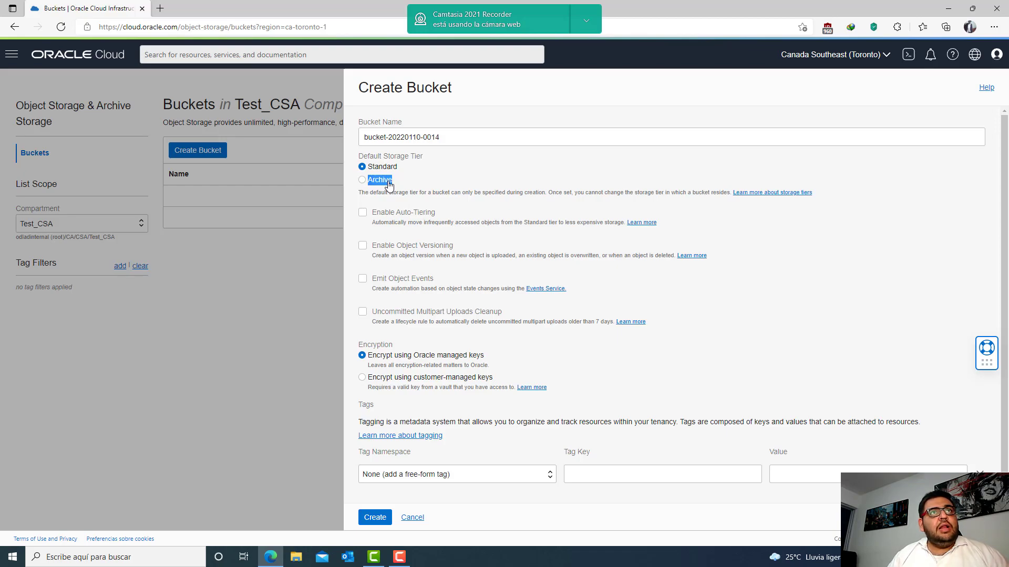
left_click(405, 185)
left_click_drag(377, 185, 365, 184)
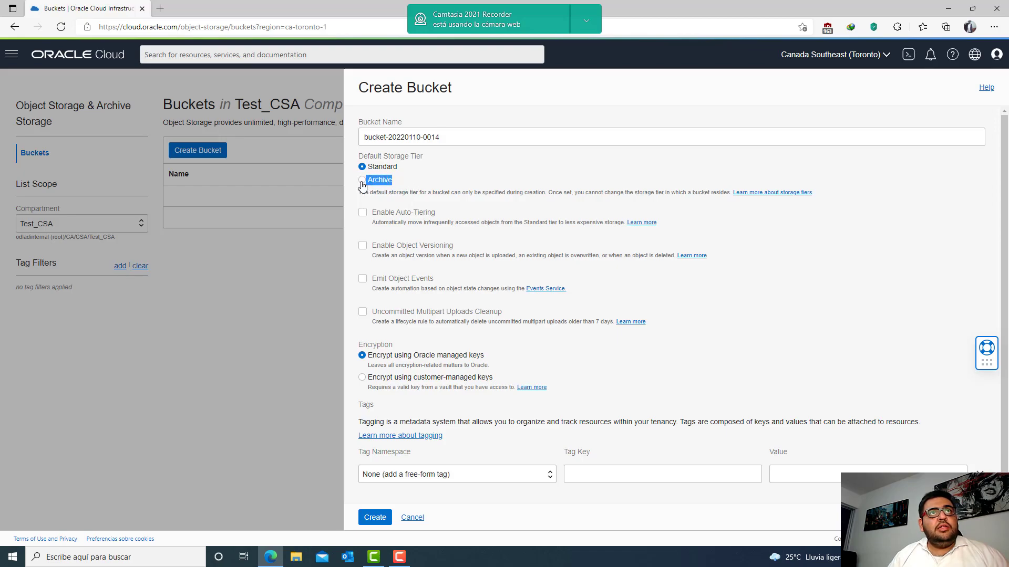
left_click(402, 184)
left_click_drag(400, 184, 363, 185)
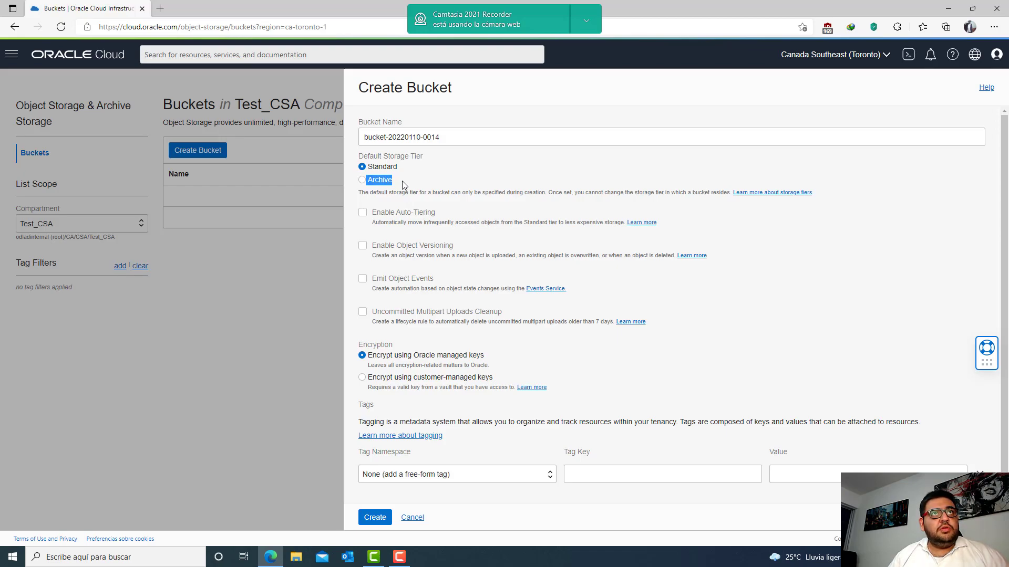
left_click_drag(401, 167, 363, 170)
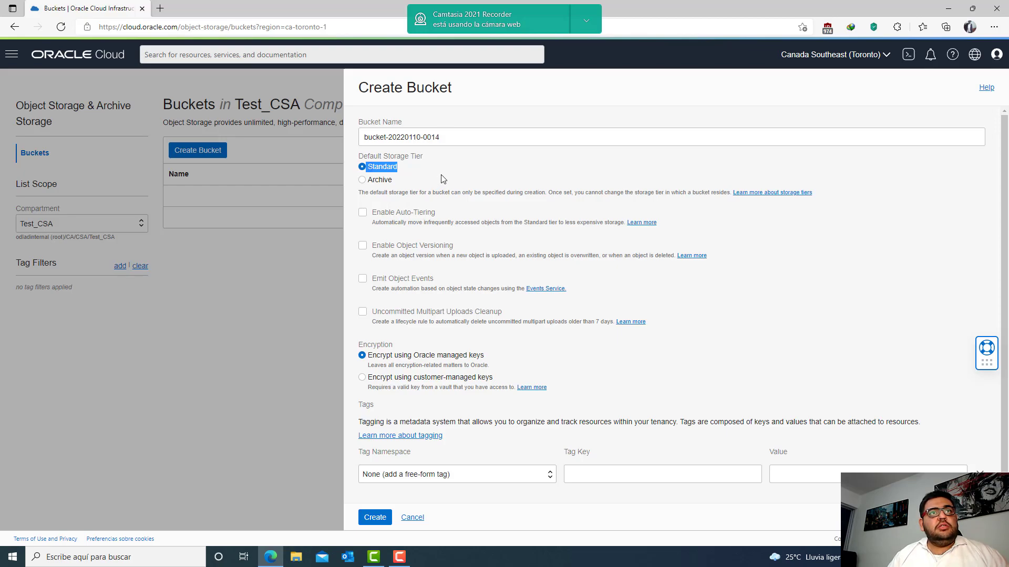
left_click_drag(460, 137, 363, 144)
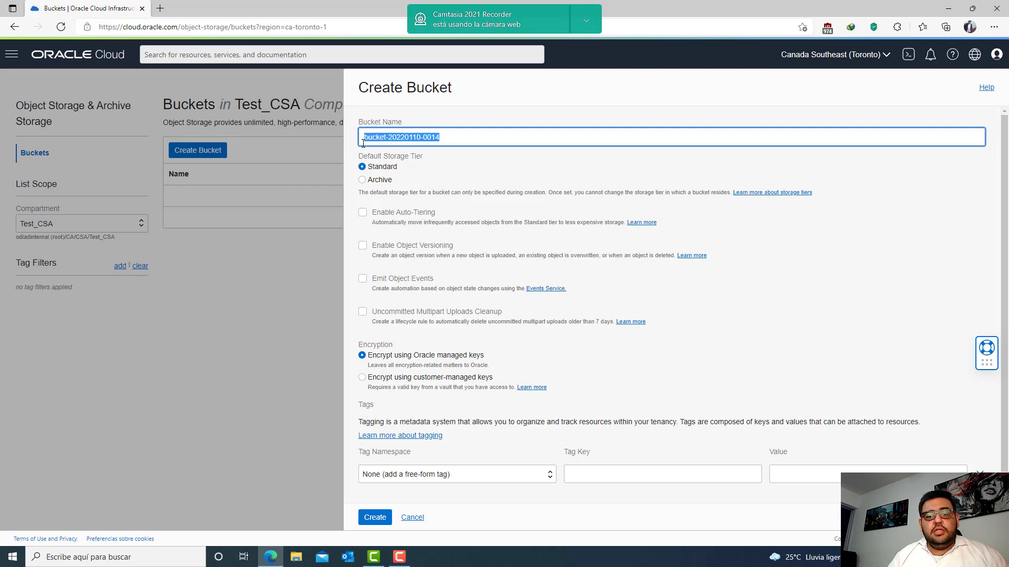
Name the bucket Test and review the Encryption section's Oracle-managed keys description.
type("Test")
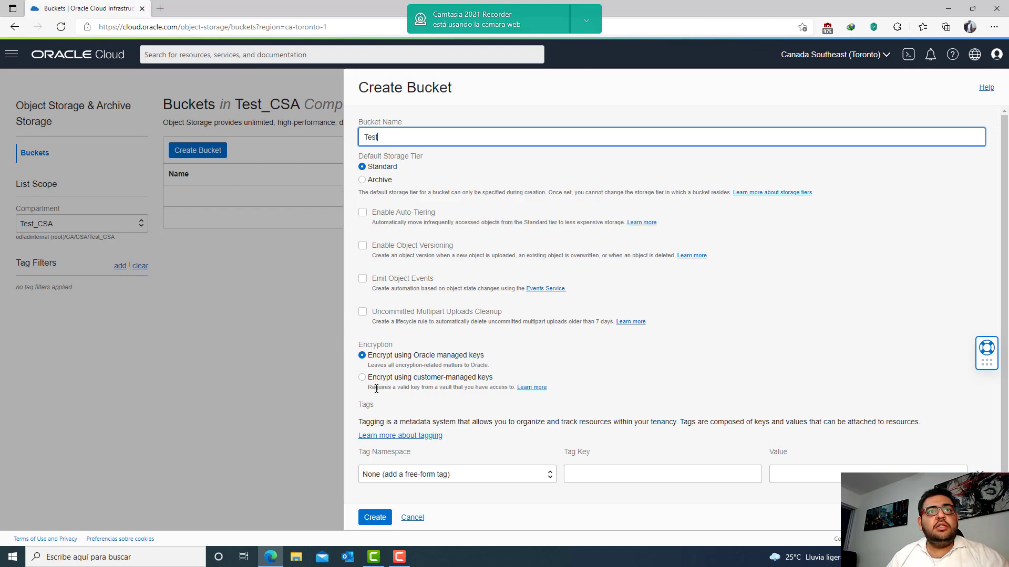
left_click(374, 518)
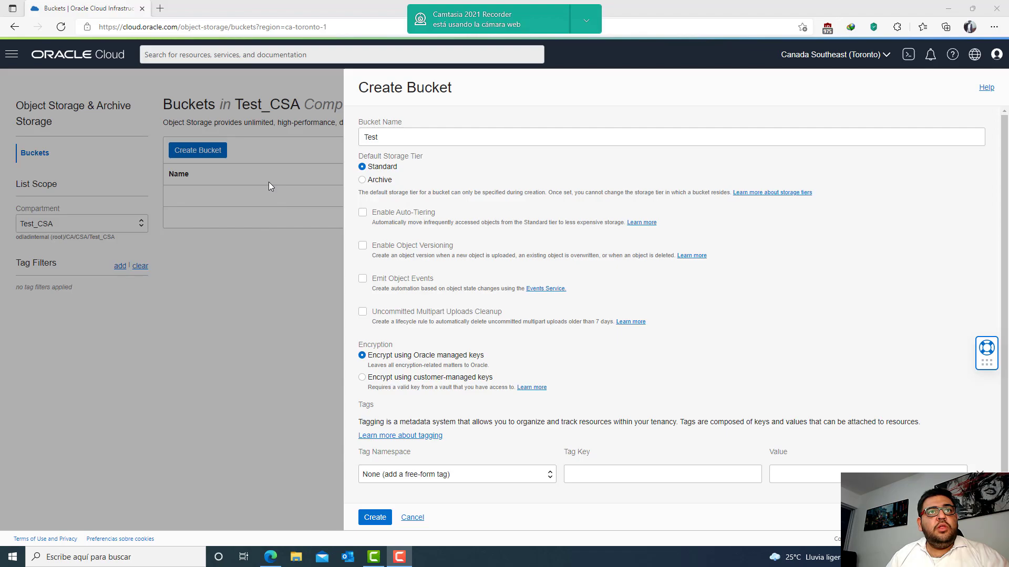
left_click_drag(359, 346, 406, 348)
left_click(450, 343)
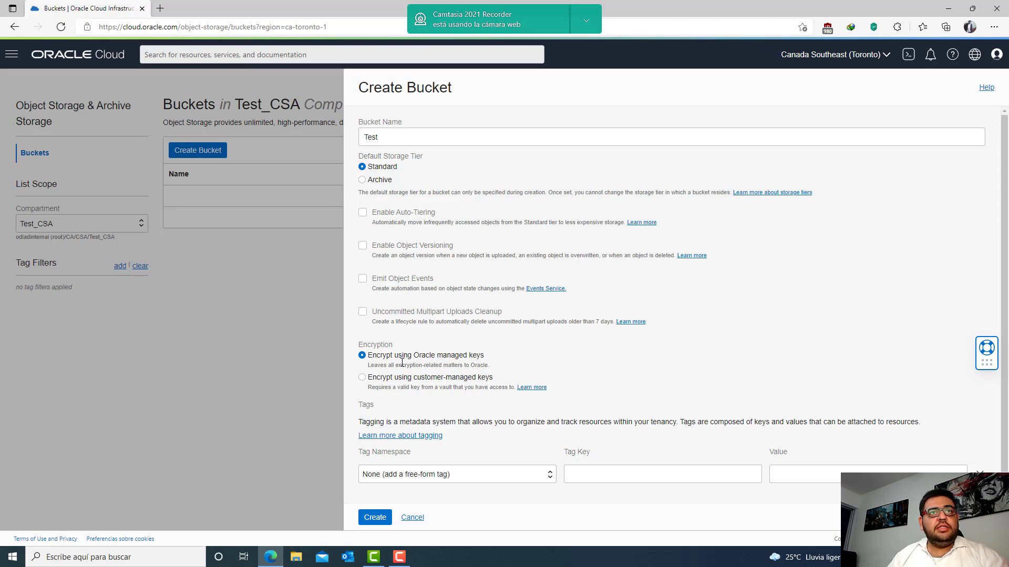
left_click_drag(386, 362, 499, 361)
left_click(516, 361)
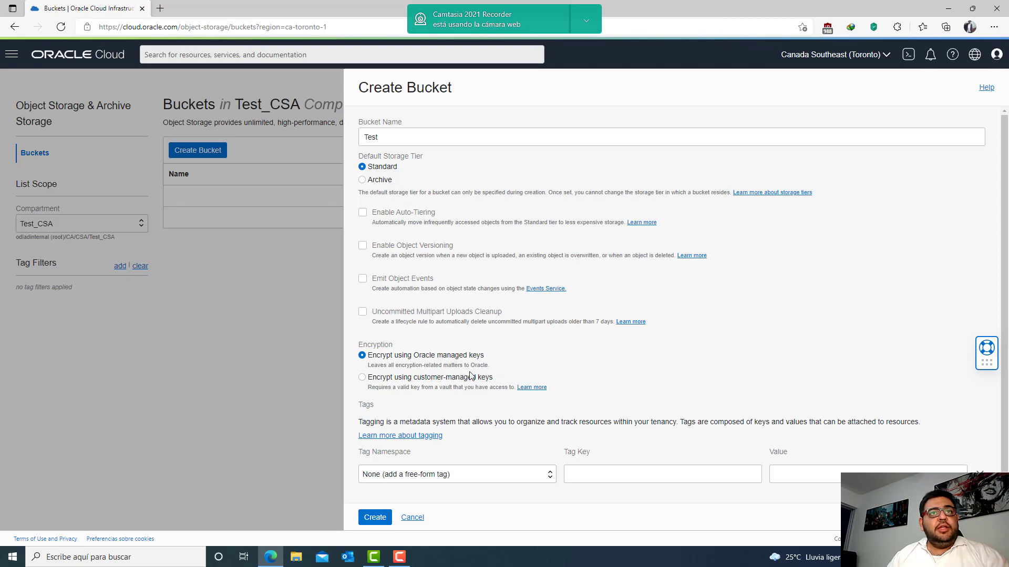
Switch encryption to customer-managed keys, keeping SSLVault as the vault.
left_click(362, 378)
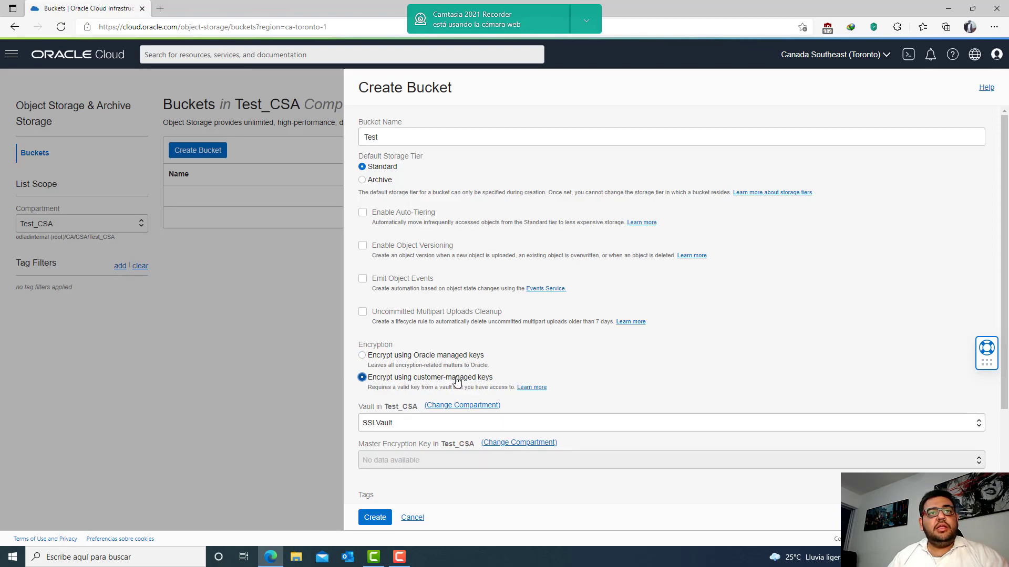
left_click(404, 428)
left_click(406, 429)
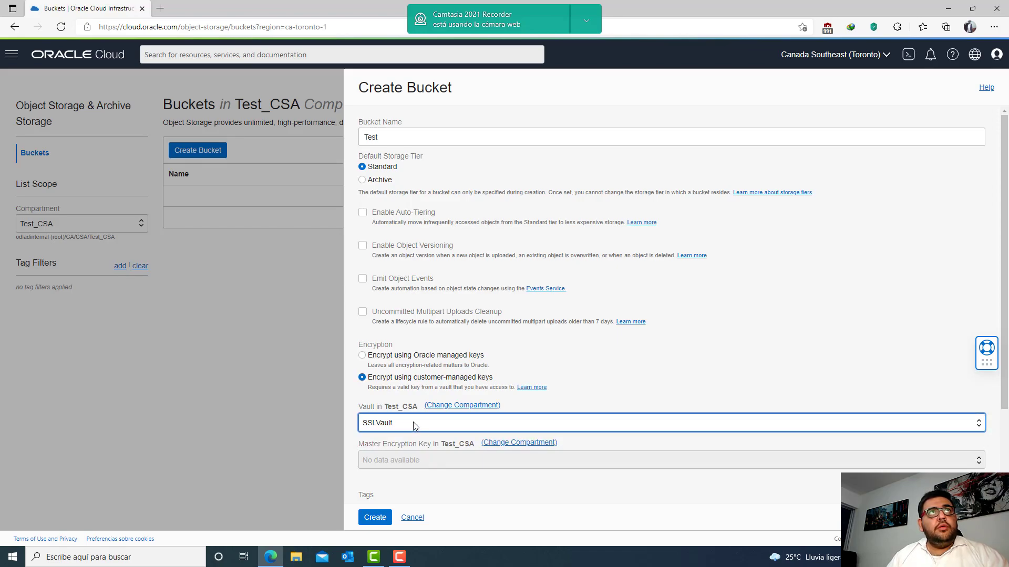
left_click(160, 9)
Search for 'hsm oracle cloud' and read the OCI Vault page about hardware security modules.
type("hsm oracle cloud")
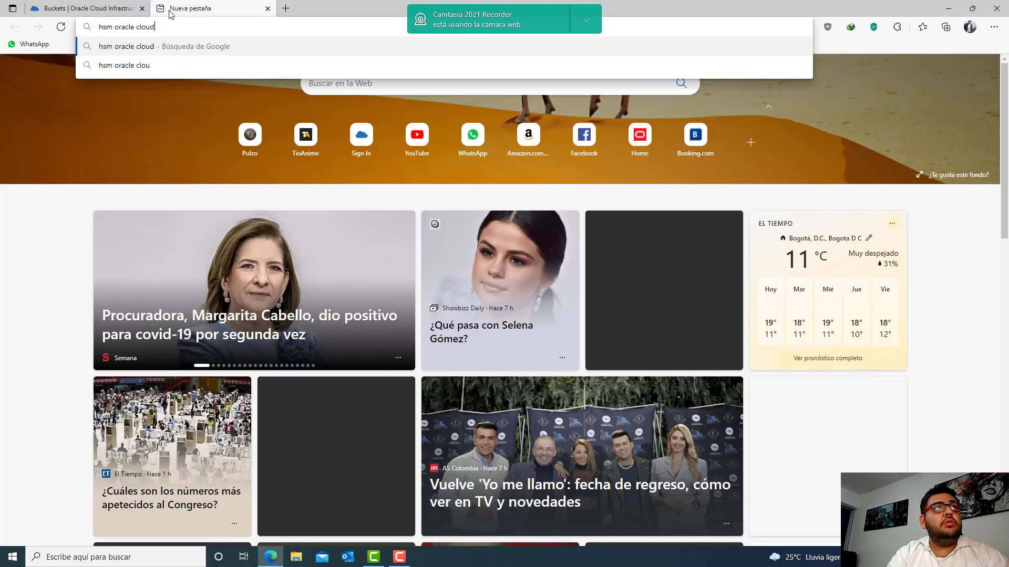
key("Return")
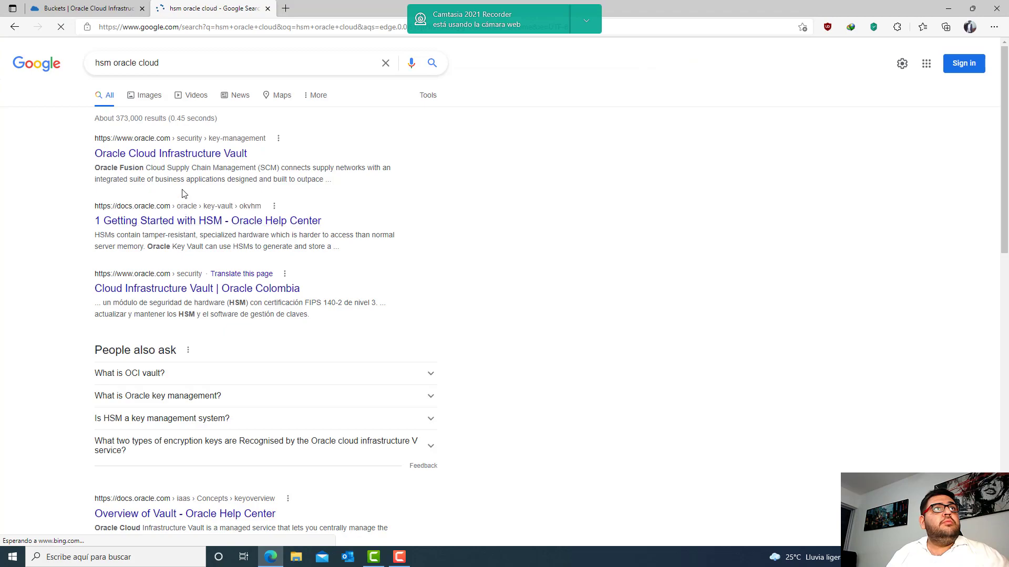
left_click(139, 153)
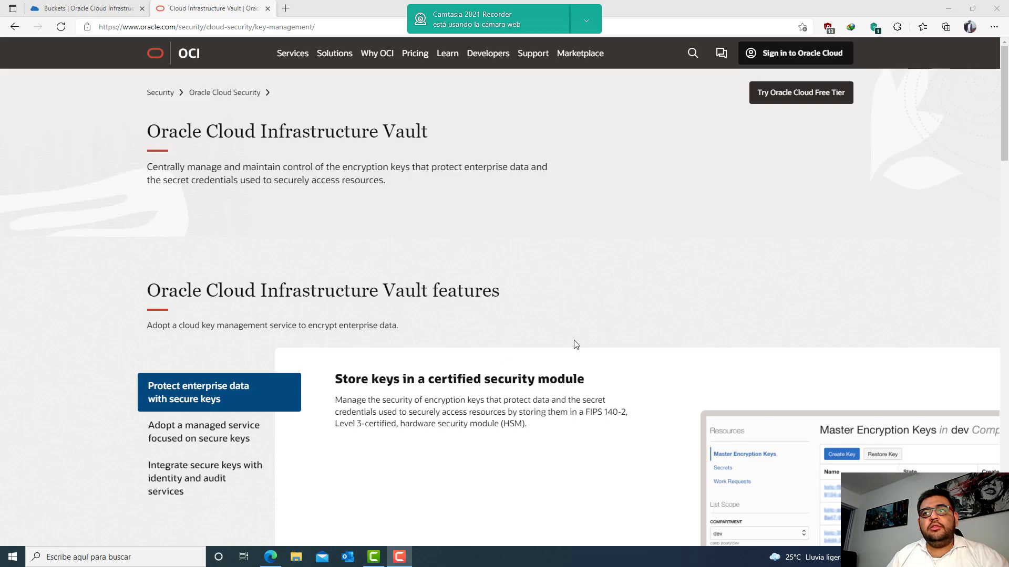
scroll(609, 378, "down", 4)
scroll(520, 407, "up", 4)
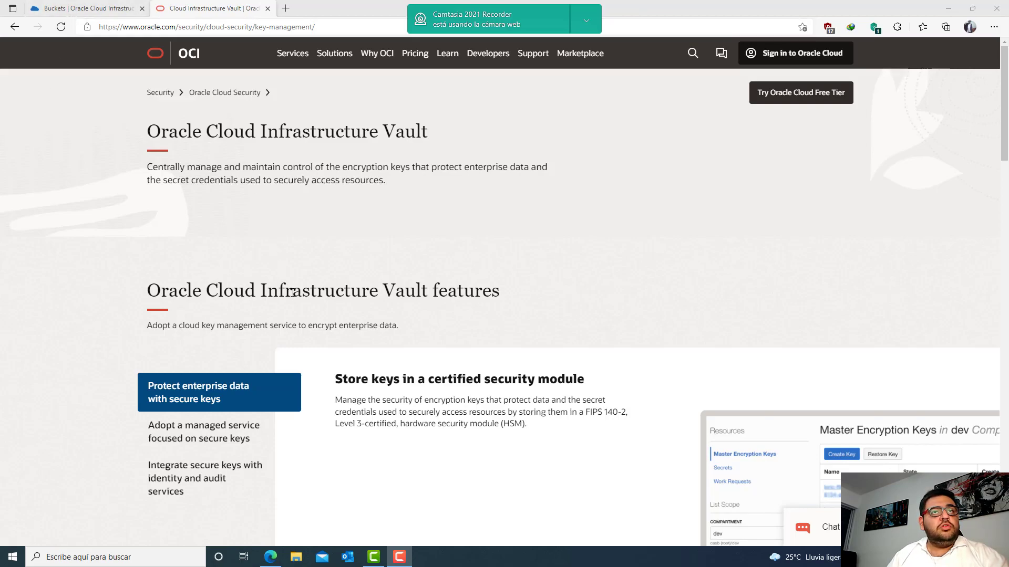
left_click_drag(401, 424, 503, 424)
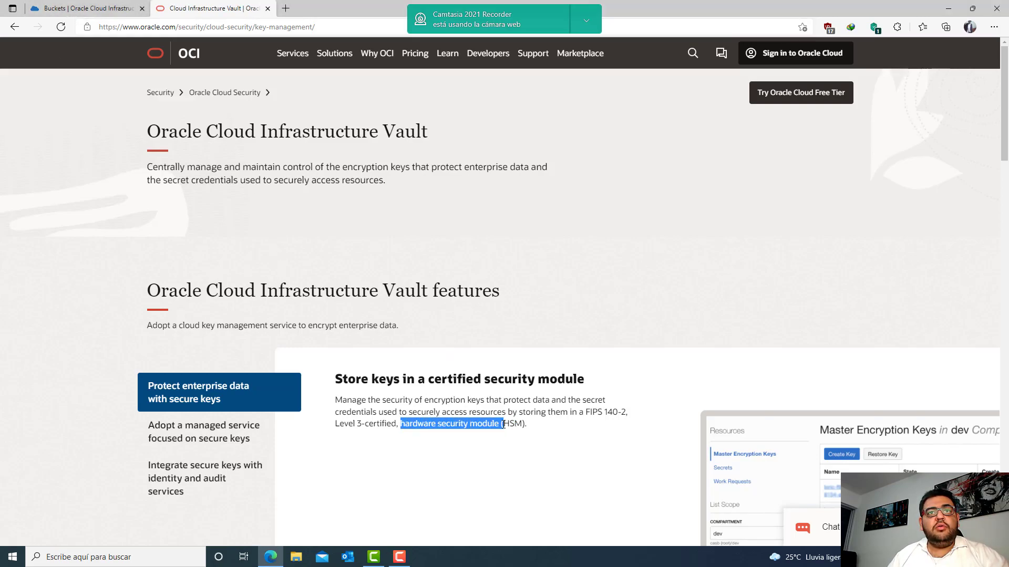
left_click(551, 426)
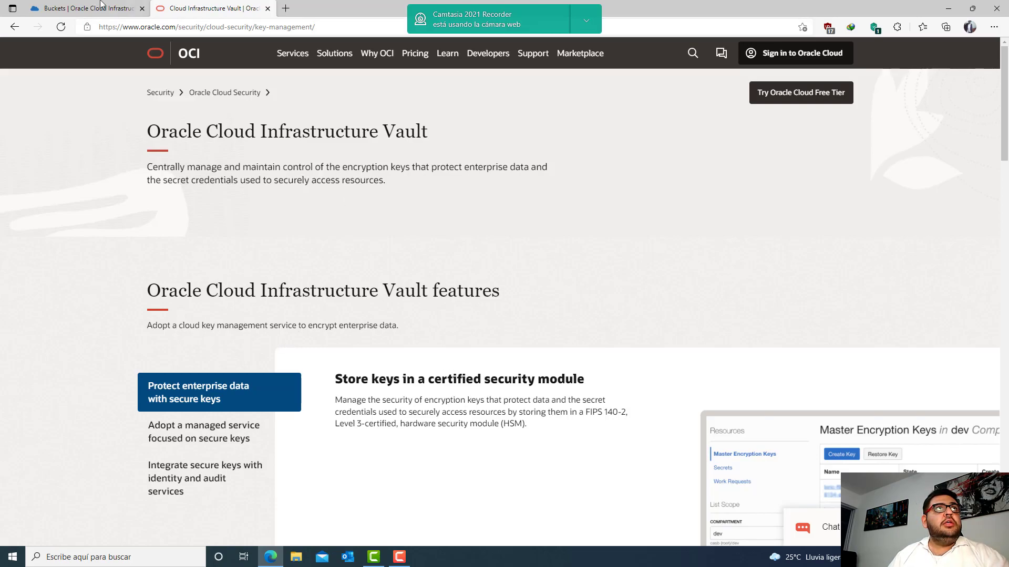
Switch the bucket back to Oracle managed keys and create the Test bucket.
left_click(82, 7)
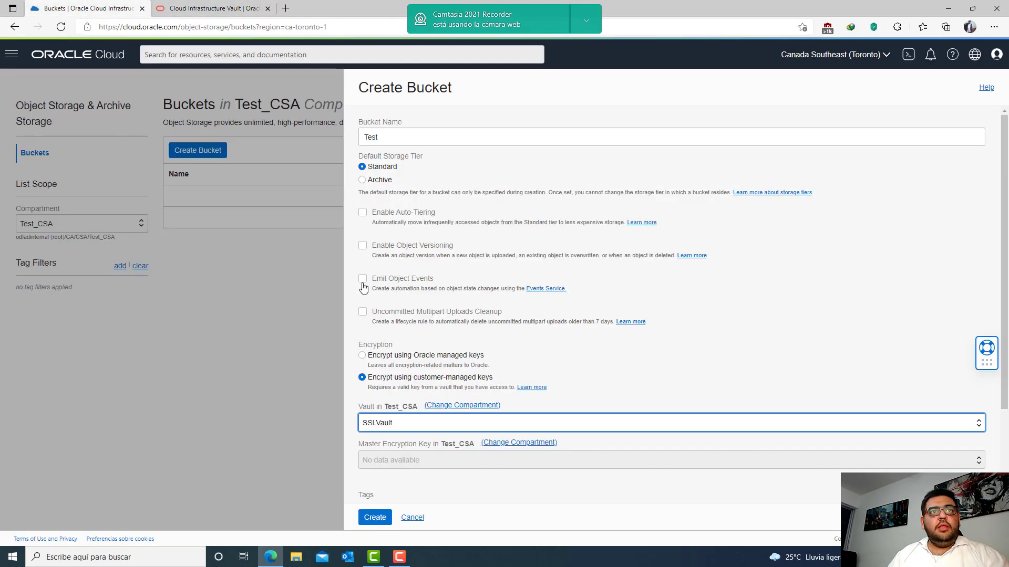
left_click(362, 355)
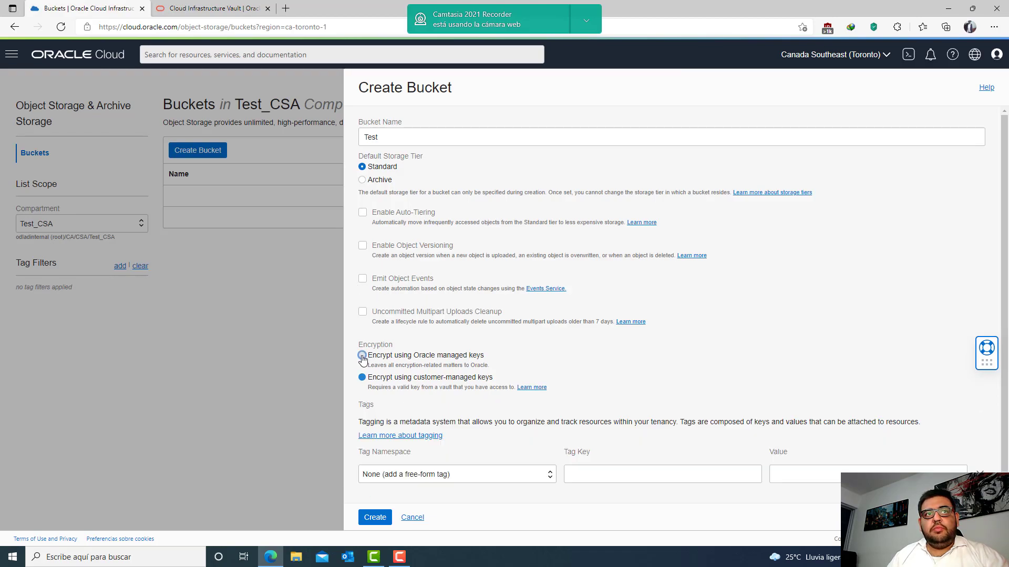
left_click_drag(380, 356, 489, 361)
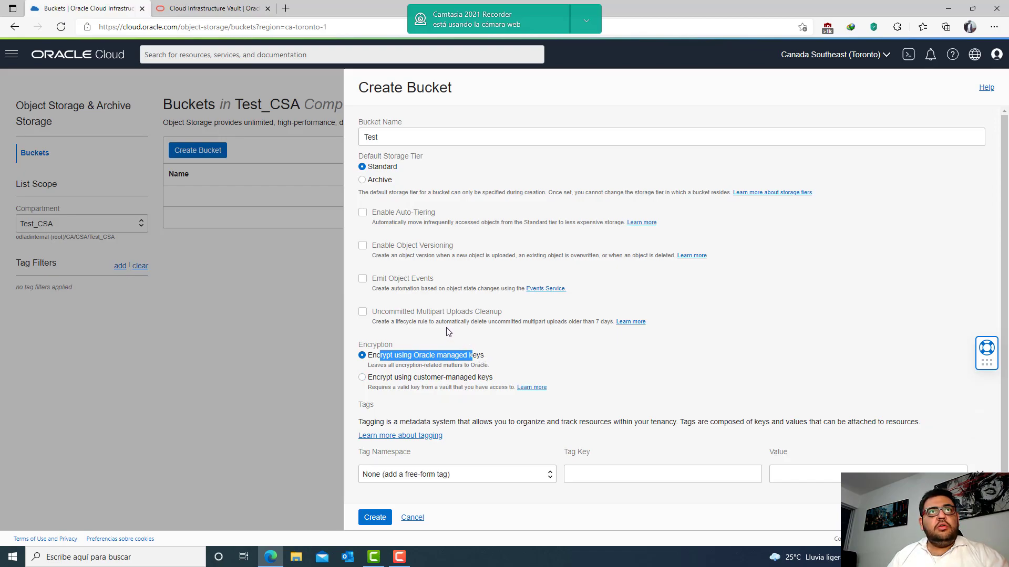
left_click(447, 358)
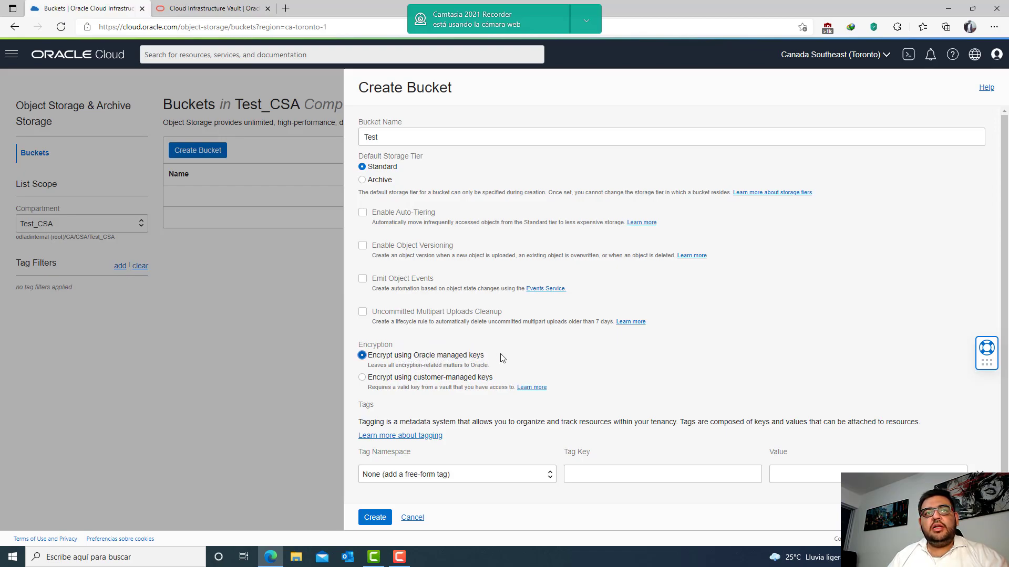
left_click(376, 518)
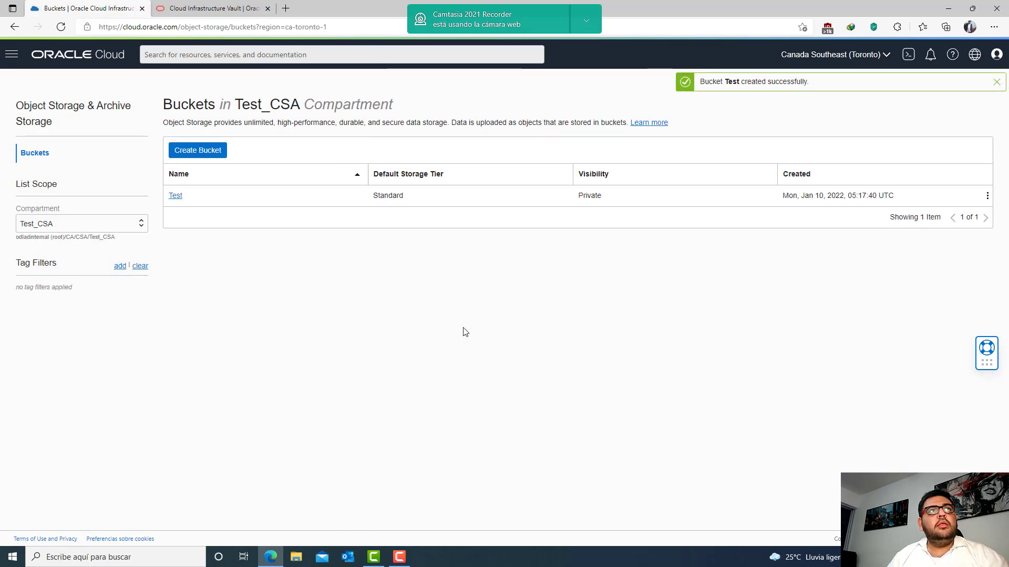
left_click_drag(290, 199, 823, 194)
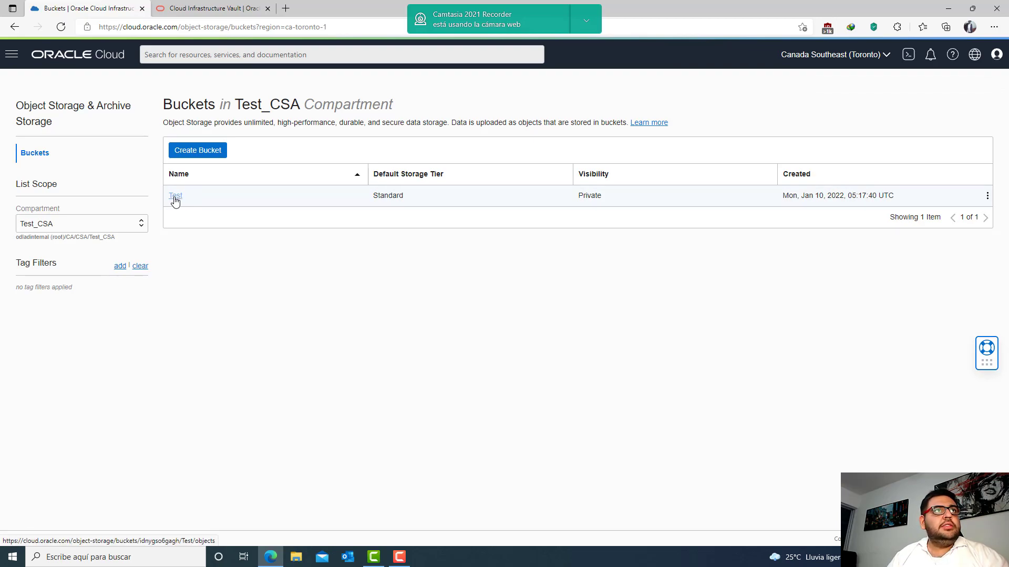
left_click(176, 199)
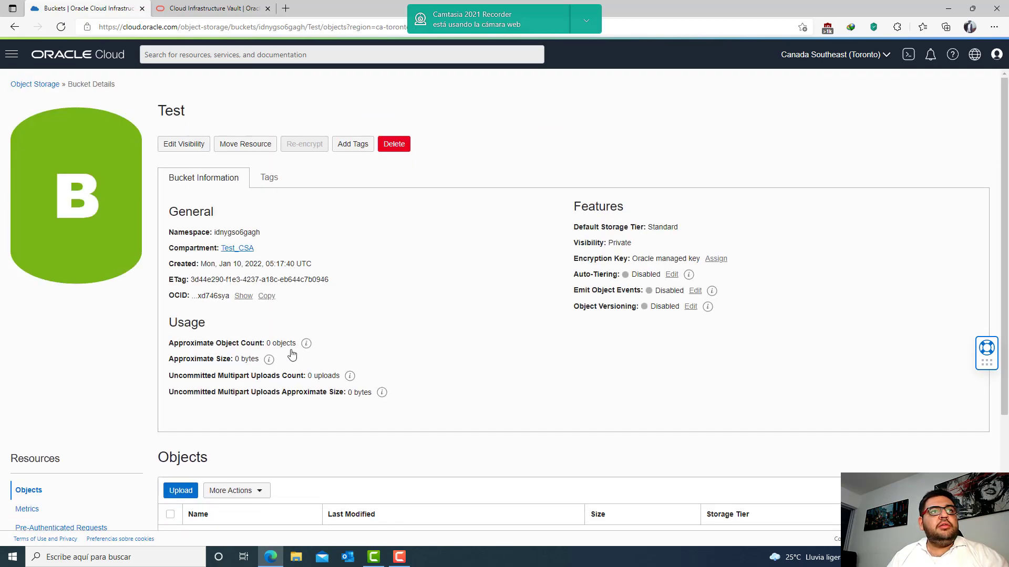
left_click_drag(210, 344, 292, 347)
left_click_drag(194, 376, 307, 379)
left_click(204, 376)
left_click_drag(194, 359, 245, 360)
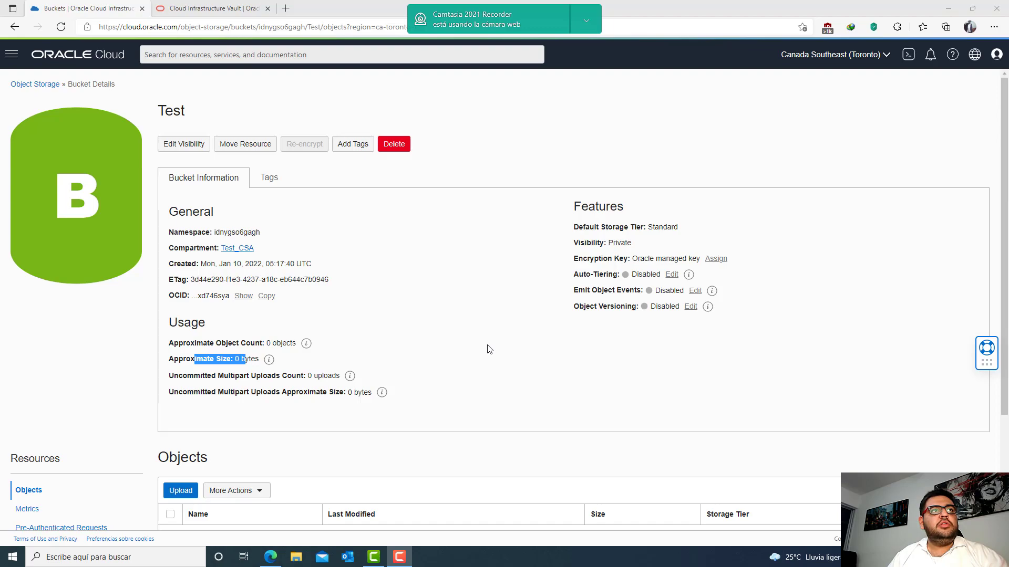
scroll(486, 349, "down", 3)
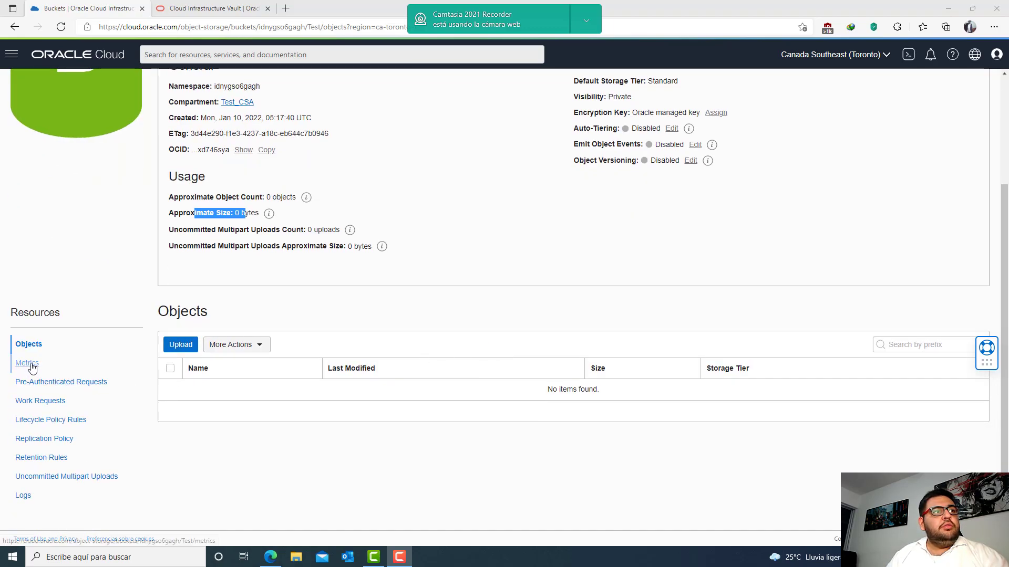
Check the Test bucket's Metrics, Pre-Authenticated Requests, Lifecycle, Replication and Retention sections.
left_click(28, 362)
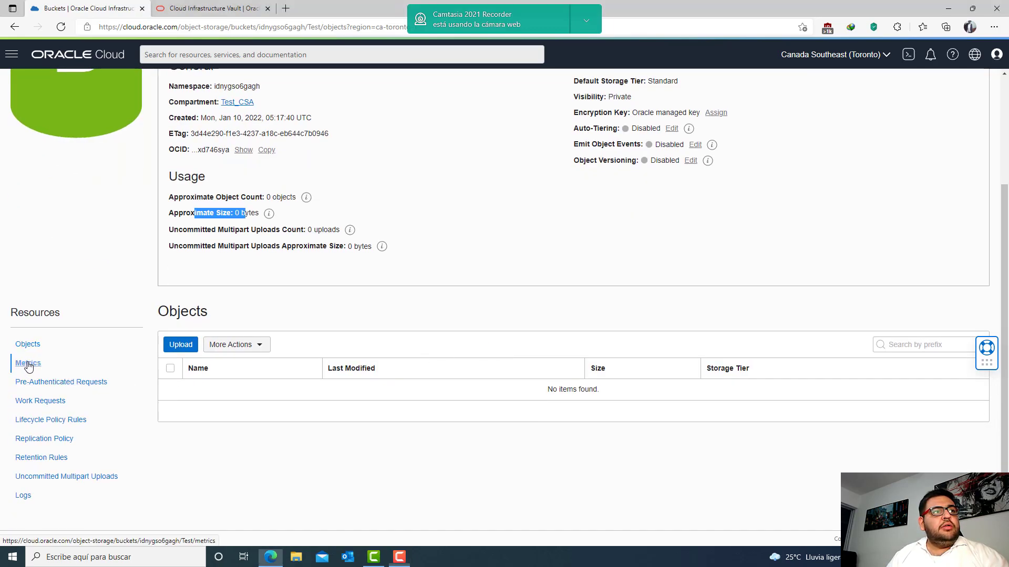
left_click(77, 383)
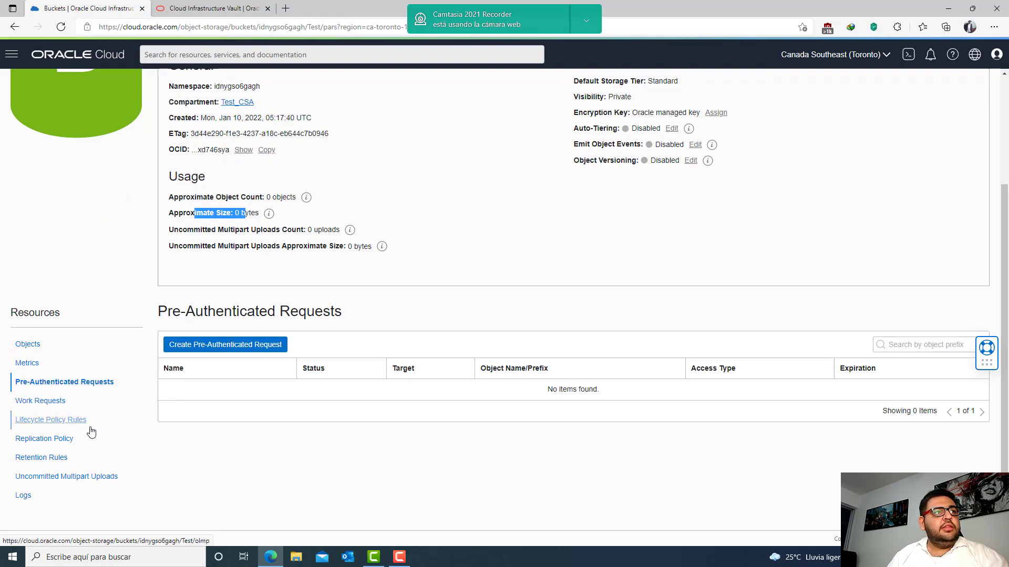
left_click(66, 422)
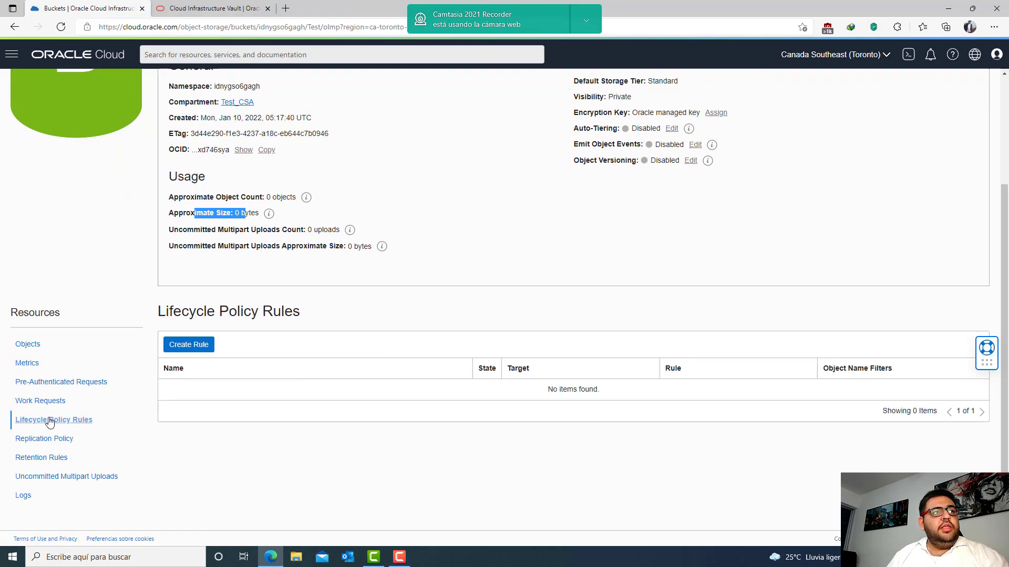
left_click(57, 440)
left_click(58, 459)
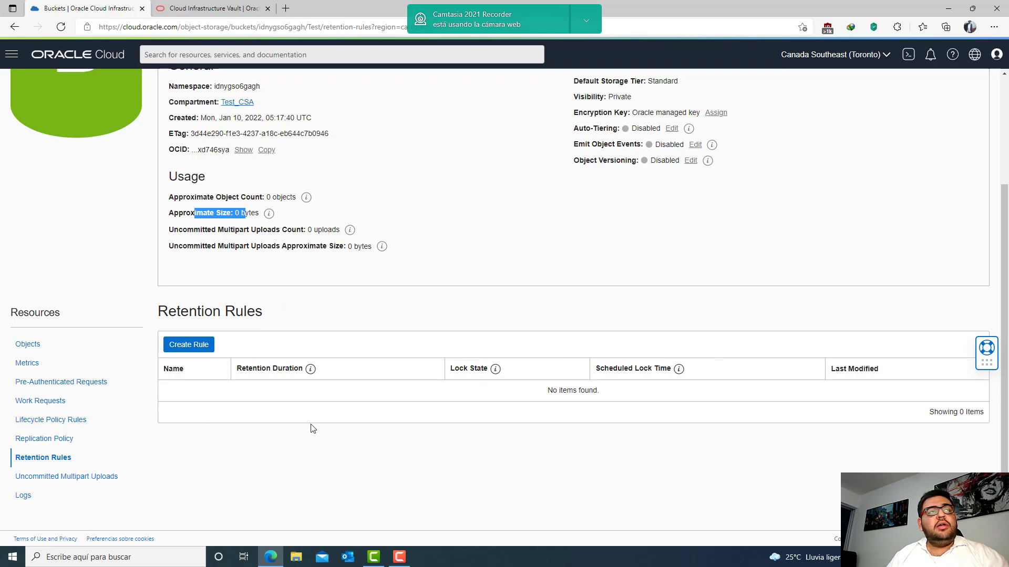
scroll(317, 408, "up", 3)
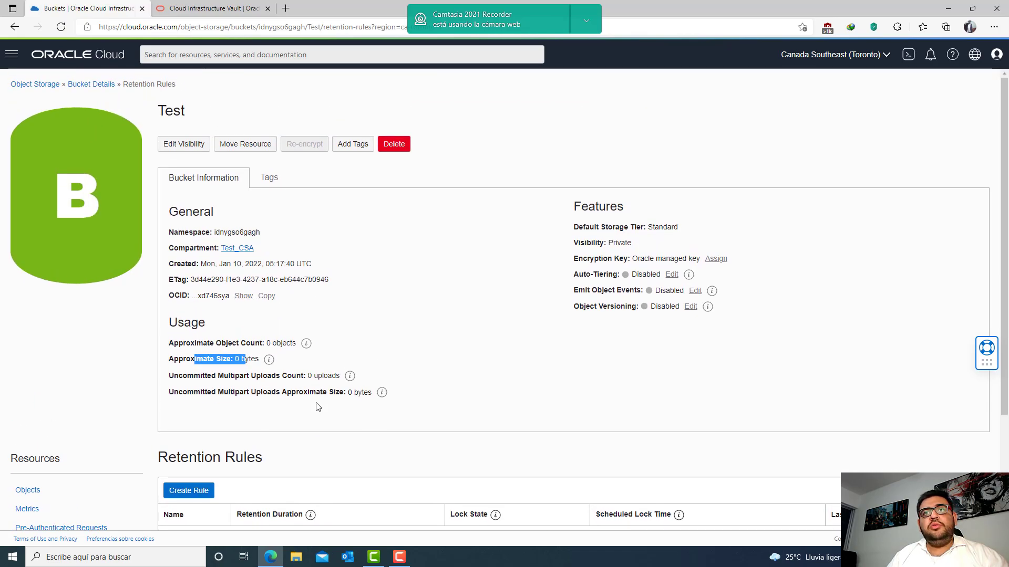
scroll(318, 407, "down", 3)
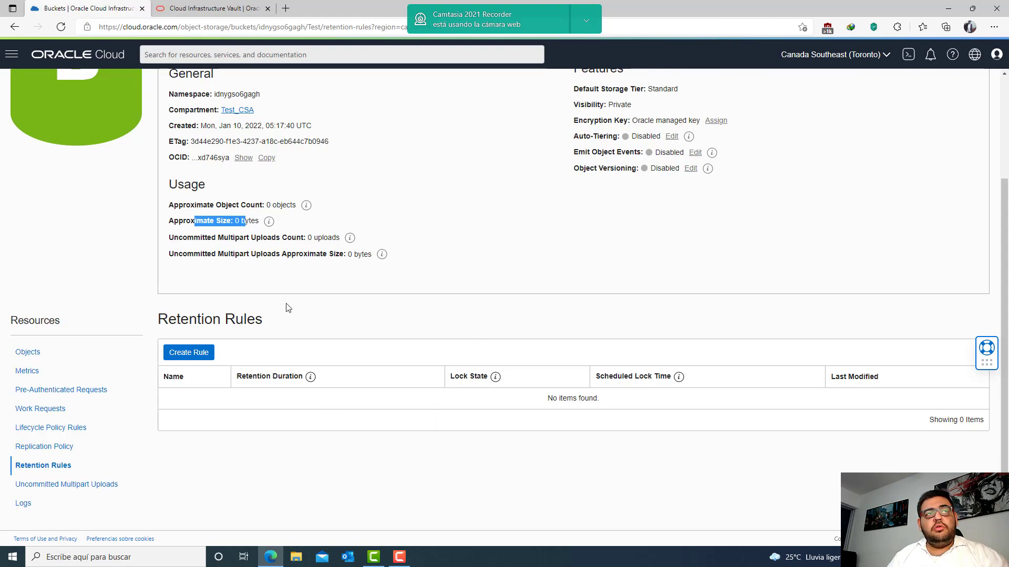
scroll(342, 329, "up", 3)
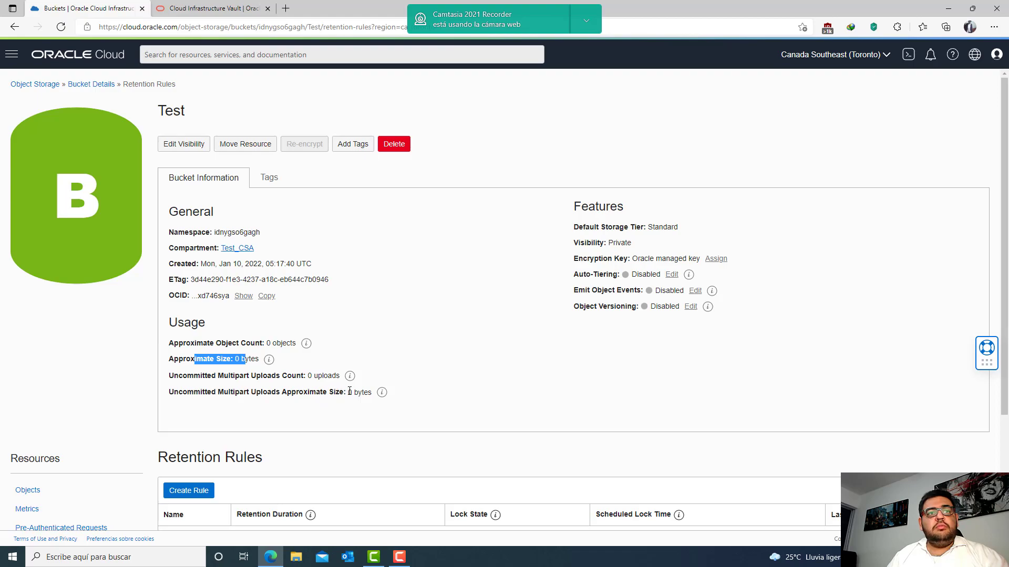
scroll(346, 392, "down", 3)
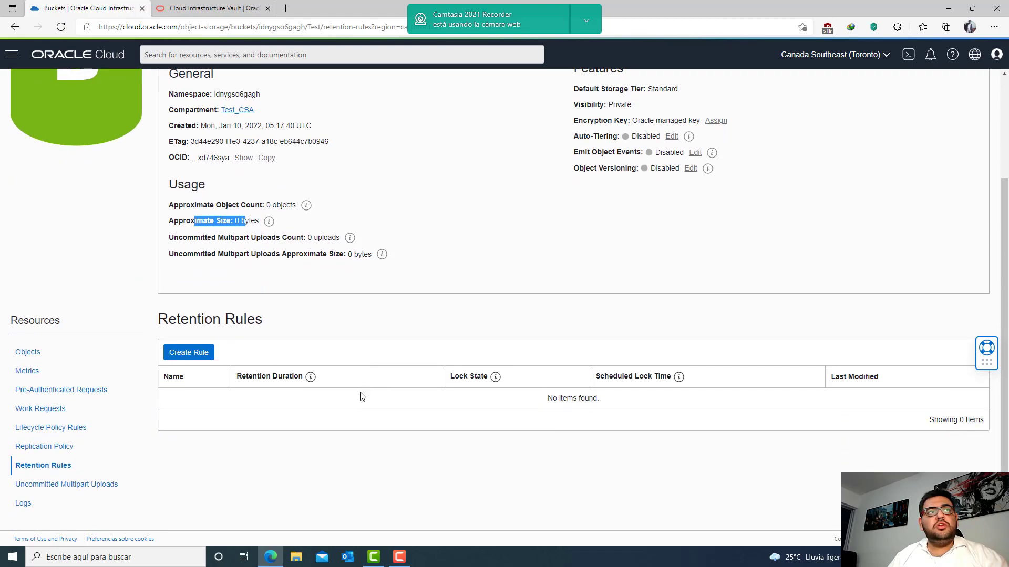
Return to the bucket's Objects list and bring up the Upload Objects panel.
left_click(29, 352)
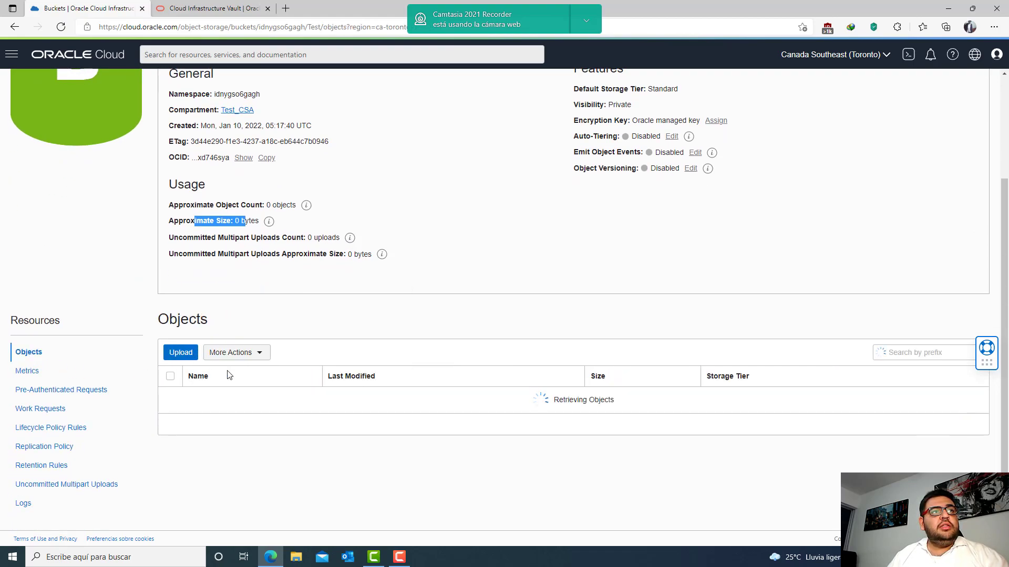
left_click(182, 353)
left_click(391, 172)
Keep the Standard tier and choose the certificate PDF from the Escritorio desktop.
left_click(394, 173)
left_click(721, 214)
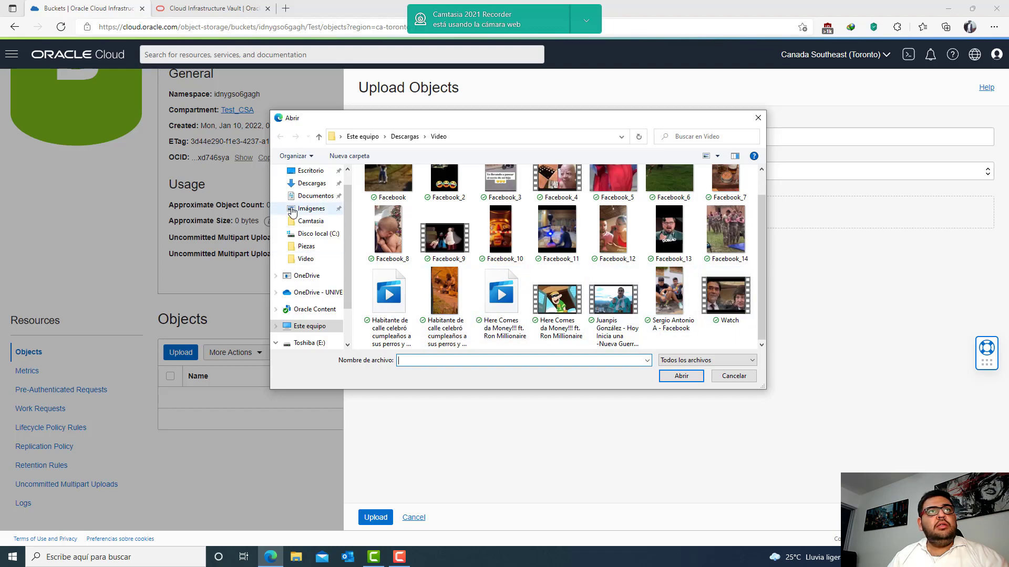
left_click(309, 171)
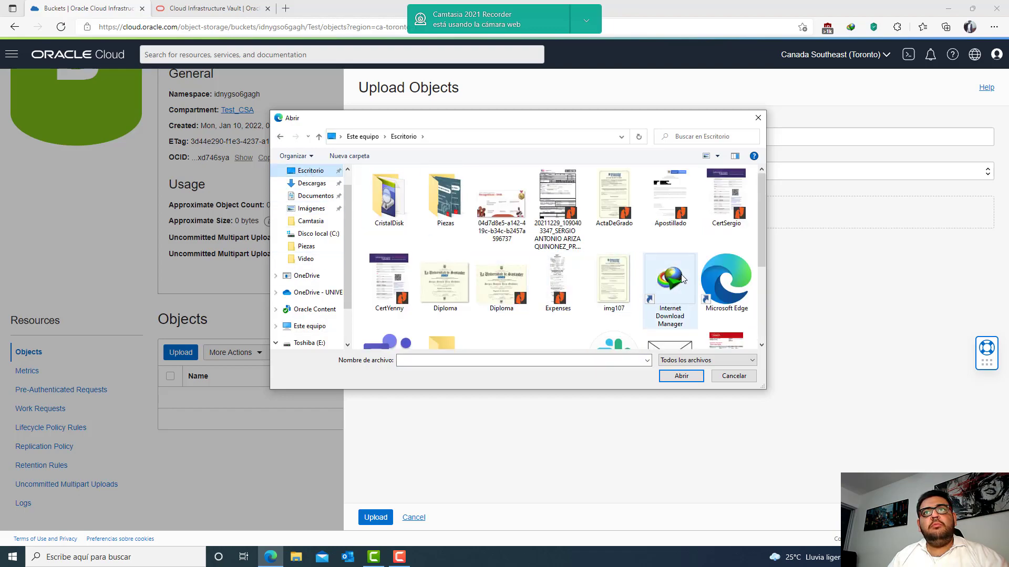
scroll(681, 278, "down", 2)
scroll(678, 278, "up", 2)
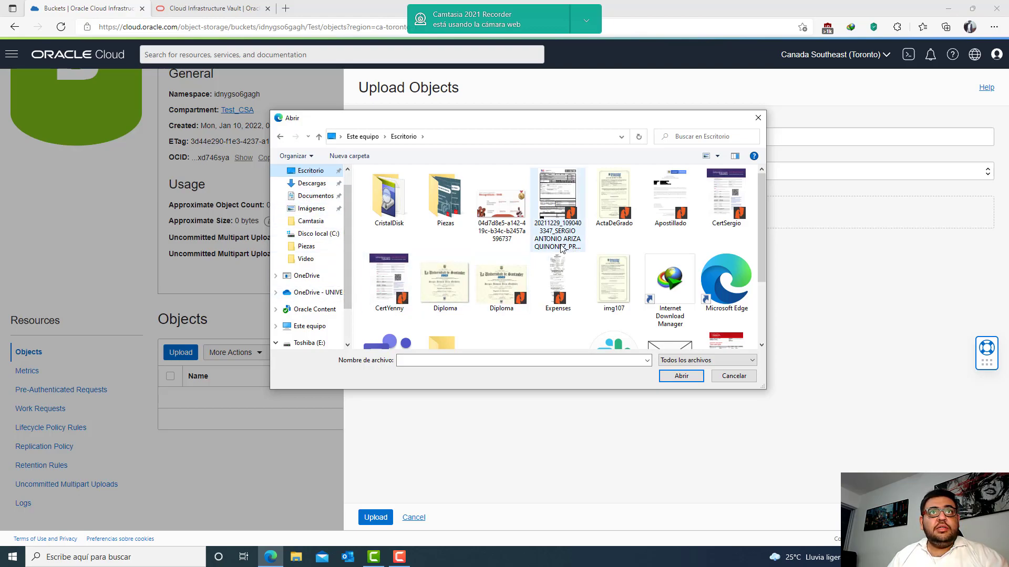
left_click(389, 283)
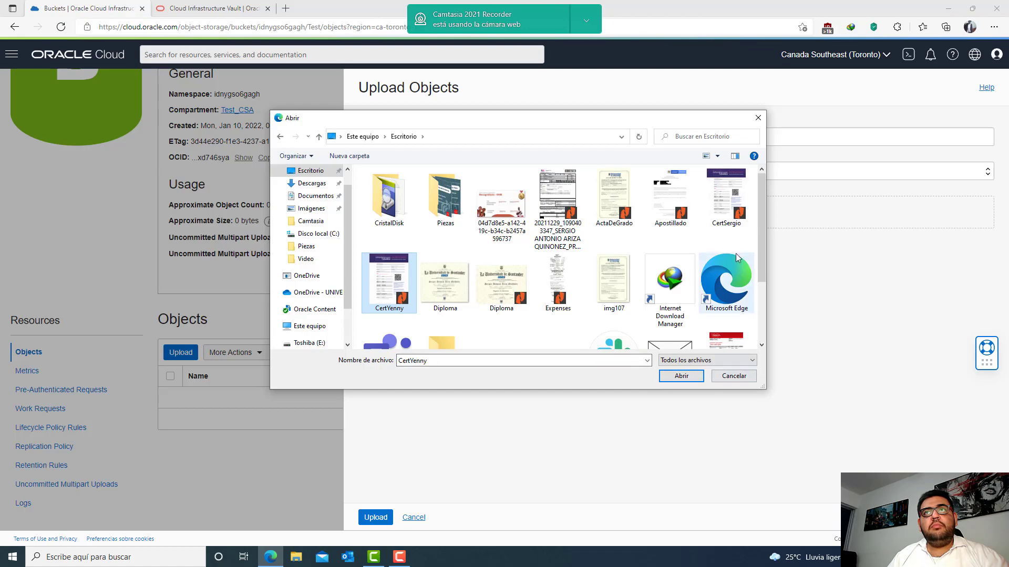
left_click(727, 221)
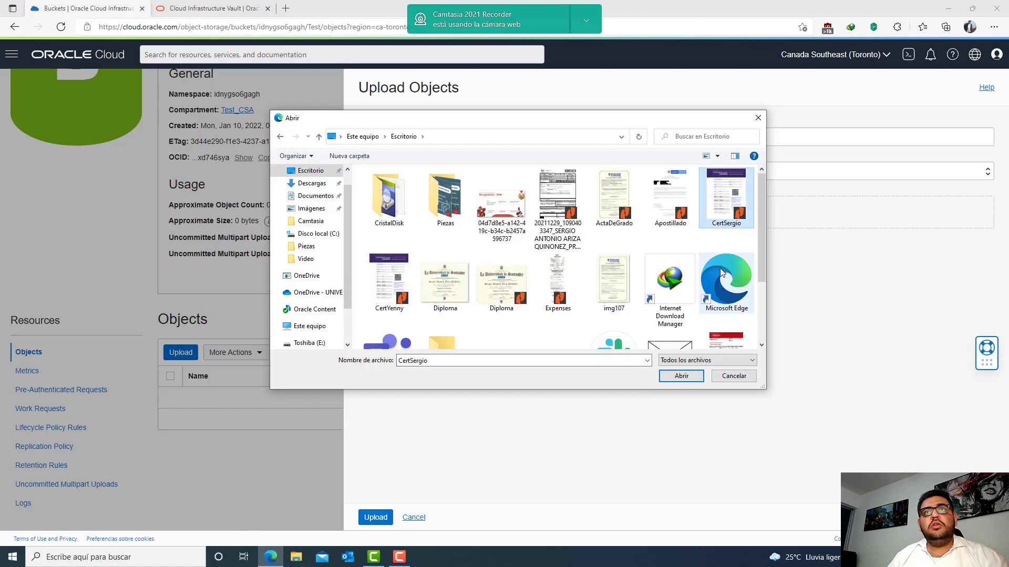
left_click(685, 378)
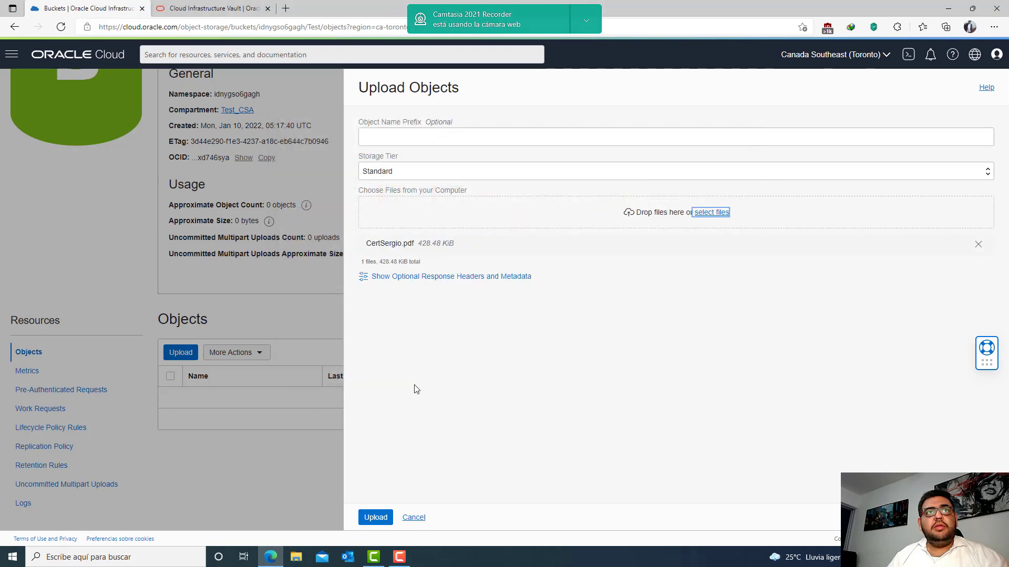
Upload the 428.48 KiB PDF to the Test bucket and close the upload form.
left_click_drag(421, 246, 468, 249)
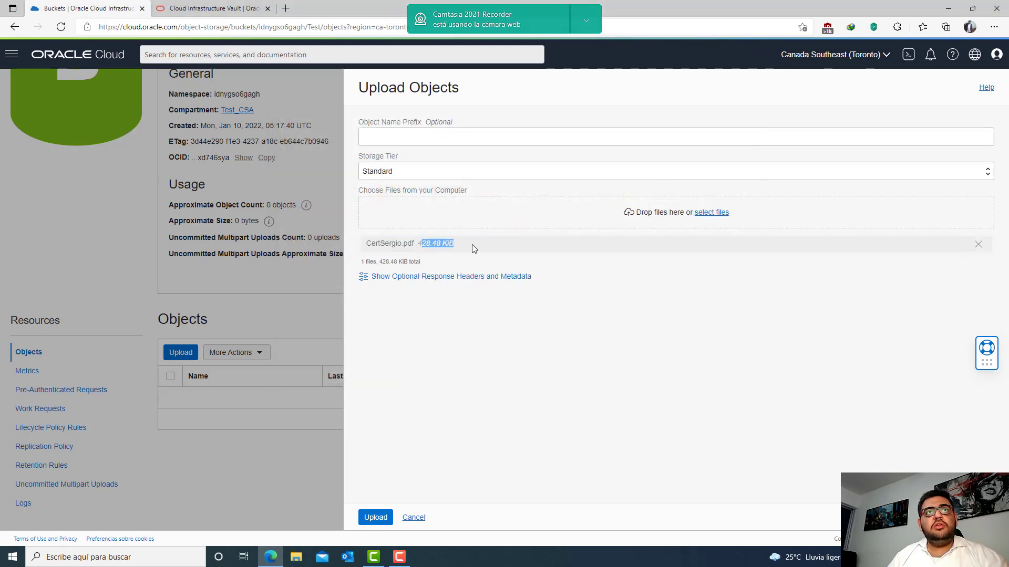
left_click(474, 244)
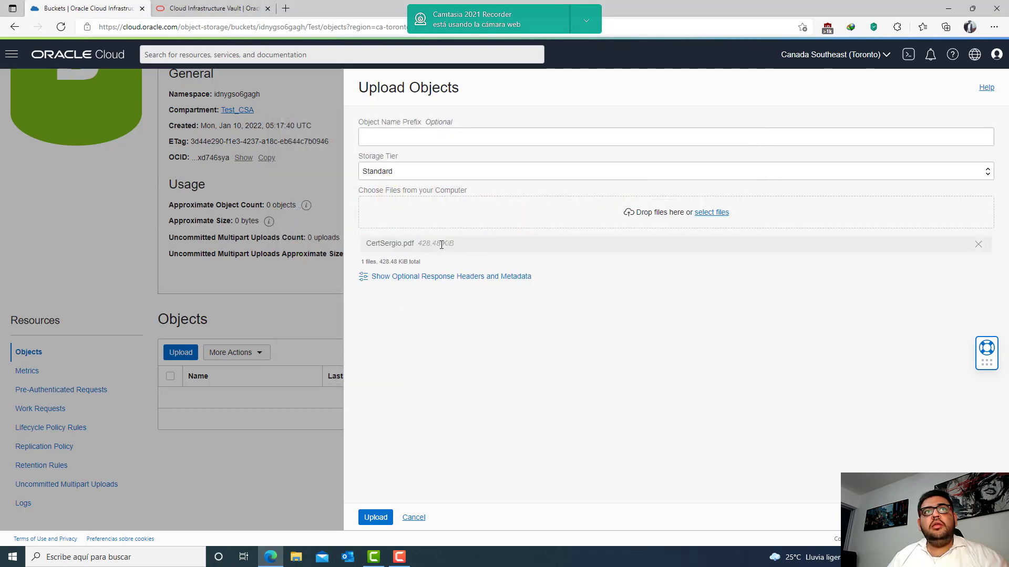
left_click(377, 518)
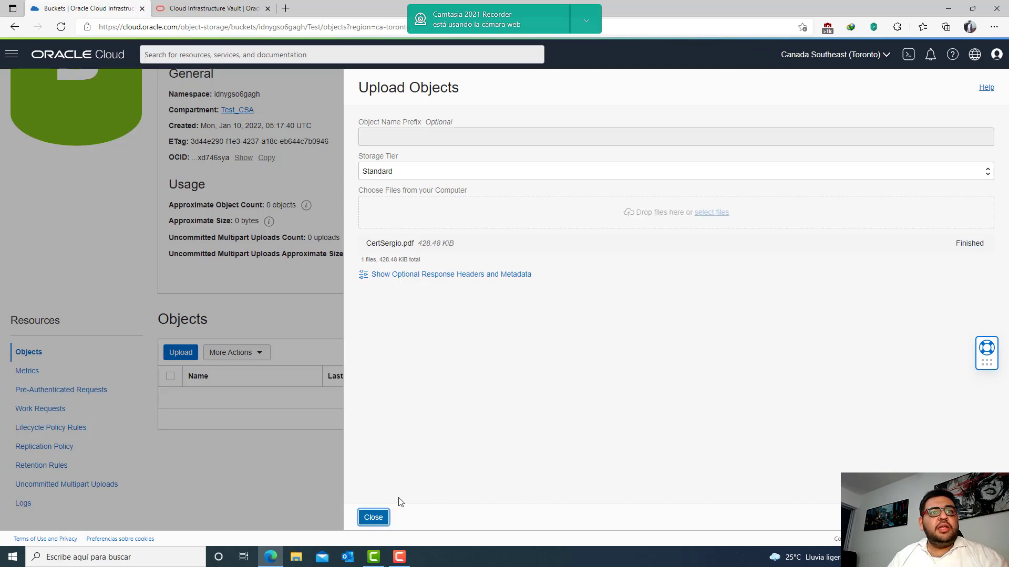
left_click(372, 519)
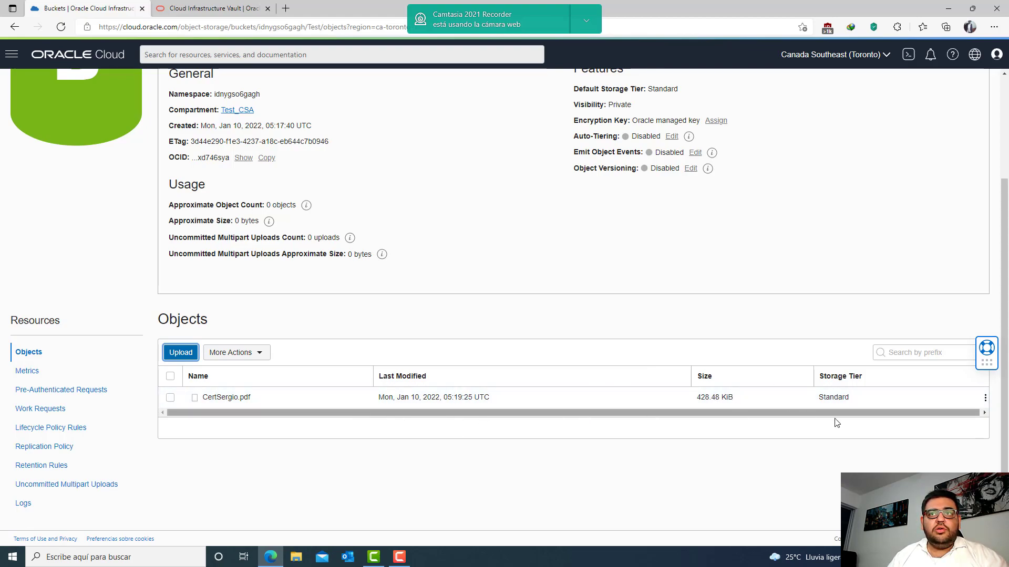
Delete the uploaded certificate PDF, leaving the Test bucket at 0 objects and 0 bytes.
left_click(986, 399)
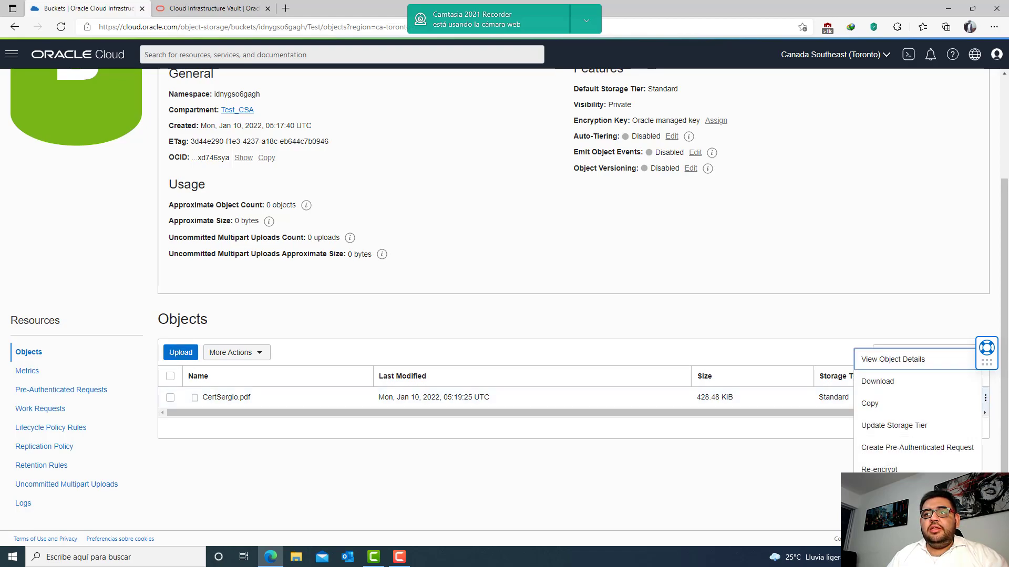
left_click(878, 492)
left_click(282, 182)
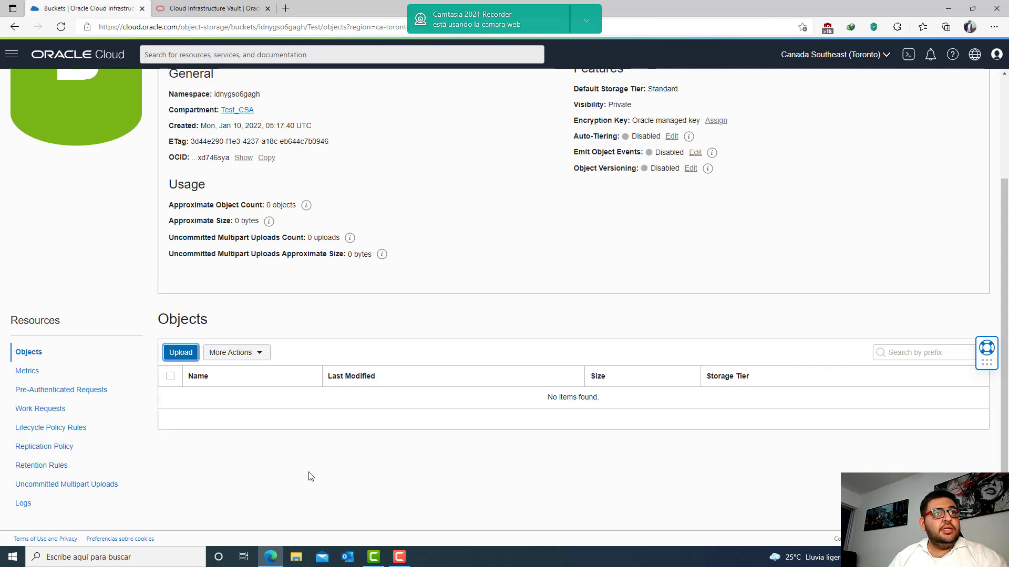
scroll(361, 309, "up", 3)
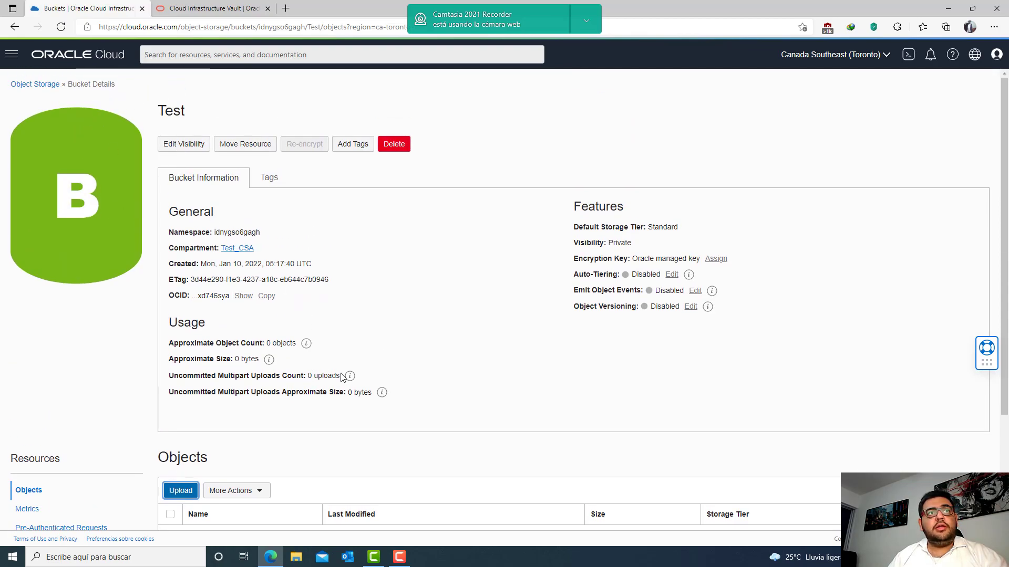
scroll(340, 373, "down", 2)
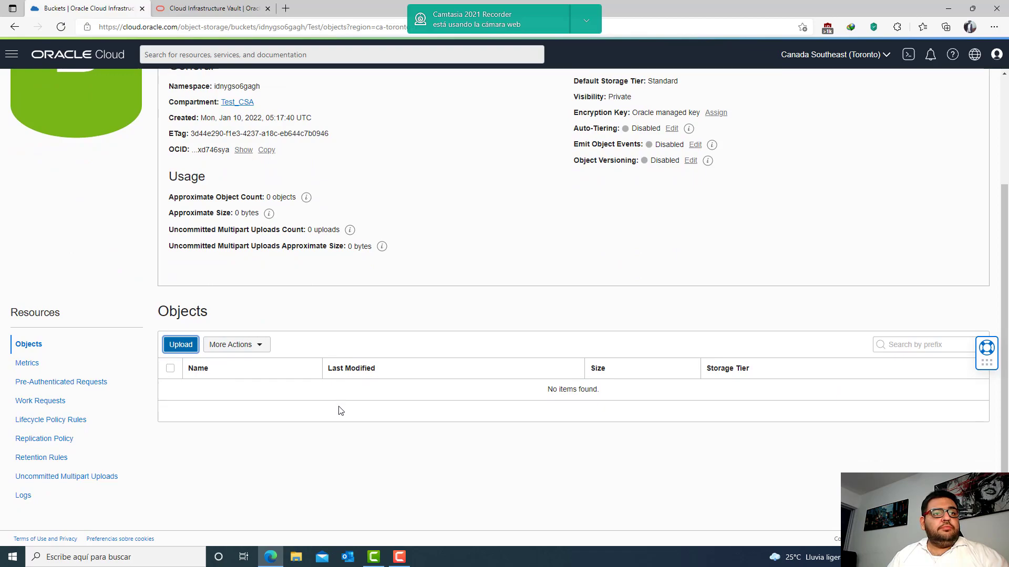
scroll(339, 409, "up", 2)
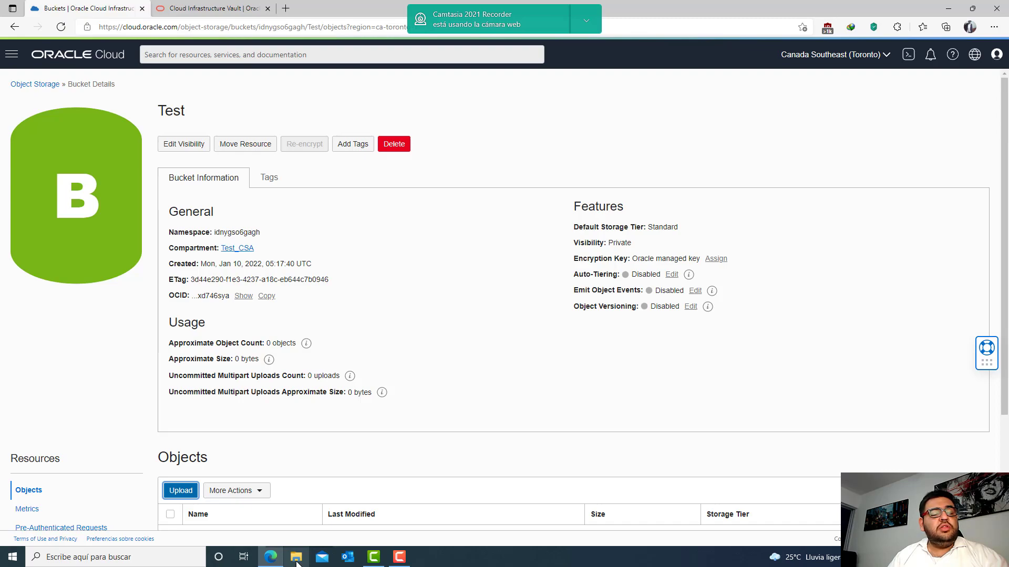
Find the CentOS5150 VMware disk under Usuarios > user folder > VirtualBox VMs, then return to the bucket.
left_click(296, 561)
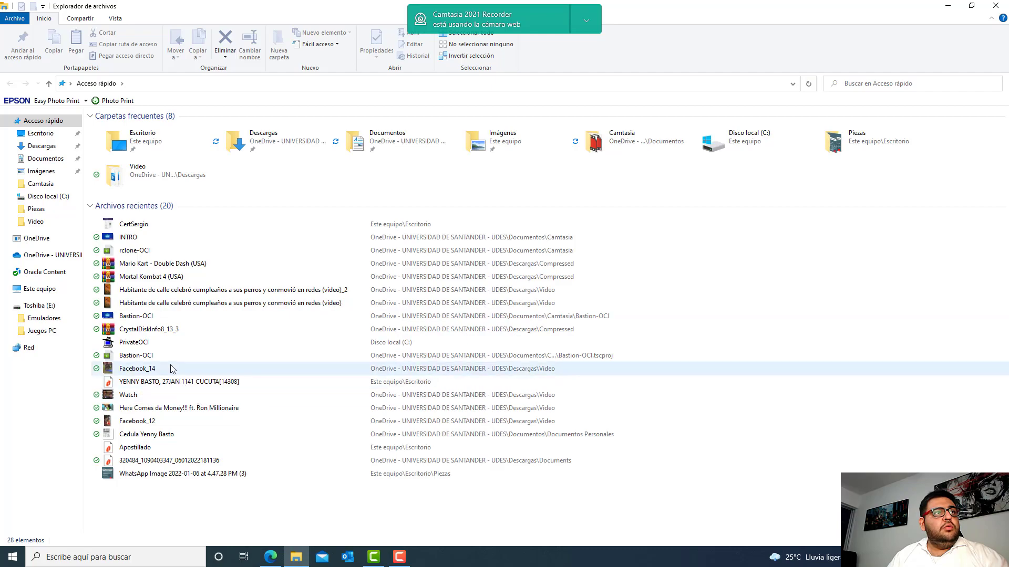
left_click(37, 159)
scroll(165, 368, "down", 3)
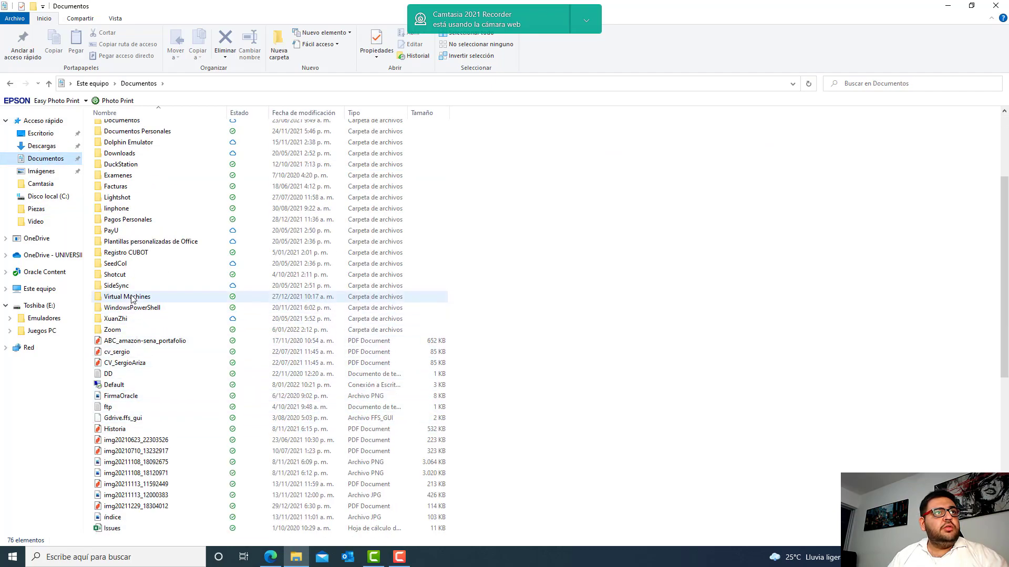
double_click(128, 297)
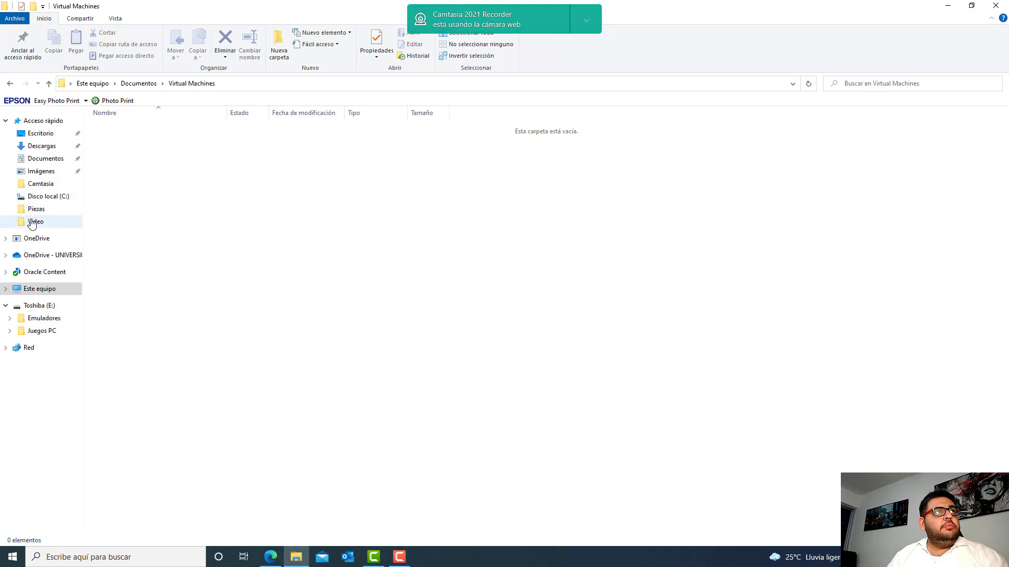
left_click(43, 199)
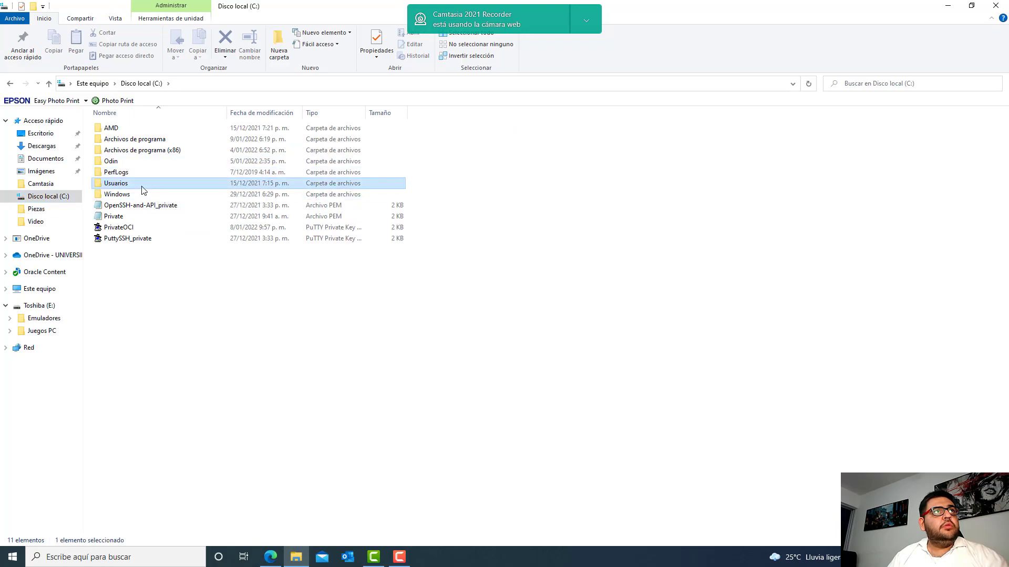
double_click(118, 183)
double_click(126, 139)
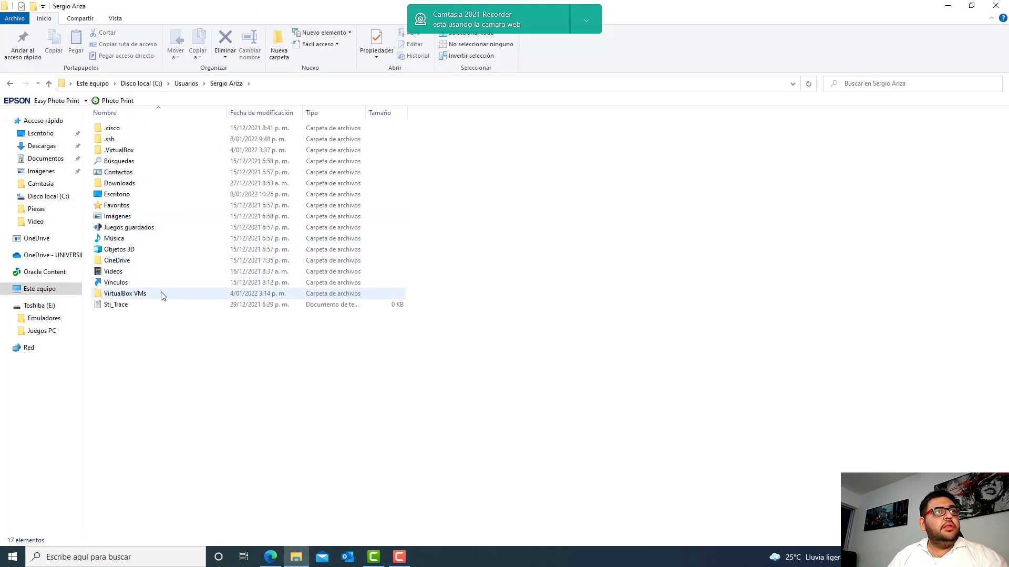
double_click(158, 294)
double_click(126, 131)
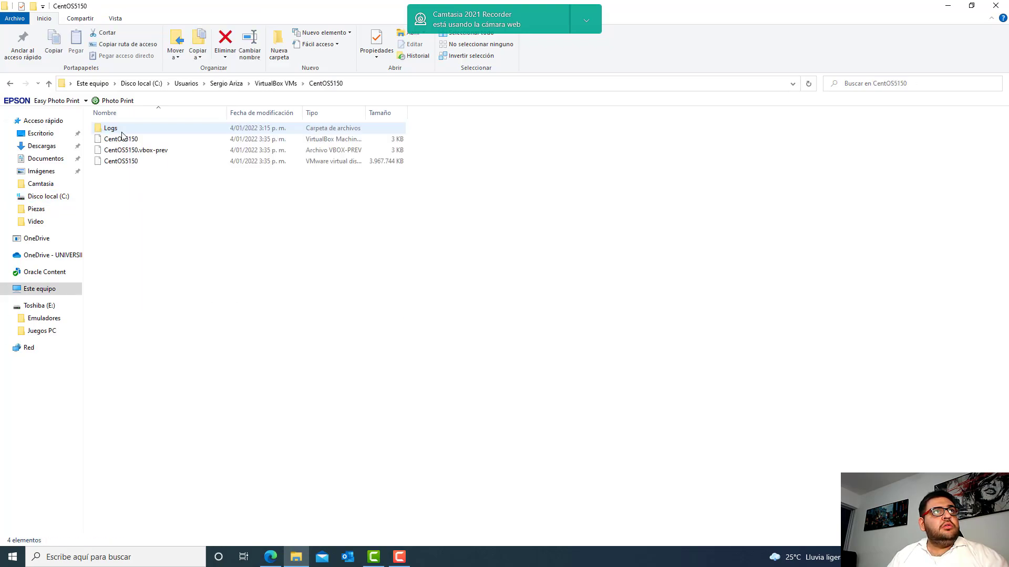
left_click(167, 165)
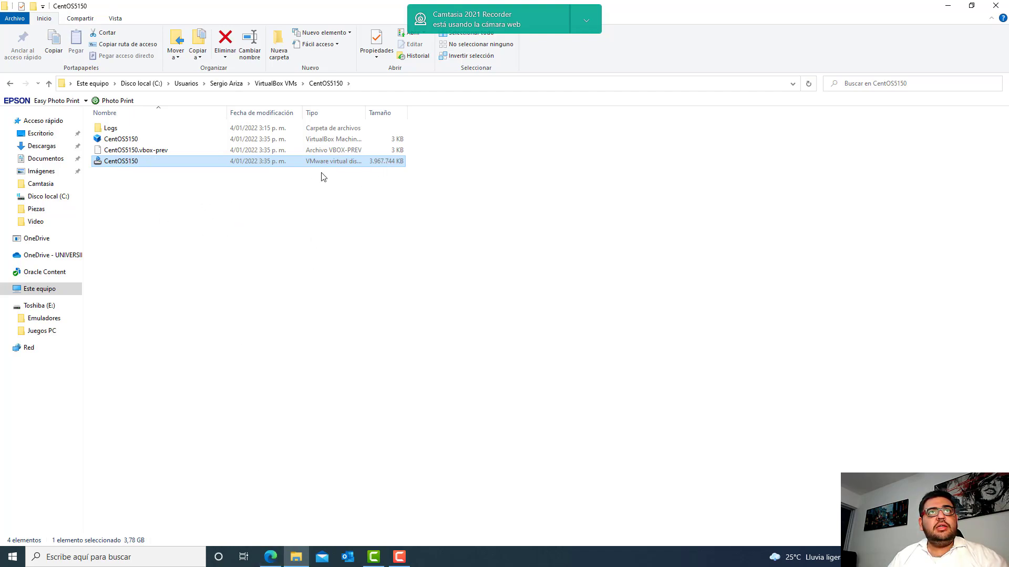
left_click(270, 557)
scroll(307, 404, "down", 3)
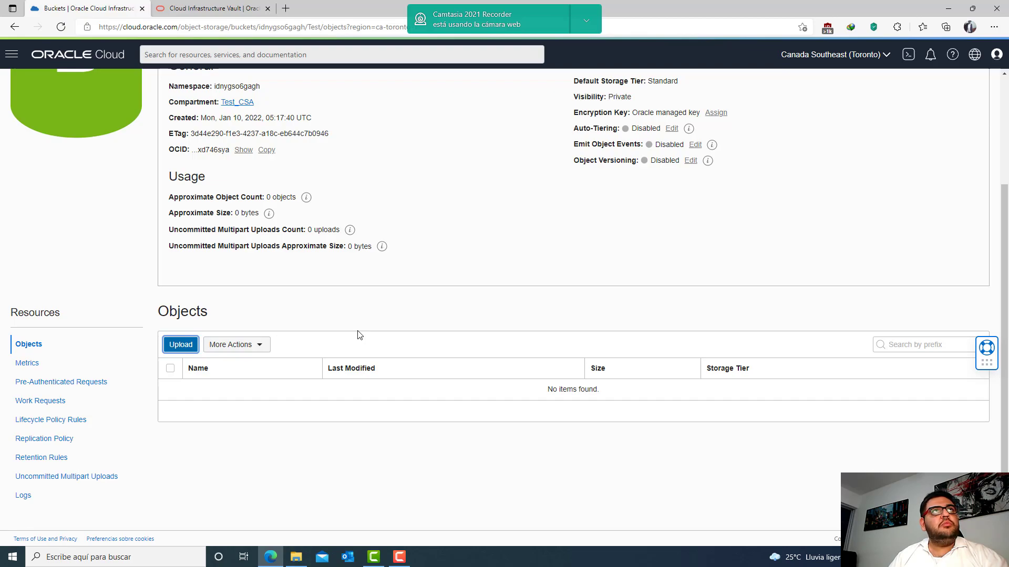
Download the Windows 64-bit rclone v1.57.0 zip from rclone.org and open it in WinRAR.
left_click(213, 8)
left_click(210, 27)
type("rclone")
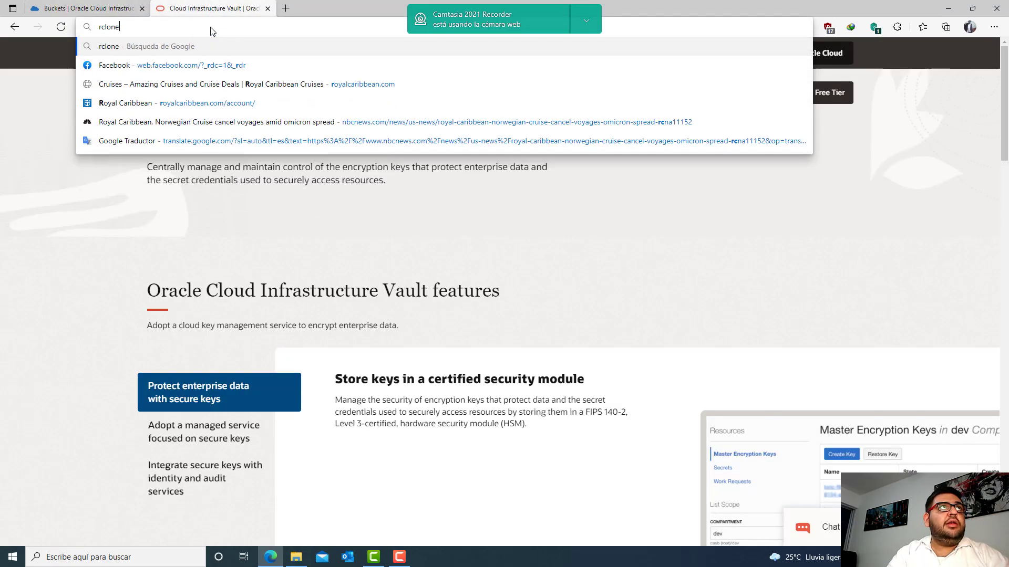
key("Return")
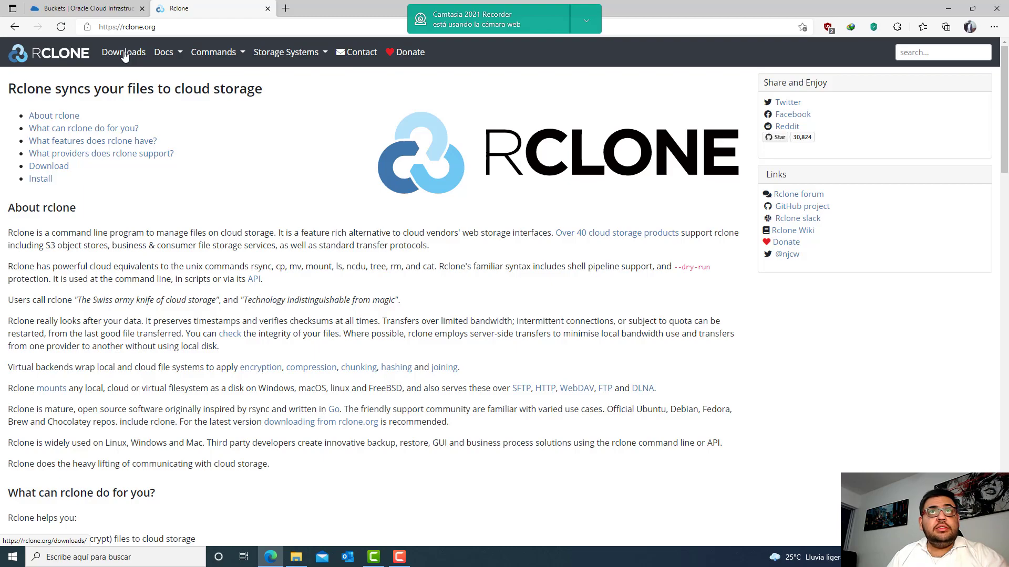
left_click(124, 55)
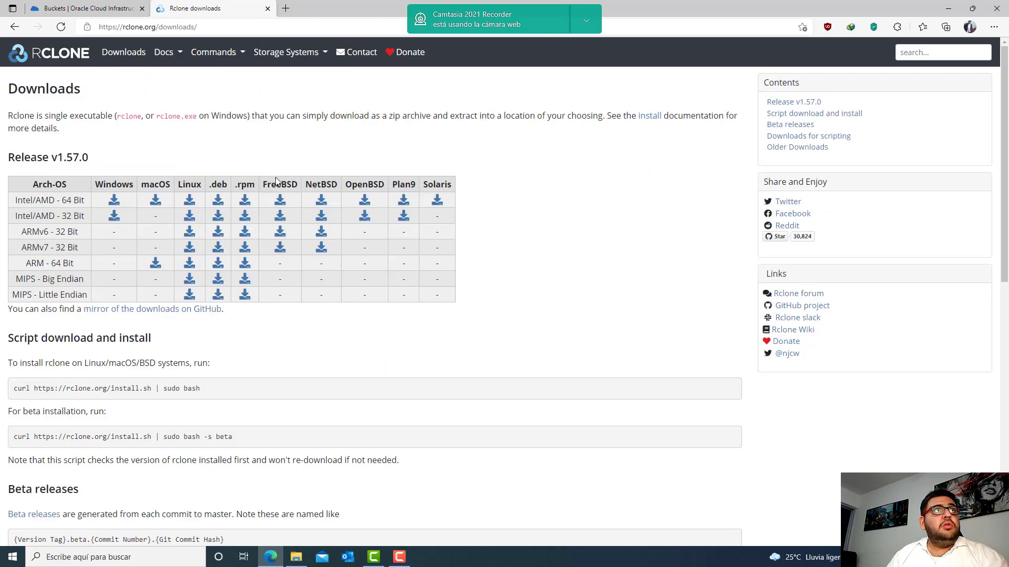
left_click(114, 201)
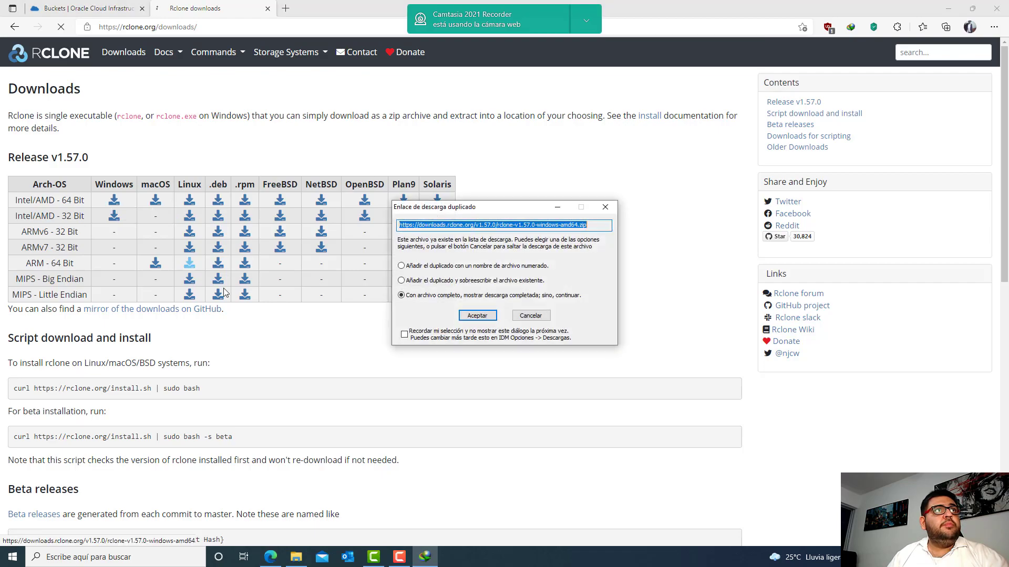
left_click(477, 315)
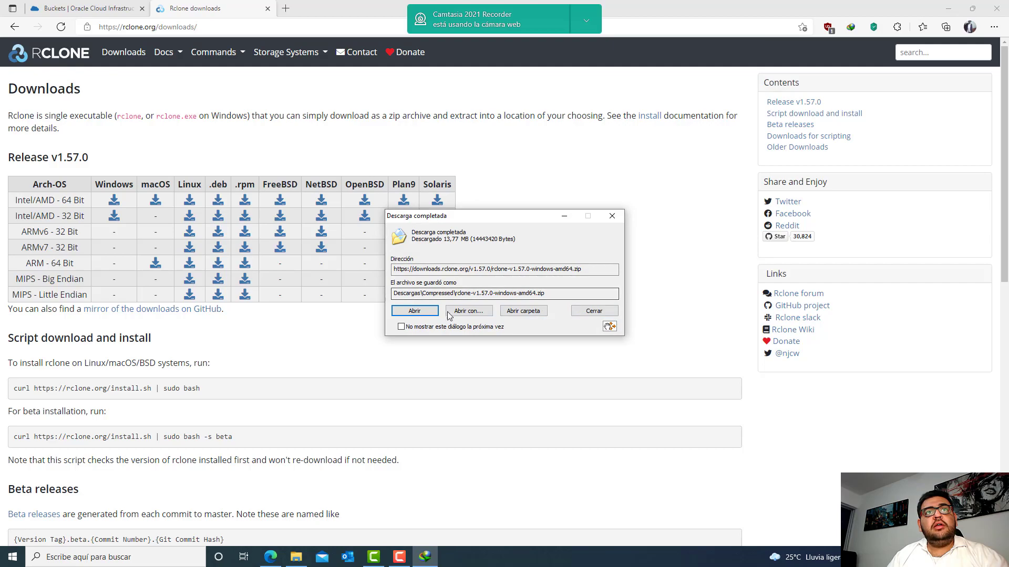
left_click(413, 315)
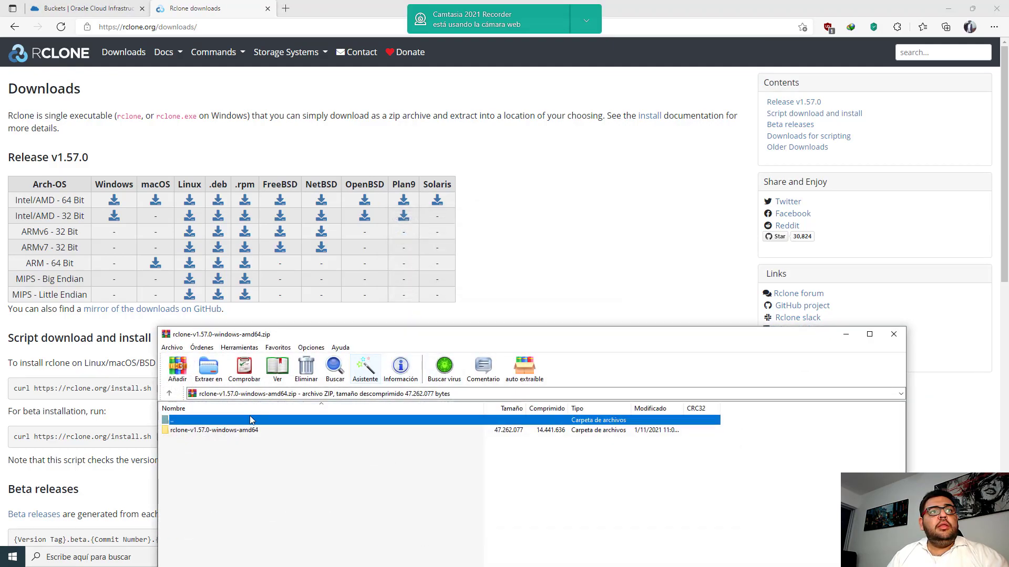
Extract the rclone-v1.57.0-windows-amd64 folder from WinRAR onto the desktop and close the archive.
double_click(242, 430)
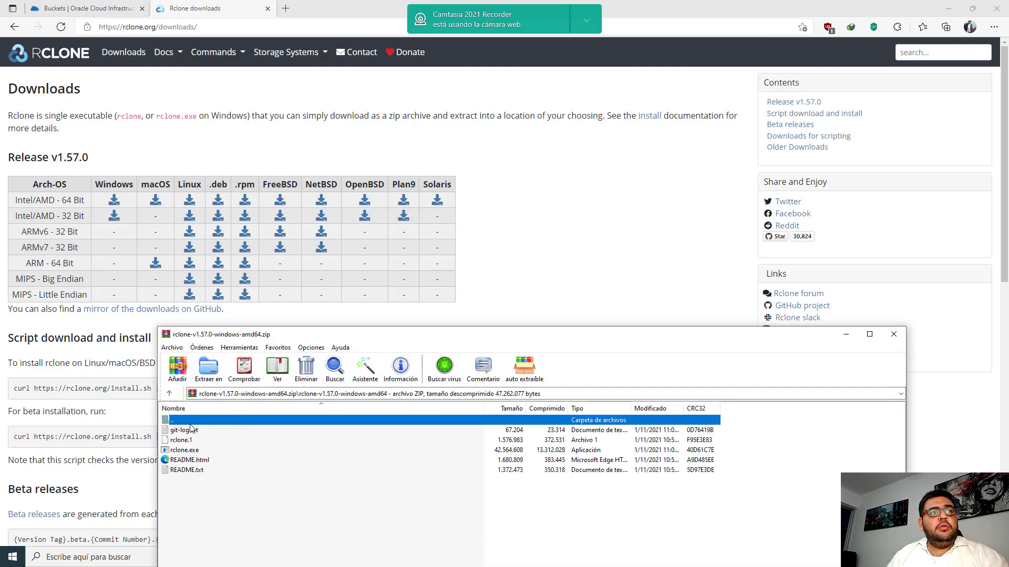
double_click(206, 421)
left_click(944, 13)
left_click(944, 13)
left_click(942, 11)
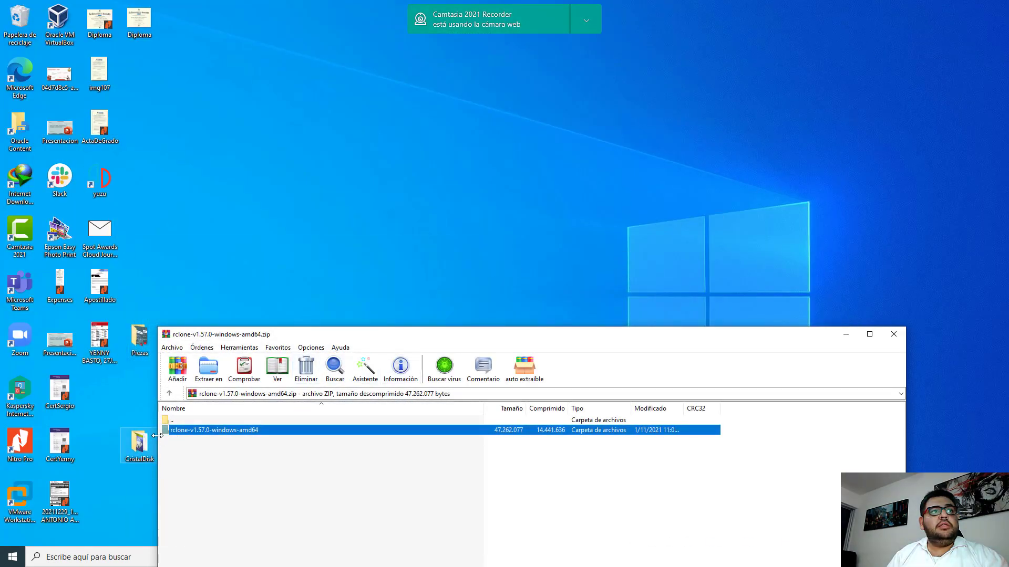
left_click_drag(195, 430, 99, 402)
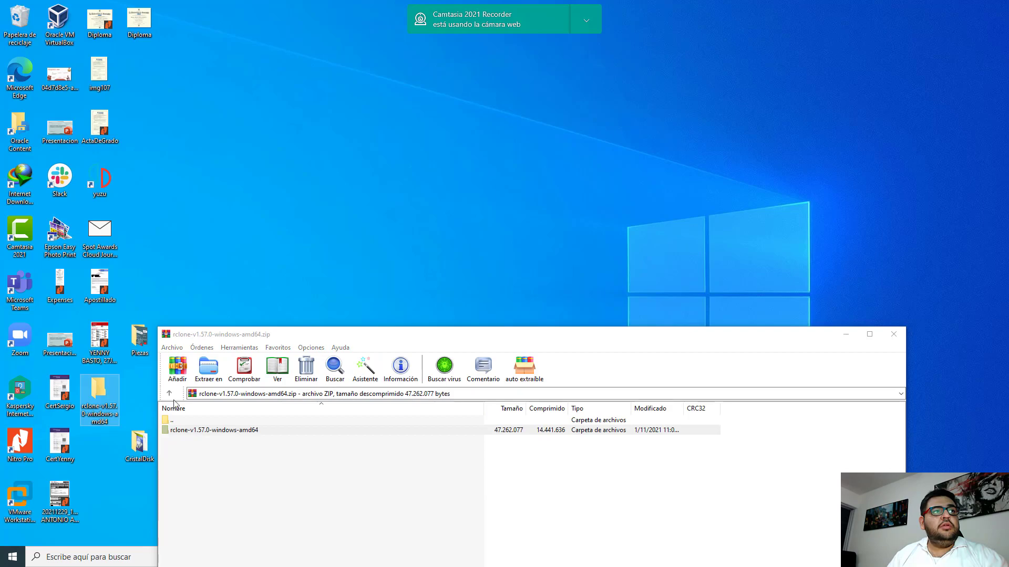
left_click(894, 334)
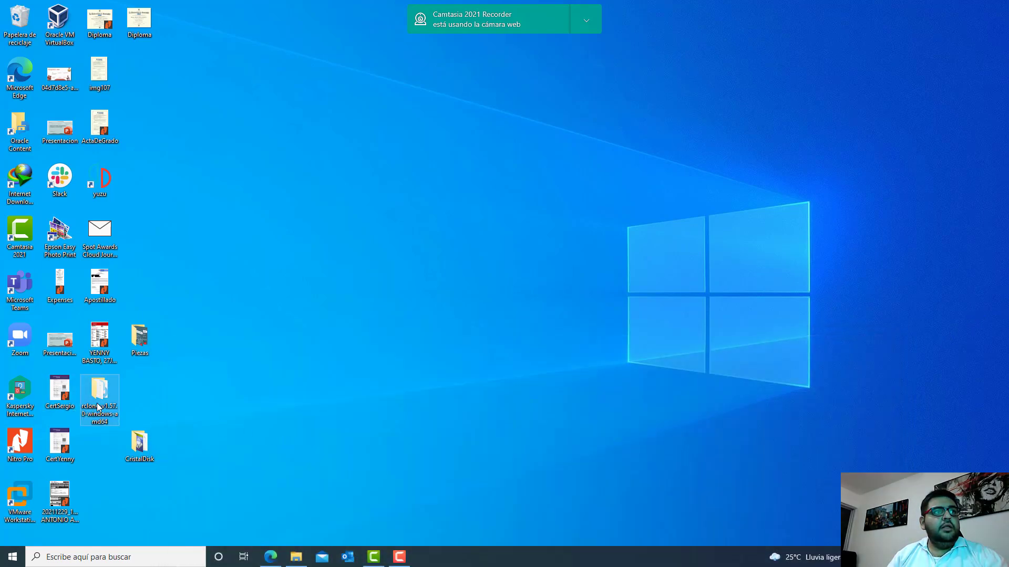
Rename the extracted folder to rclone and cut it for moving.
right_click(97, 407)
left_click(177, 379)
type("rclone")
key("Return")
left_click(266, 398)
Paste the rclone folder into the root of Local Disk (C:), then return to the browser.
left_click(296, 556)
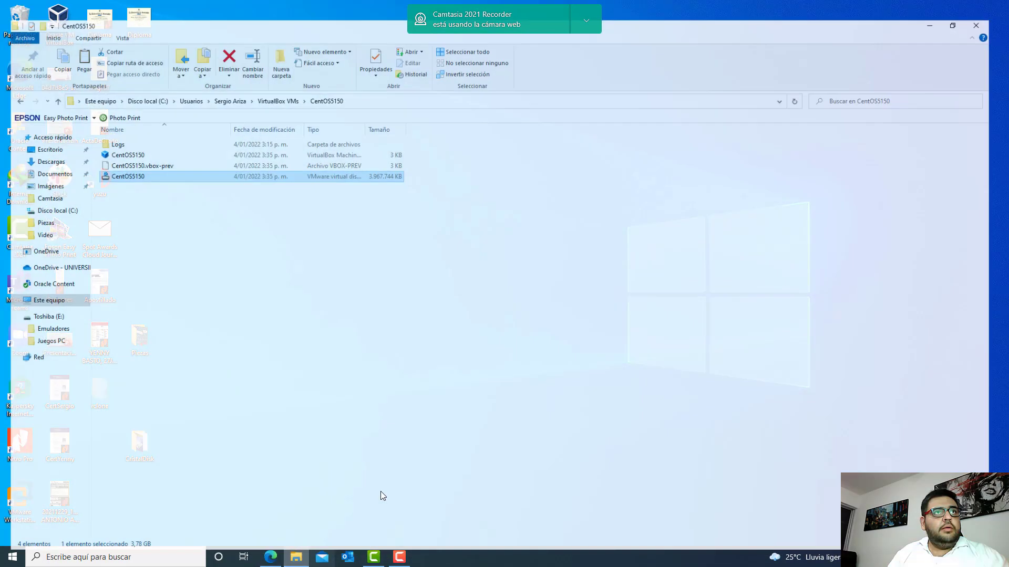
left_click(48, 196)
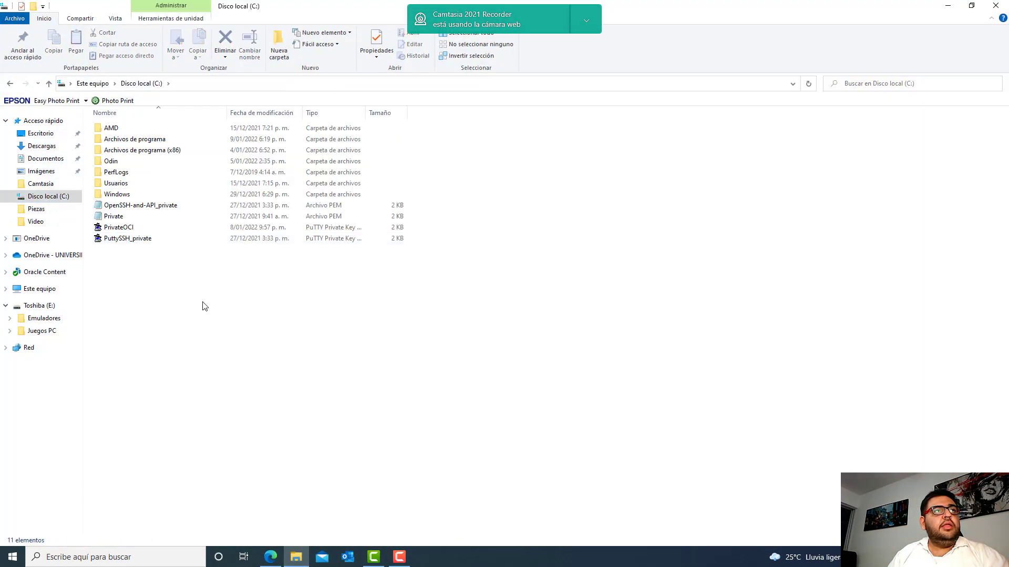
key("ctrl+v")
left_click(302, 343)
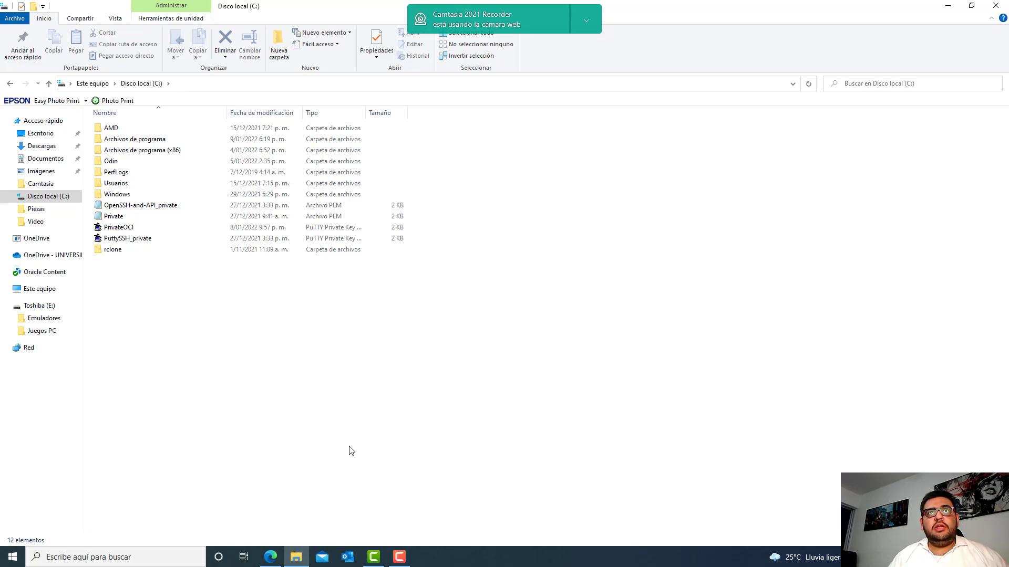
left_click(272, 557)
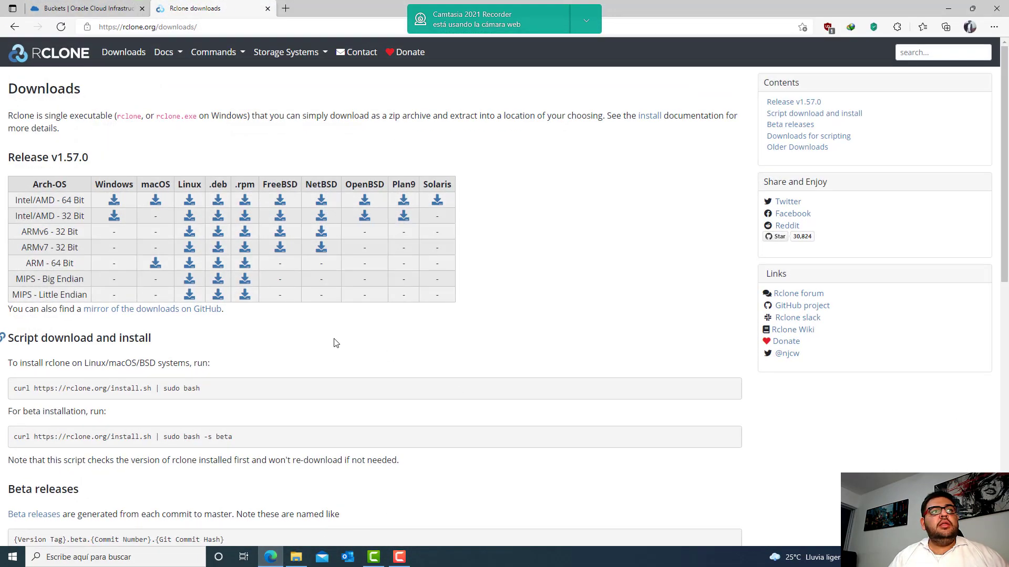
Launch Command Prompt and change into the C:\rclone folder.
key("ctrl+Tab")
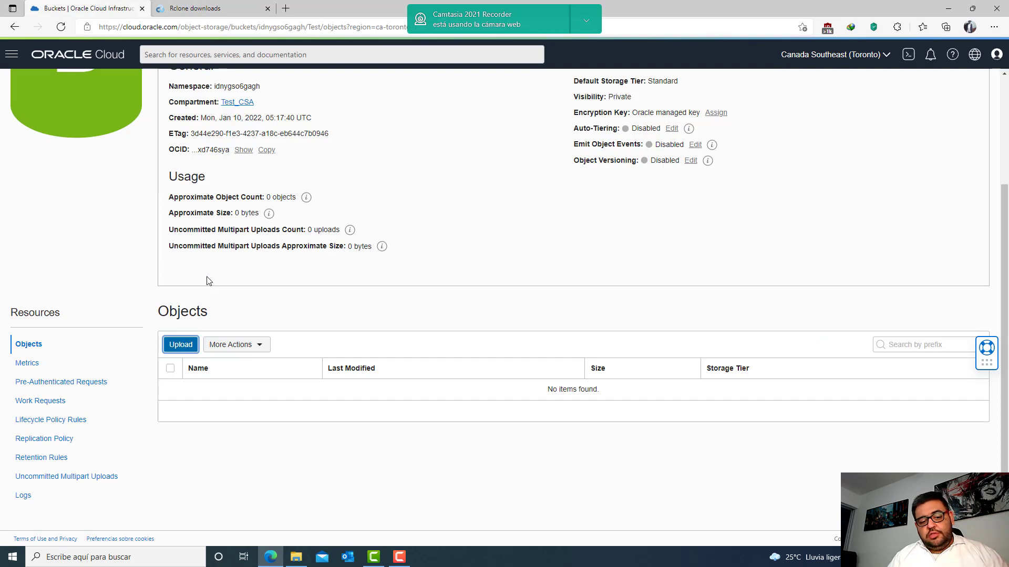
type("cmd")
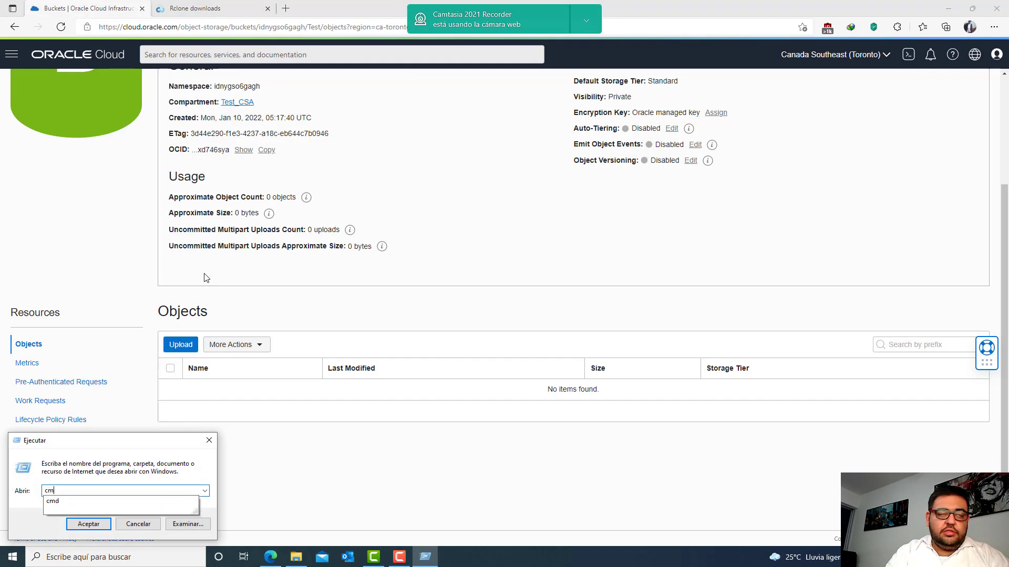
key("Return")
left_click_drag(219, 121, 323, 253)
type("cd \\")
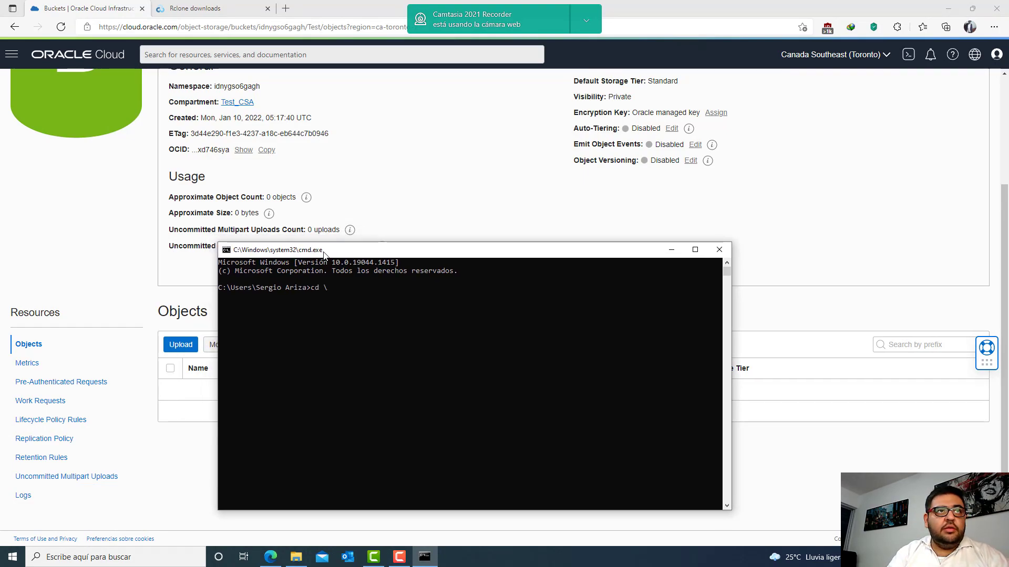
key("Return")
type("cd")
type(" rclon")
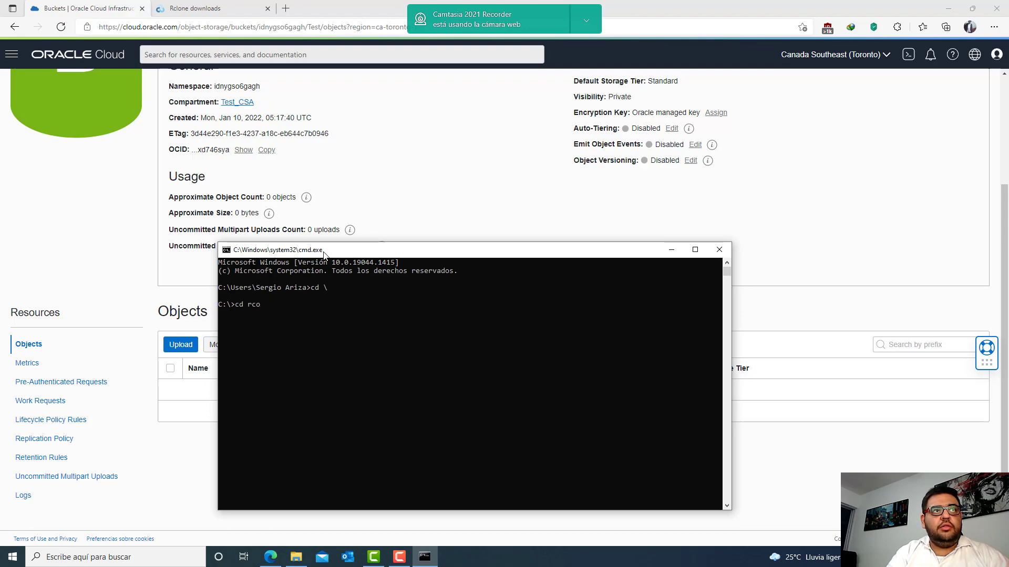
type("e")
key("Return")
Run rclone to list its commands, then enter rclone config at the prompt.
type("rclone")
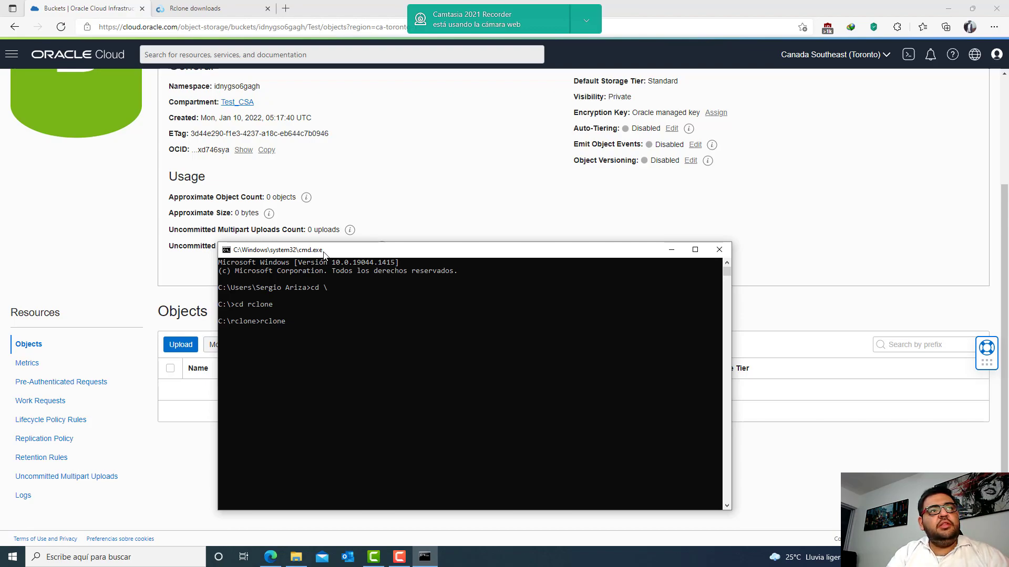
key("Return")
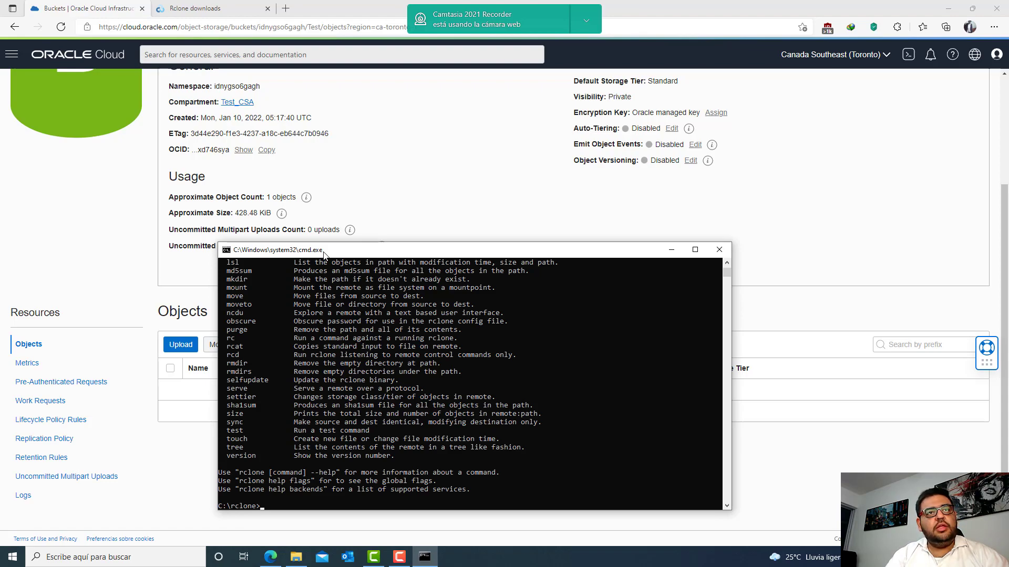
type("rclone config")
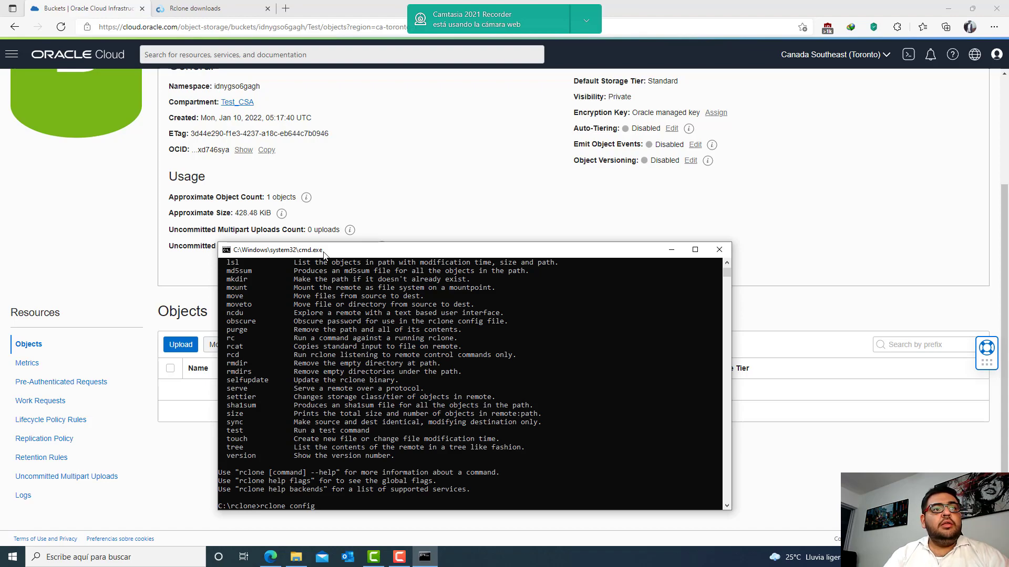
Start rclone config and create a new remote named oci.
key("Return")
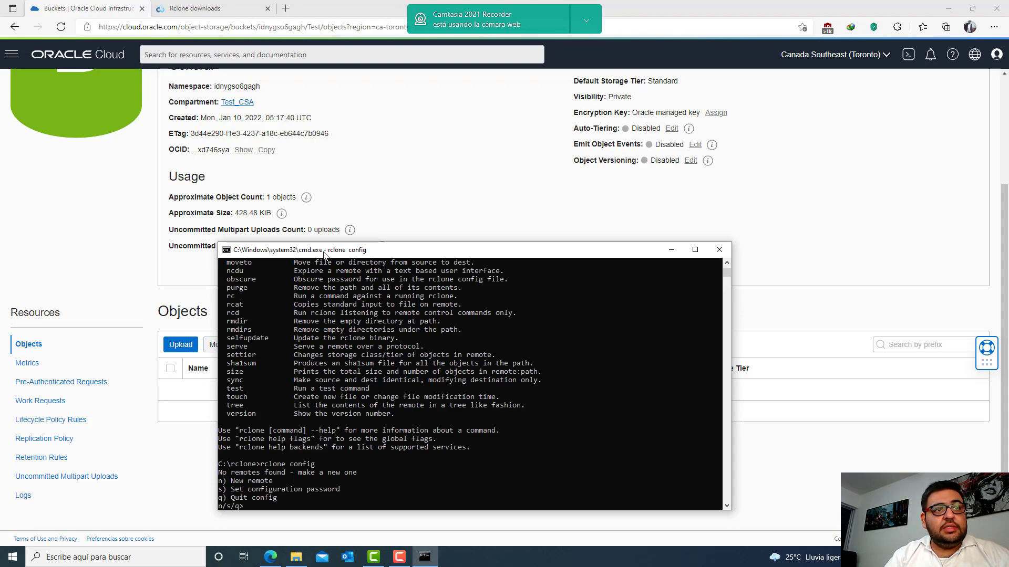
type("n")
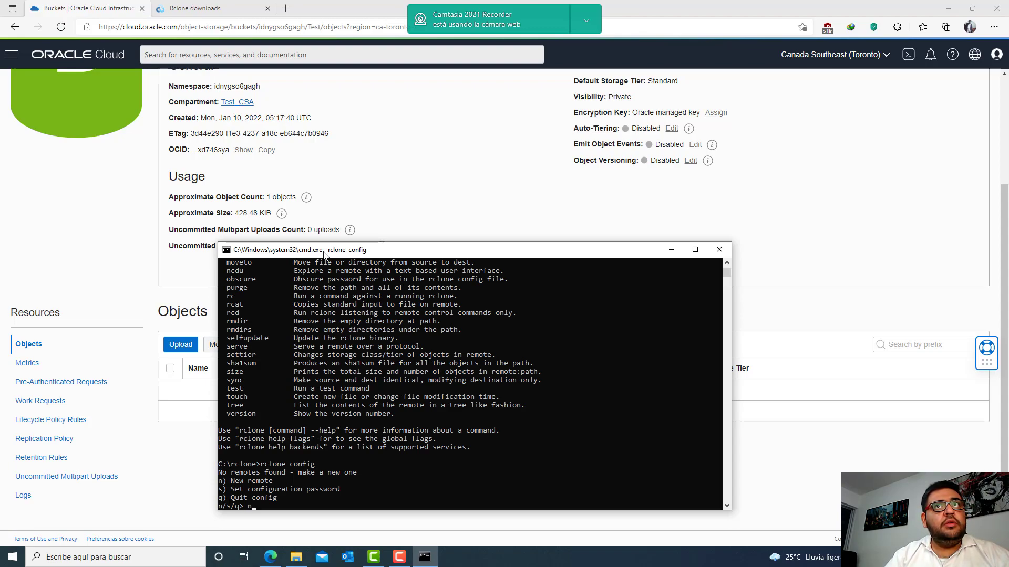
key("Return")
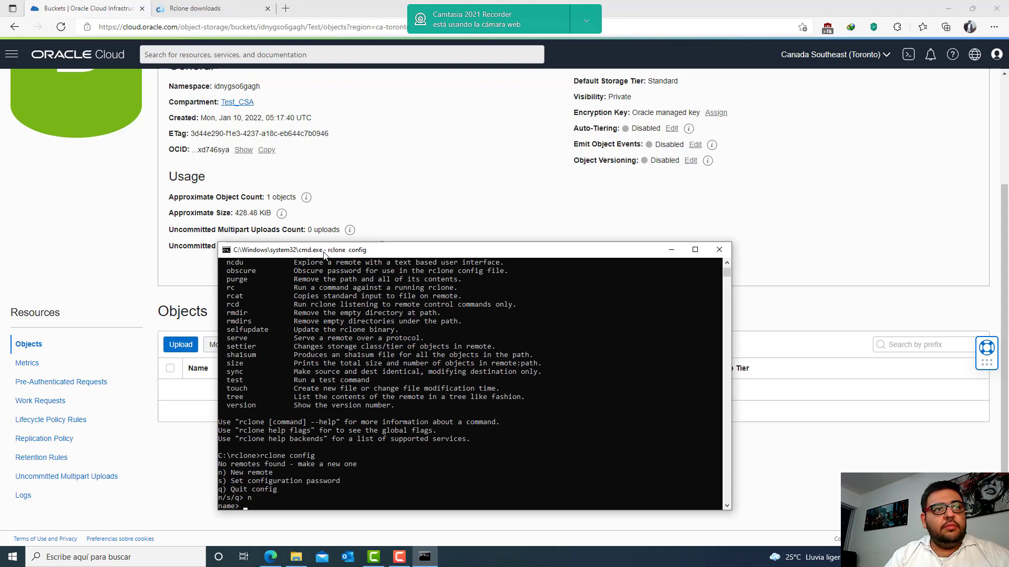
type("oci")
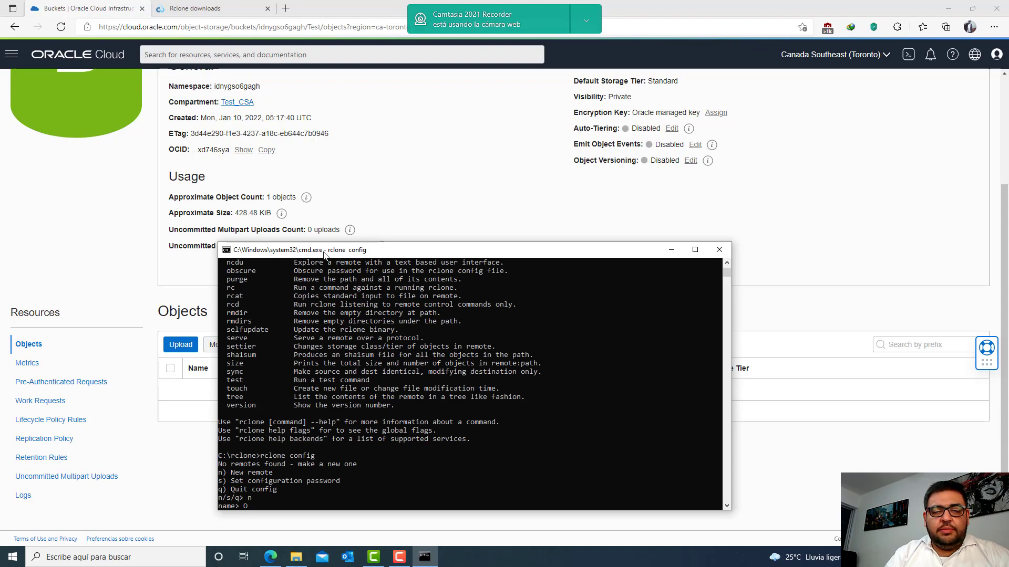
key("Return")
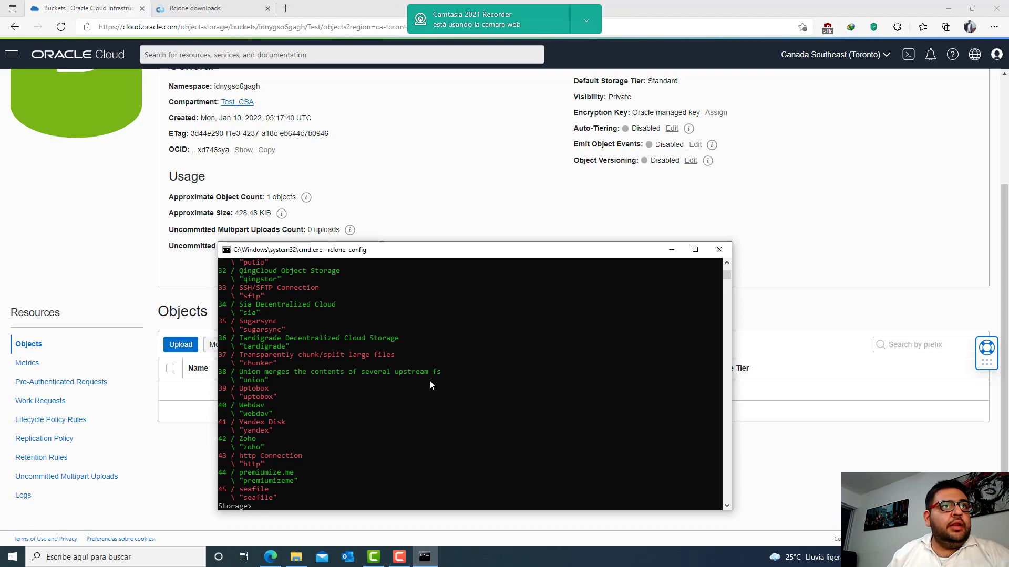
Pick storage option 4, S3 Compliant Storage Providers, from the storage list.
scroll(374, 464, "up", 6)
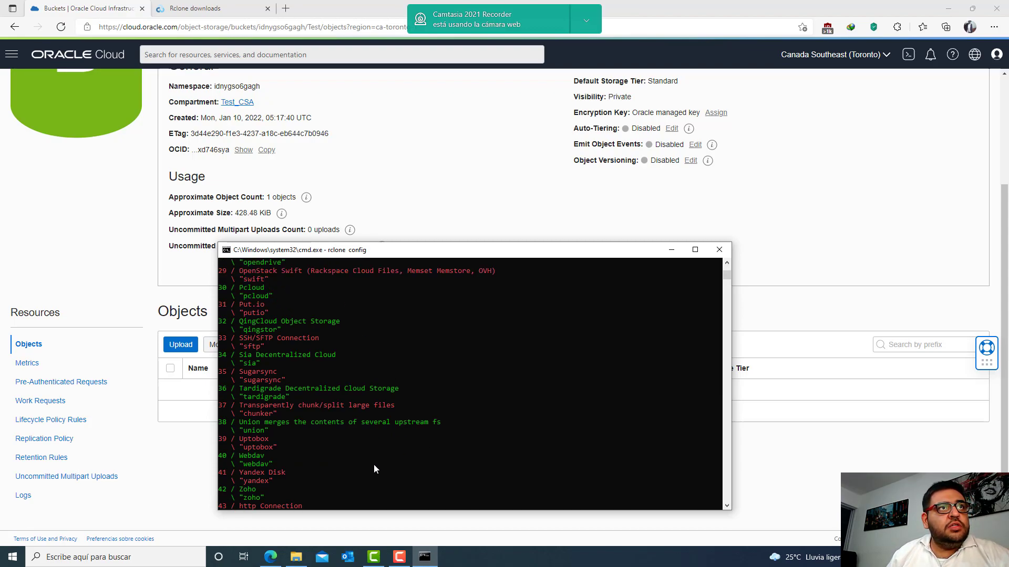
scroll(374, 465, "up", 7)
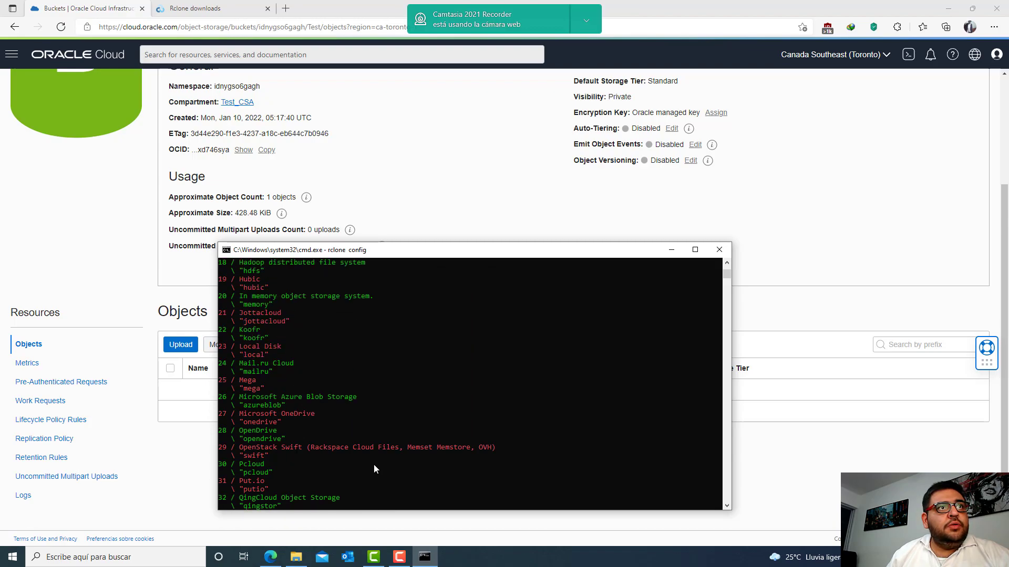
scroll(373, 464, "up", 7)
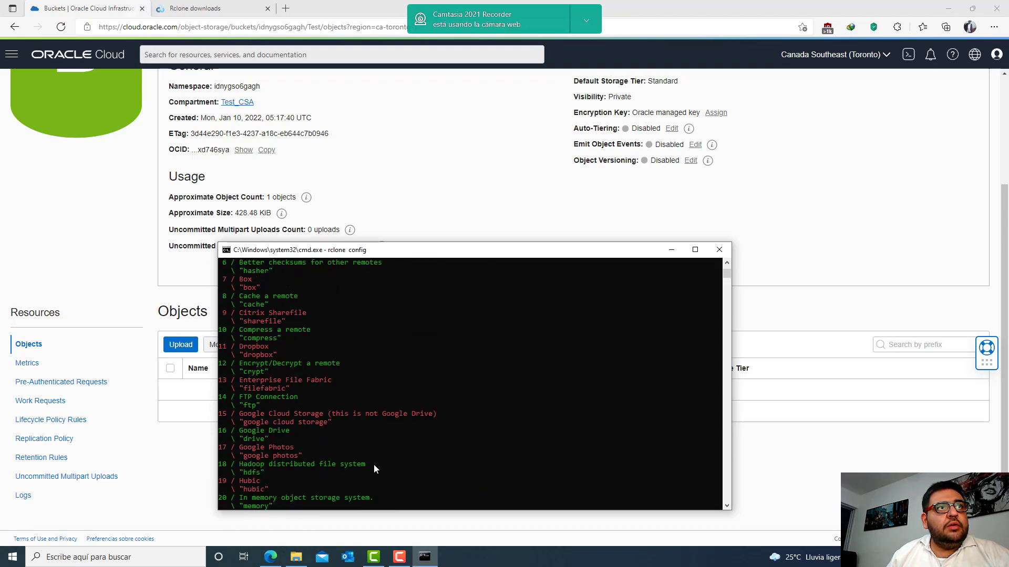
scroll(374, 464, "up", 1)
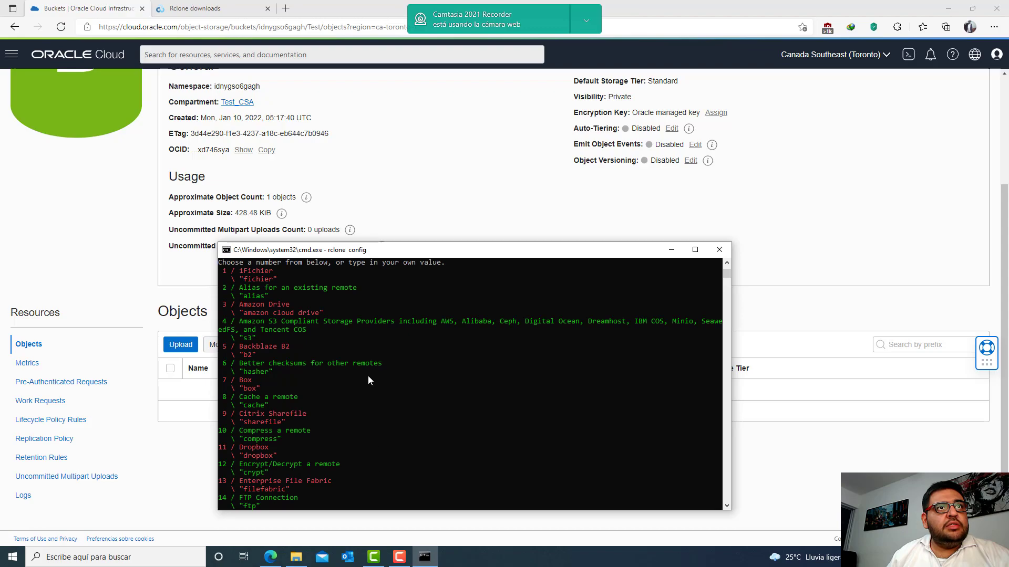
left_click_drag(258, 322, 697, 324)
left_click(452, 323)
left_click_drag(449, 314, 700, 325)
left_click(548, 322)
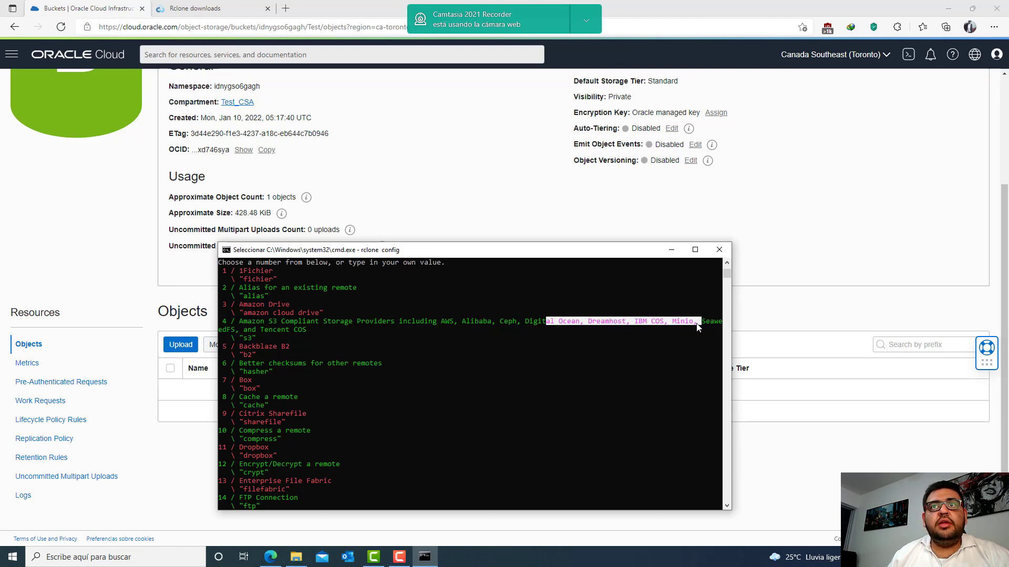
left_click(503, 330)
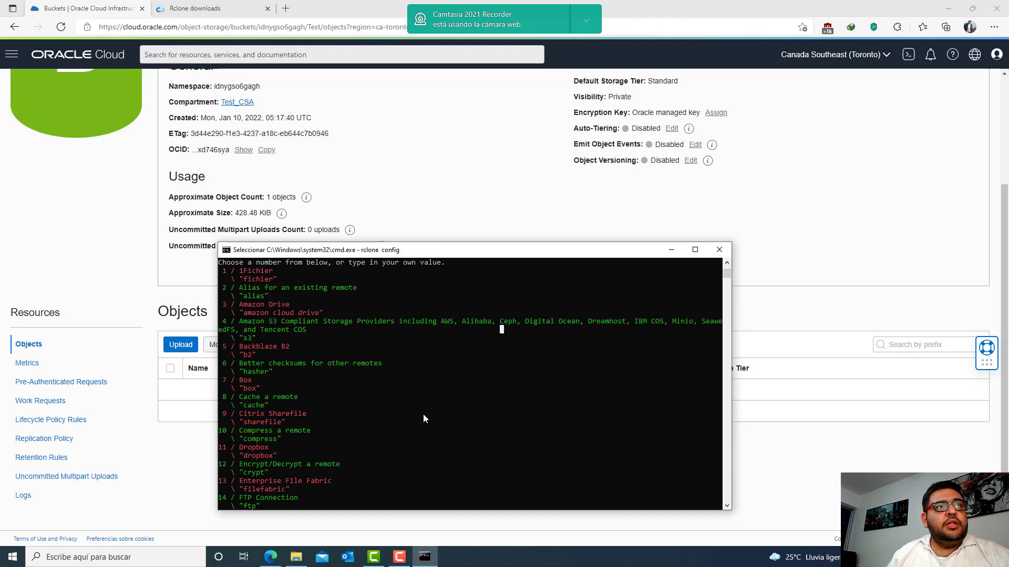
type("4")
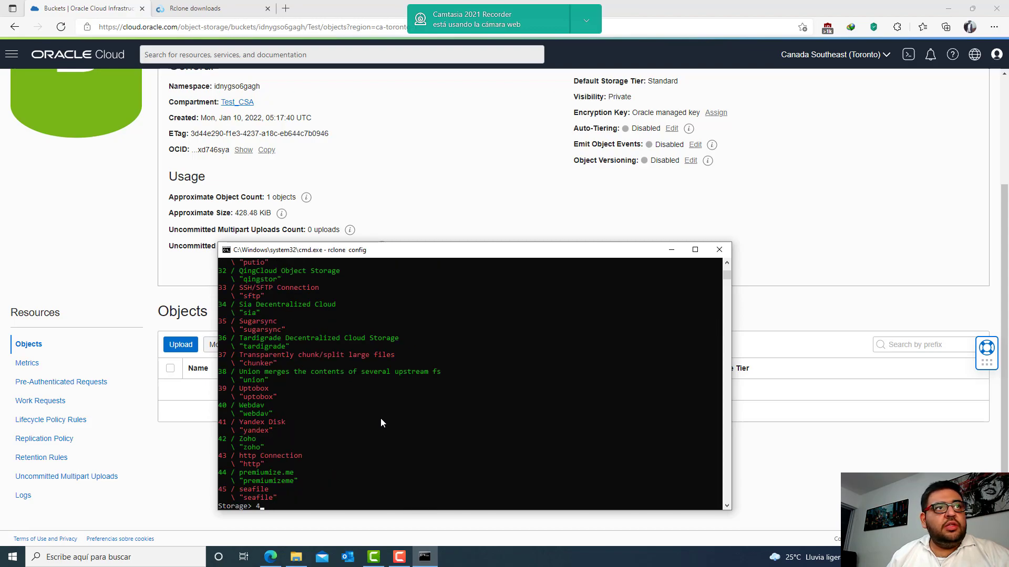
scroll(386, 422, "up", 16)
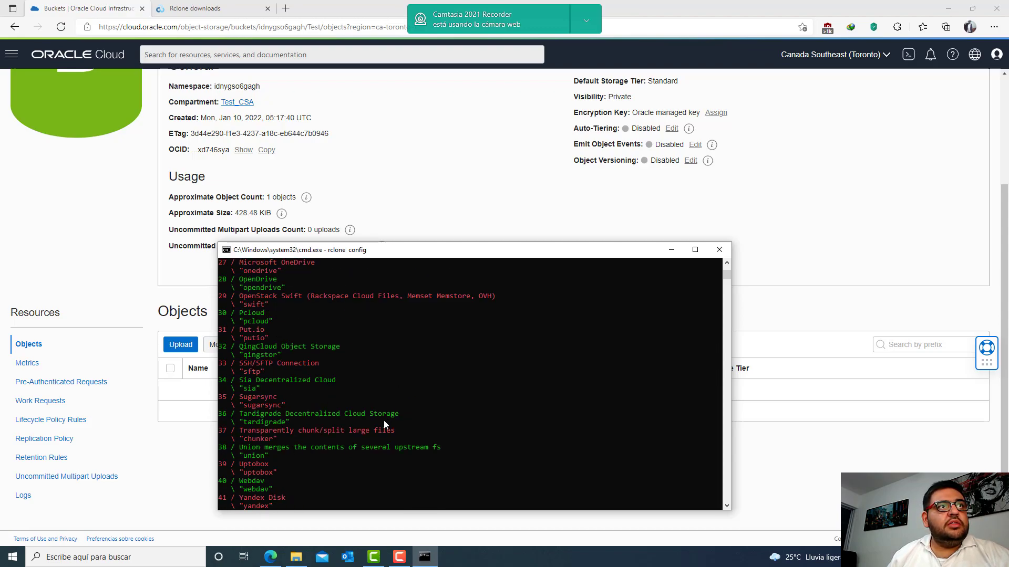
scroll(382, 430, "up", 4)
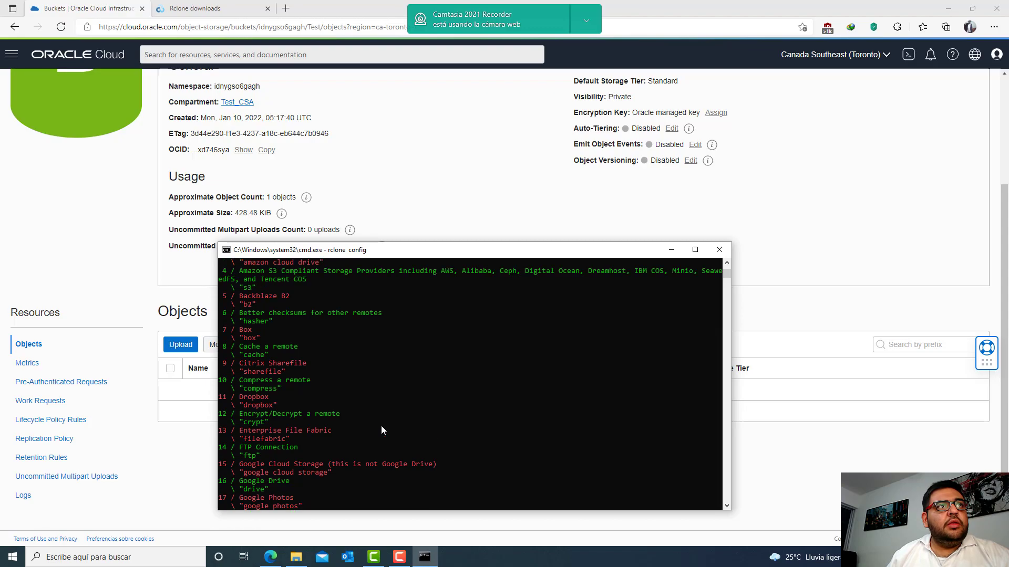
scroll(382, 431, "down", 9)
Choose provider 14 (Any other S3 compatible) and env_auth 1 for manually entered credentials.
key("Return")
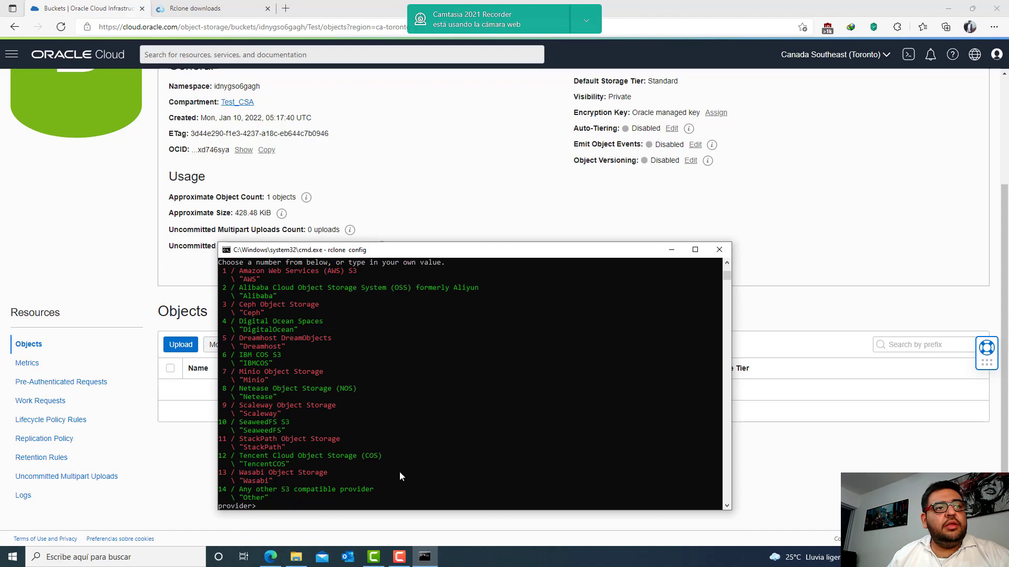
left_click(219, 487)
left_click_drag(332, 489, 369, 490)
left_click(316, 504)
type("14")
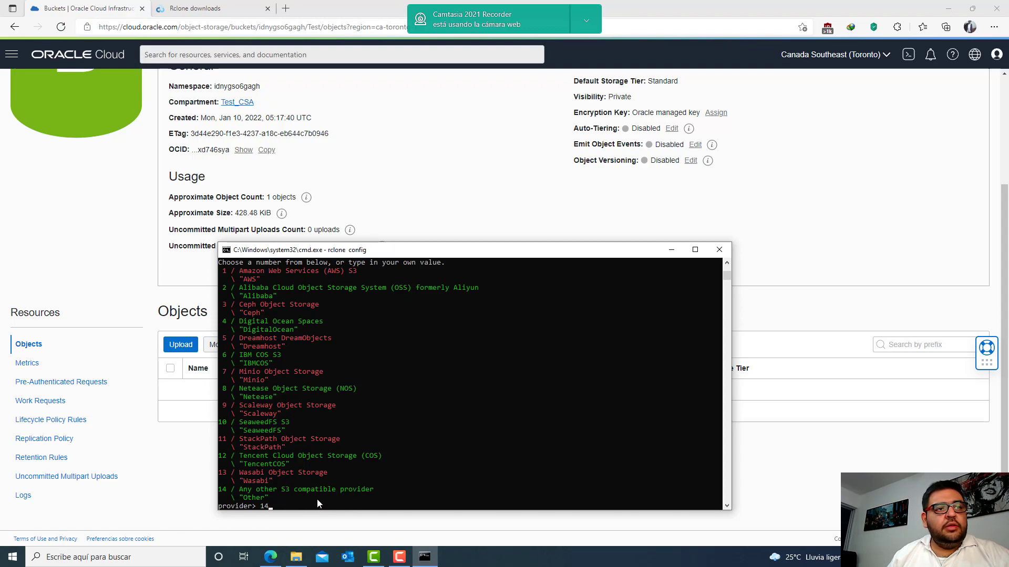
key("Return")
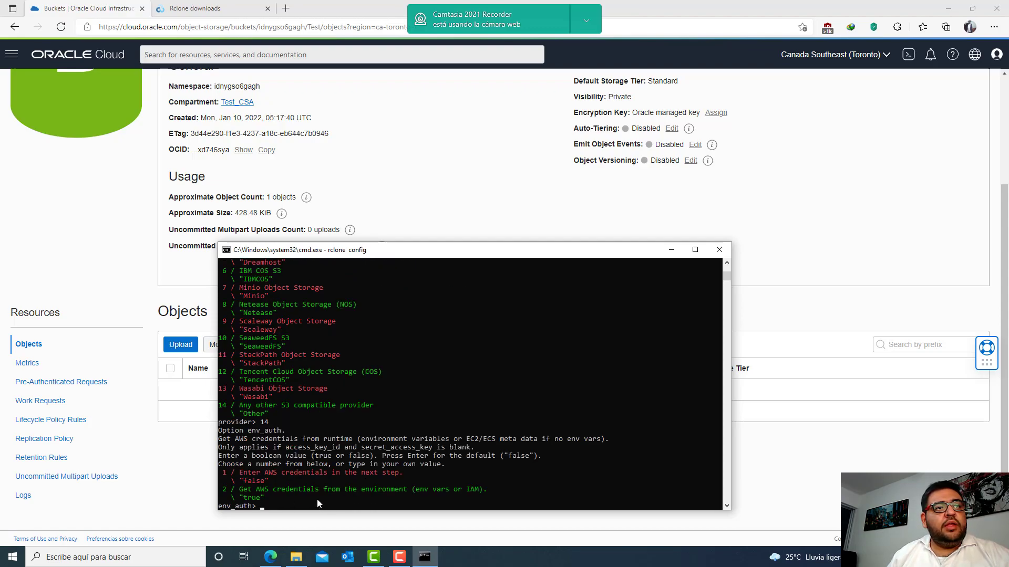
type("1")
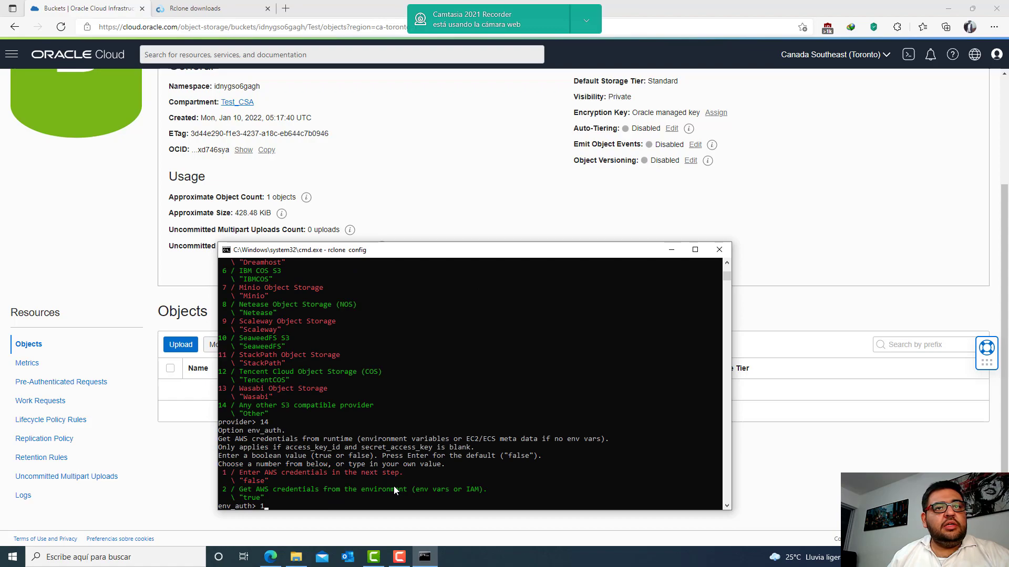
key("Return")
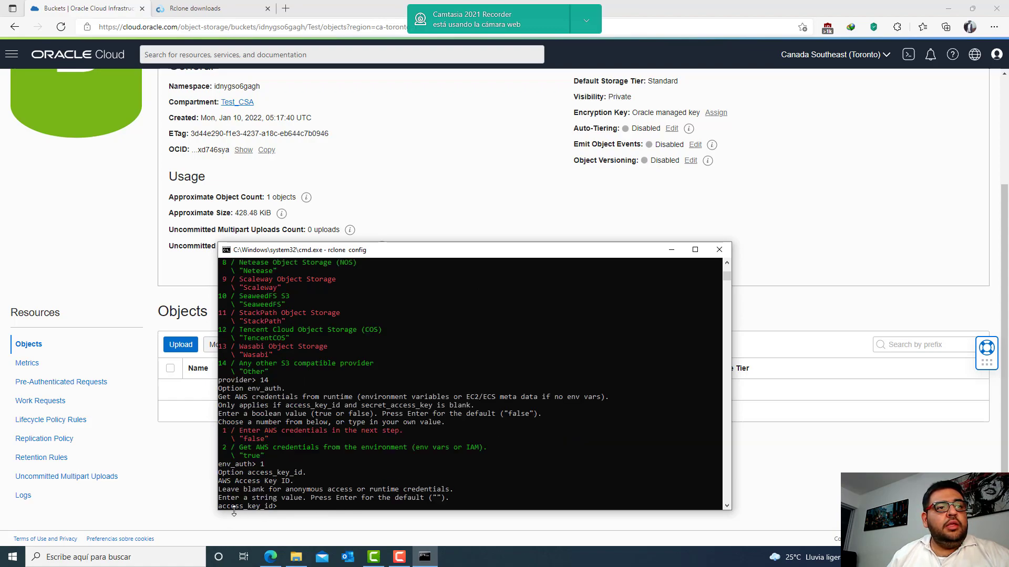
left_click_drag(232, 507, 272, 511)
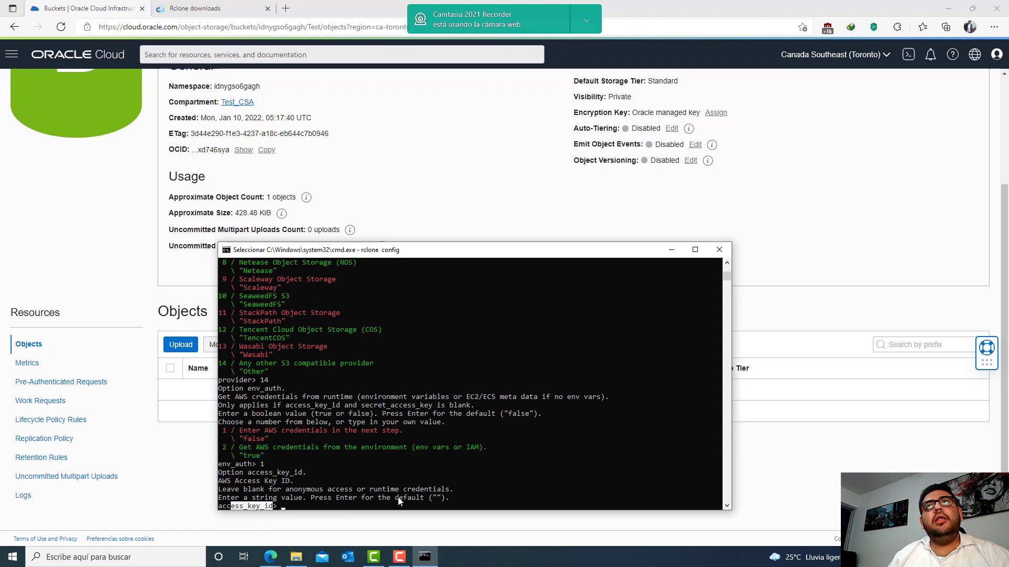
From the profile menu, open the user's details page and its Customer Secret Keys list.
left_click(794, 418)
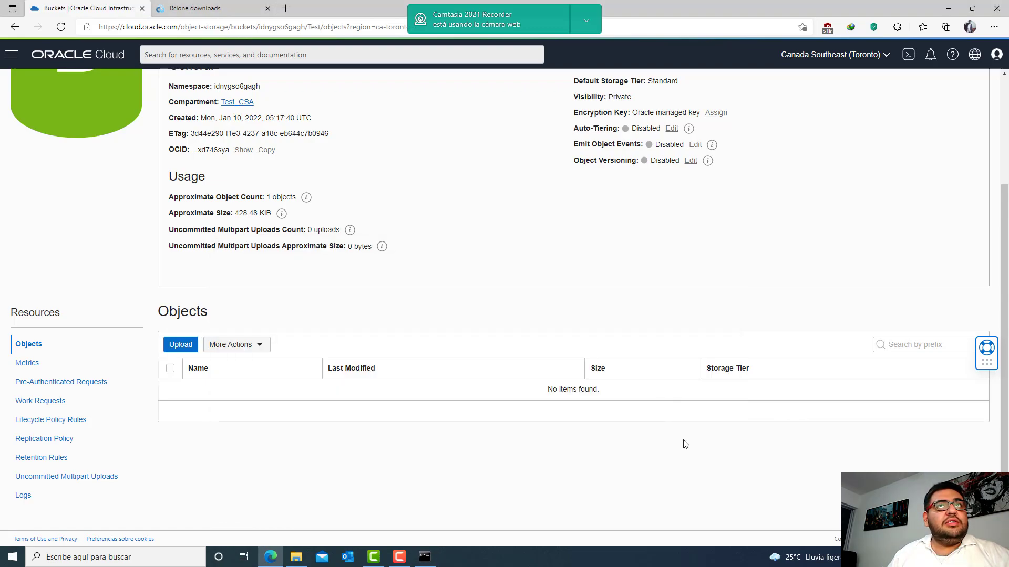
scroll(423, 349, "up", 3)
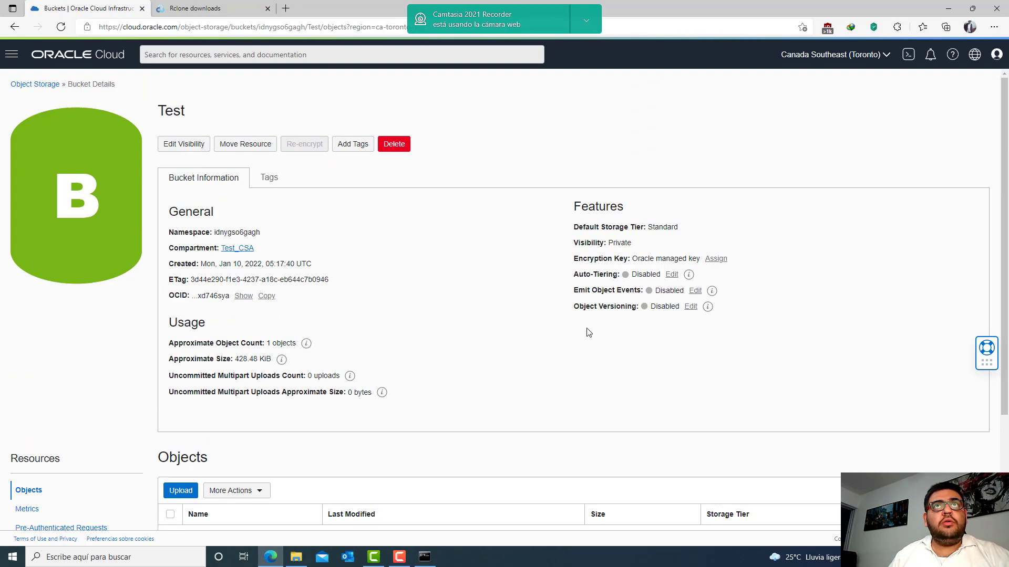
left_click(997, 58)
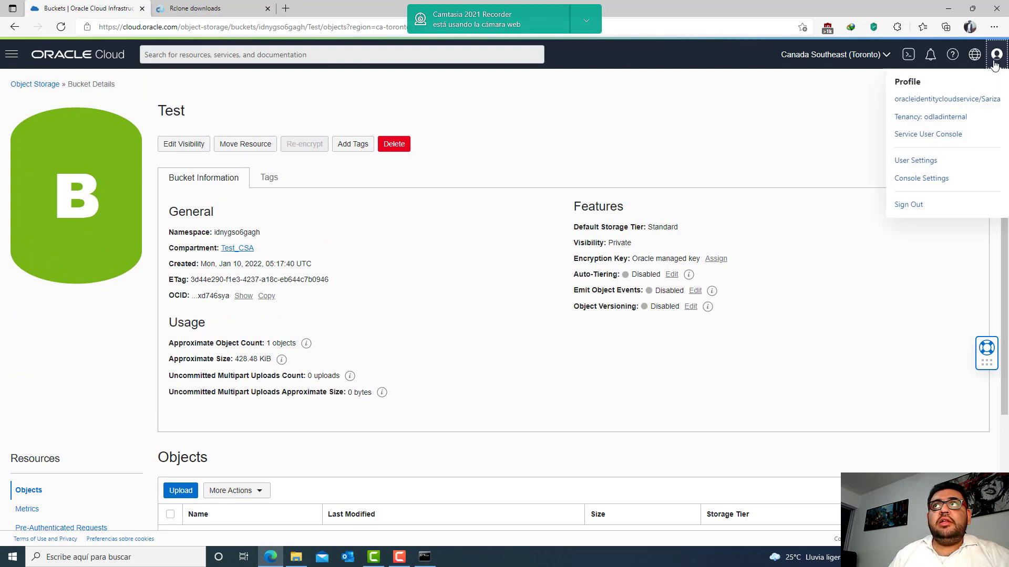
left_click(924, 101)
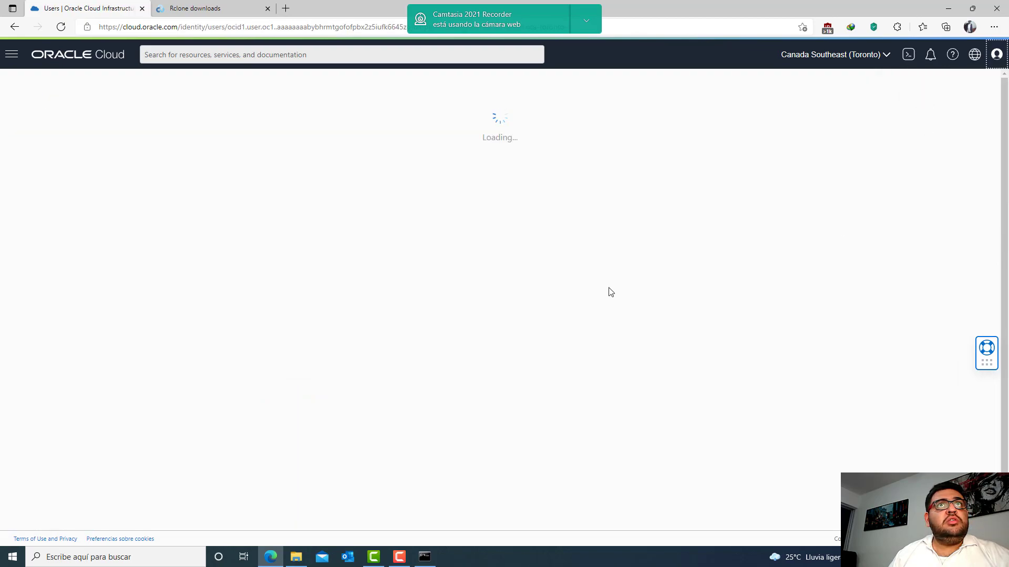
left_click(997, 57)
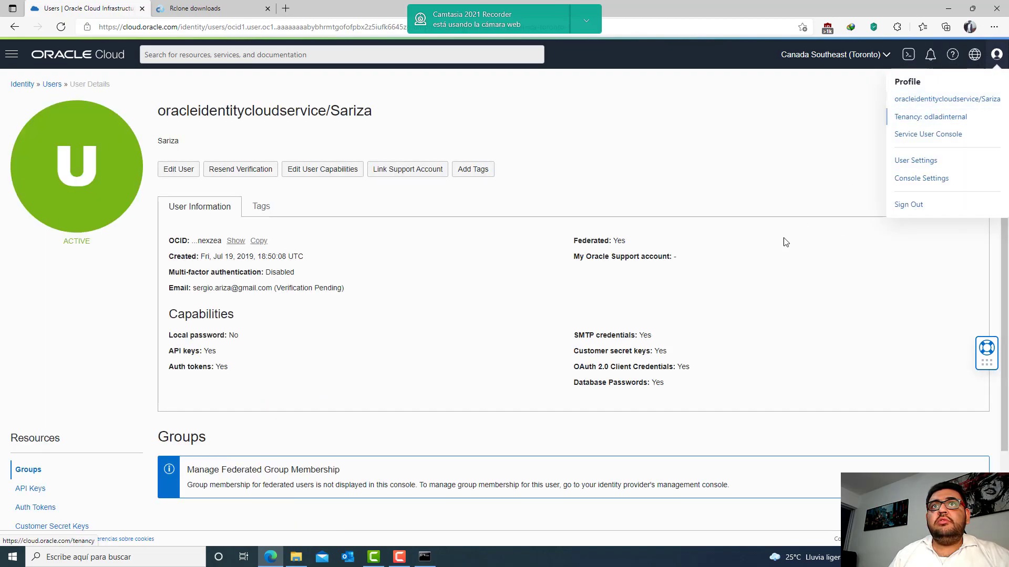
scroll(376, 356, "down", 1)
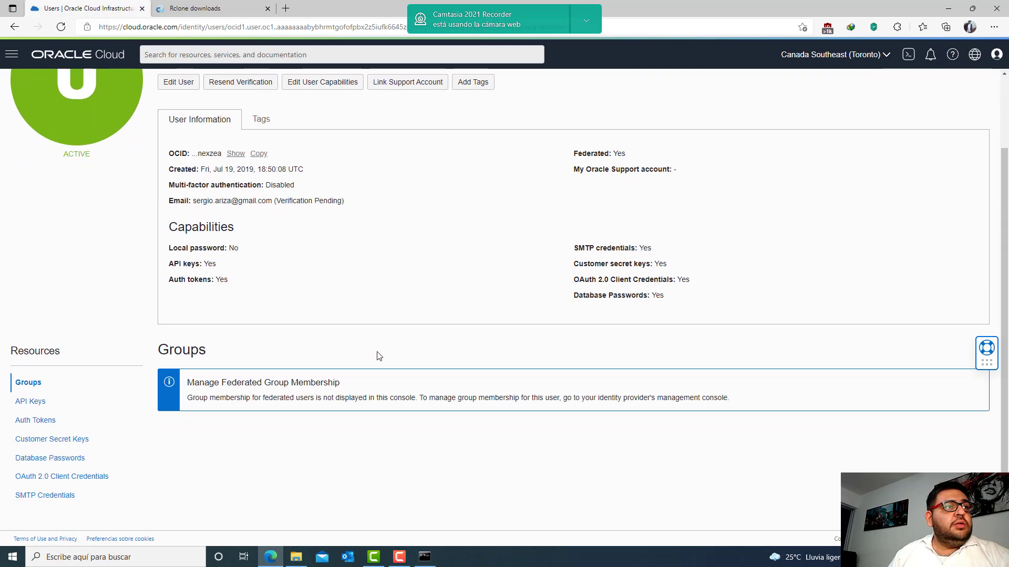
left_click(67, 445)
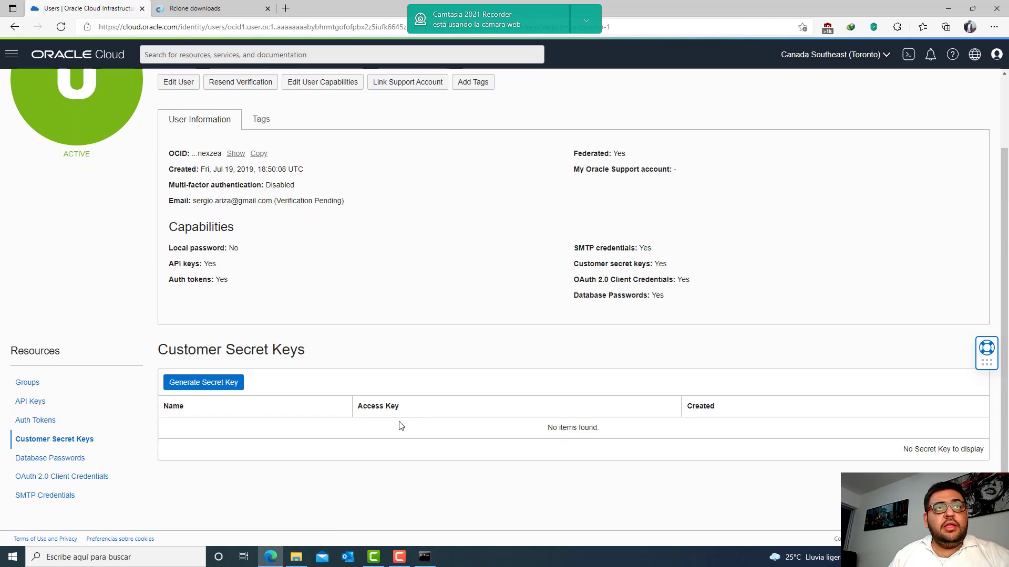
Generate a customer secret key named Rclone and copy its secret.
left_click(214, 389)
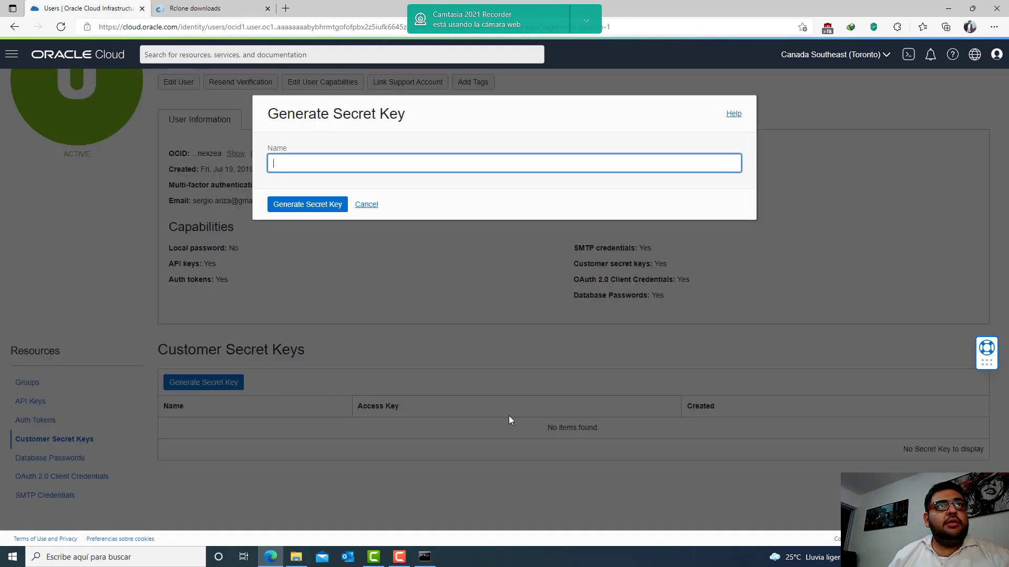
left_click(320, 166)
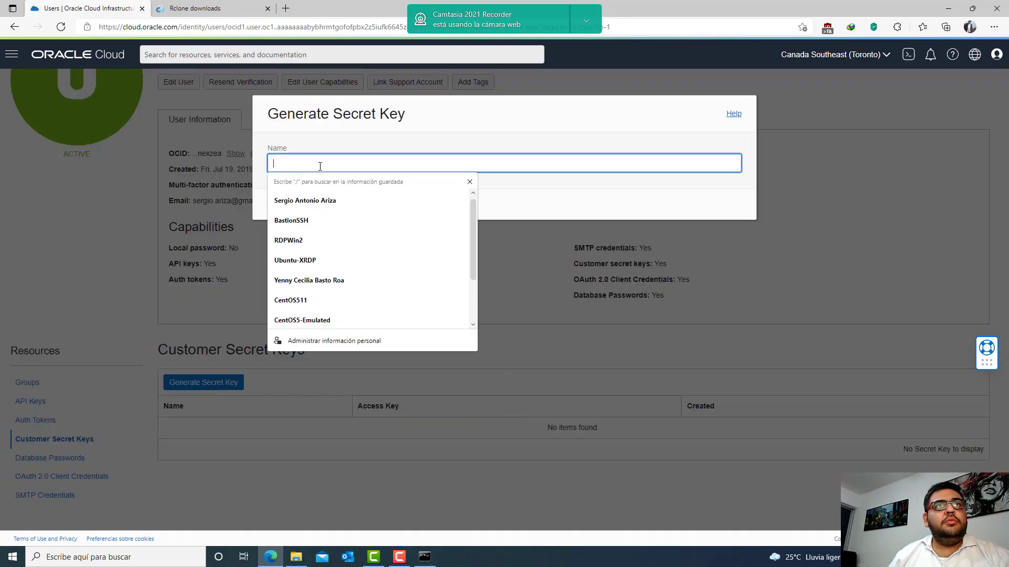
type("Rclone")
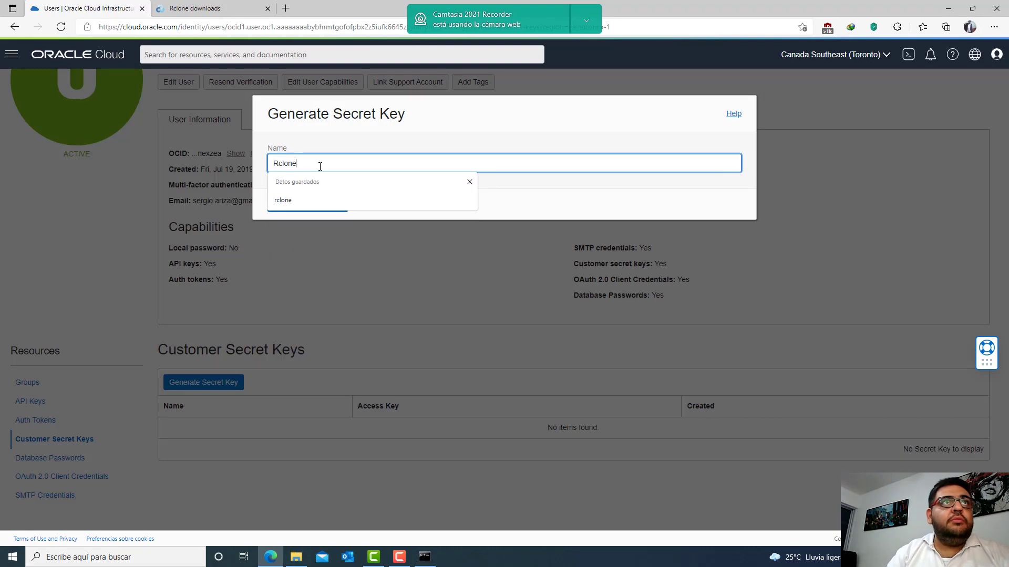
left_click(310, 208)
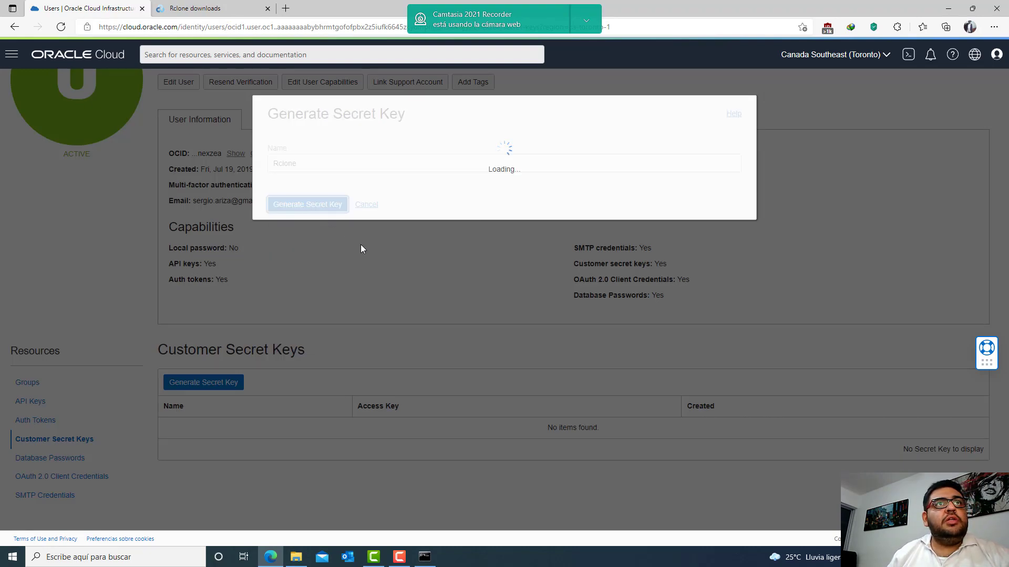
left_click(355, 193)
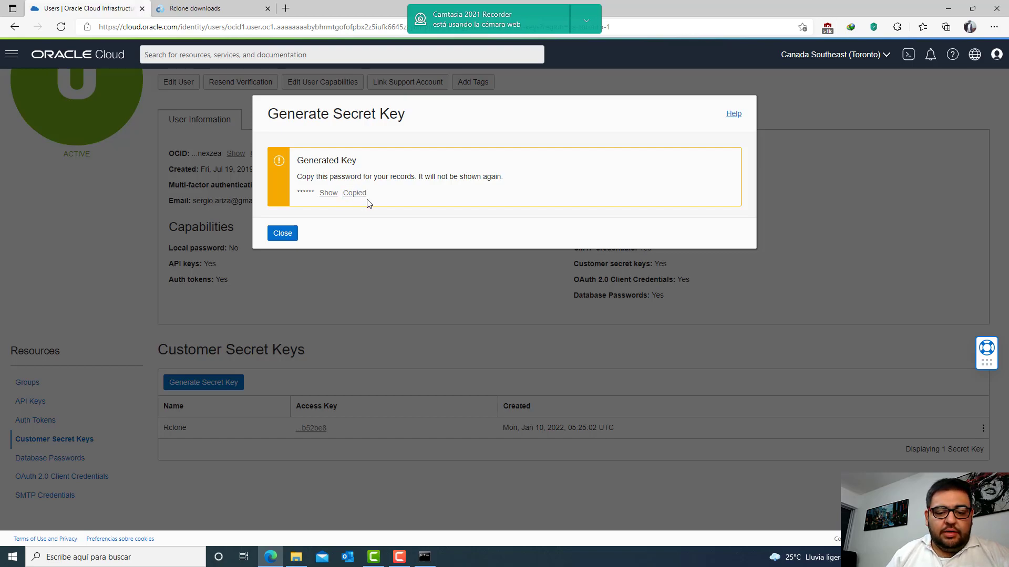
Paste the secret key into a new Notepad window and close the key dialog.
key("super+r")
type("notepad")
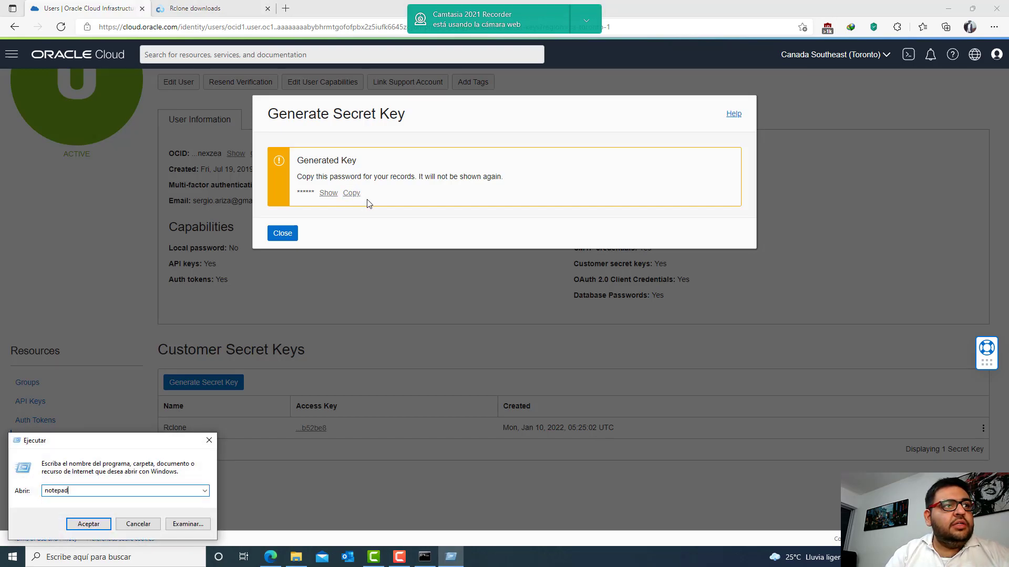
key("Return")
key("ctrl+v")
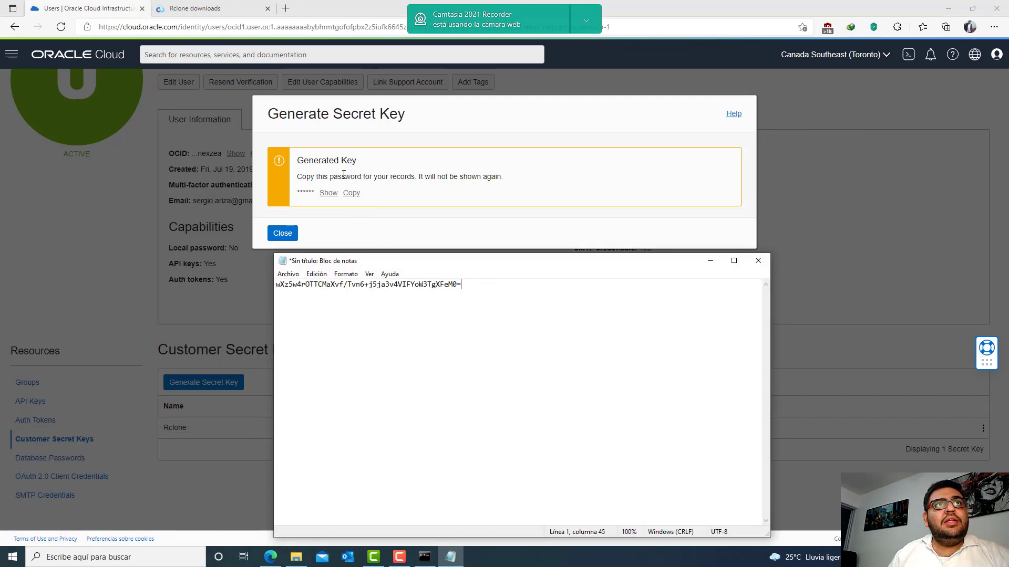
left_click(281, 233)
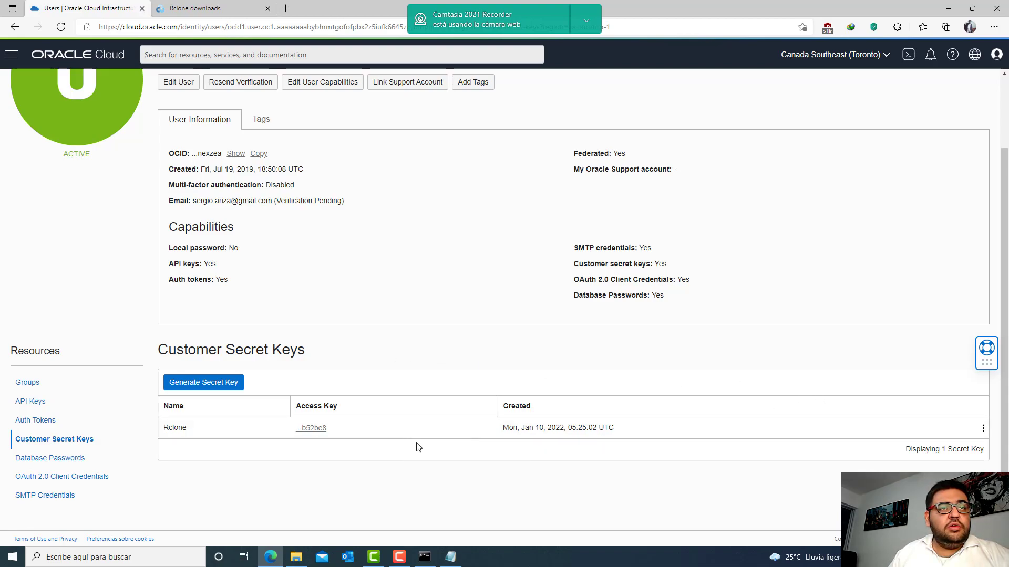
Copy the Rclone key's full access key and paste it on line 3 in Notepad.
left_click(311, 428)
left_click(311, 413)
left_click(450, 557)
key("ctrl+v")
Recheck the Rclone access key in the console and review both keys in Notepad.
left_click(214, 437)
left_click(299, 429)
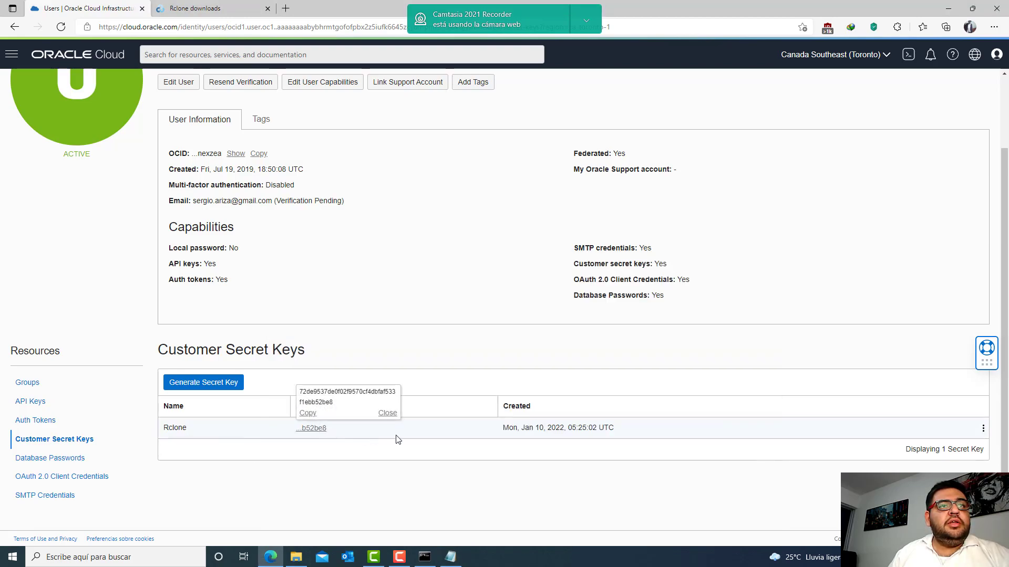
left_click(590, 427)
left_click(983, 428)
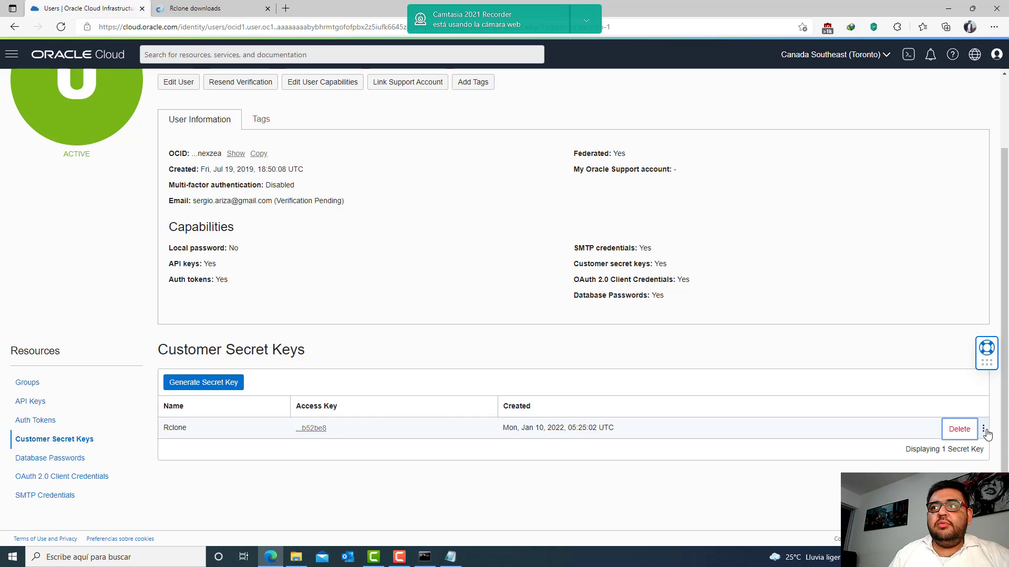
left_click(541, 467)
left_click(309, 428)
left_click(473, 532)
left_click(450, 557)
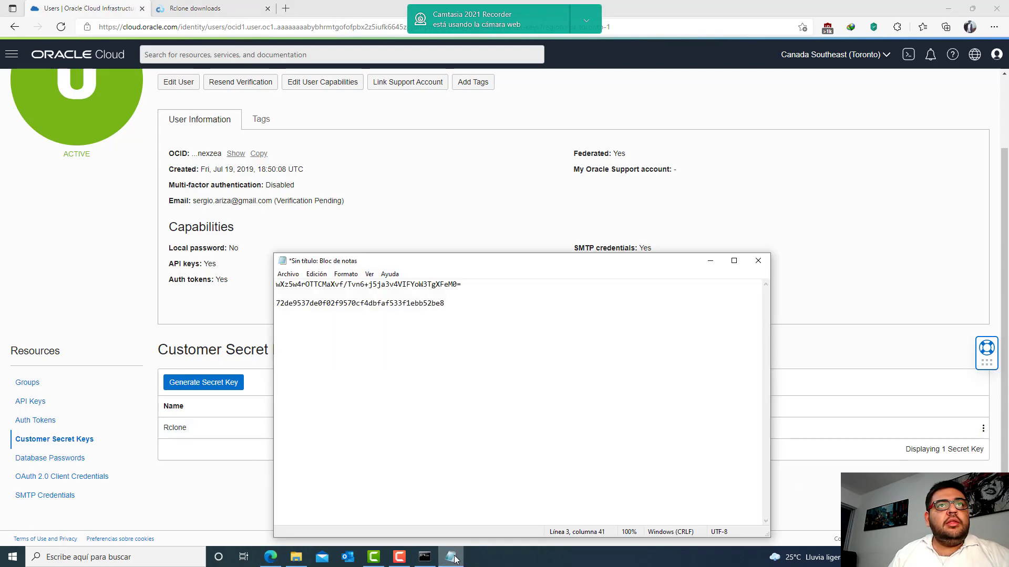
left_click_drag(276, 303, 323, 303)
left_click_drag(462, 285, 290, 284)
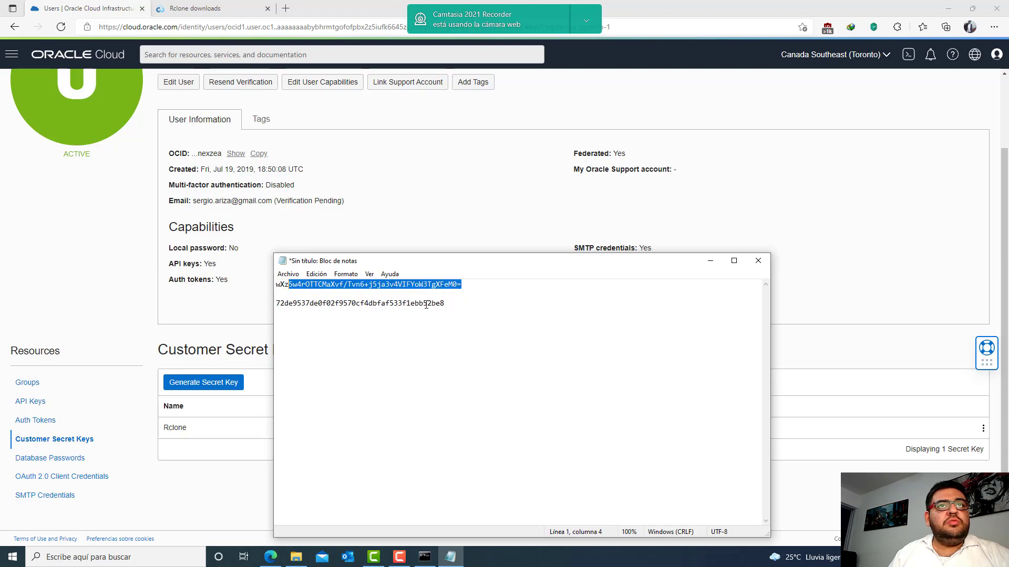
left_click(459, 315)
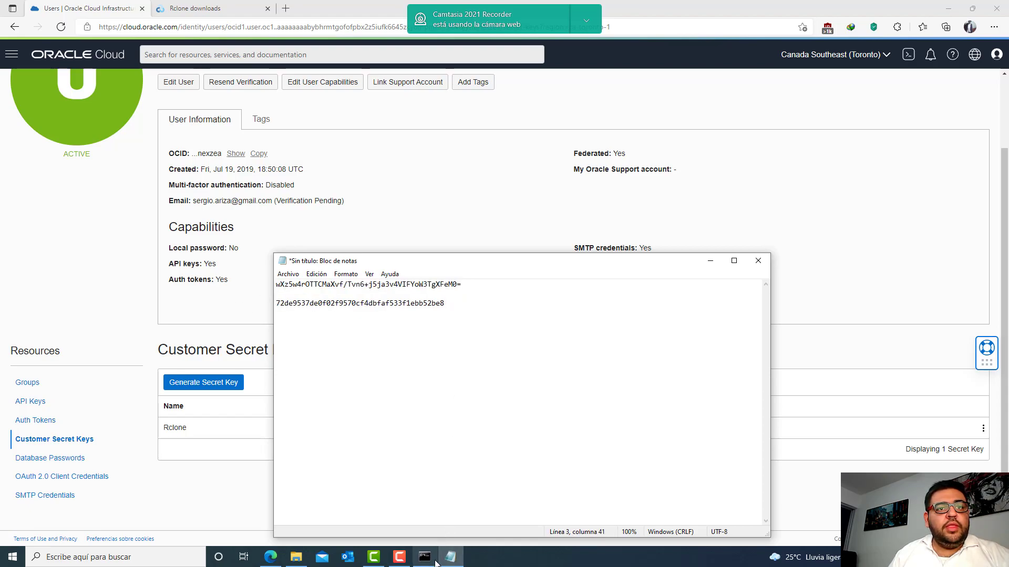
left_click(425, 557)
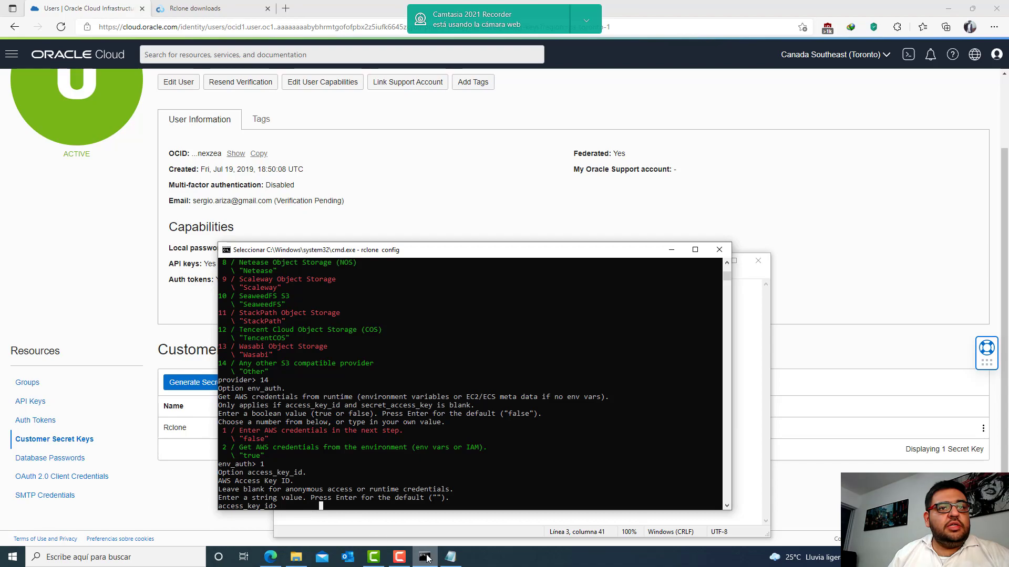
Paste the access key from Notepad at the access_key_id prompt.
left_click(450, 557)
left_click_drag(450, 303, 275, 304)
left_click(249, 467)
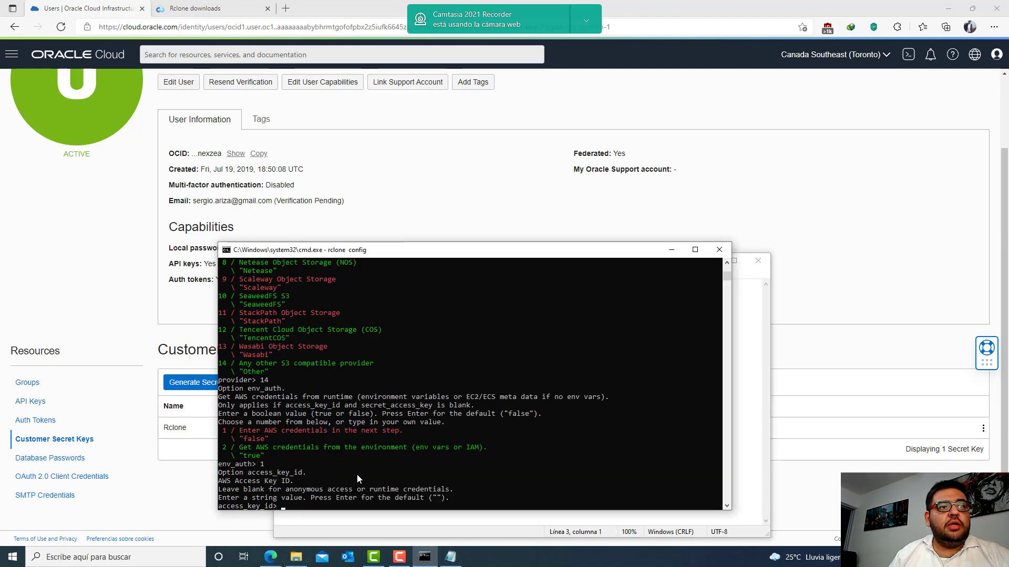
left_click(743, 367)
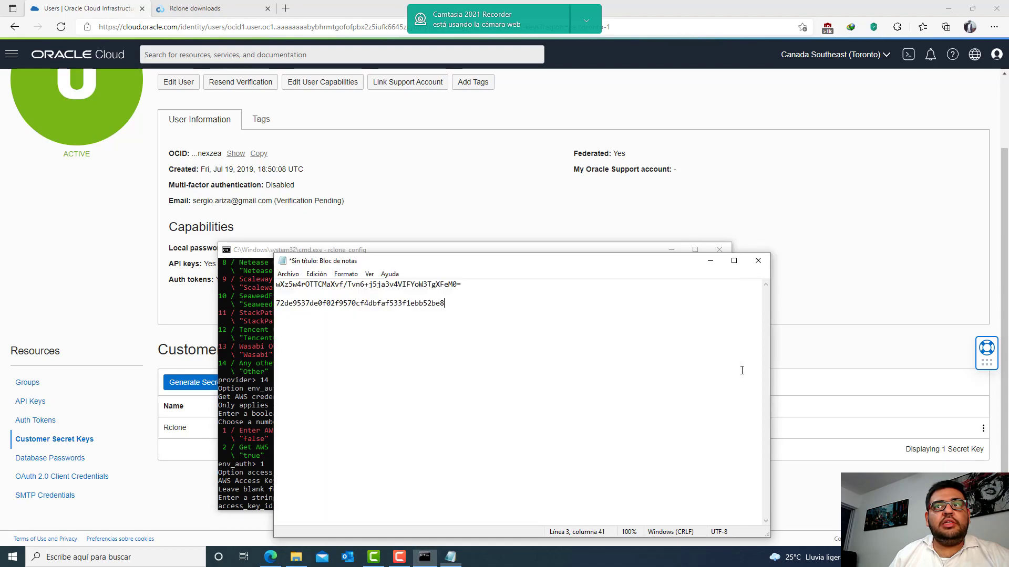
left_click_drag(449, 305, 277, 317)
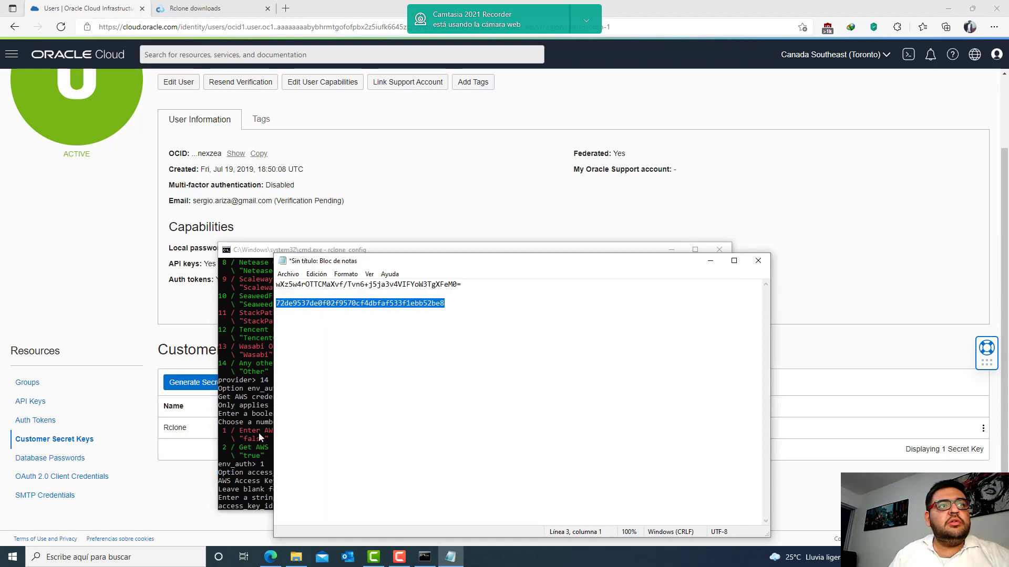
left_click(238, 458)
right_click(239, 458)
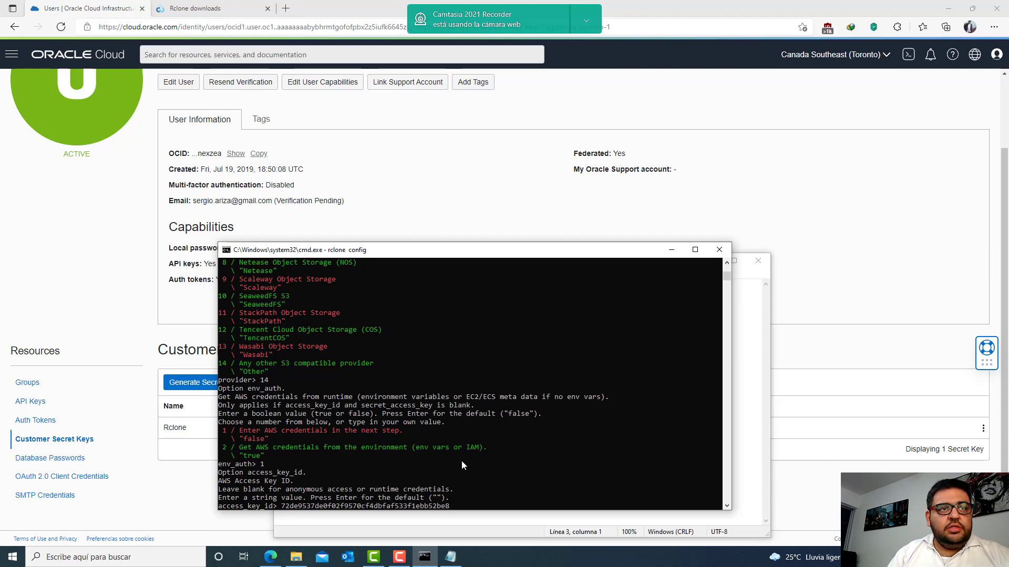
key("Return")
Paste the secret key at secret_access_key and choose region option 1.
left_click(751, 399)
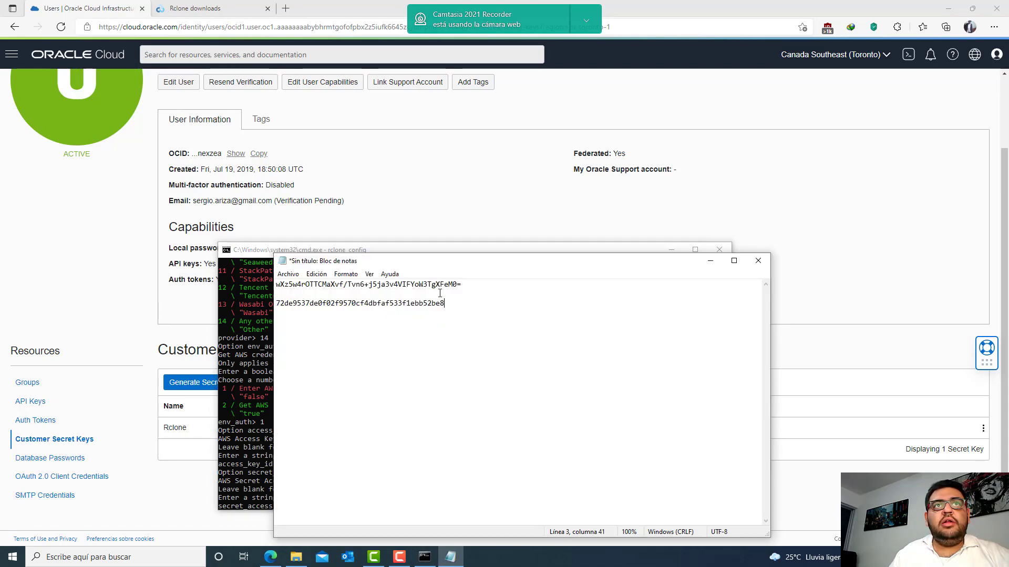
left_click_drag(461, 284, 276, 286)
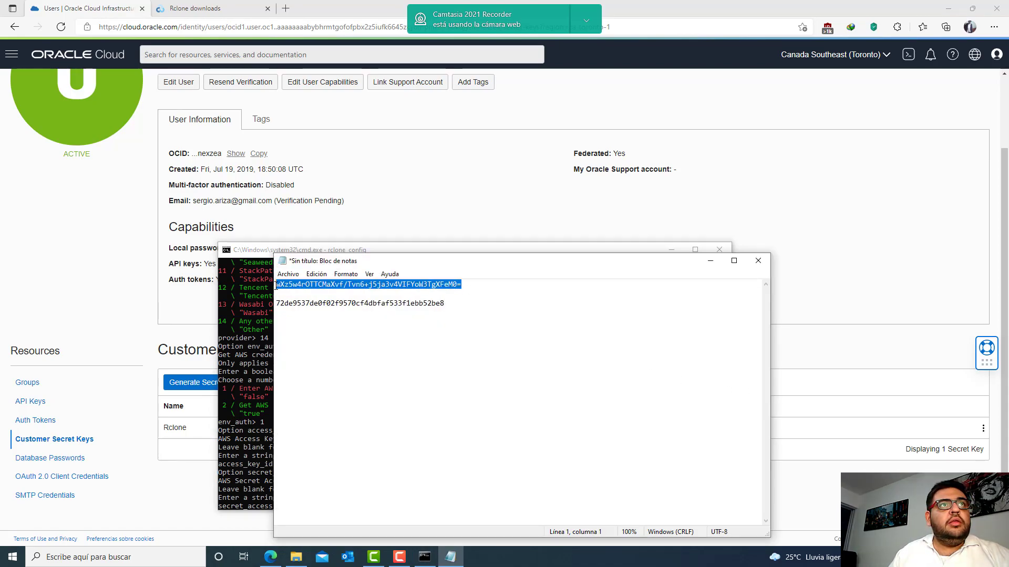
left_click(250, 440)
right_click(406, 462)
key("Return")
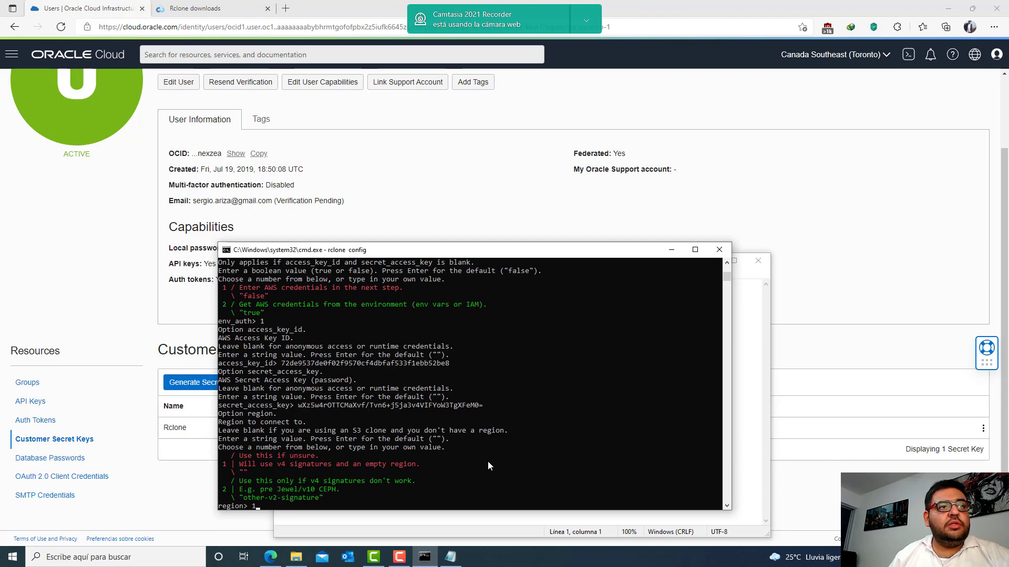
type("1")
key("Return")
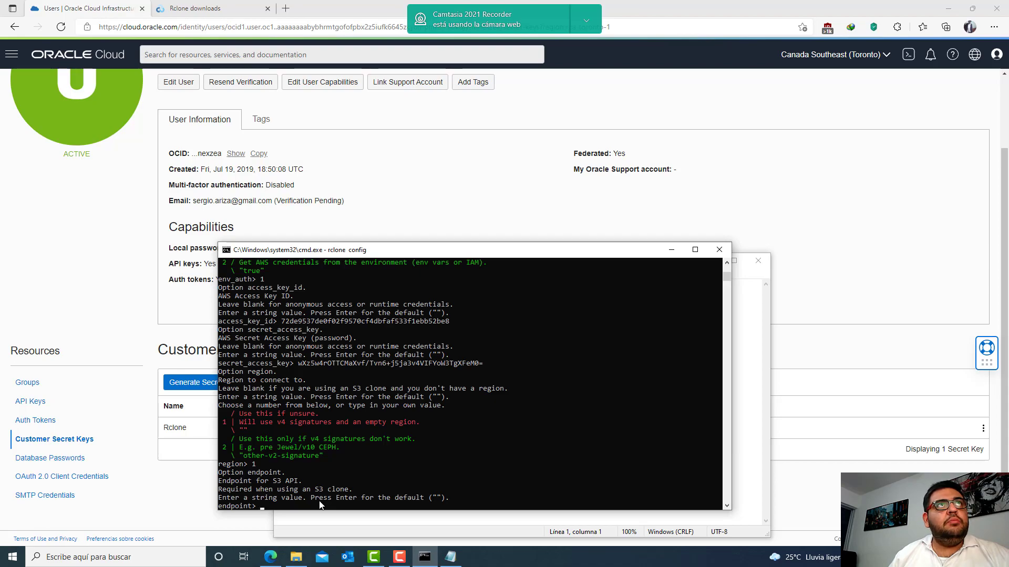
Search the web for 'endpoint s3 oracle cloud' from the browser's address bar.
left_click(181, 351)
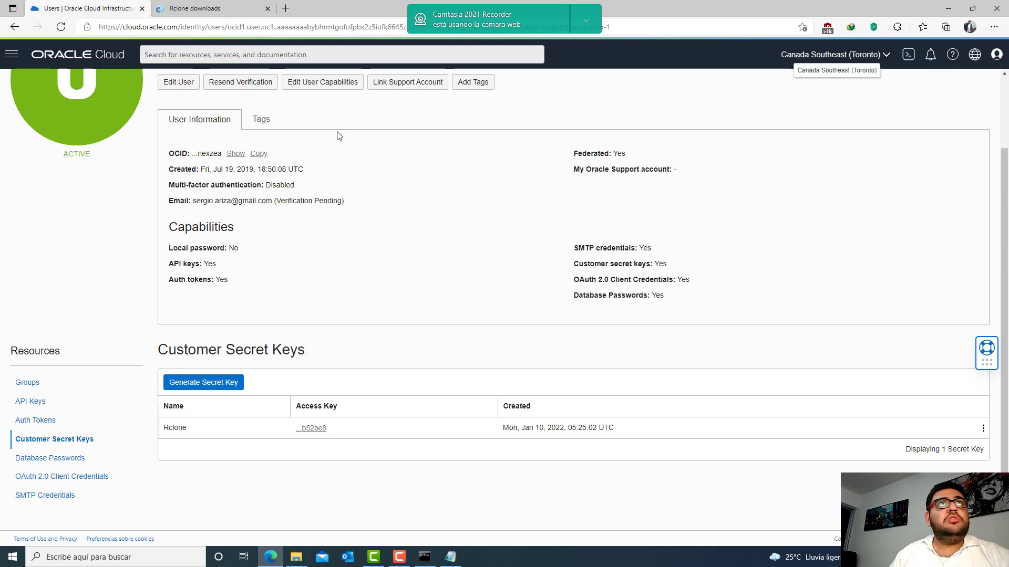
left_click(226, 8)
left_click(235, 25)
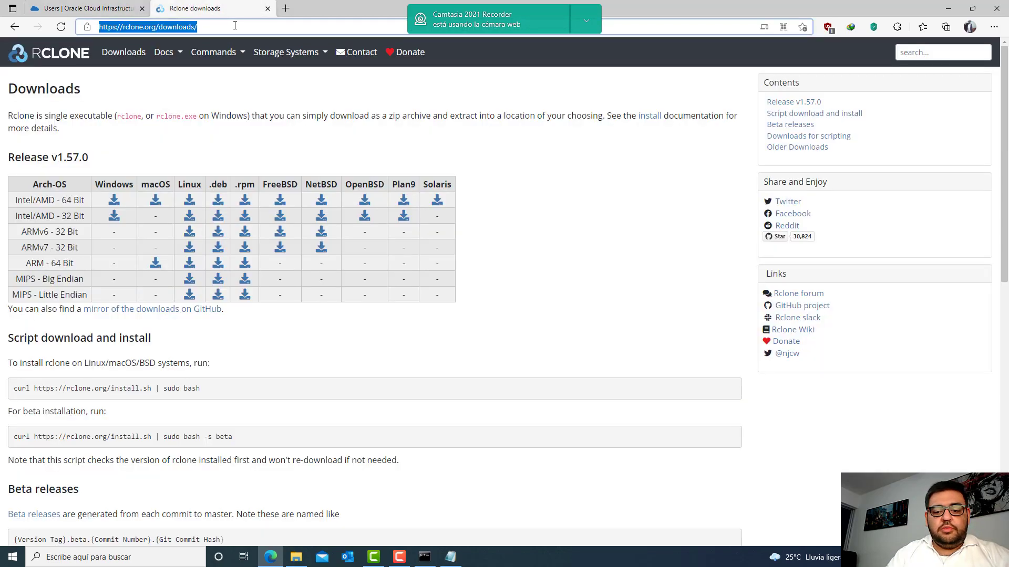
type("endpoint s3 oracle cloud")
key("Return")
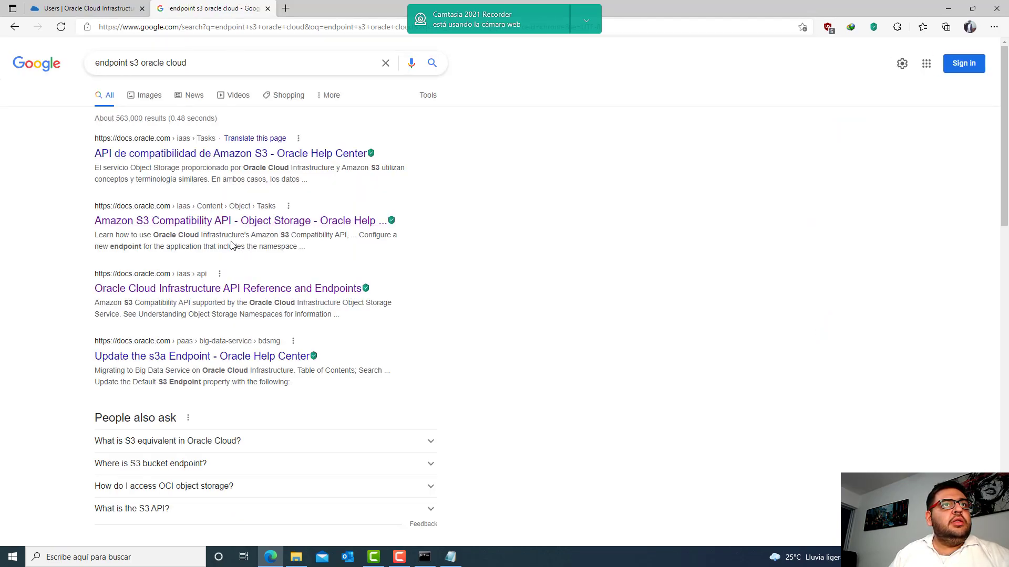
Open the API Reference and Endpoints page and expand the Amazon S3 Compatibility API endpoints list.
left_click(257, 294)
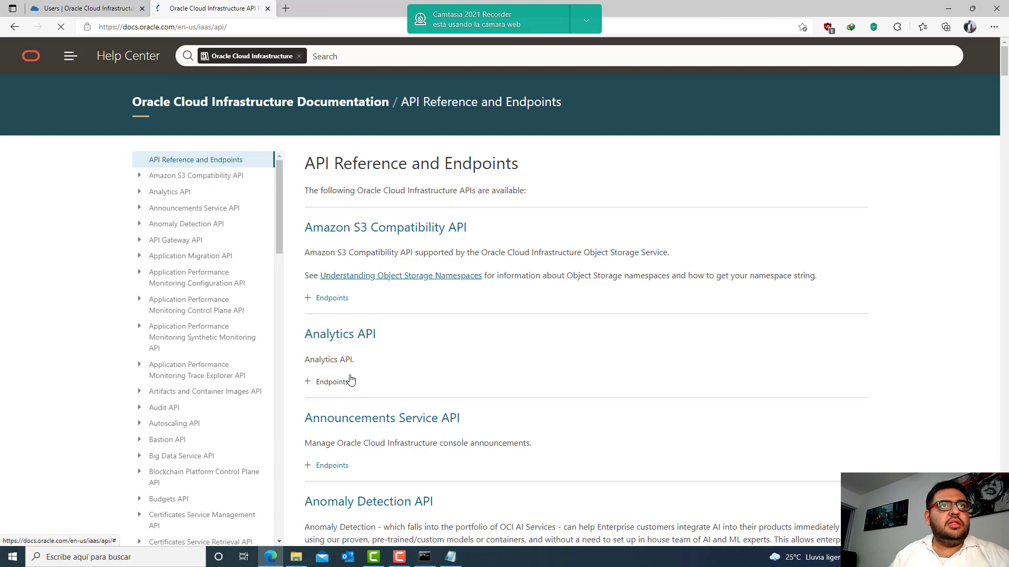
left_click(310, 297)
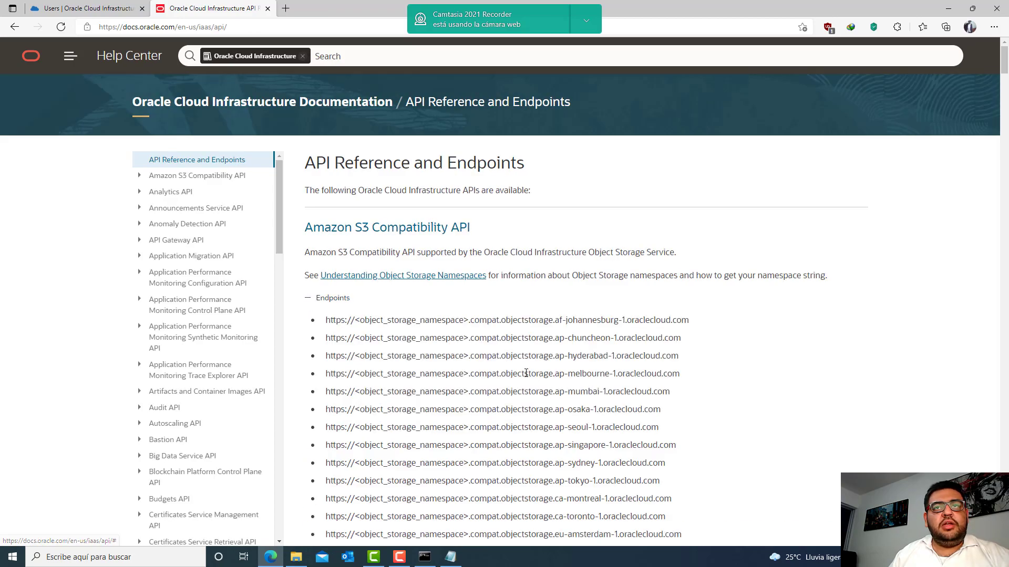
scroll(526, 373, "down", 6)
scroll(542, 385, "up", 3)
left_click_drag(326, 292, 648, 453)
left_click(608, 470)
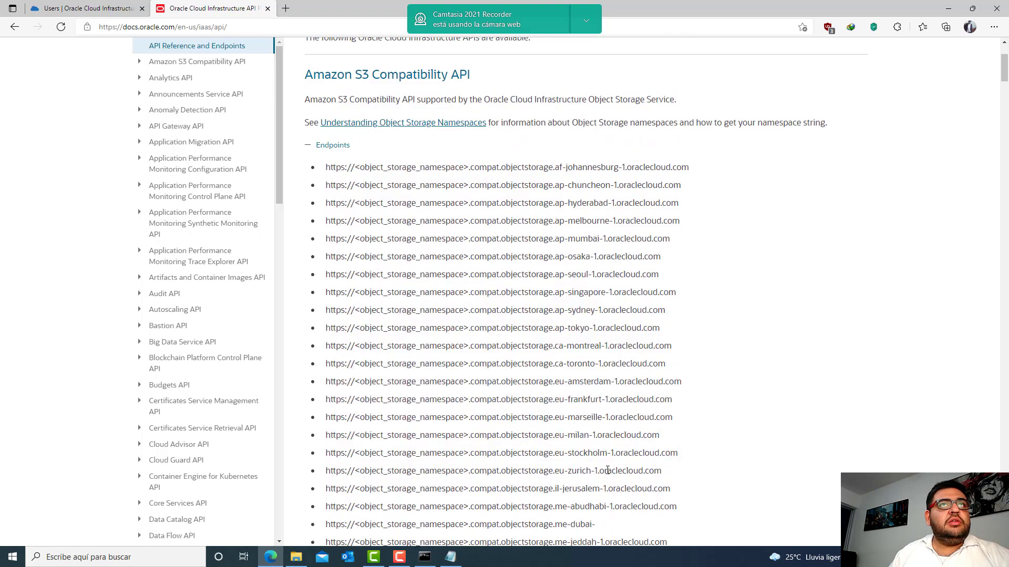
Find and select the ca-toronto-1 S3 compatibility endpoint URL in the documentation.
left_click(87, 8)
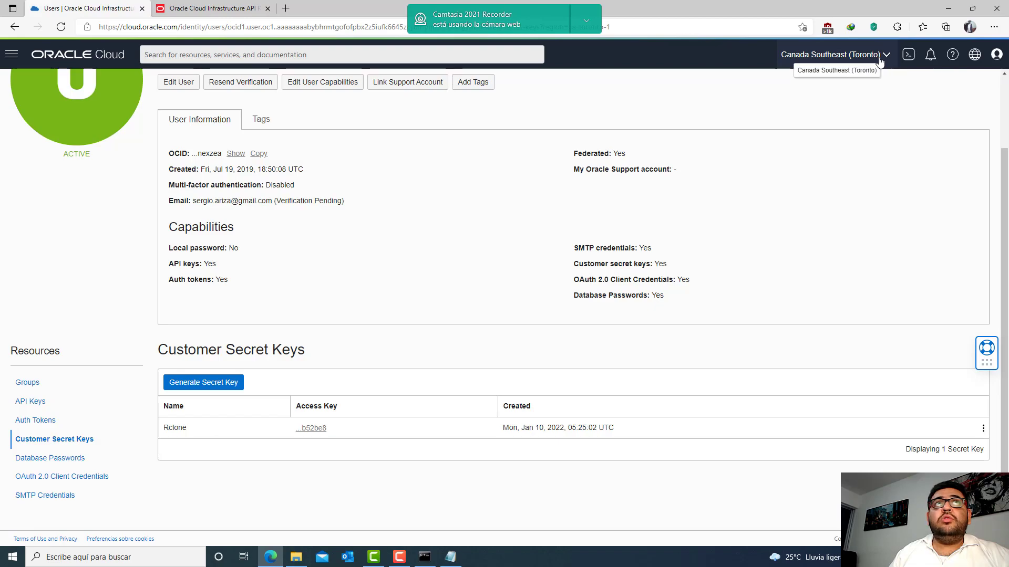
left_click(210, 8)
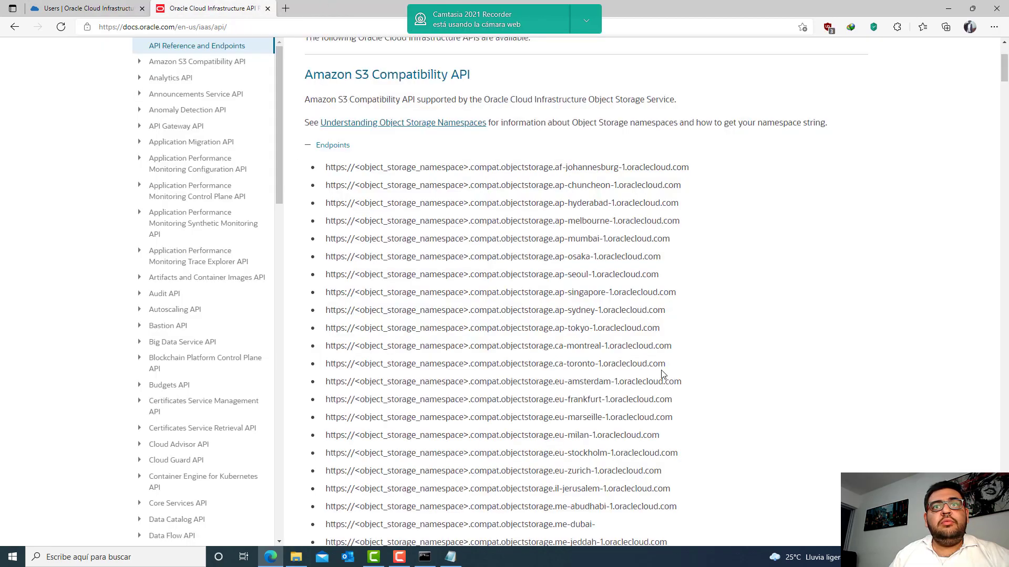
scroll(664, 375, "down", 4)
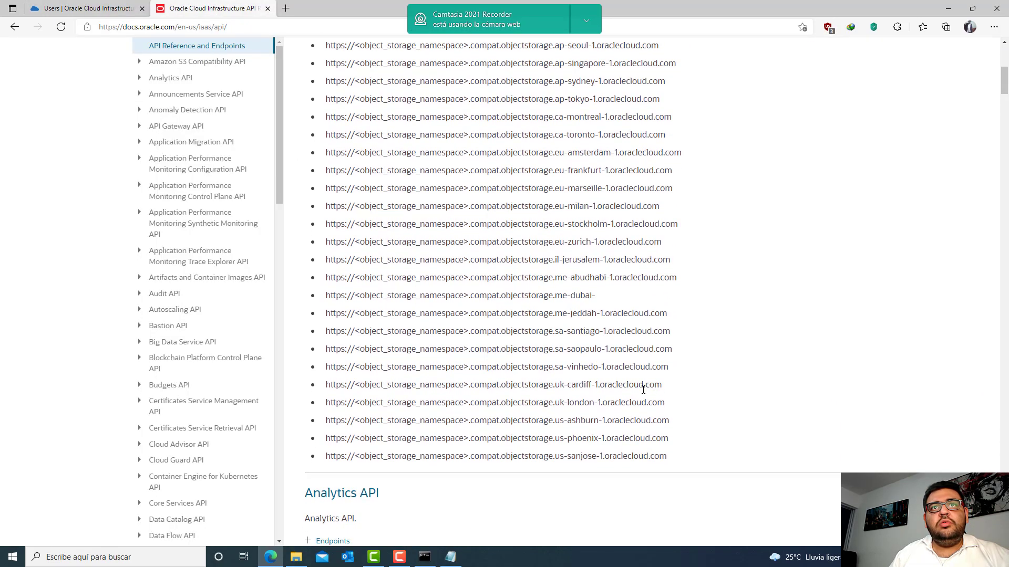
scroll(643, 389, "up", 5)
left_click_drag(588, 440, 556, 440)
left_click(679, 442)
left_click_drag(665, 440, 686, 441)
left_click_drag(325, 458, 396, 454)
left_click_drag(665, 441, 326, 441)
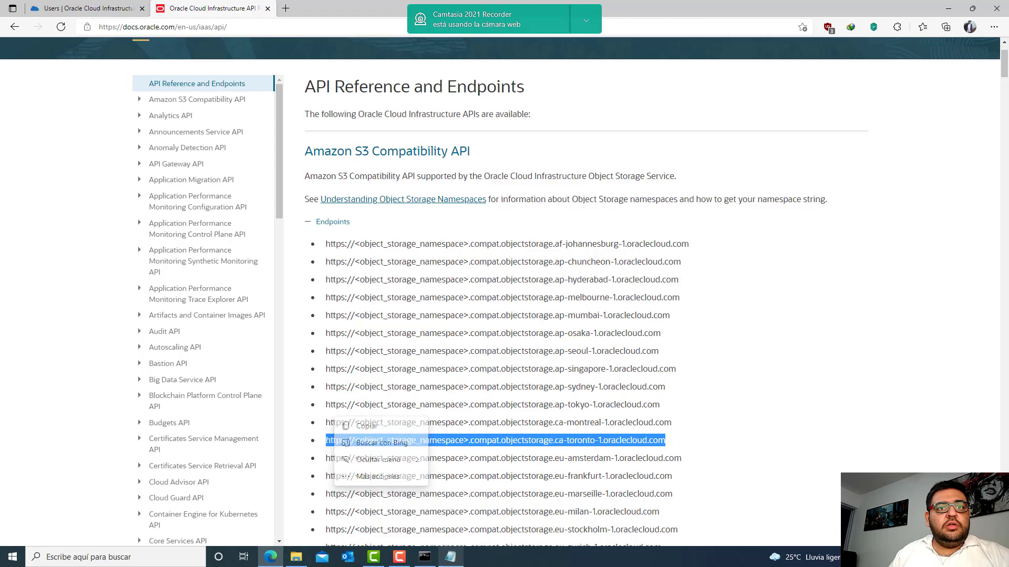
Paste into line 5 of the Notepad keys file, restoring the notes after an accidental delete.
key("alt+Tab")
left_click(516, 363)
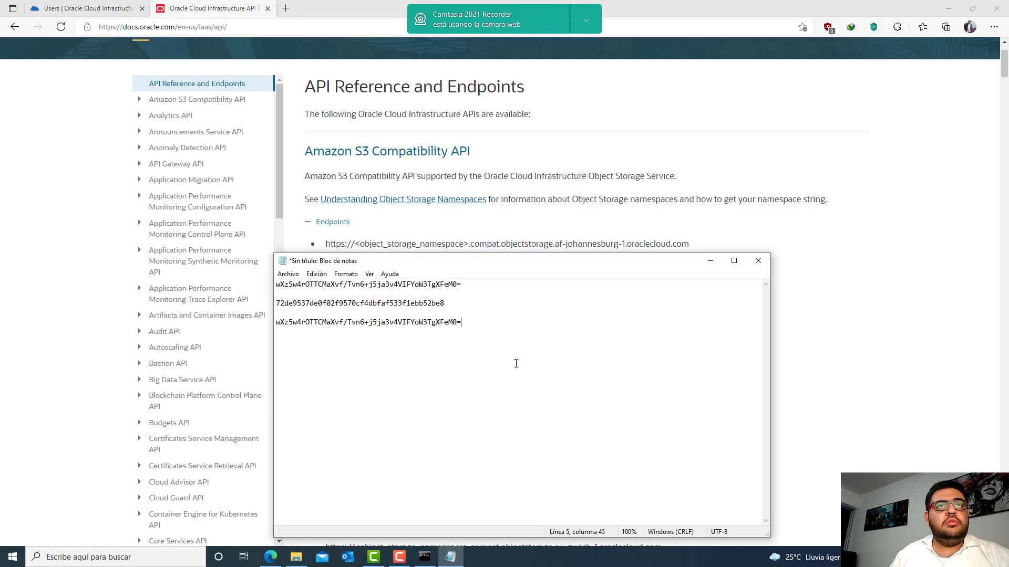
key("ctrl+a")
key("Delete")
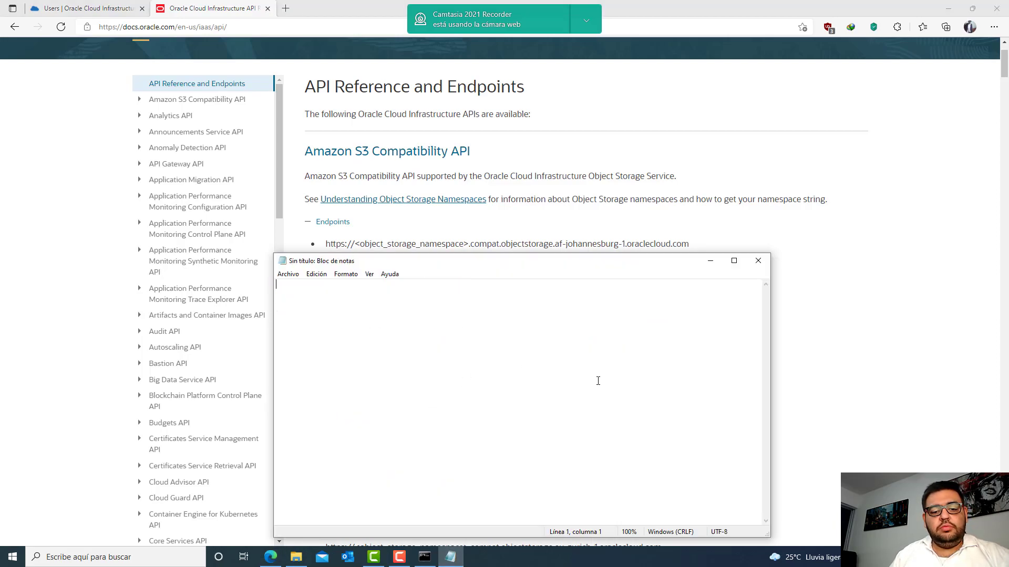
key("ctrl+z")
Copy the ca-toronto-1 endpoint URL and paste it over line 5 in Notepad.
left_click(867, 335)
left_click_drag(661, 443, 326, 443)
right_click(353, 444)
left_click(390, 193)
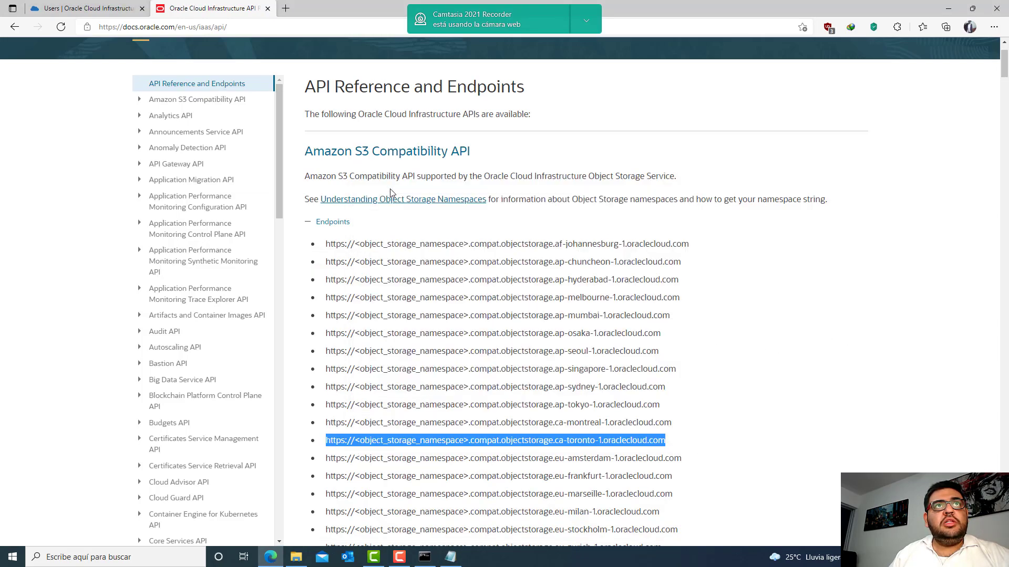
left_click(450, 557)
left_click_drag(462, 323, 270, 352)
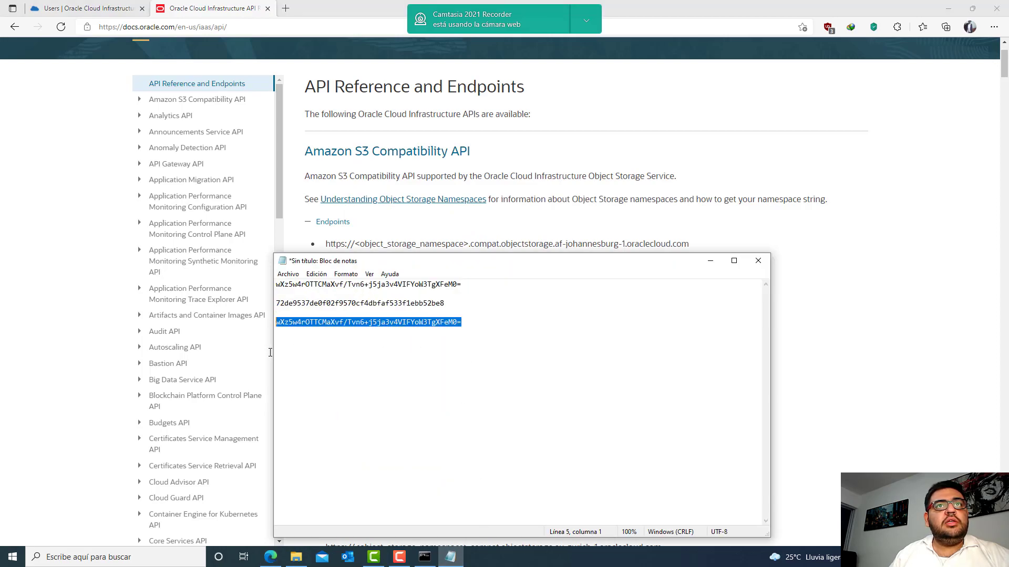
key("ctrl+v")
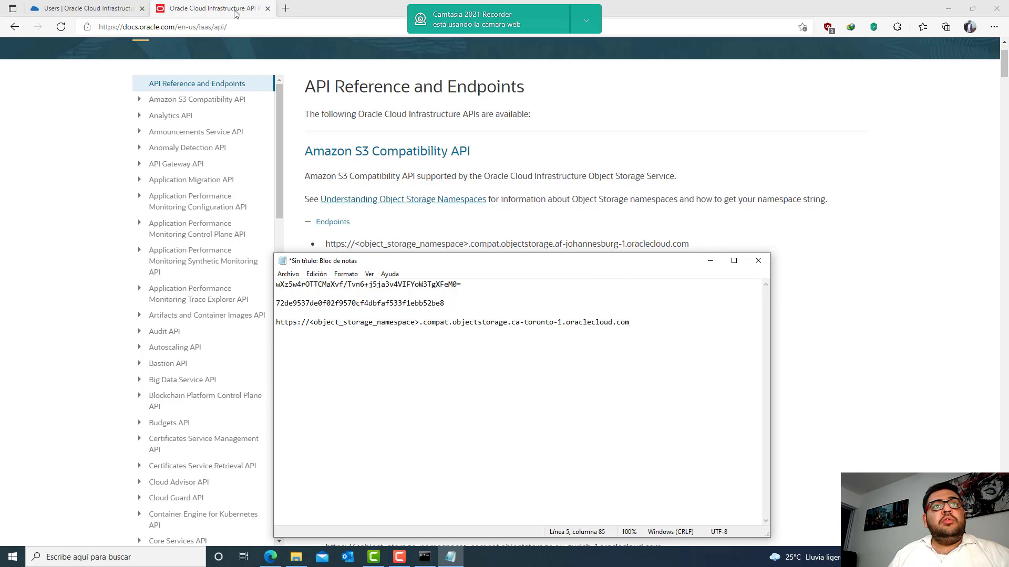
left_click_drag(330, 325, 420, 324)
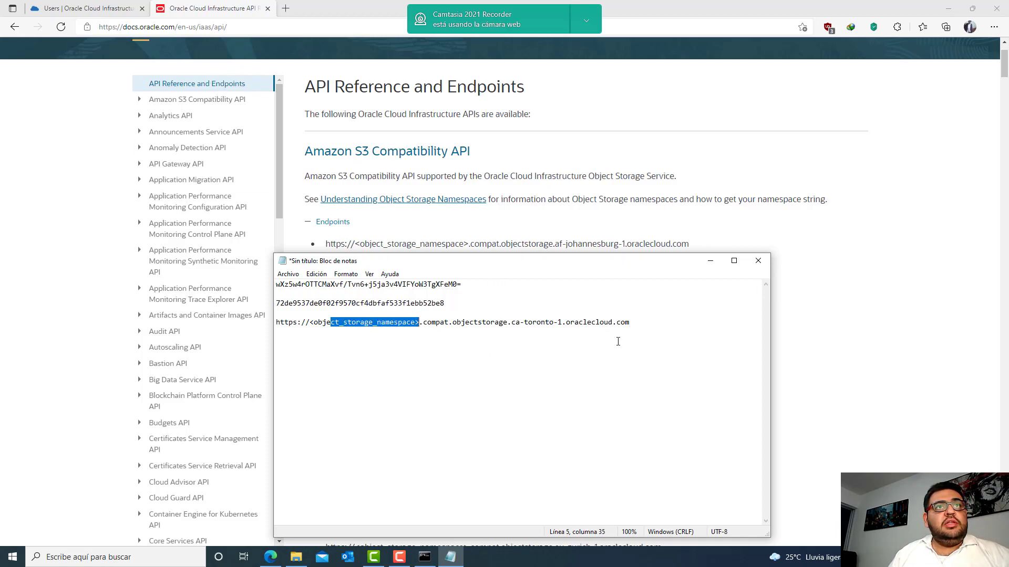
left_click(53, 8)
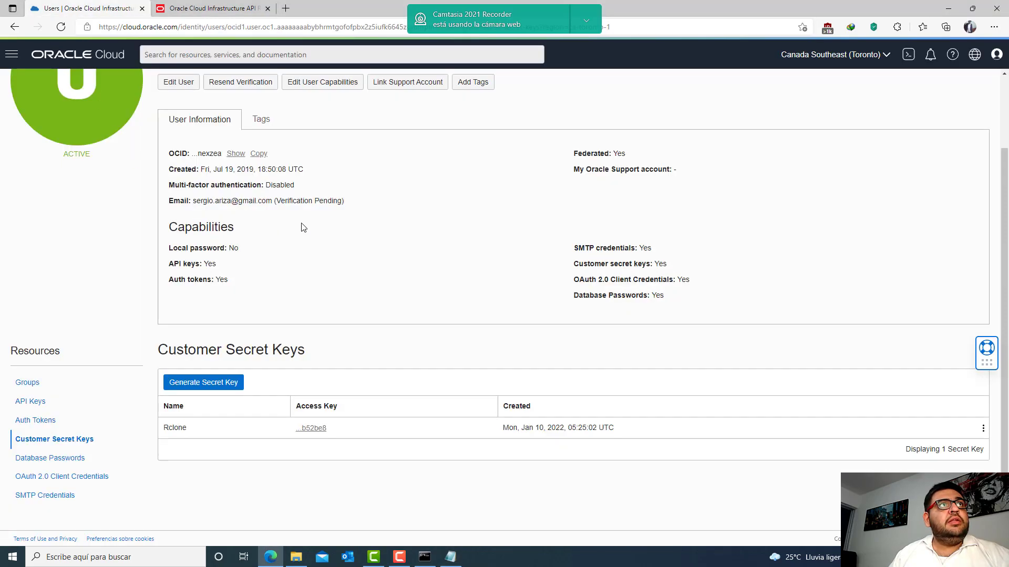
Copy the Test bucket's namespace from Storage > Buckets and paste it at rclone's endpoint> prompt.
scroll(303, 248, "up", 2)
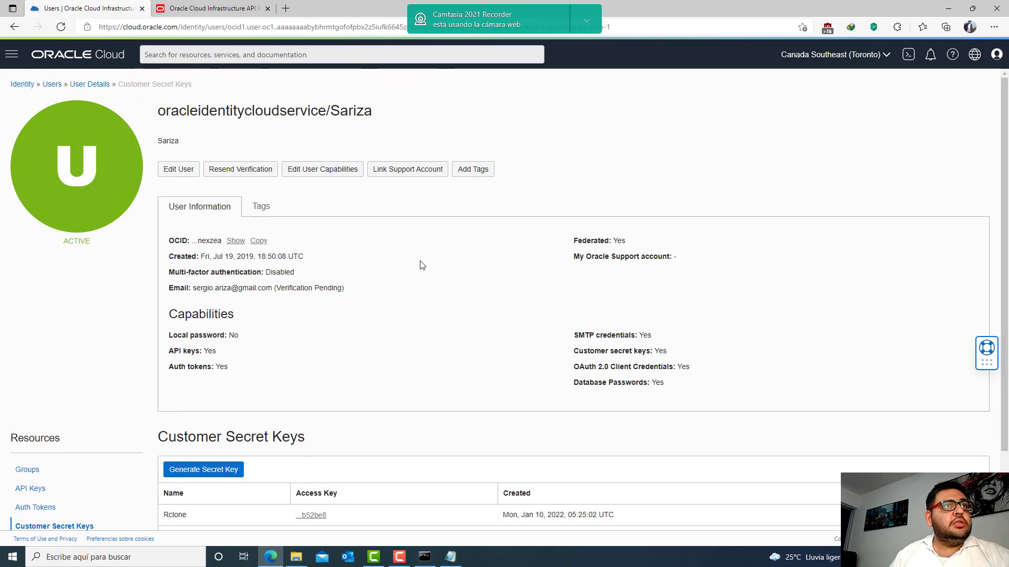
left_click(12, 54)
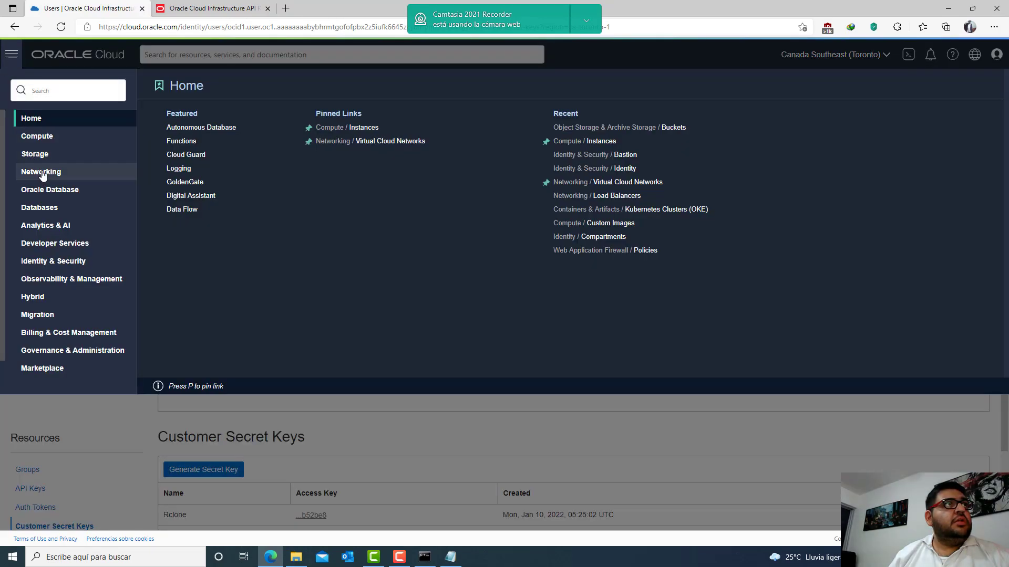
mouse_move(79, 154)
left_click(335, 128)
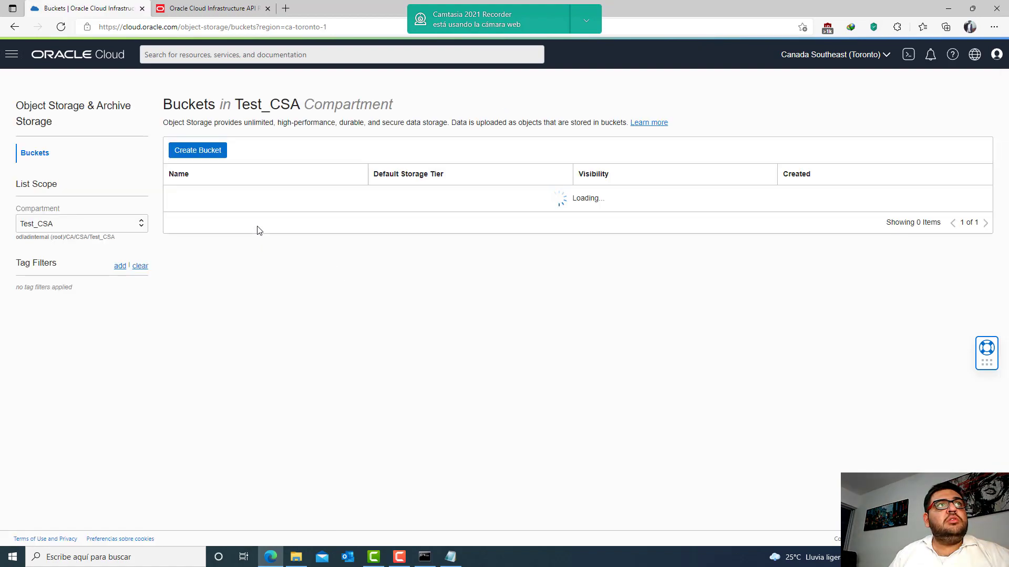
left_click(175, 200)
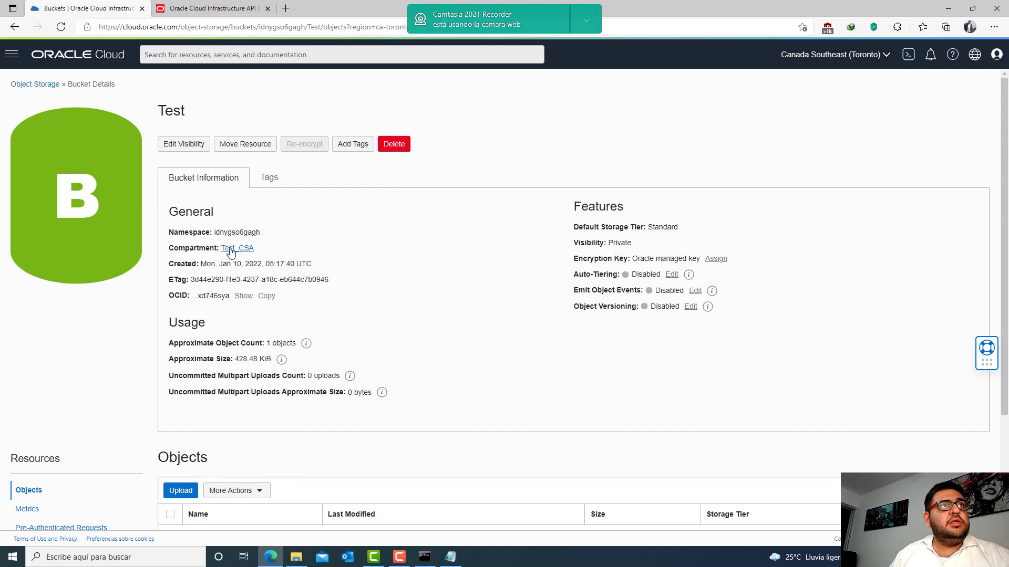
double_click(230, 231)
double_click(178, 233)
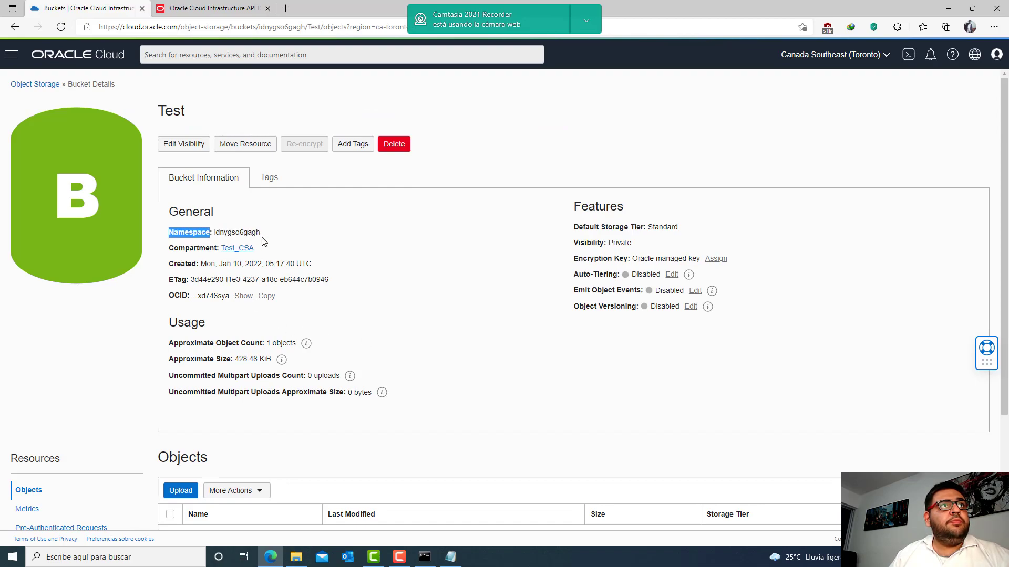
double_click(253, 232)
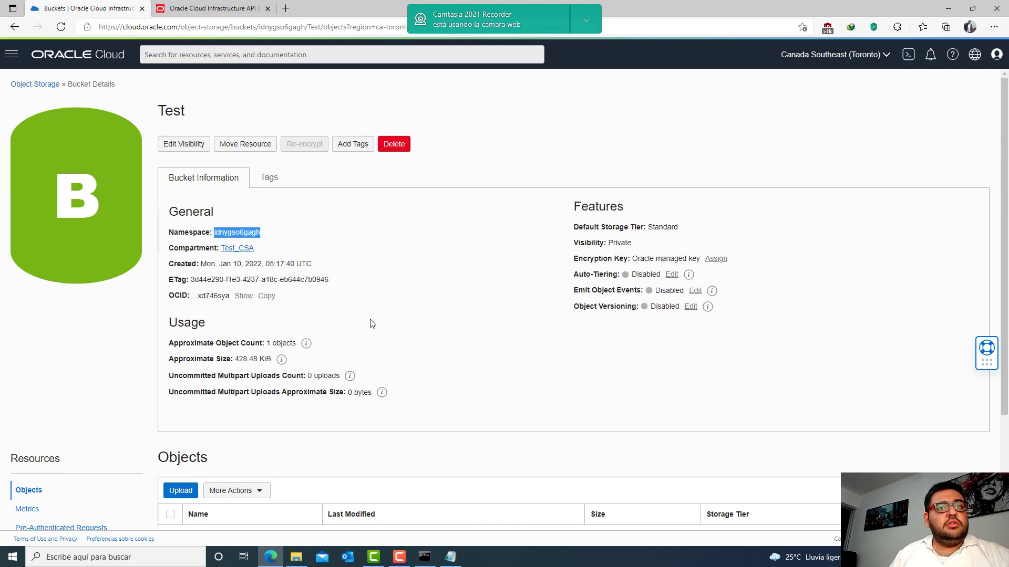
left_click(425, 557)
key("ctrl+v")
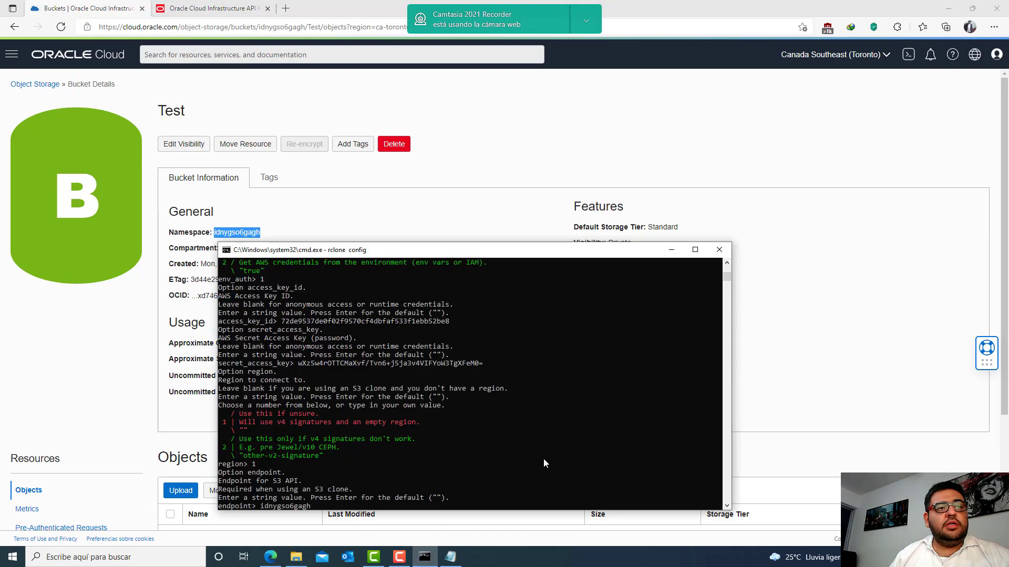
Submit the bare namespace as endpoint, compare it with Notepad, then abort rclone config with Ctrl+C.
key("Return")
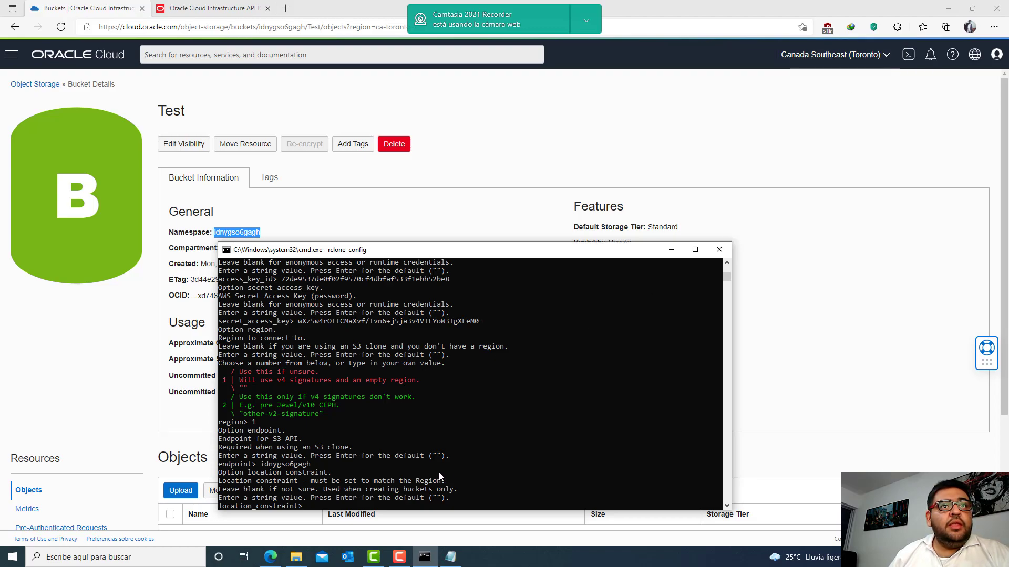
left_click(451, 557)
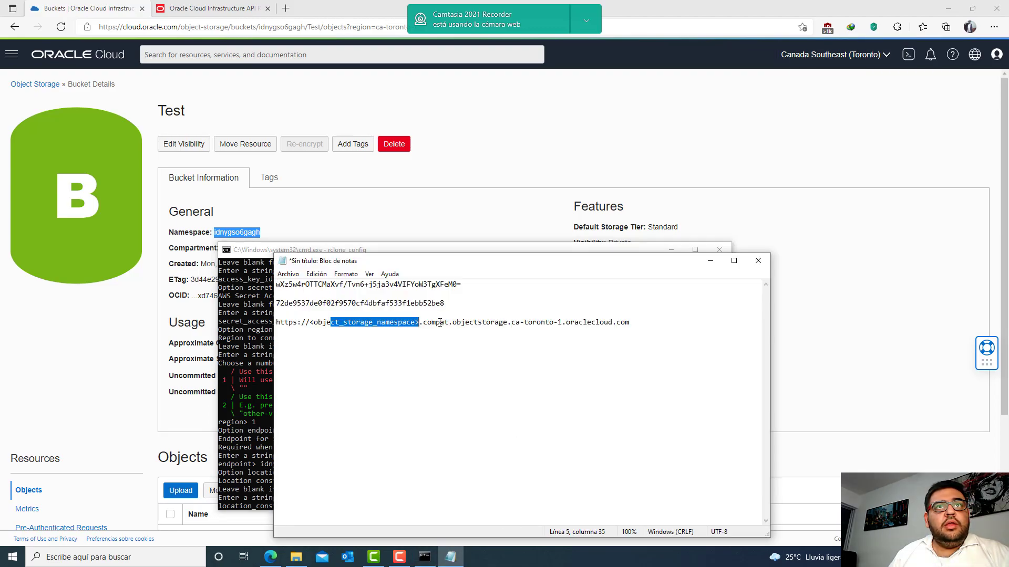
left_click(248, 478)
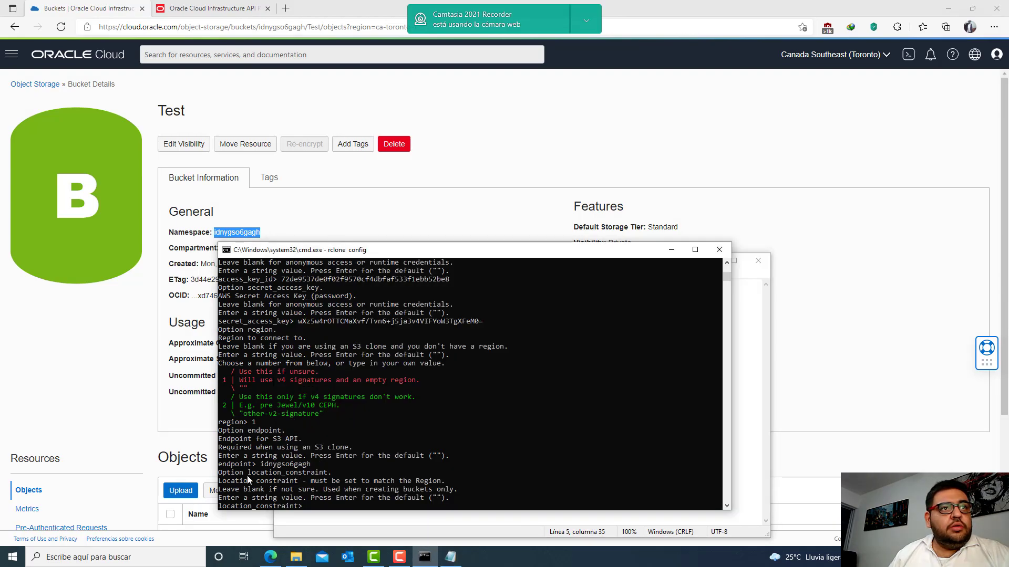
left_click_drag(261, 465, 310, 467)
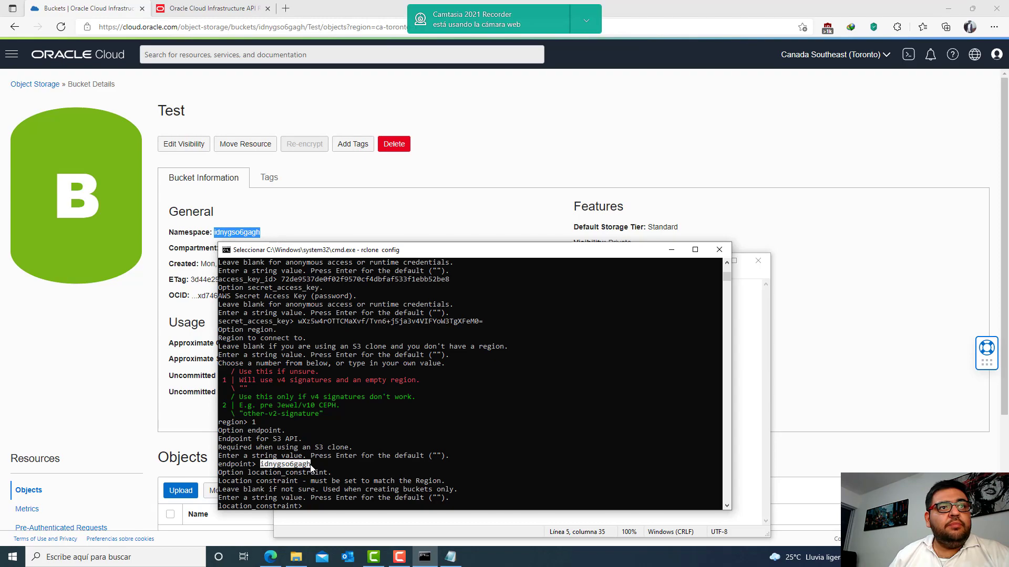
left_click(434, 467)
right_click(430, 467)
key("ctrl+c")
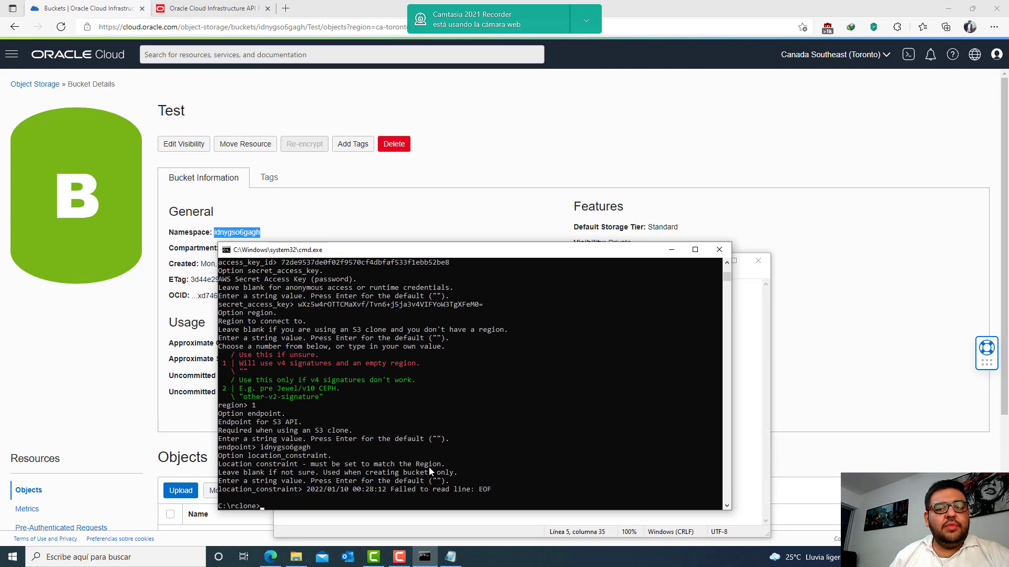
Rerun rclone config and replace <object_storage_namespace> in the Notepad endpoint URL with the bucket namespace.
key("Up")
key("Return")
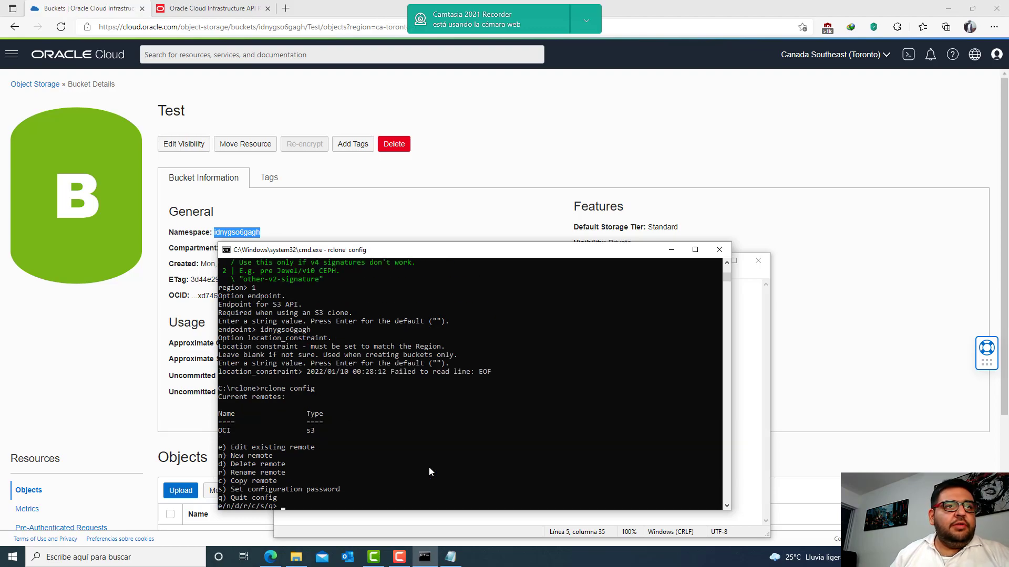
left_click(735, 410)
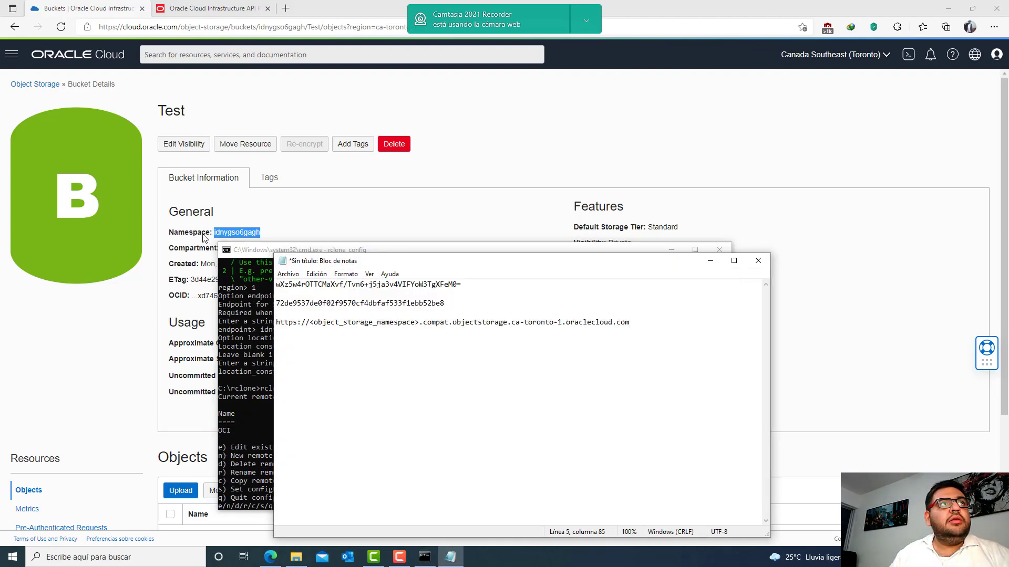
right_click(218, 234)
left_click(252, 242)
left_click(450, 557)
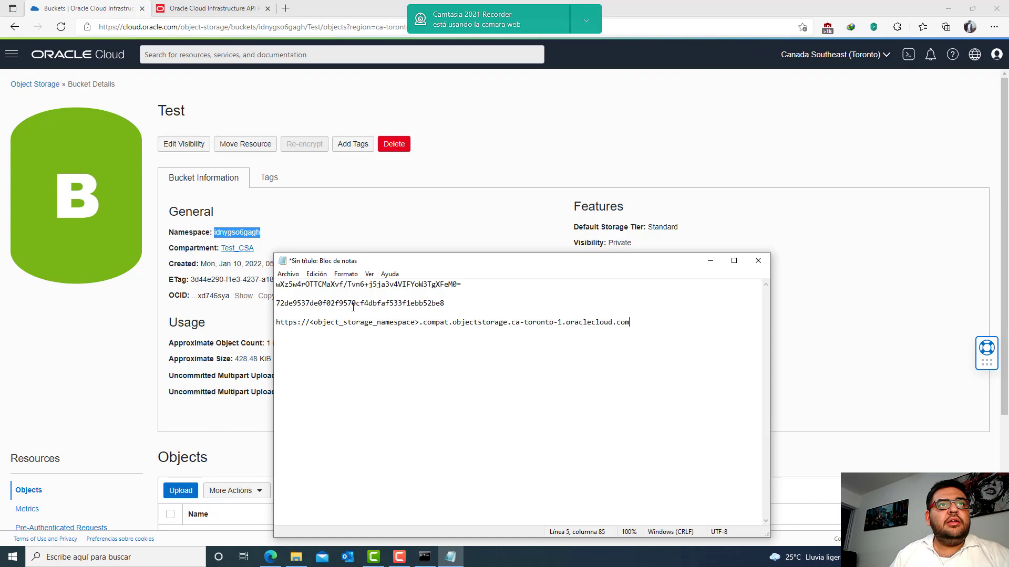
left_click_drag(422, 322, 310, 322)
key("ctrl+v")
left_click_drag(572, 322, 277, 333)
left_click(425, 557)
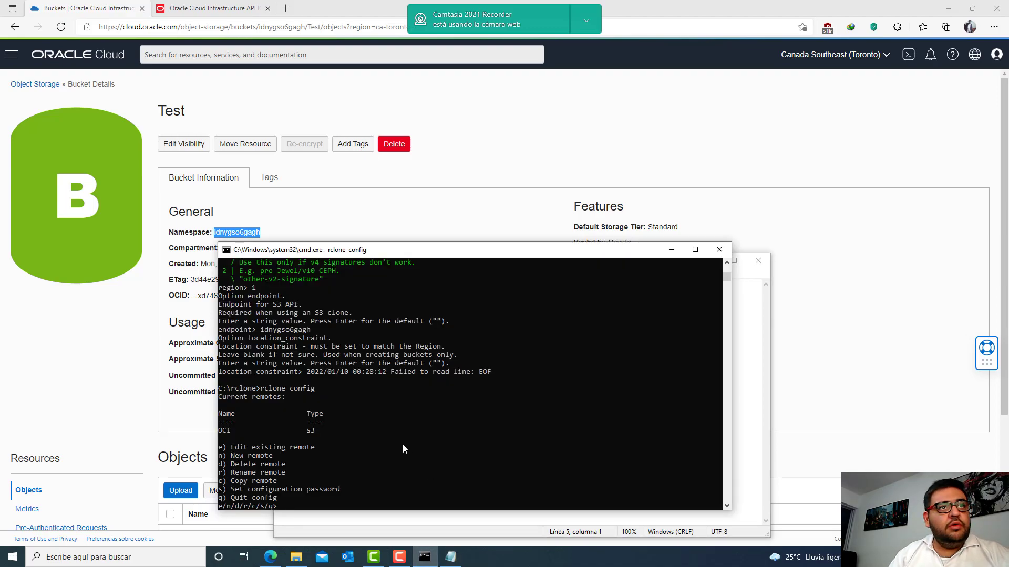
Restart rclone config and delete the existing OCI remote (entry 1).
type("q")
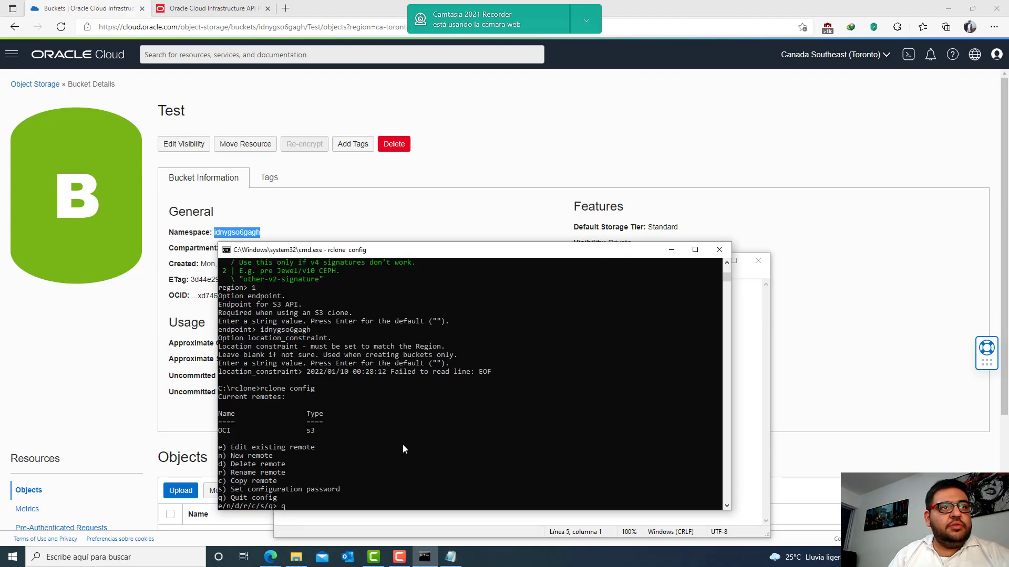
key("Return")
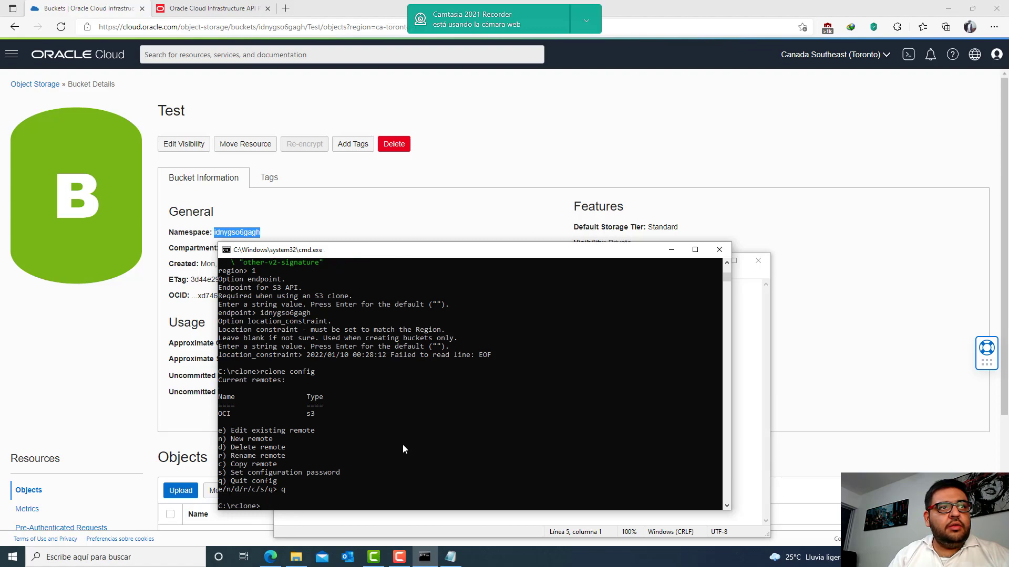
key("Up")
key("Return")
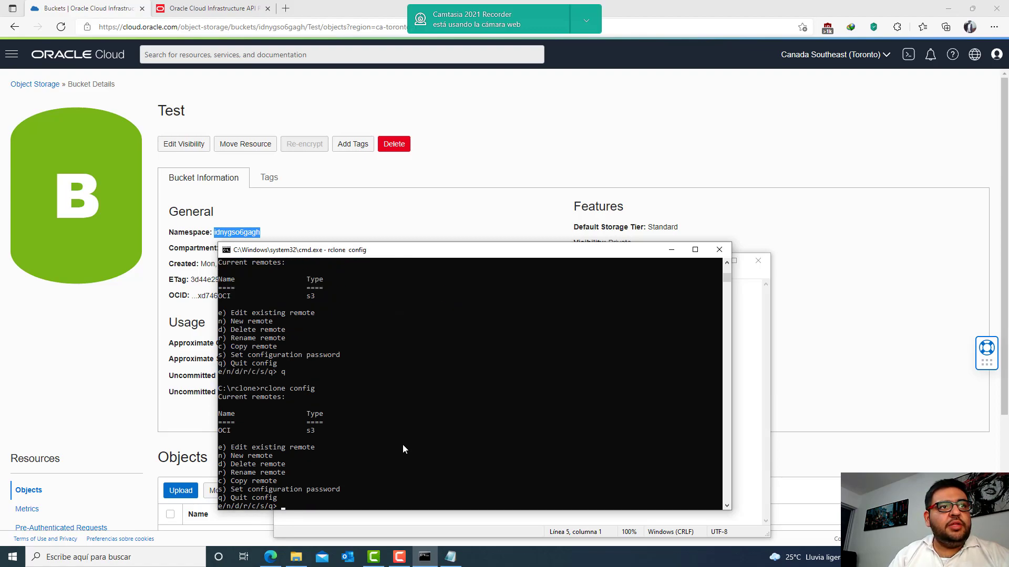
type("d")
key("Return")
type("1")
key("Return")
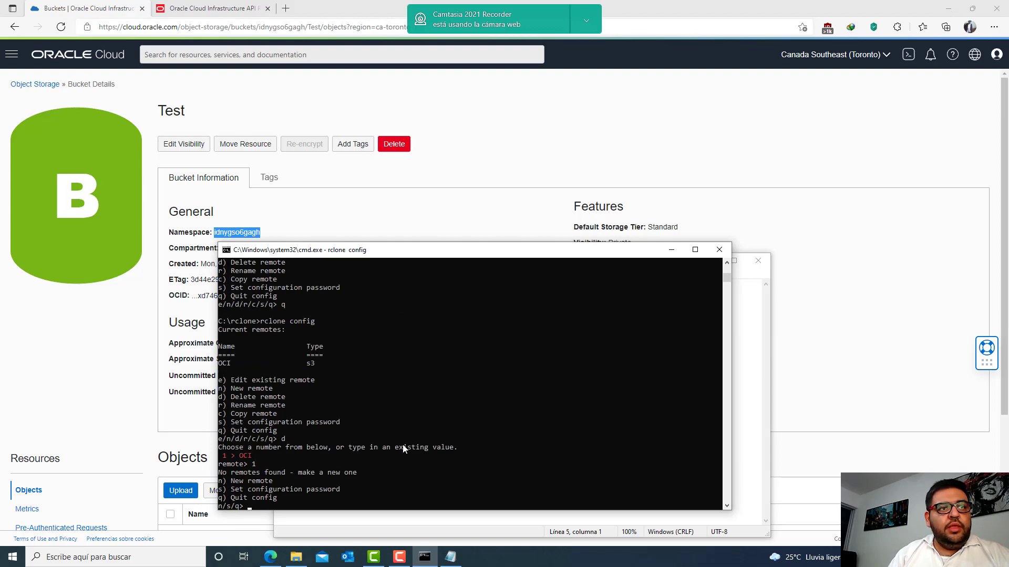
Create a new remote named OCI with storage 4 (S3), provider 14 (Other), env_auth 1.
type("n")
key("Return")
type("OCI")
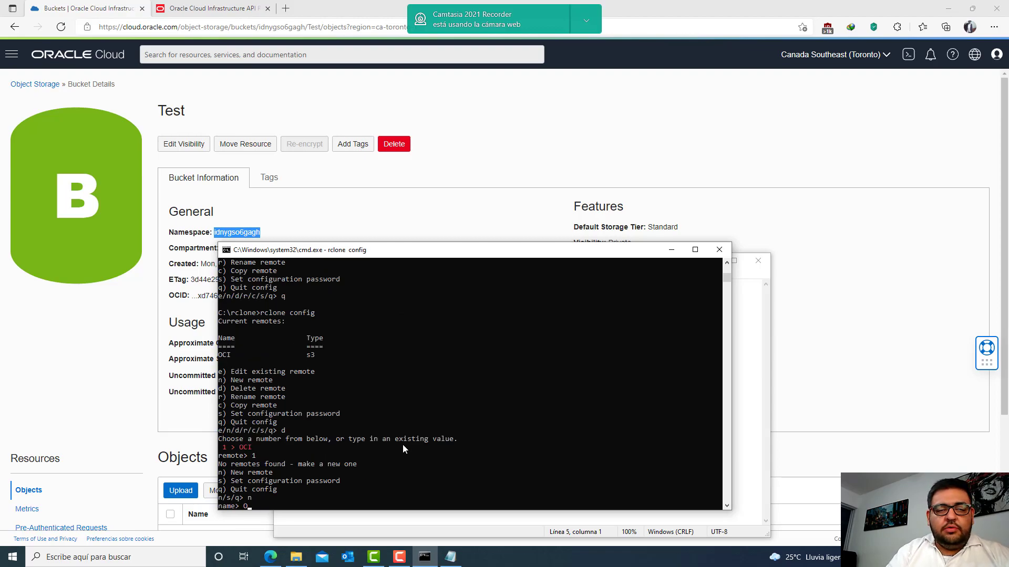
key("Return")
scroll(402, 444, "up", 20)
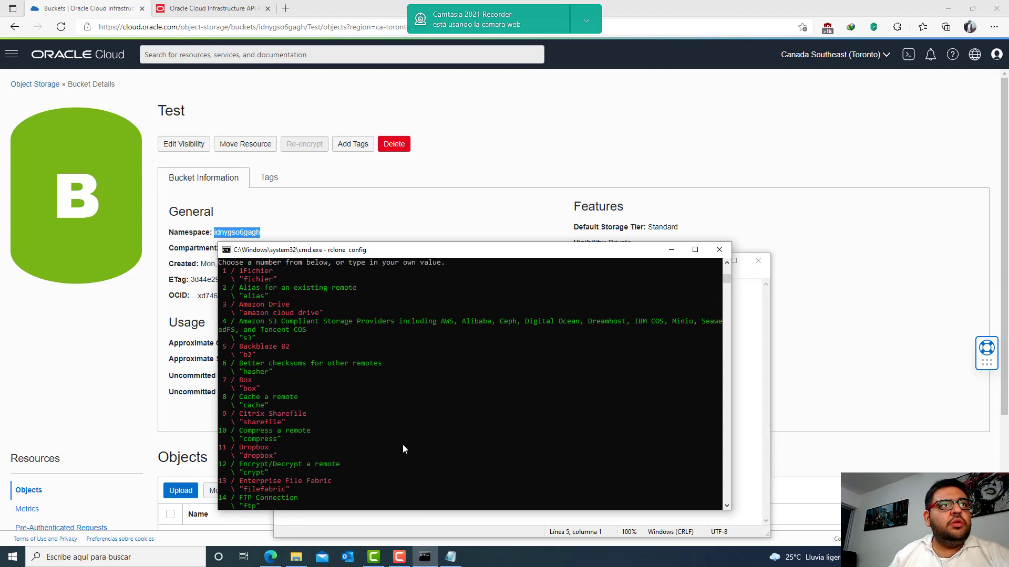
type("4")
key("Return")
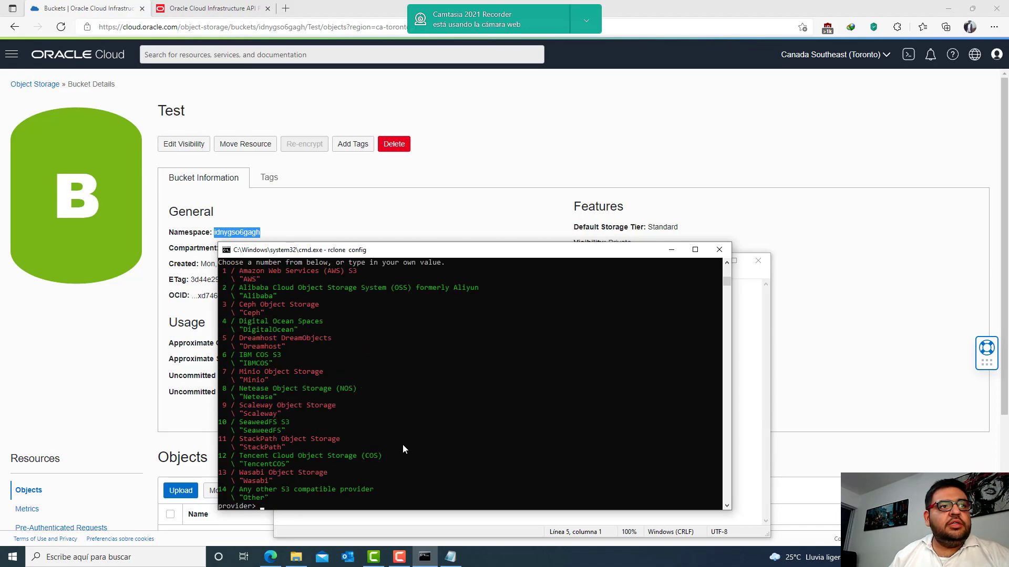
type("14")
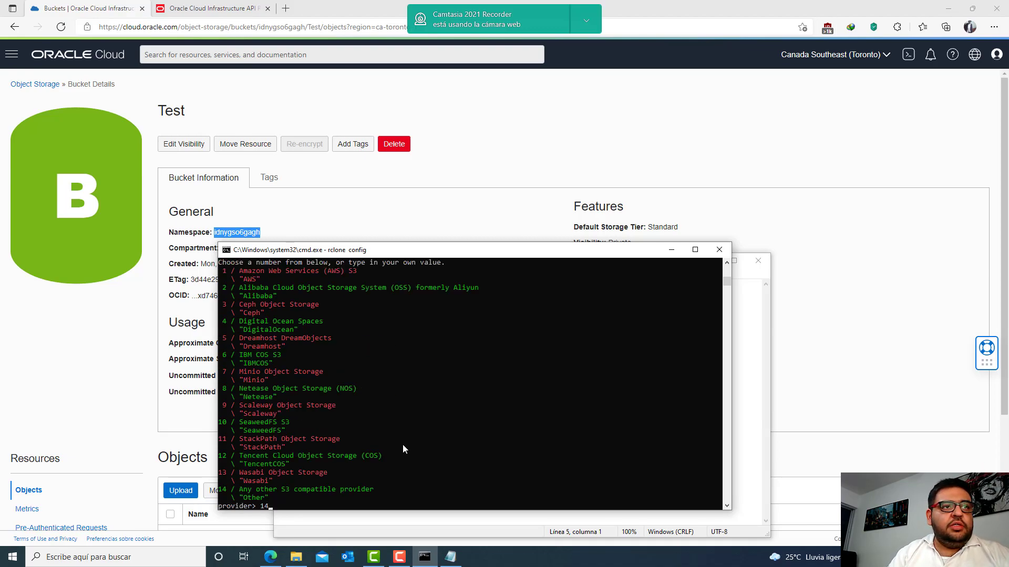
key("Return")
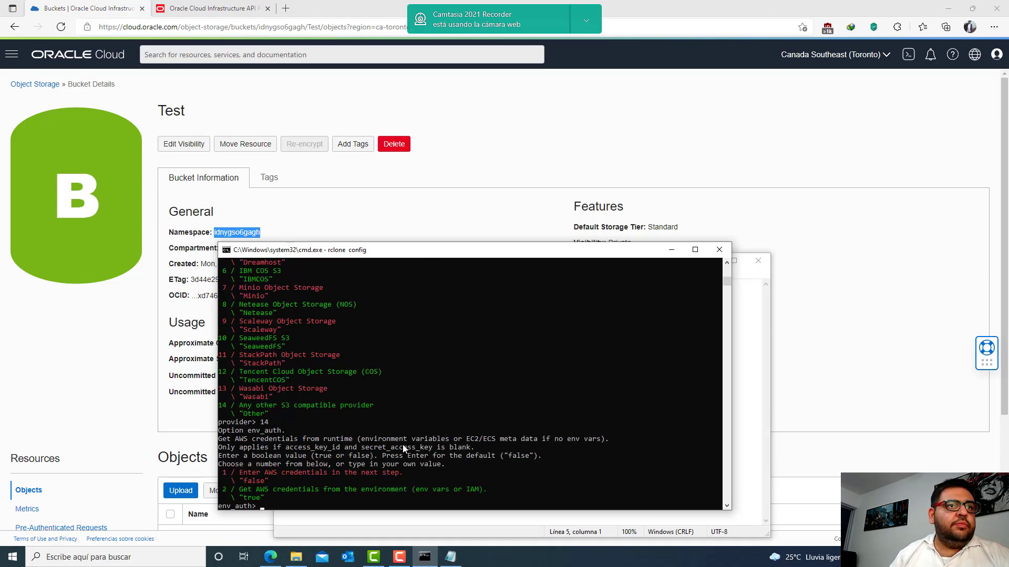
type("1")
key("Return")
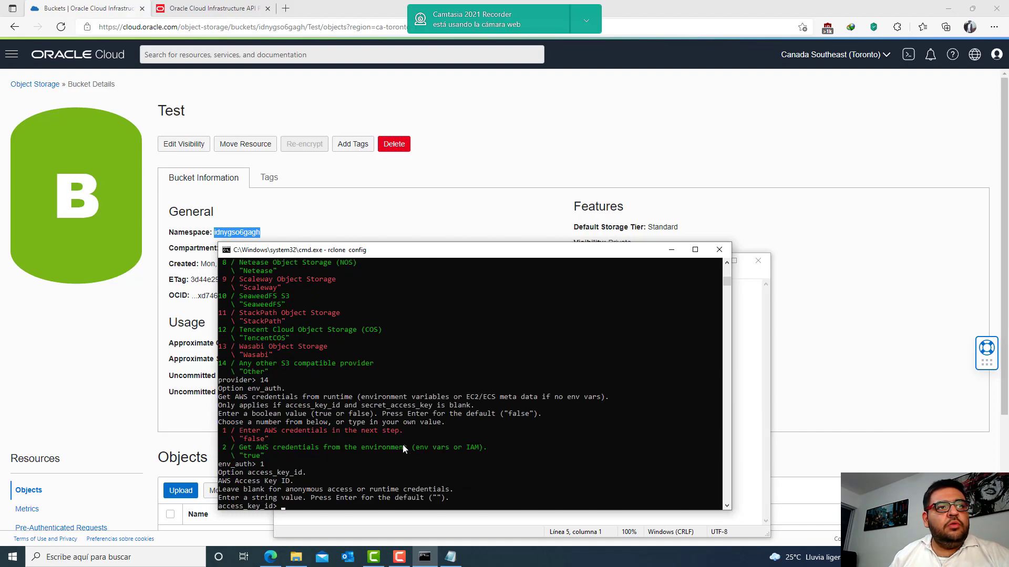
Paste the access key ID and secret access key from Notepad into rclone's prompts.
left_click(735, 440)
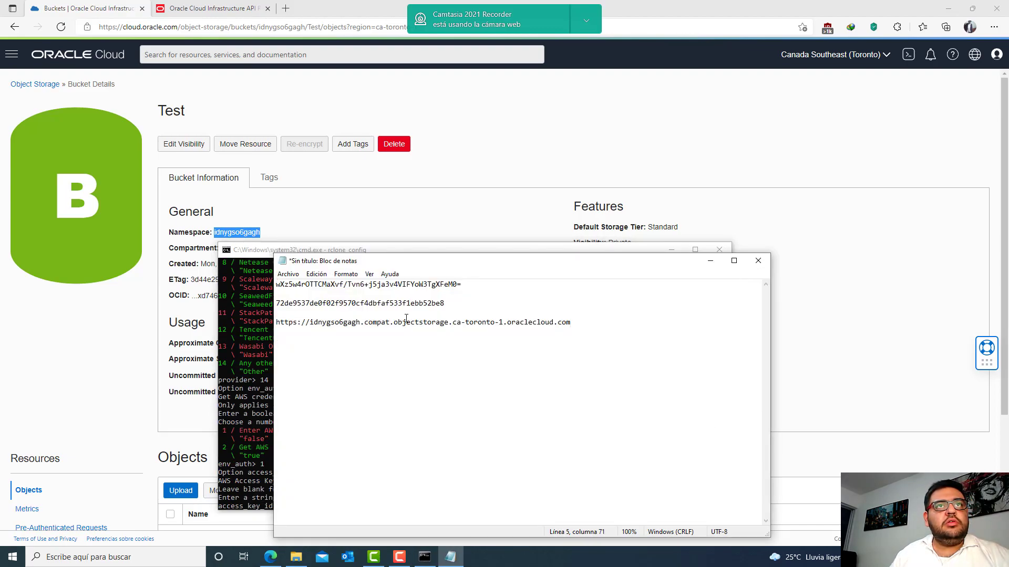
left_click_drag(446, 303, 275, 306)
key("ctrl+c")
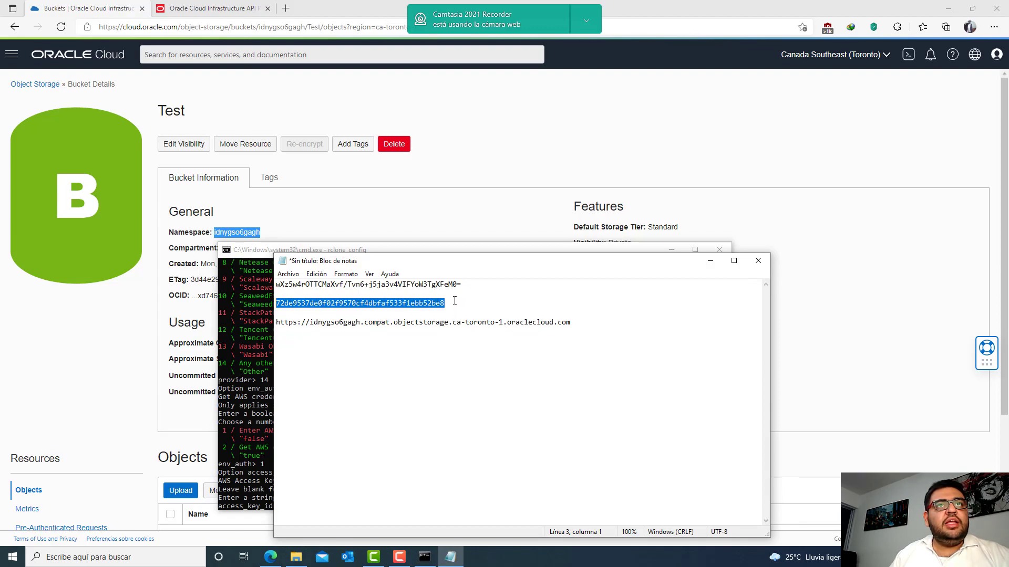
left_click(247, 450)
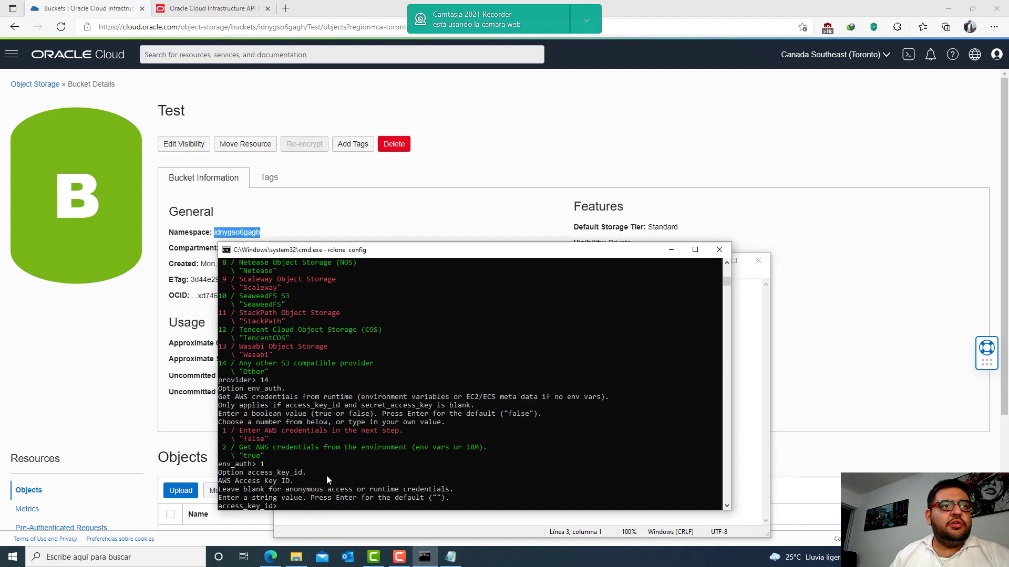
key("ctrl+v")
key("Return")
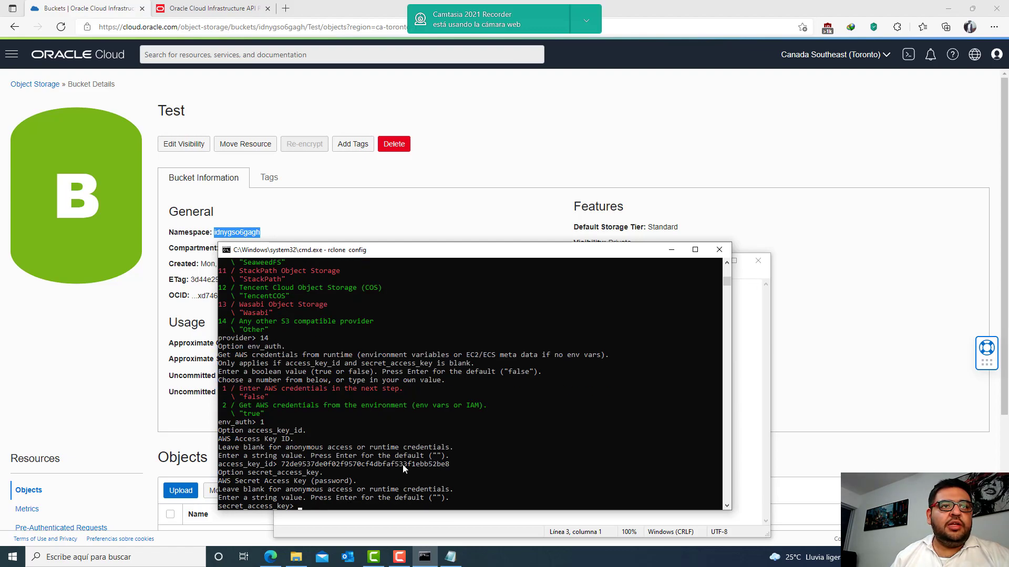
left_click(740, 347)
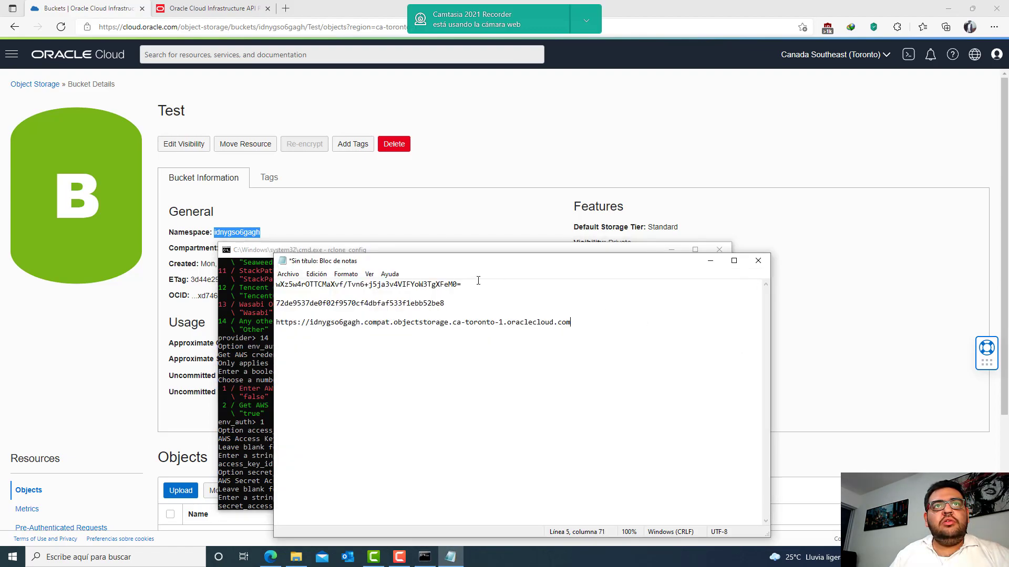
left_click_drag(473, 286, 278, 287)
key("super+c")
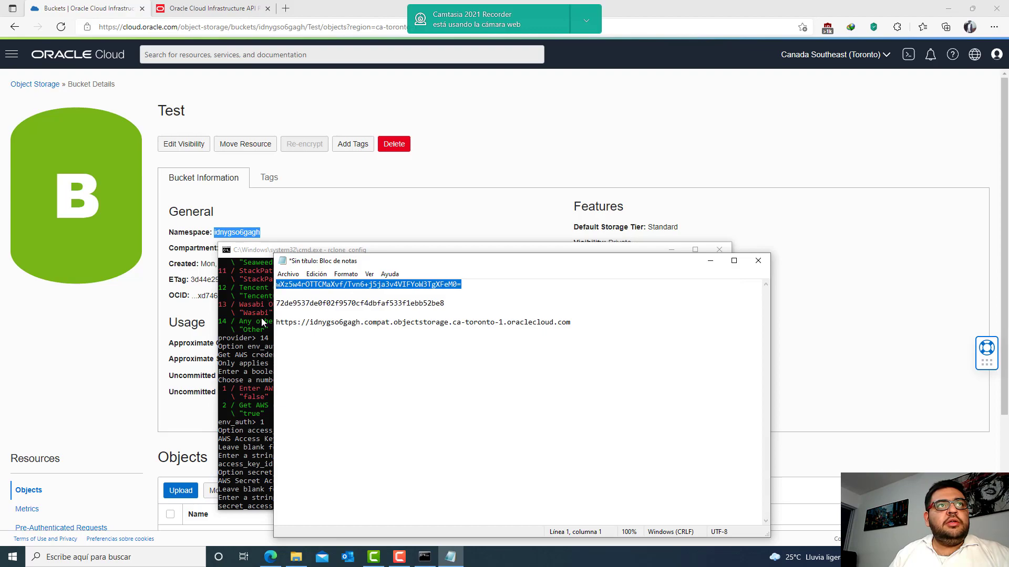
left_click(263, 315)
right_click(334, 399)
key("Return")
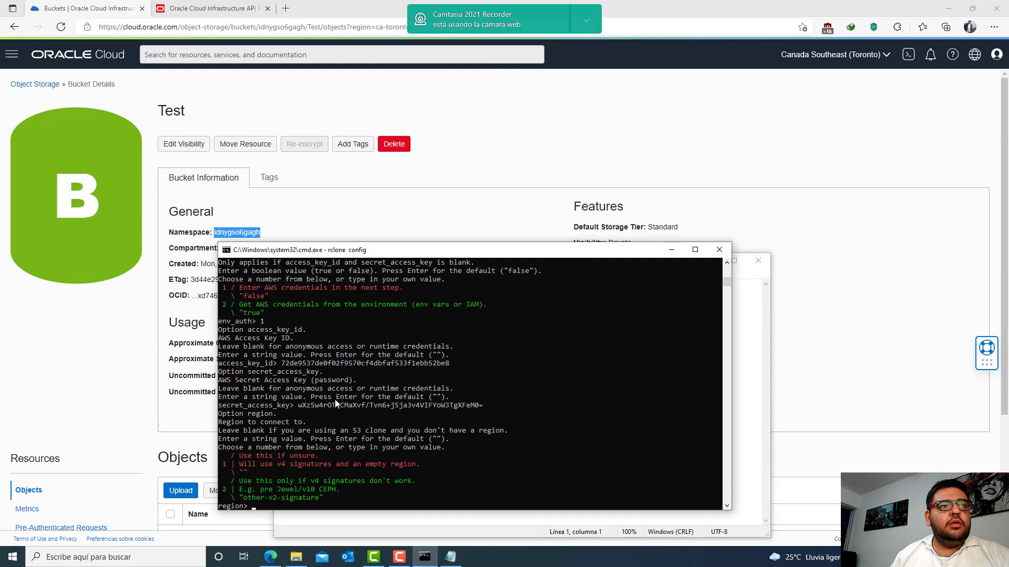
Choose region 1 and paste the ca-toronto-1 namespace endpoint URL at endpoint>.
type("1")
key("Return")
left_click(757, 410)
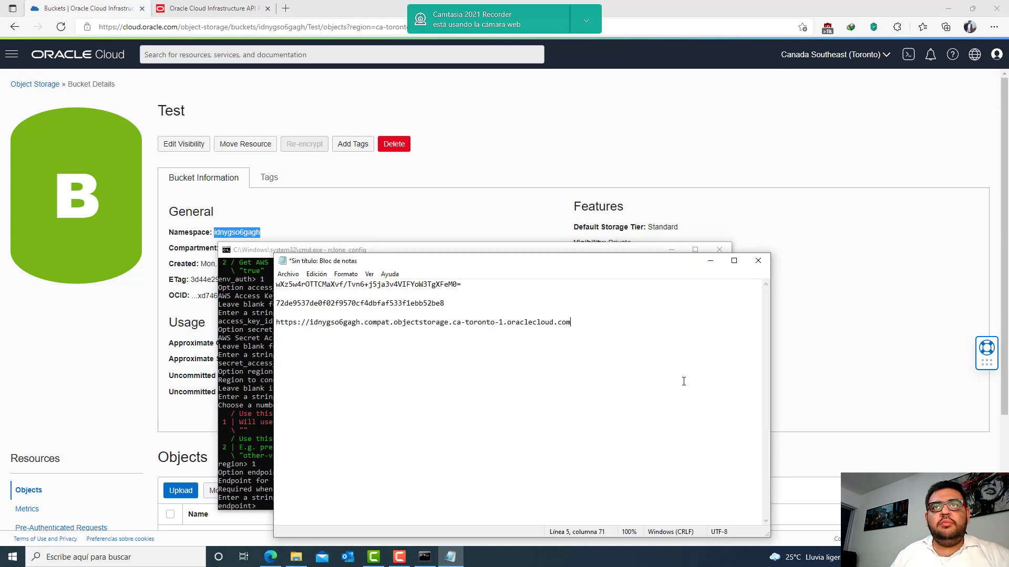
left_click_drag(575, 328, 278, 330)
key("ctrl+c")
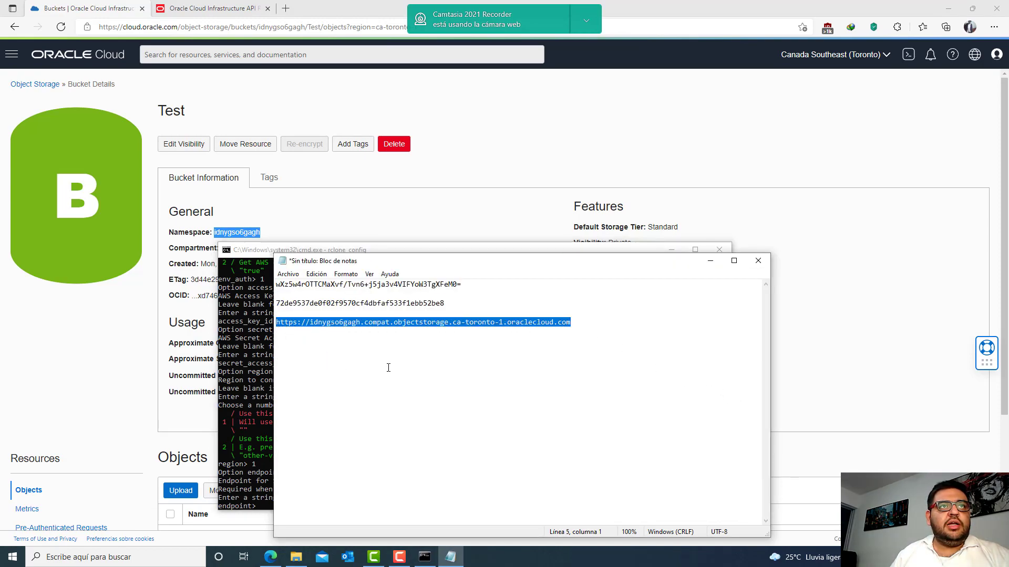
left_click(226, 427)
key("ctrl+v")
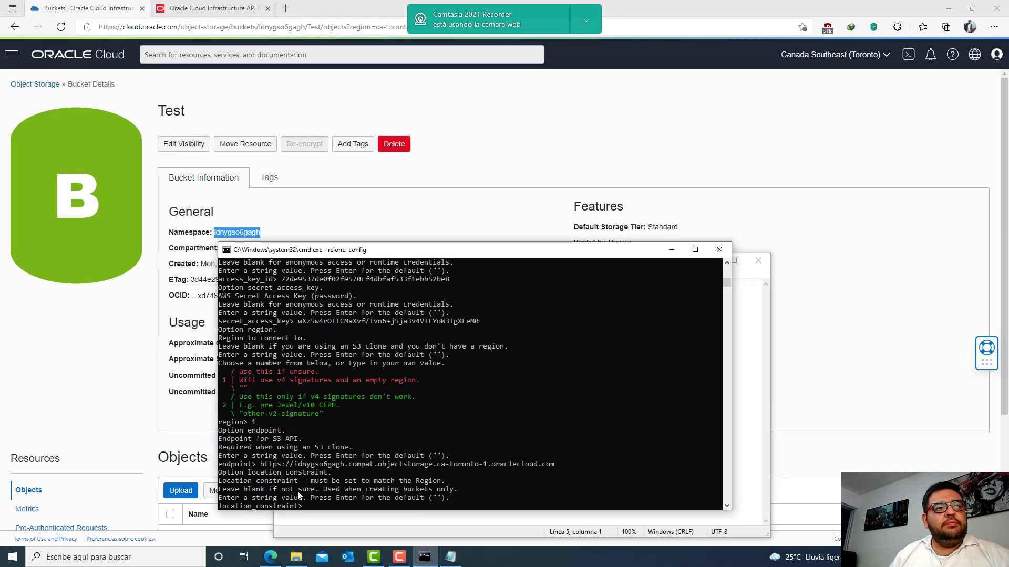
Review the location_constraint help text, then open the console's regions list showing US East (Ashburn) as home.
left_click_drag(349, 482, 446, 500)
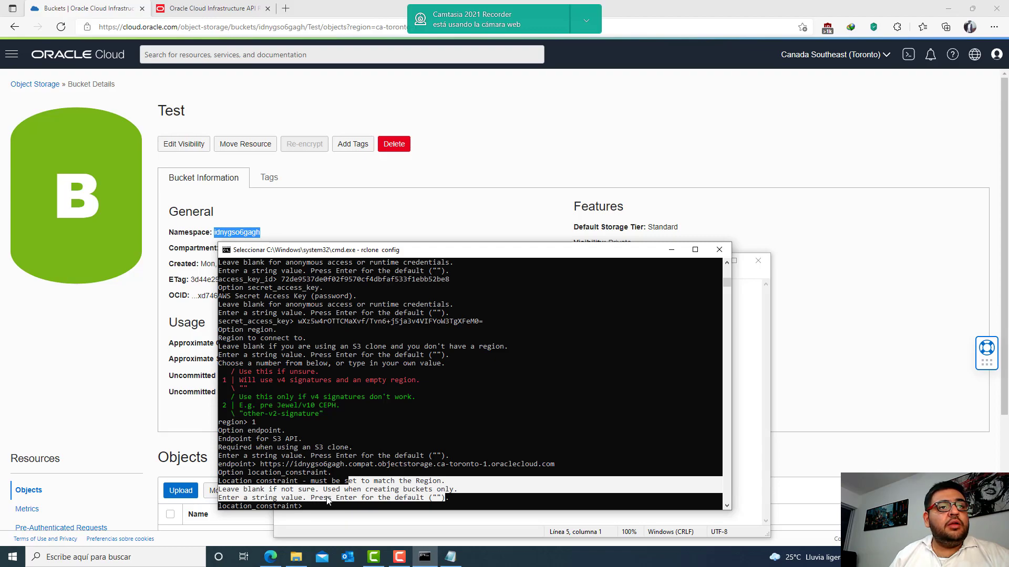
left_click(329, 499)
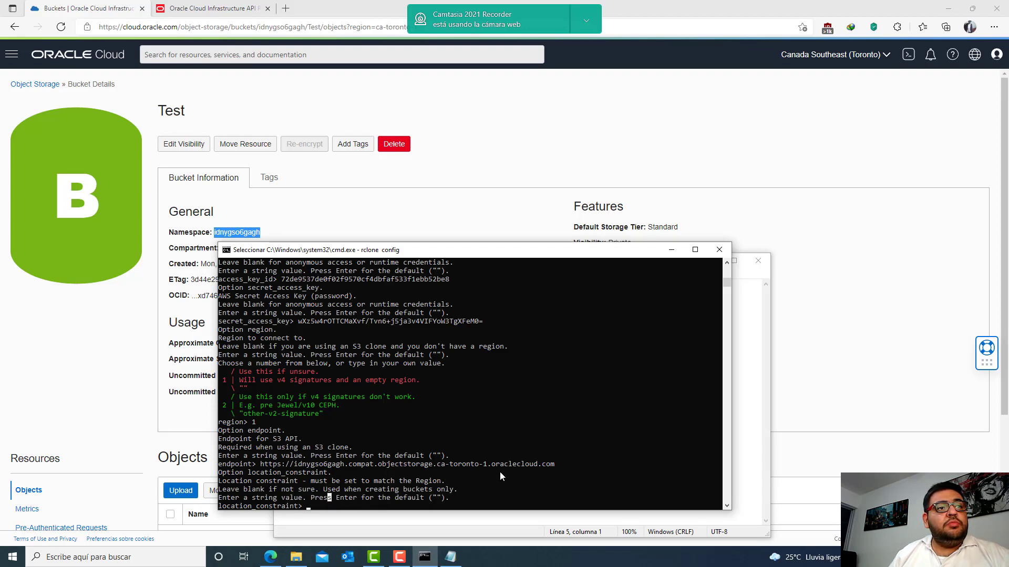
left_click(750, 371)
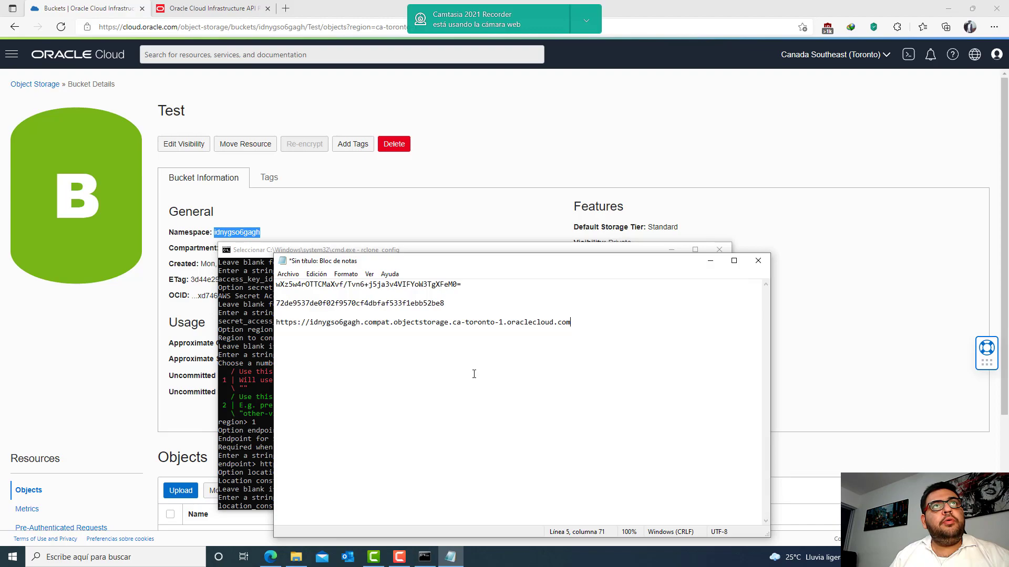
left_click(835, 55)
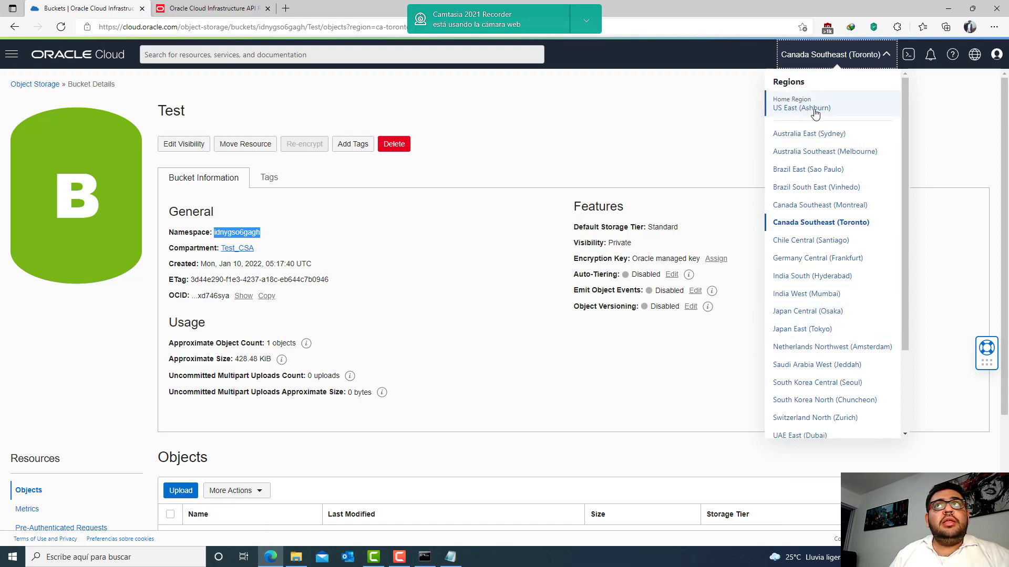
Close the regions list, recheck the endpoint URL host in Notepad, and return to the location_constraint prompt.
left_click(455, 351)
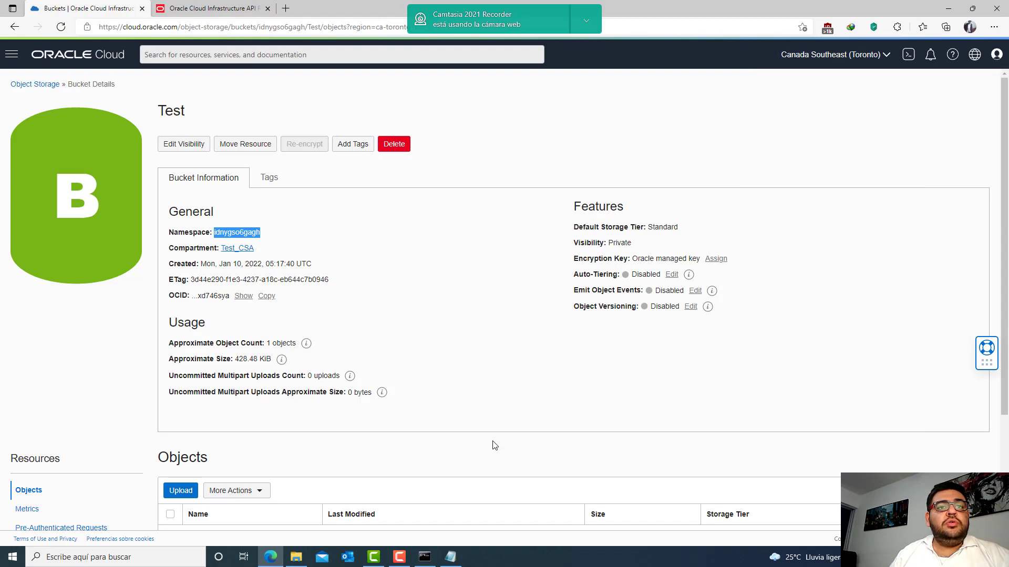
left_click(450, 557)
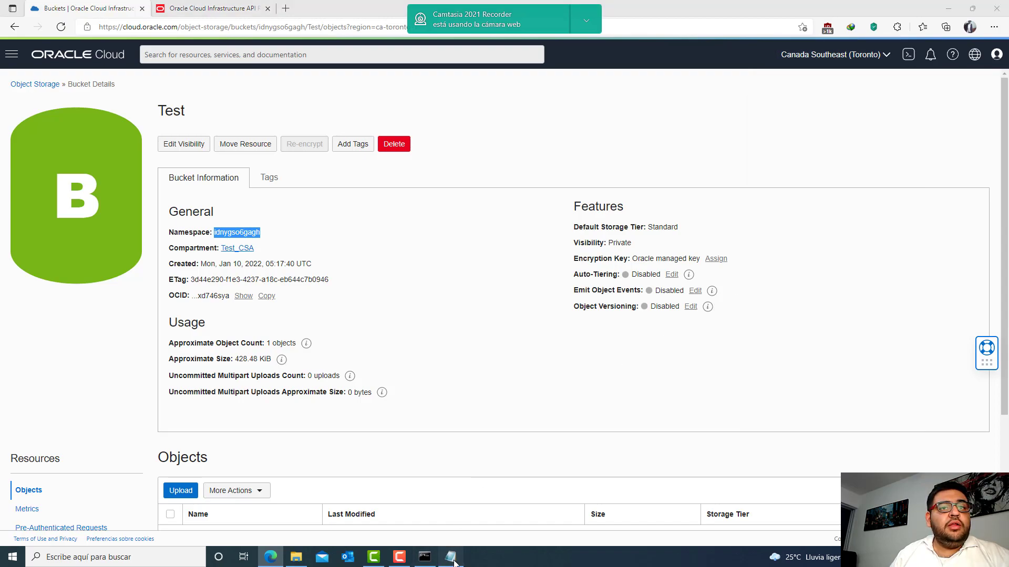
left_click_drag(317, 324, 577, 319)
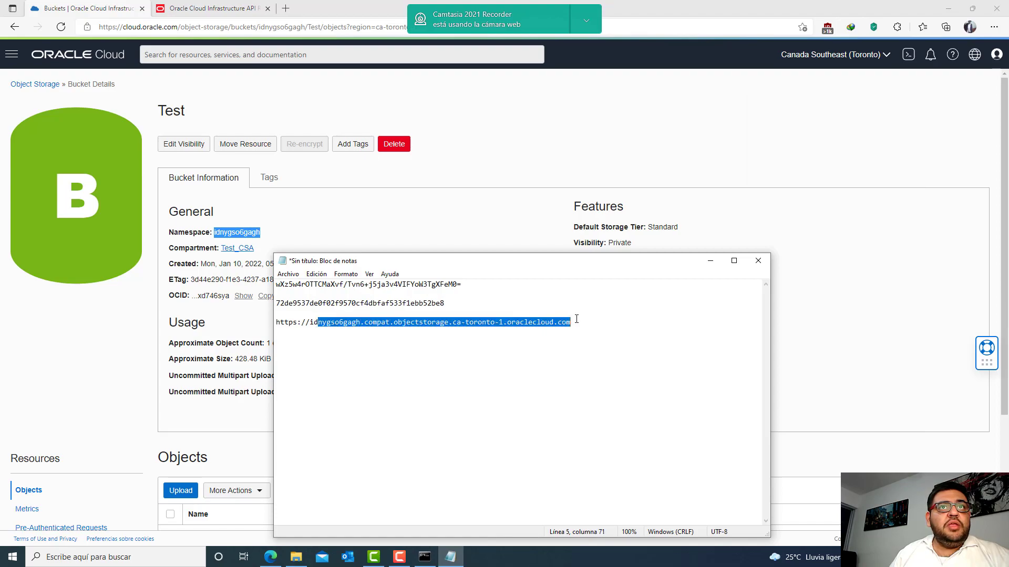
left_click(575, 324)
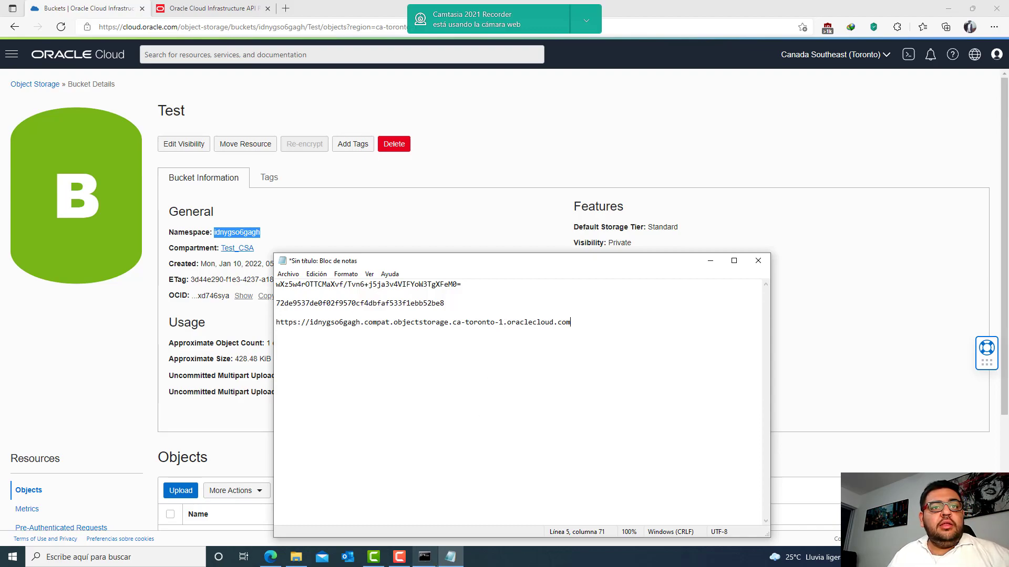
left_click(424, 557)
left_click(456, 481)
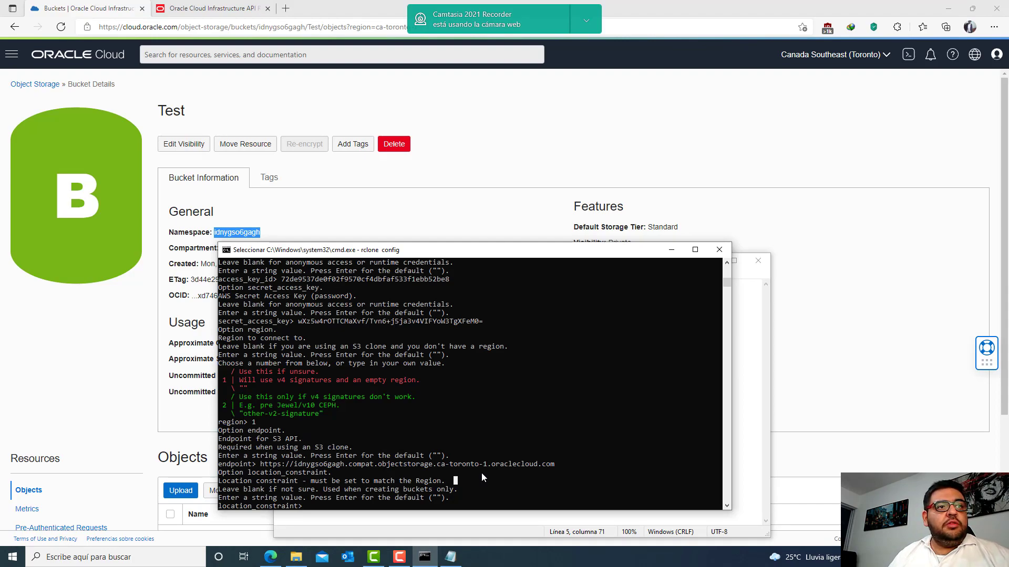
Leave location_constraint blank, choose ACL 1 (private), decline advanced config, and confirm the OCI remote.
key("Escape")
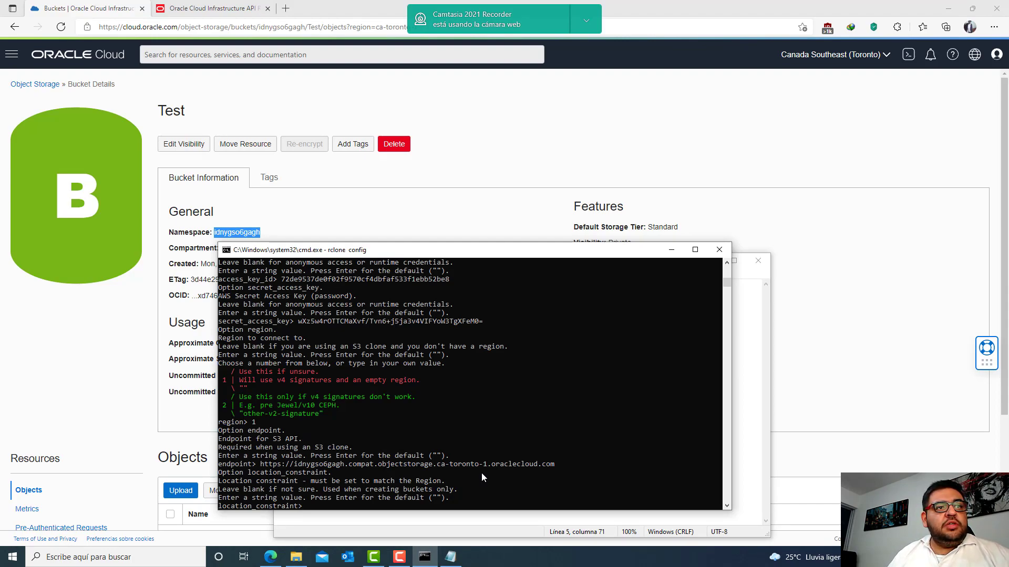
key("Return")
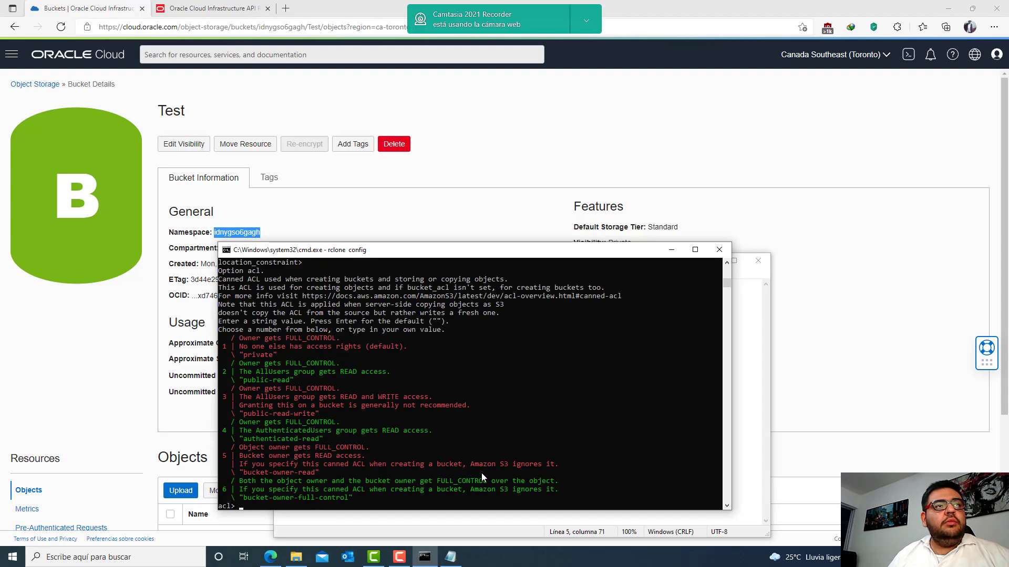
type("1")
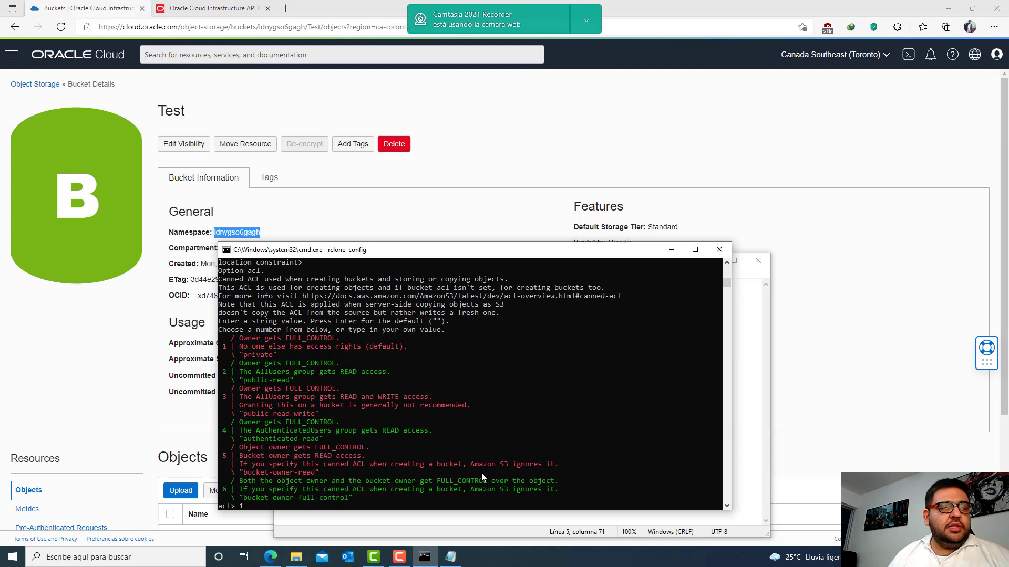
key("Return")
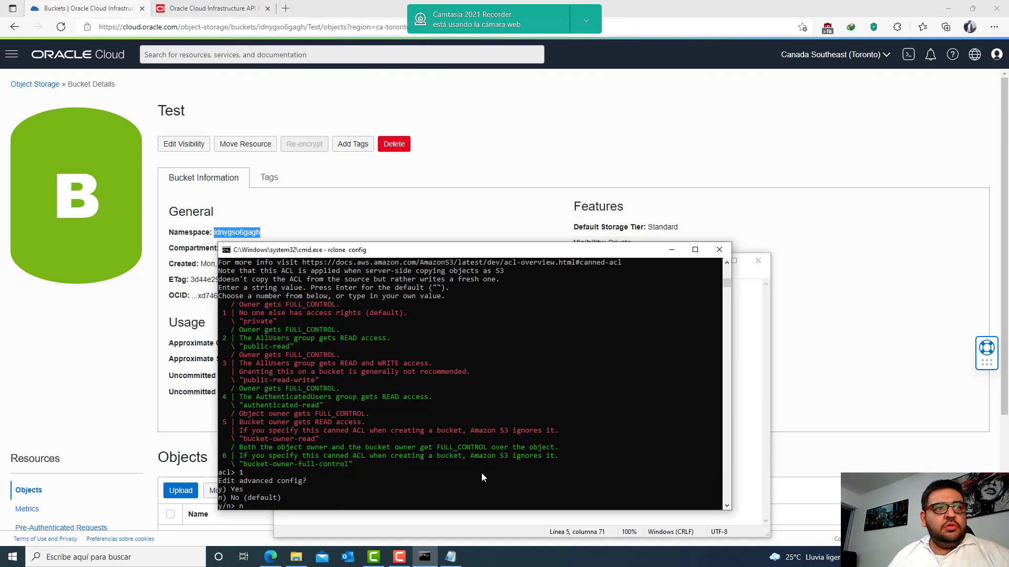
type("n")
key("Return")
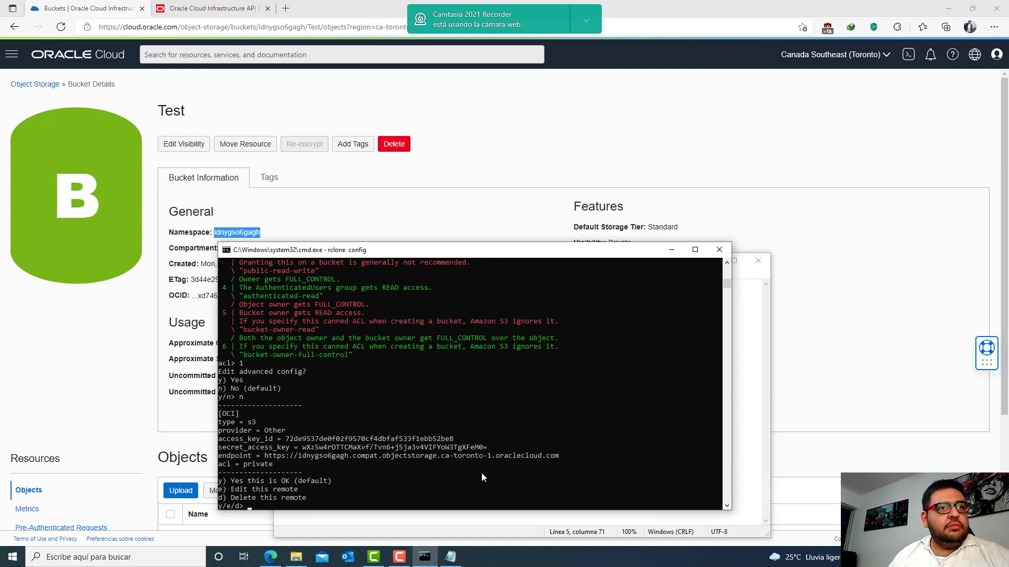
type("y")
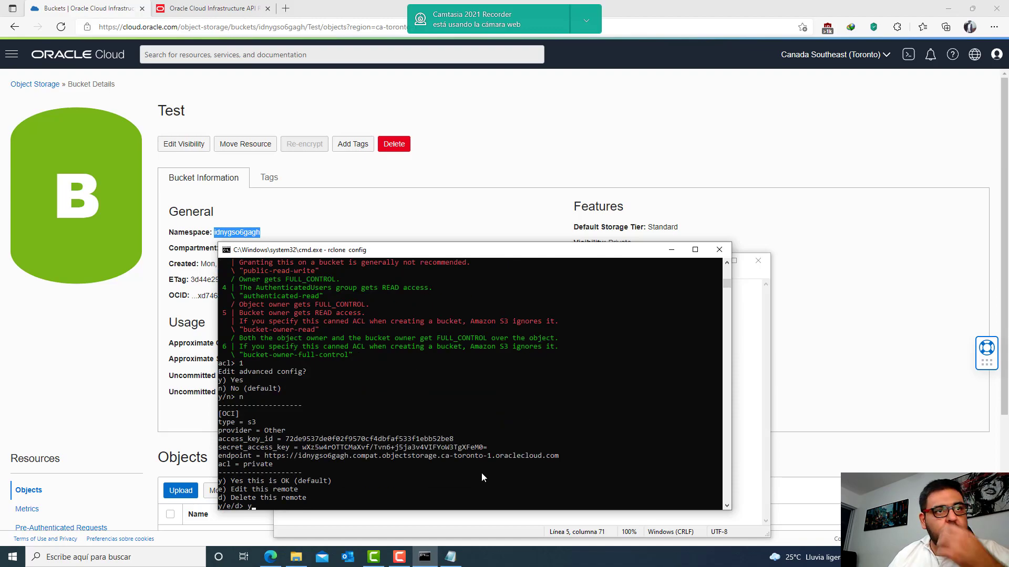
key("Return")
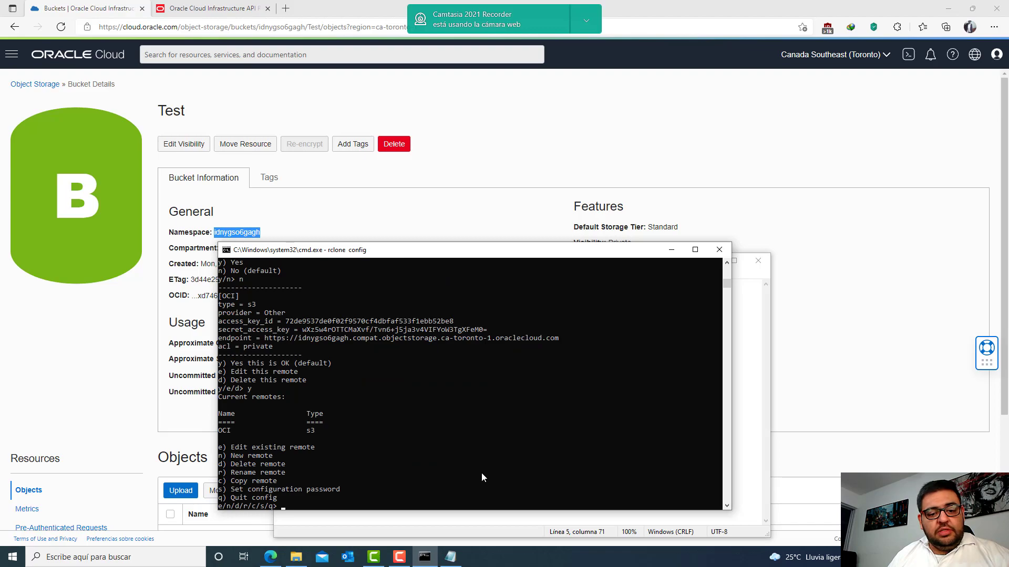
Quit rclone config and run 'rclone lsd OCI:' to list the remote's buckets.
type("q")
key("Return")
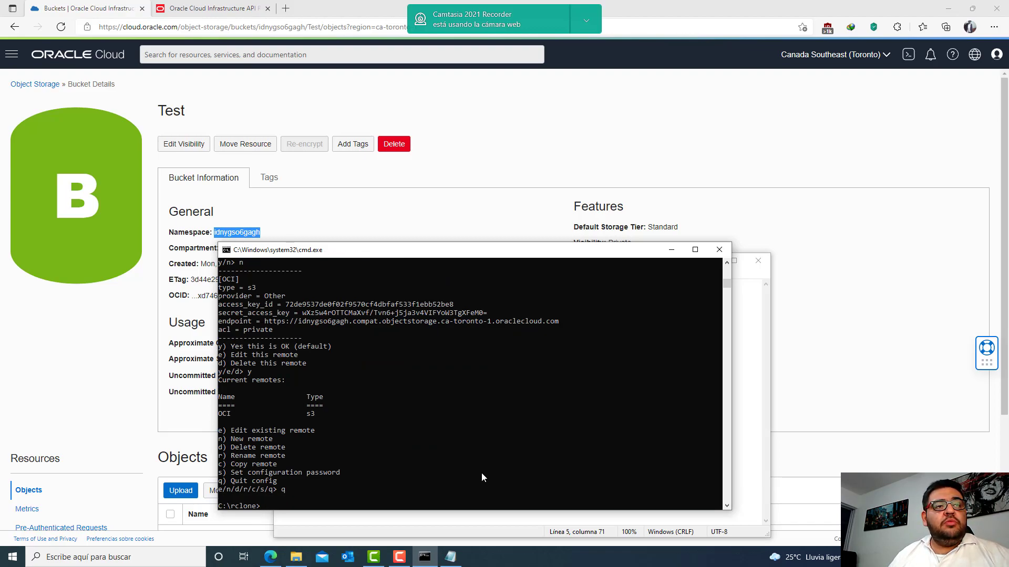
type("rclone")
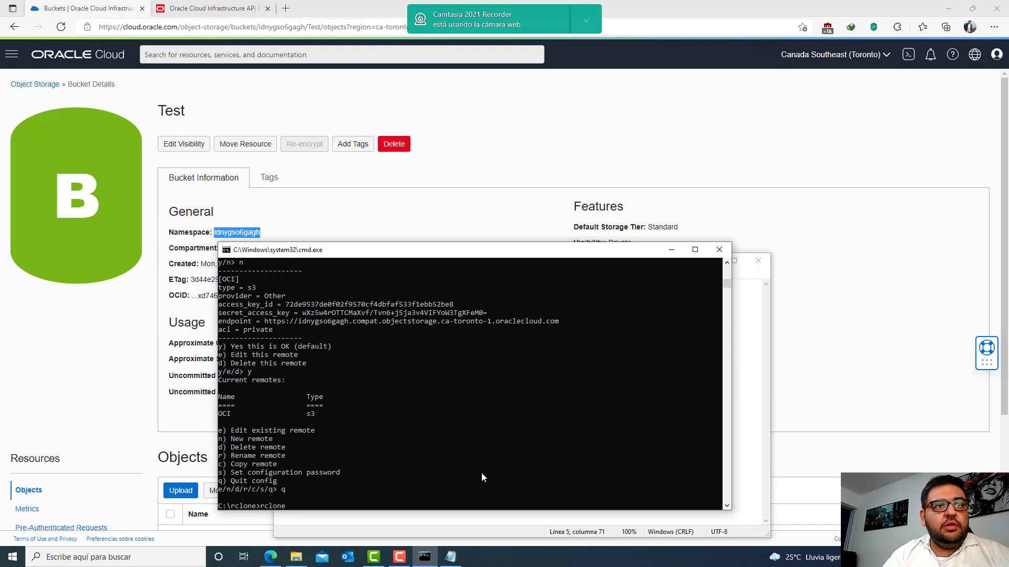
type(" lsd")
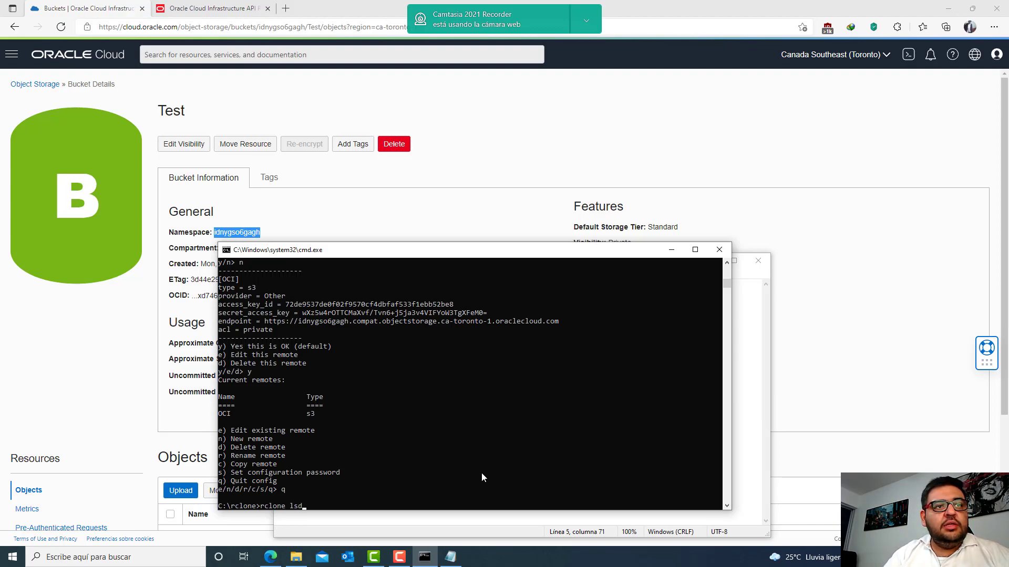
type(" O")
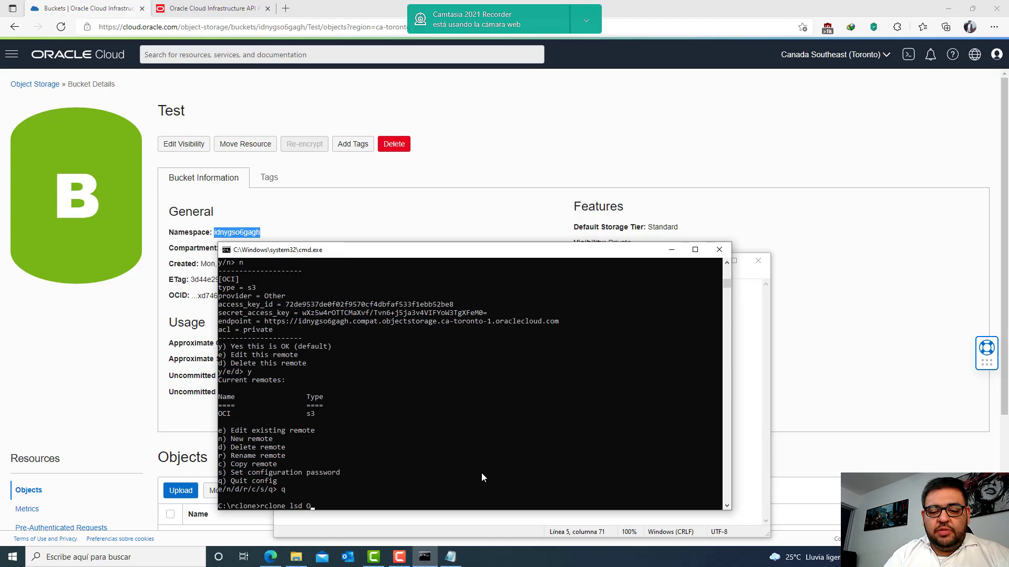
type("CI:")
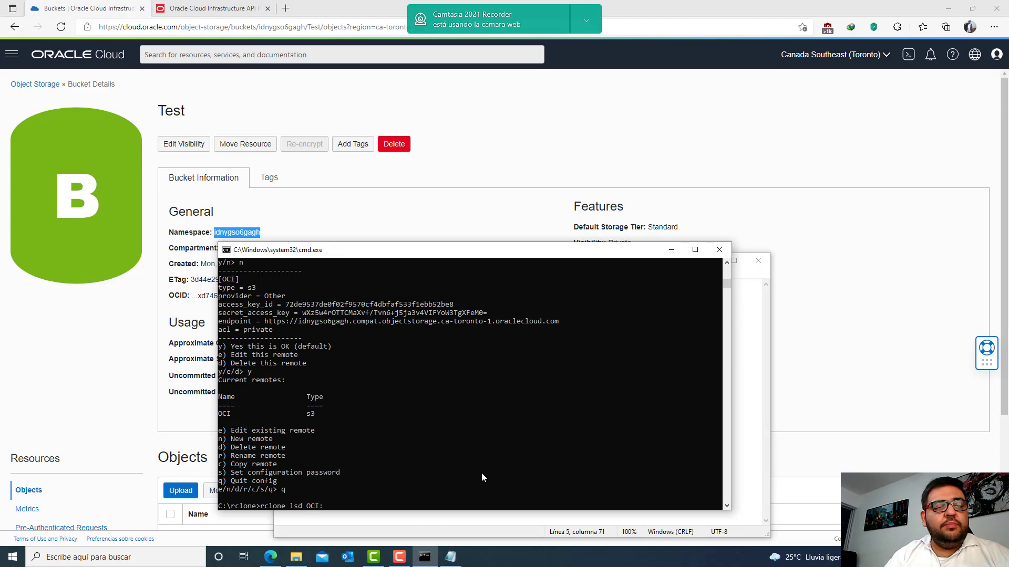
key("Return")
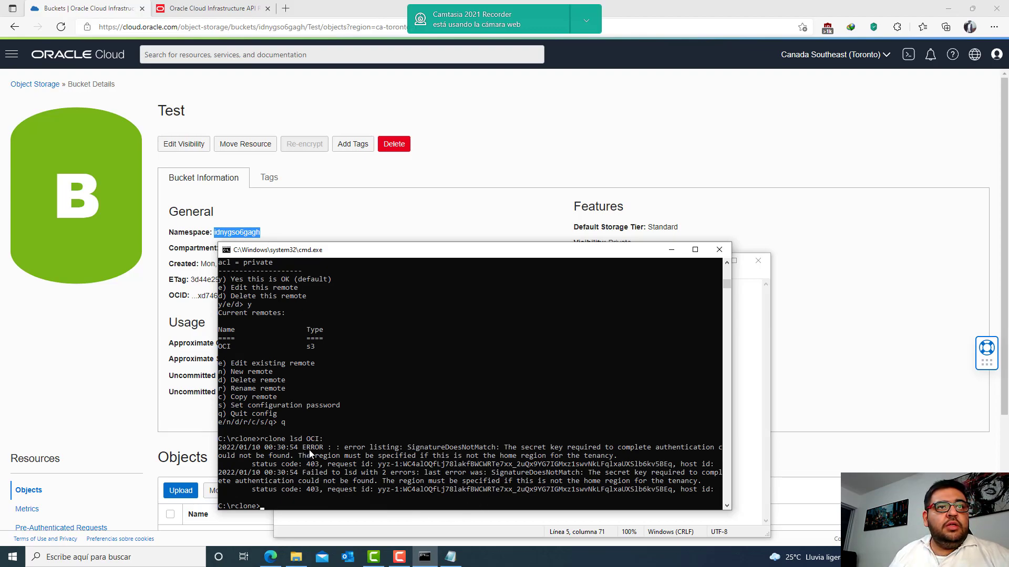
Copy the 'region must be specified' error sentence and run rclone config again.
left_click_drag(415, 451, 639, 459)
left_click(518, 459)
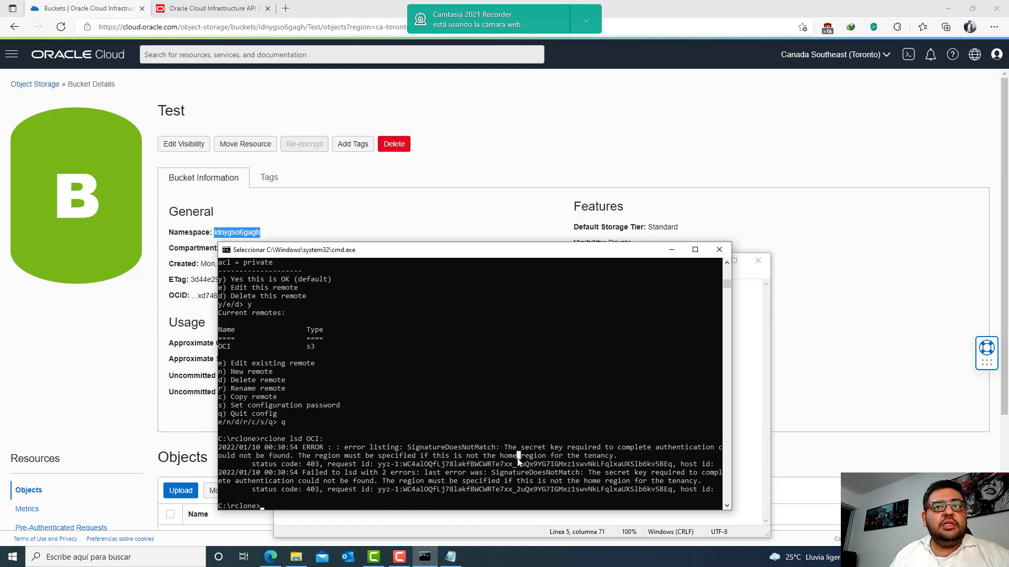
left_click_drag(299, 456, 618, 461)
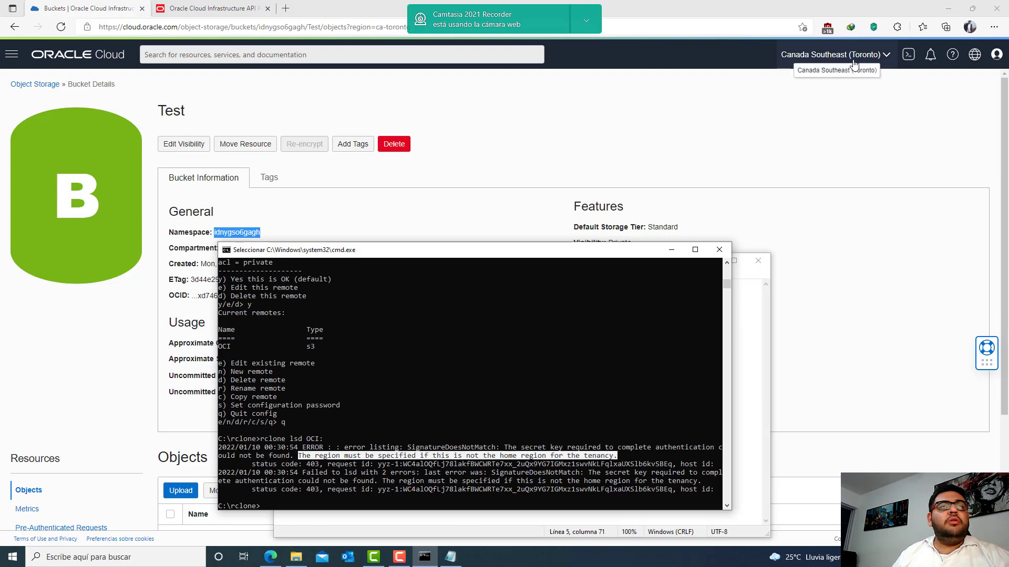
right_click(579, 323)
type("rclone config")
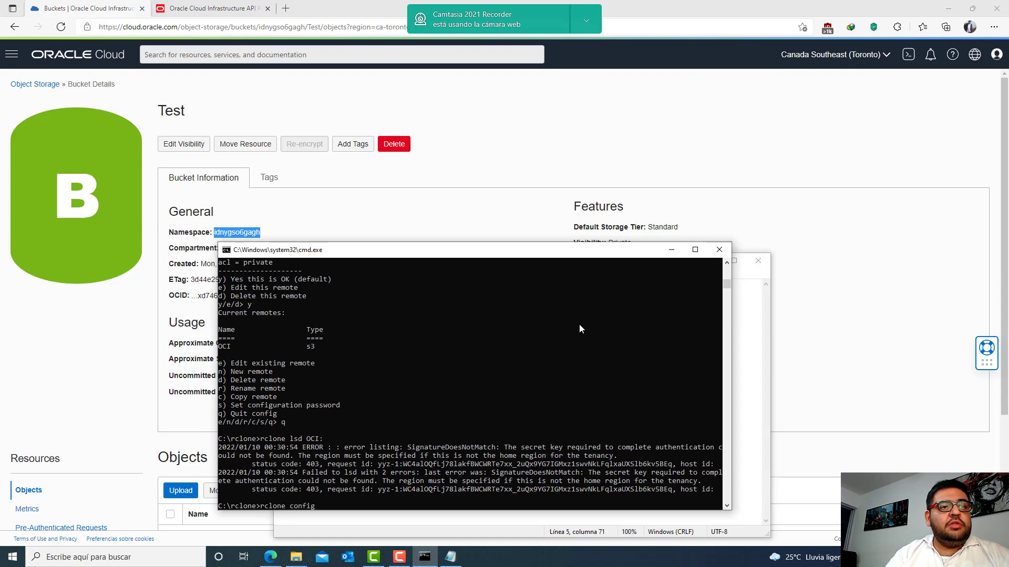
key("Return")
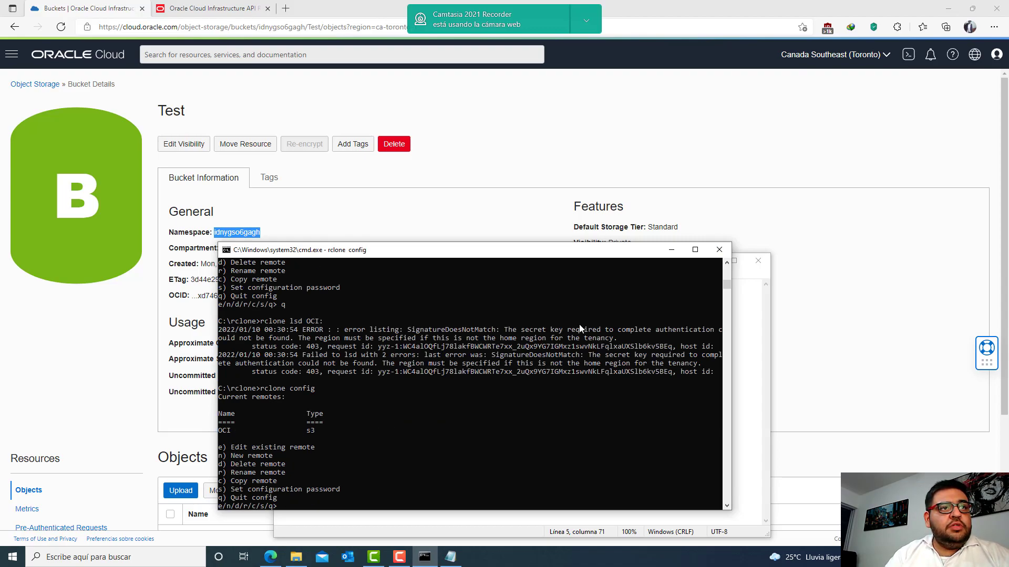
Choose to edit the existing remote 1, the OCI remote.
type("e")
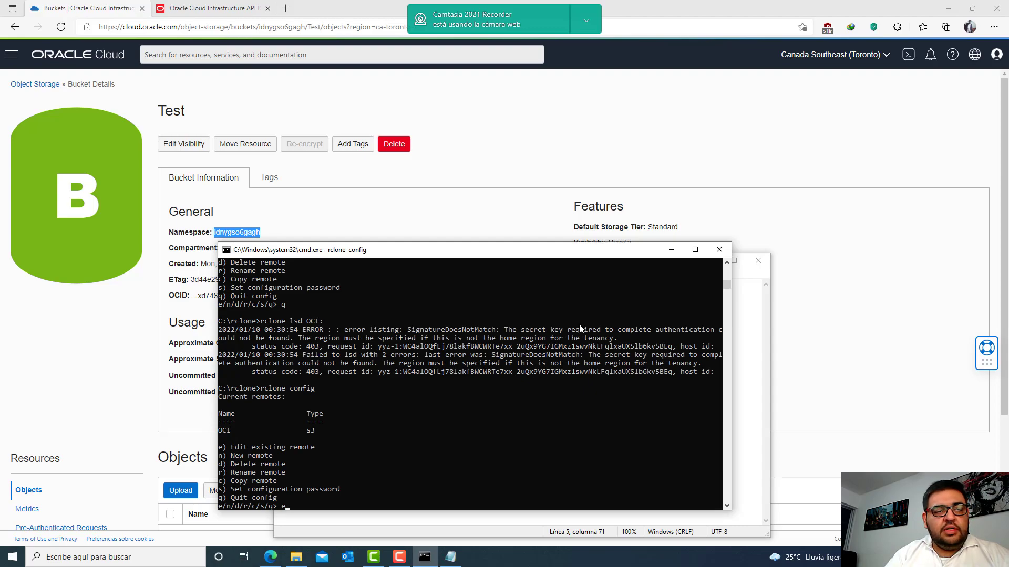
key("Return")
type("1")
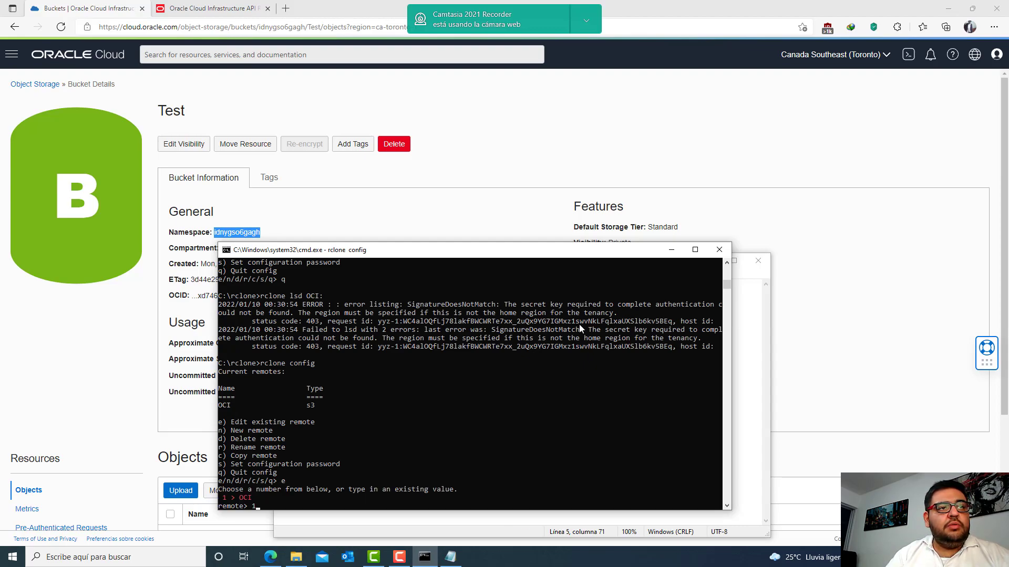
key("Return")
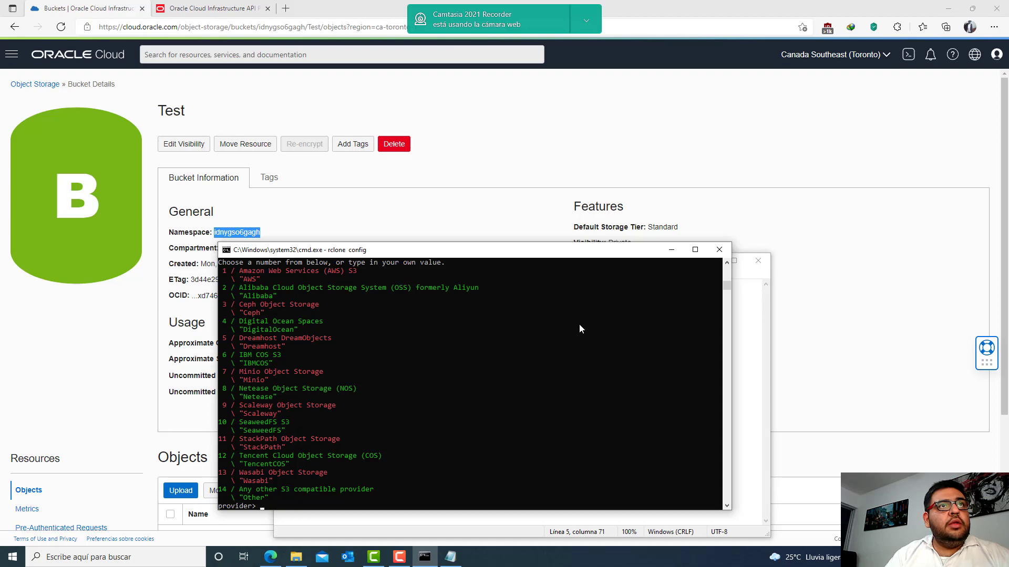
scroll(523, 361, "up", 2)
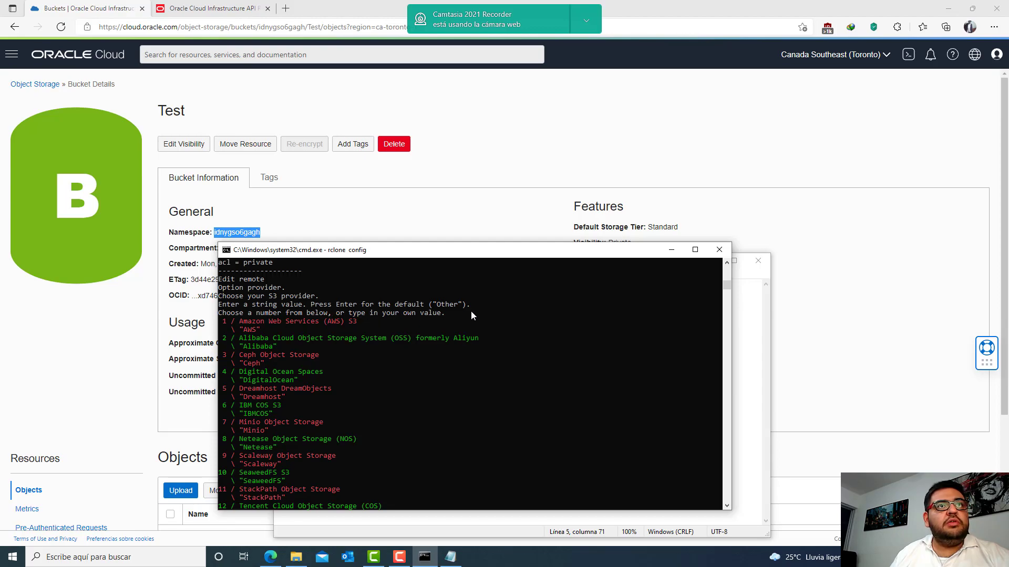
scroll(471, 311, "down", 2)
Keep provider, env_auth and both keys, leave region blank, then abort at the endpoint prompt.
key("Return")
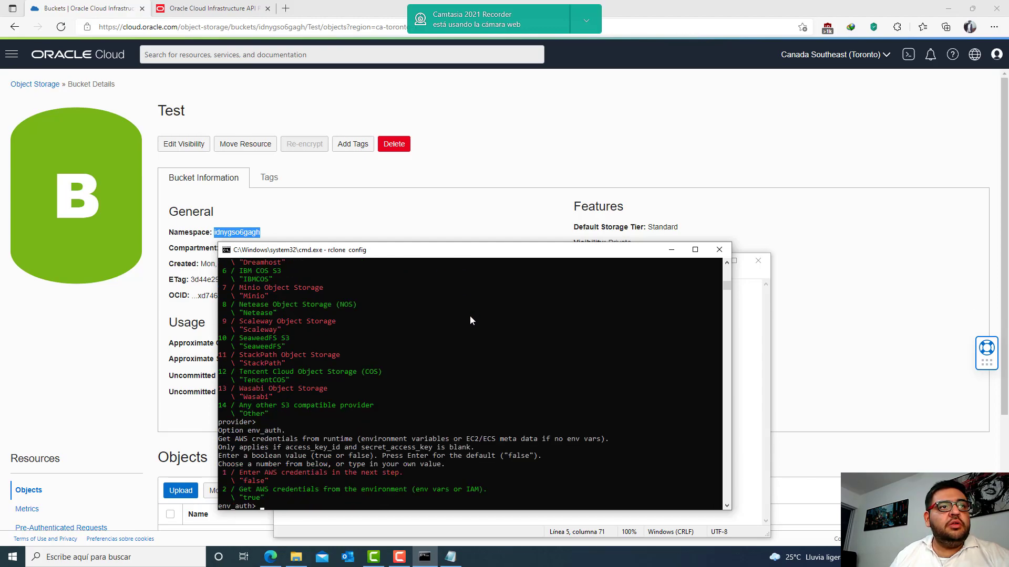
key("Return")
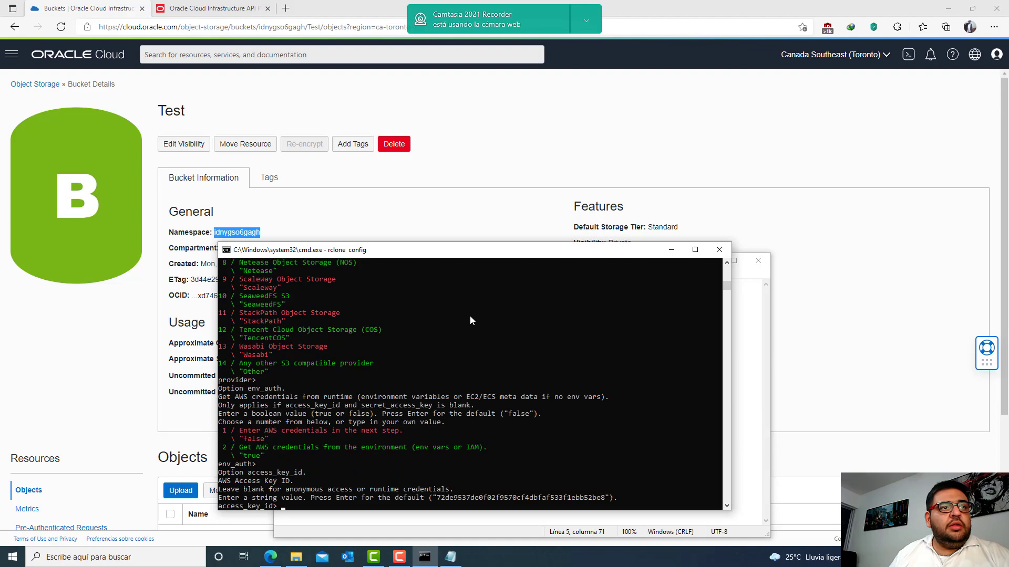
key("Return")
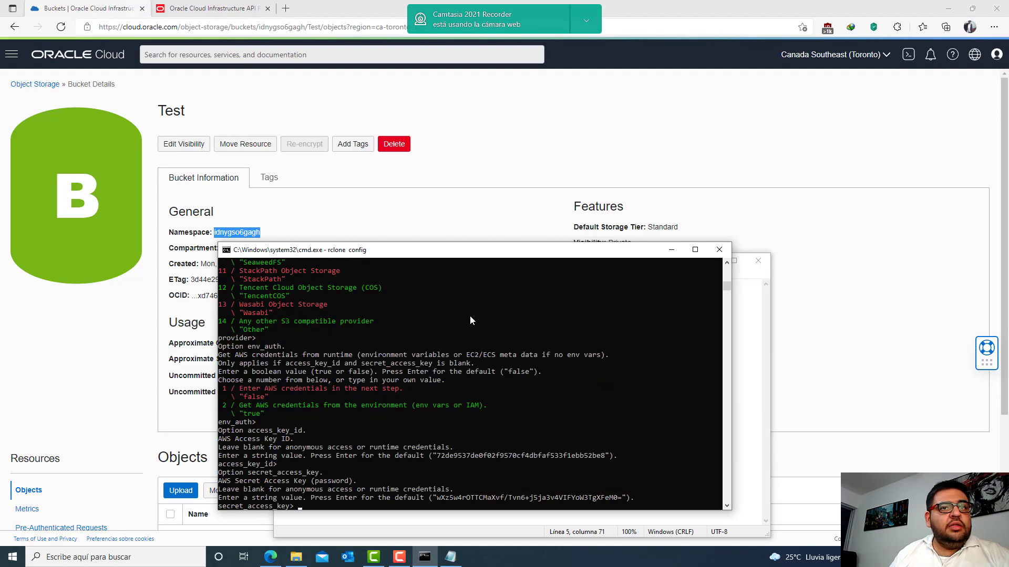
key("Return")
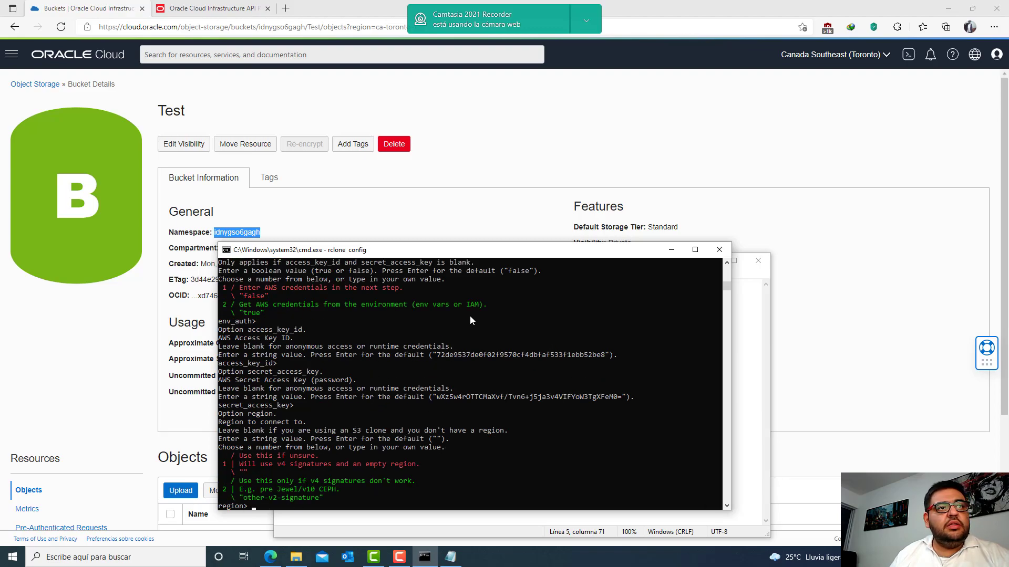
key("Return")
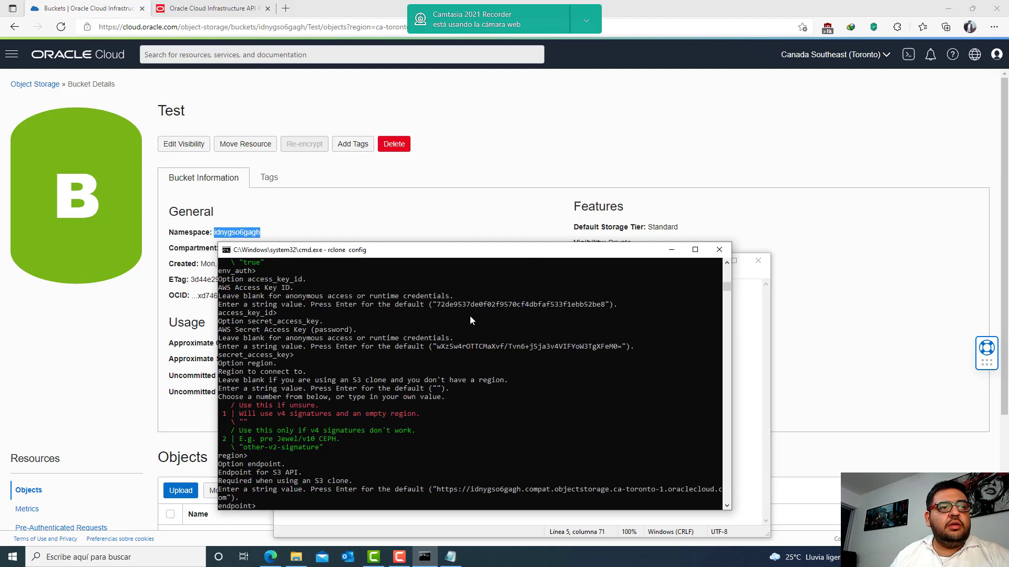
key("ctrl+c")
key("Up")
Rerun rclone config and select remote 1 (OCI) for editing.
key("Return")
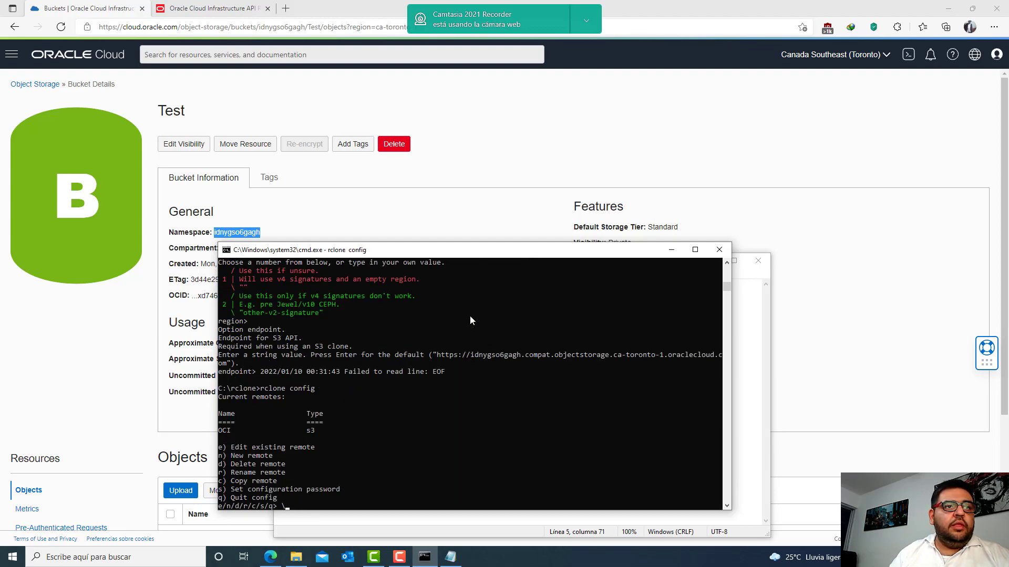
key("BackSpace")
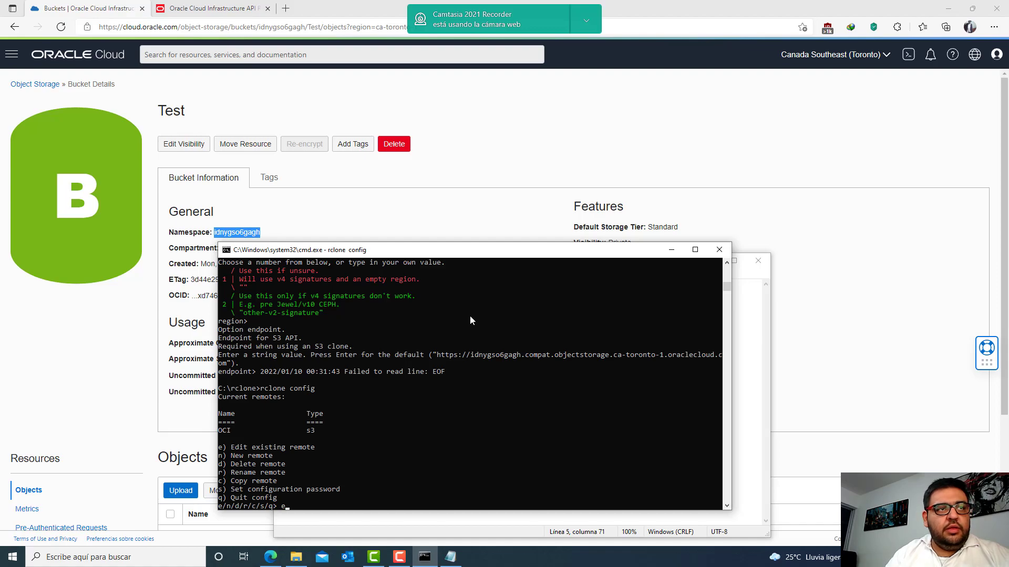
type("e")
key("Return")
type("1")
key("Return")
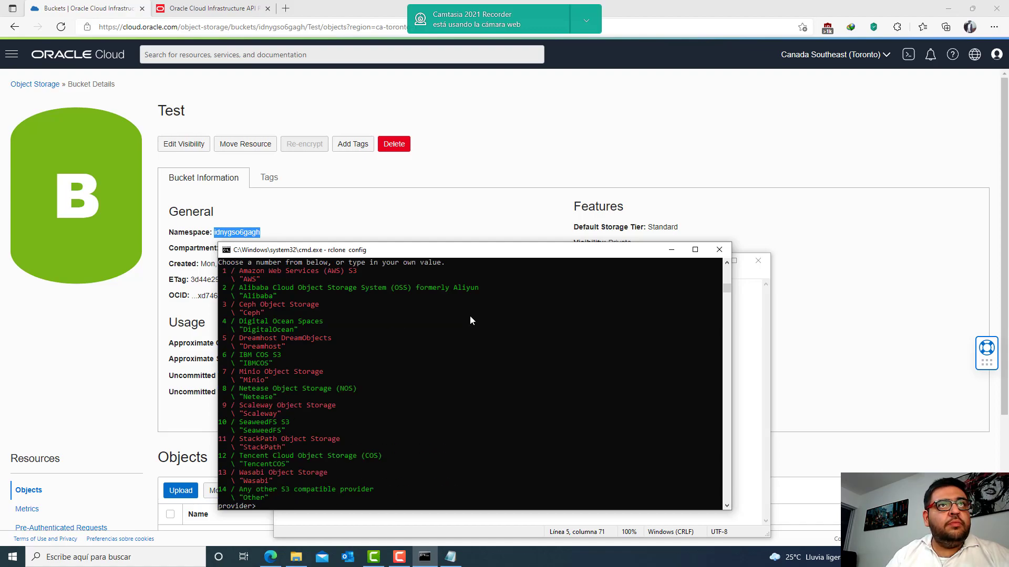
scroll(470, 318, "up", 2)
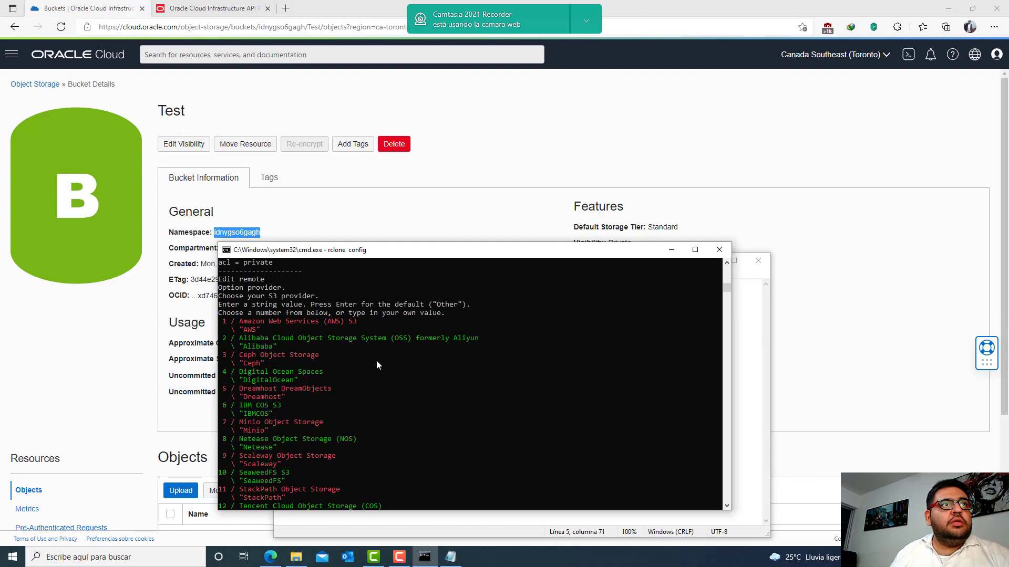
scroll(376, 361, "down", 2)
Keep provider, env_auth and both keys, and set region to option 1.
key("Return")
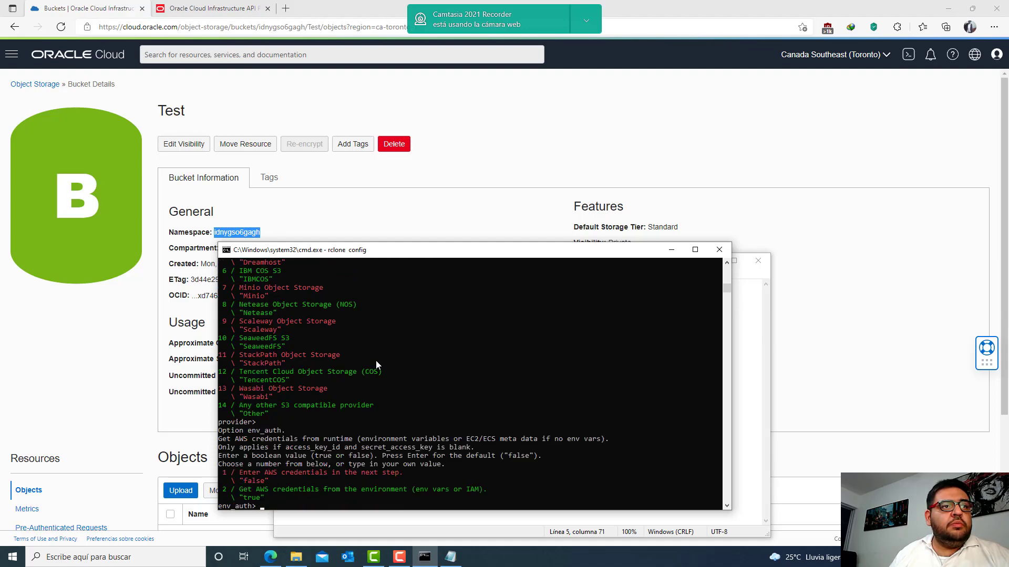
key("Return")
key("Return")
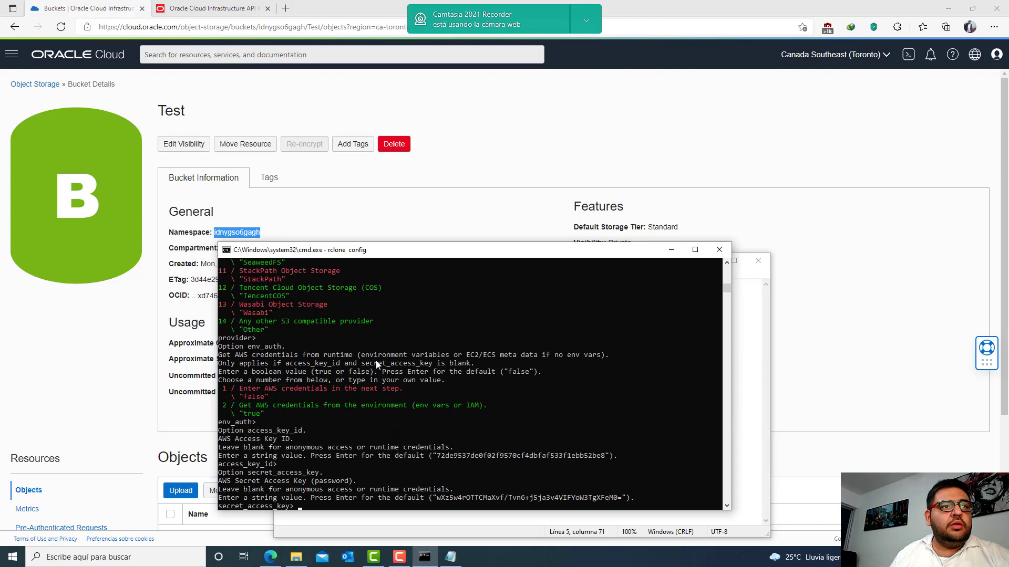
key("Return")
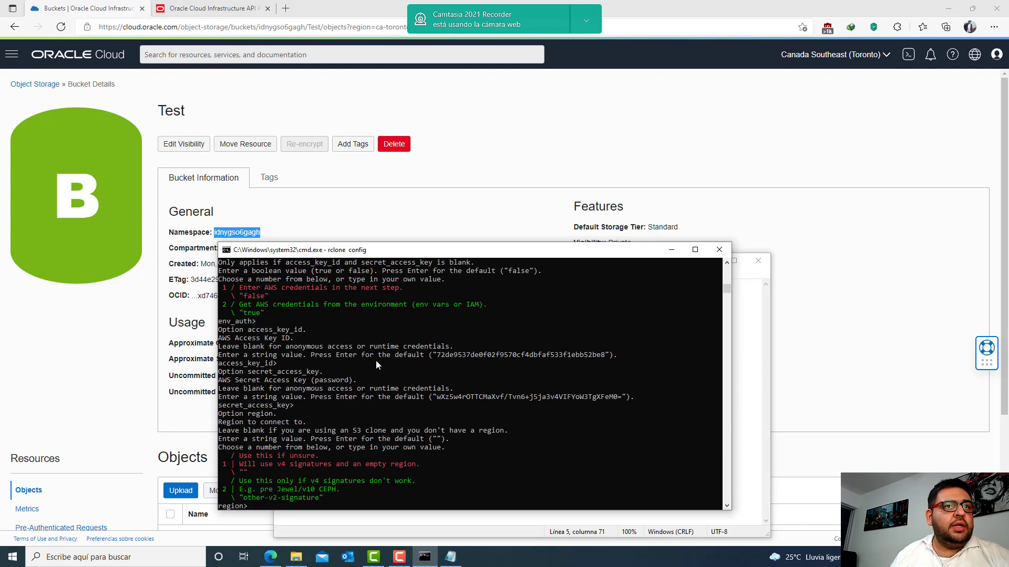
type("1")
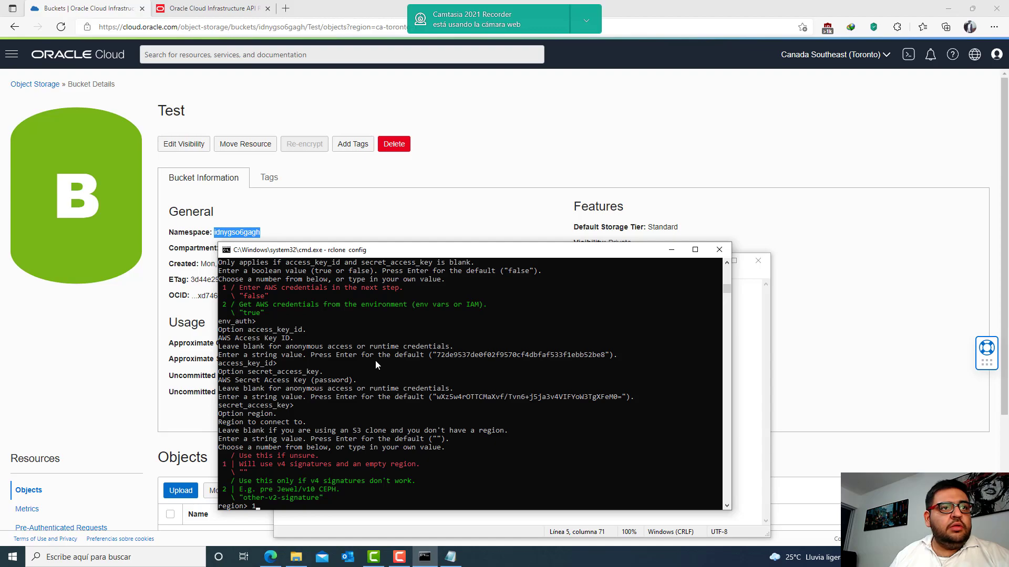
key("Return")
key("Return")
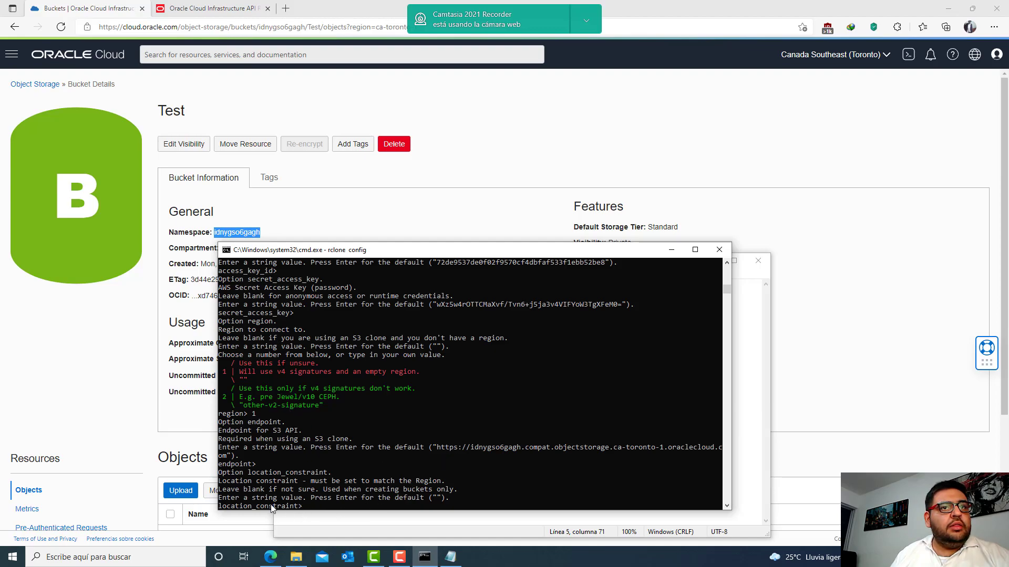
Set the location constraint to ca-toronto-1 from the notes' endpoint URL and acl to 1 (private).
left_click(746, 426)
left_click_drag(453, 322, 503, 323)
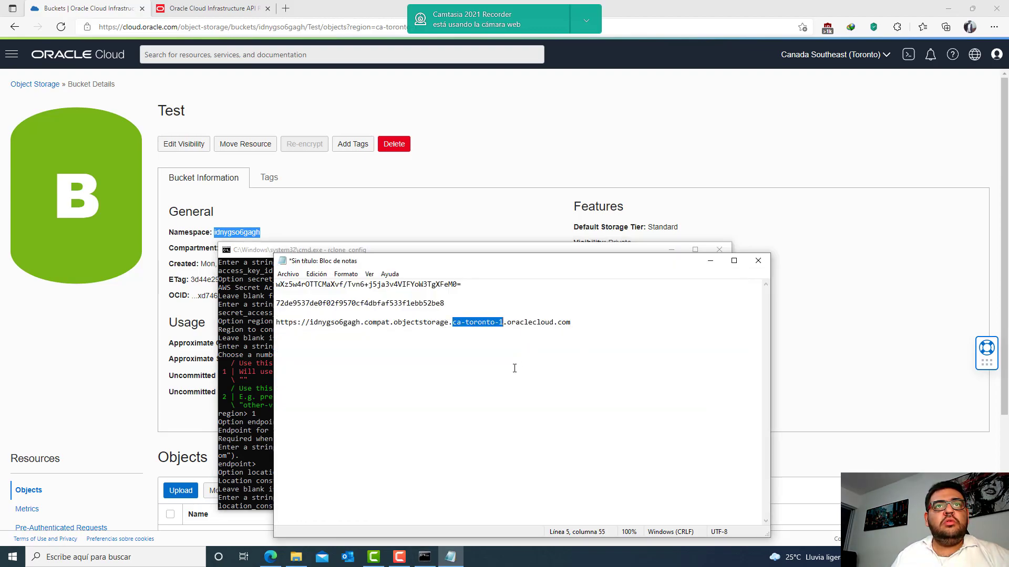
left_click(256, 438)
key("ctrl+v")
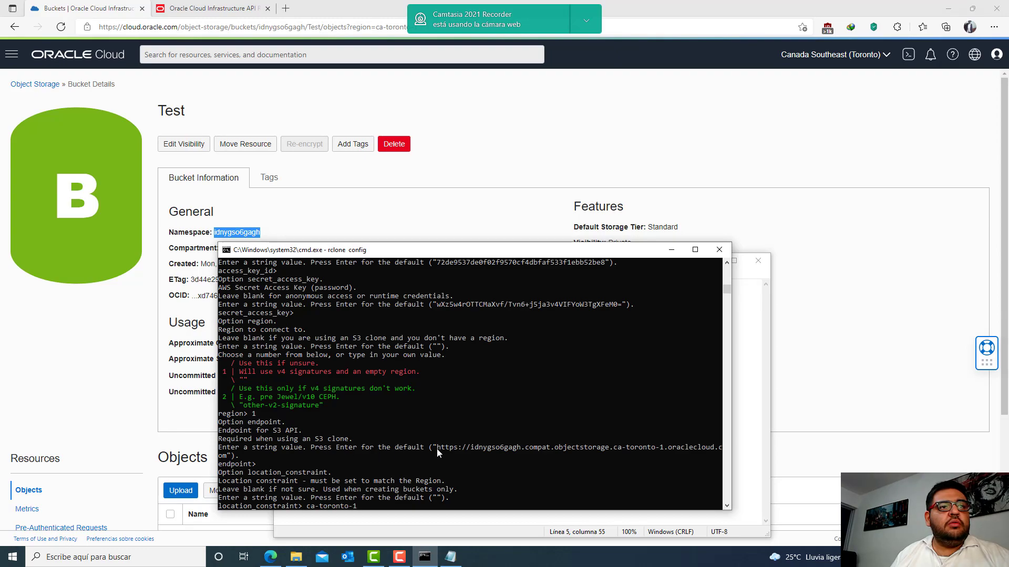
key("Return")
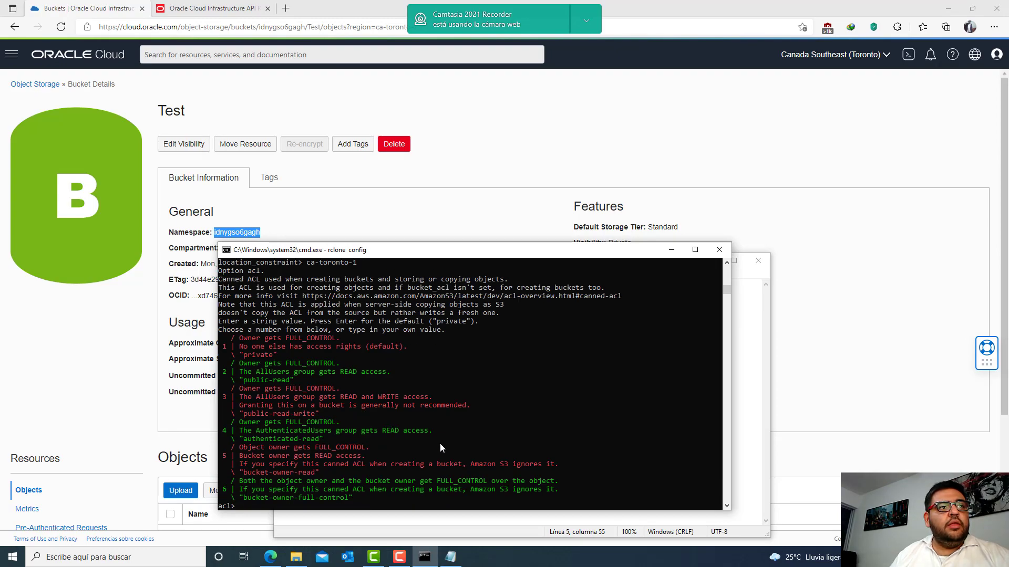
type("1")
key("Return")
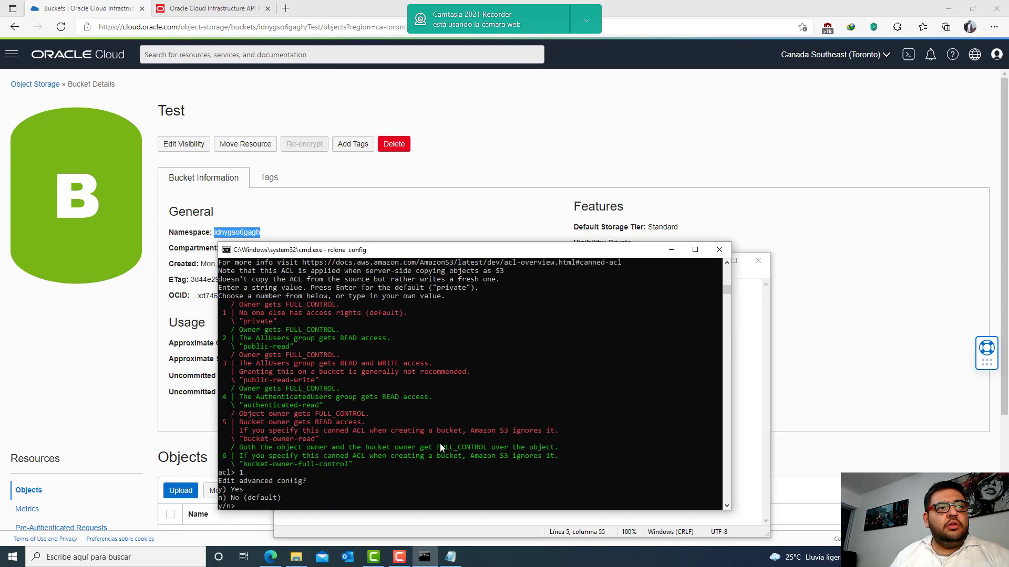
Step through the advanced settings keeping every default, then decline further advanced edits.
type("y")
key("Return")
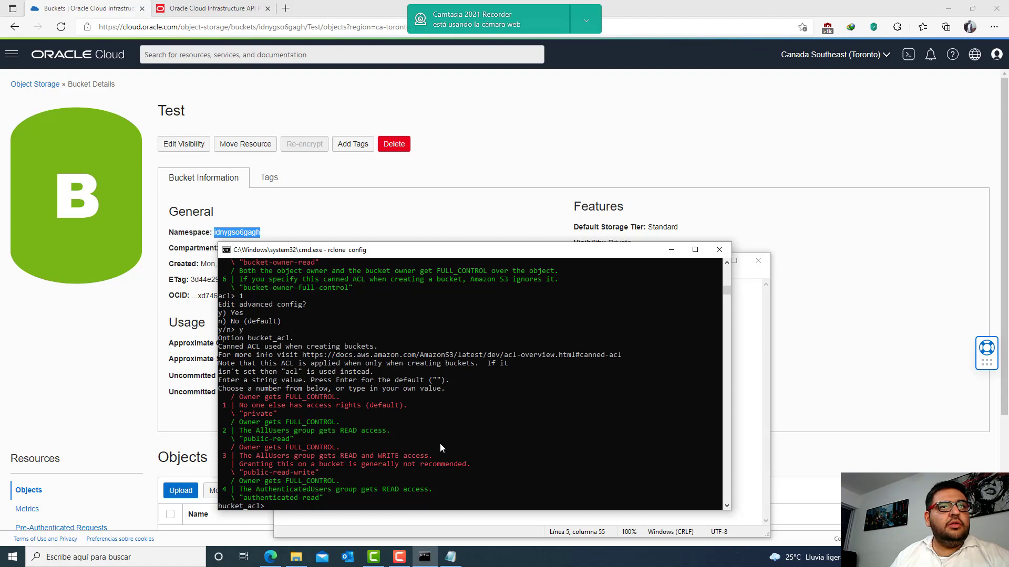
key("Return")
key("Return")
key("Return")
key("Return")
key("Return")
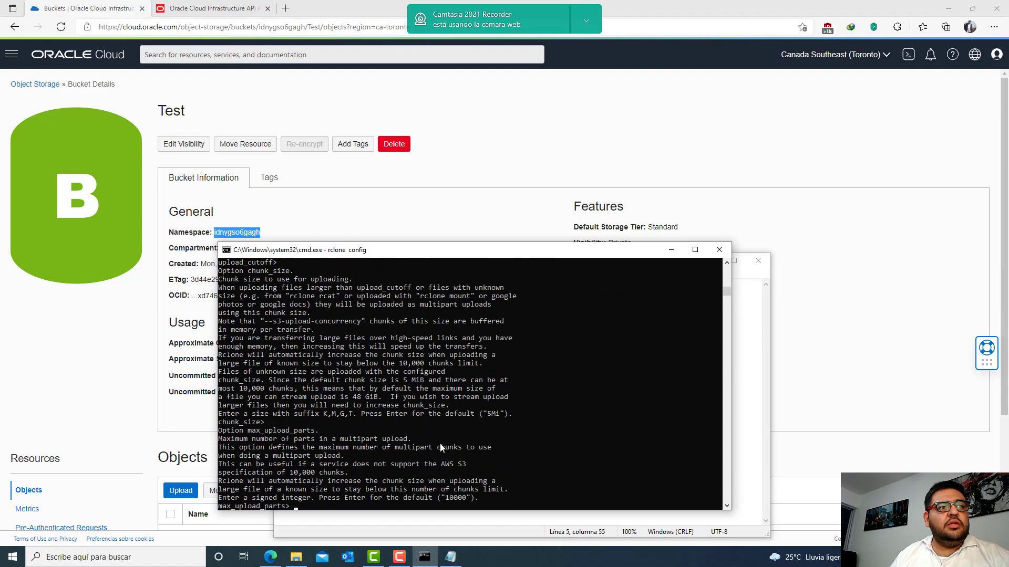
key("Return")
key("Return")
key("Return")
key("Return")
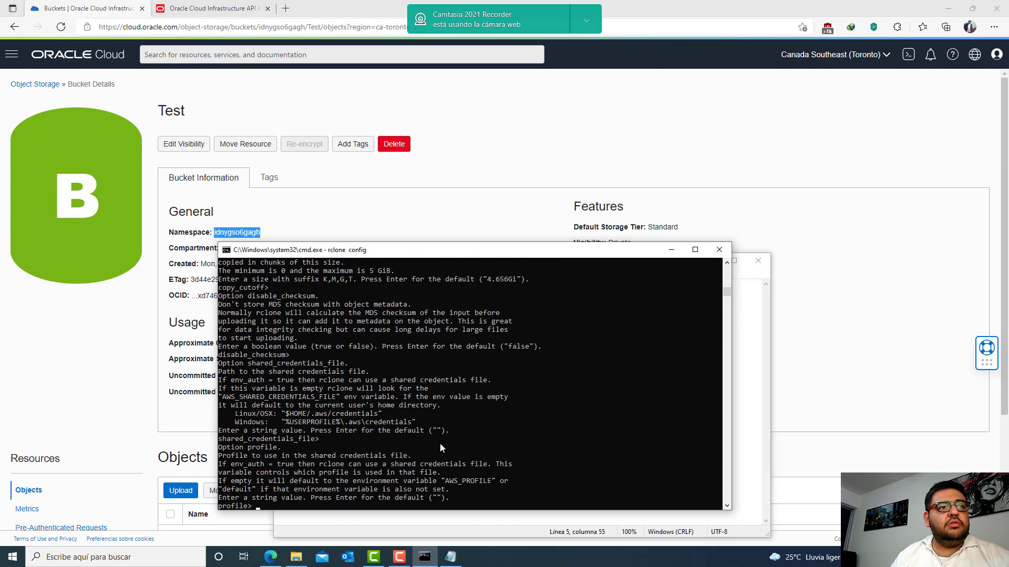
key("Return")
key("Return")
key("Return")
key("Return")
key("Return")
key("Return")
key("Return")
key("Return")
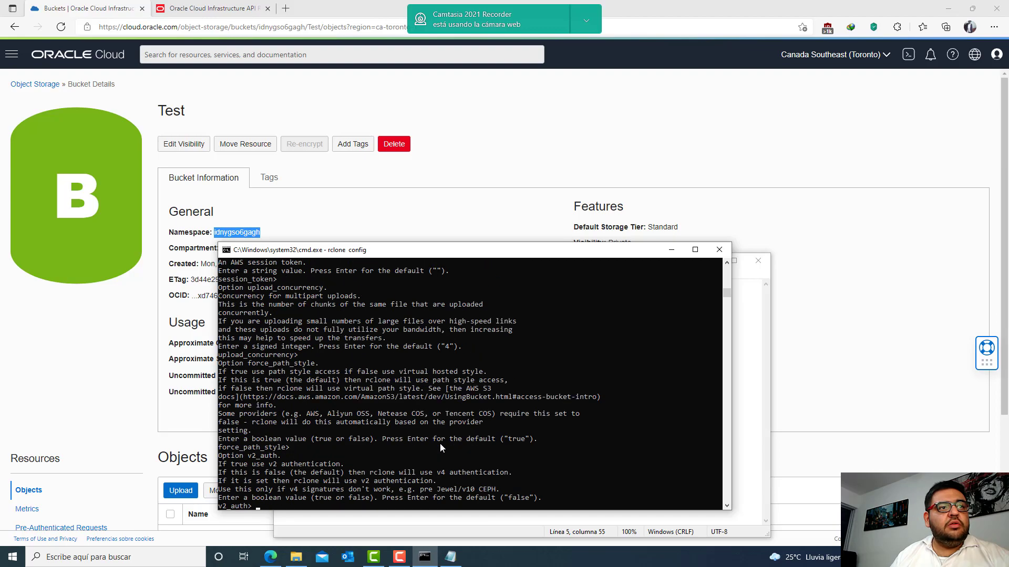
key("Return")
key("Return")
key("Return")
key("Return")
key("Return")
key("Return")
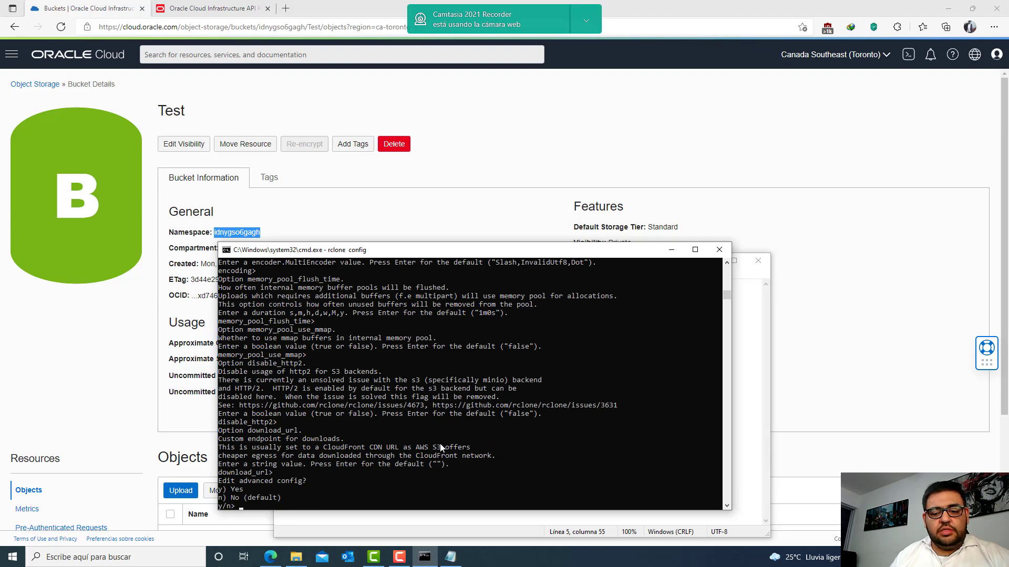
type("n")
key("Return")
Save the OCI remote, quit config, and run 'rclone lsd OCI:', which fails with 403 SignatureDoesNotMatch.
type("y")
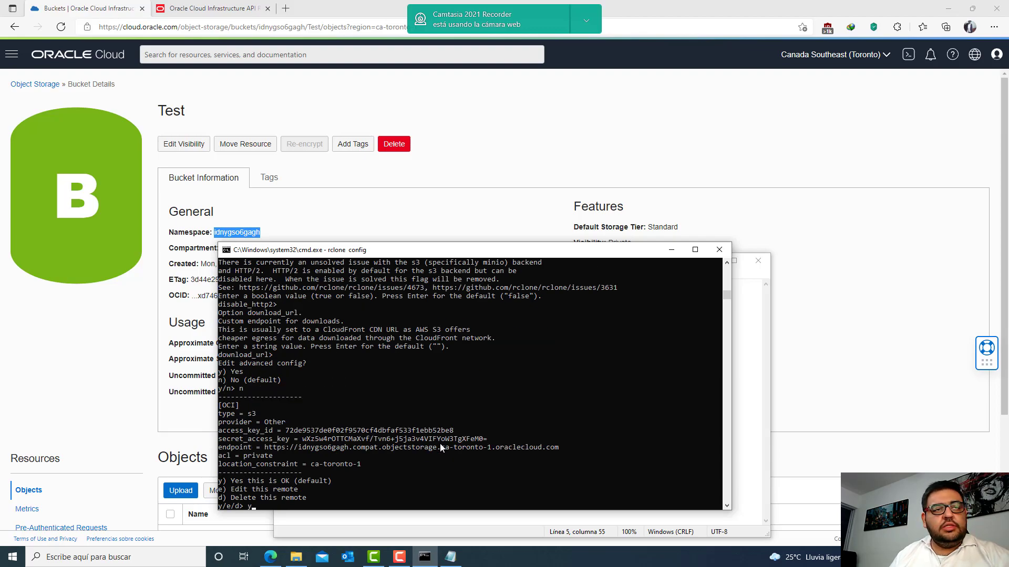
key("Return")
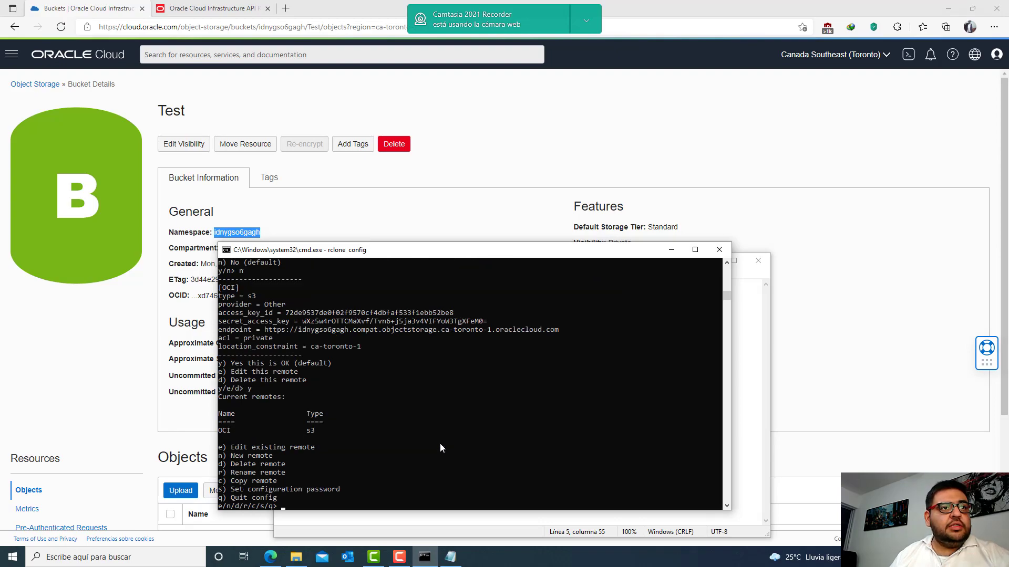
type("q")
key("Return")
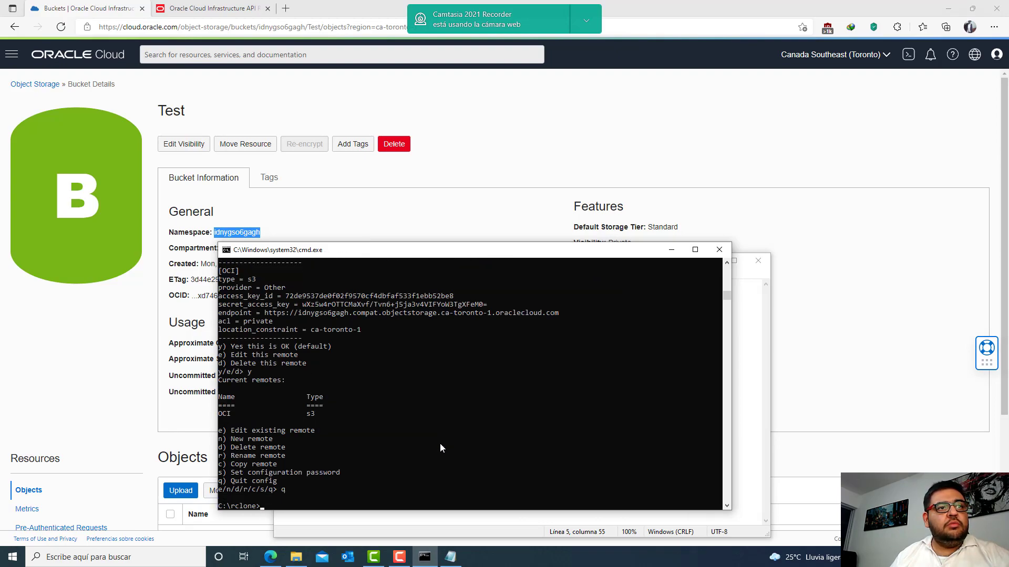
type("rclone")
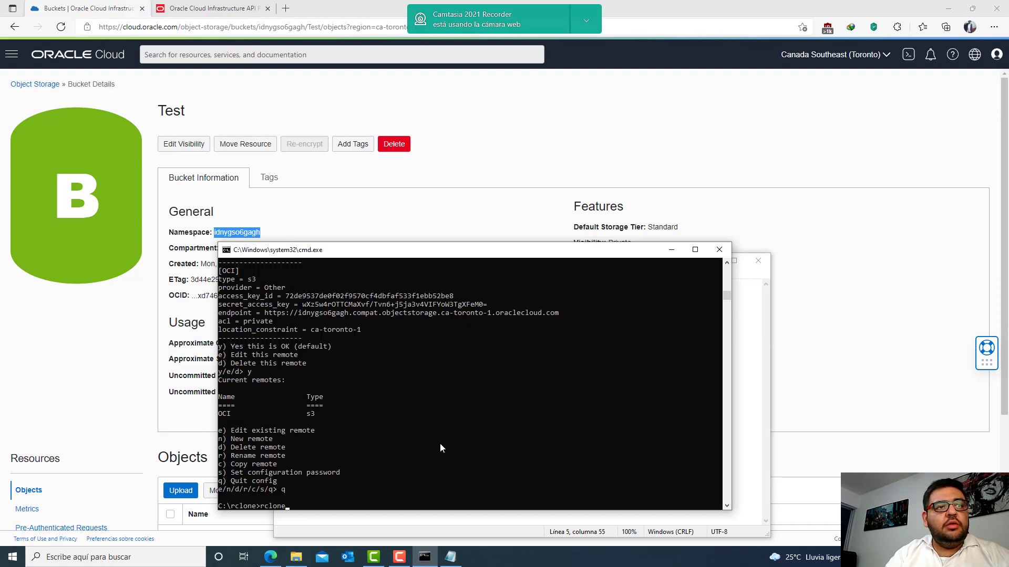
type(" lsd O")
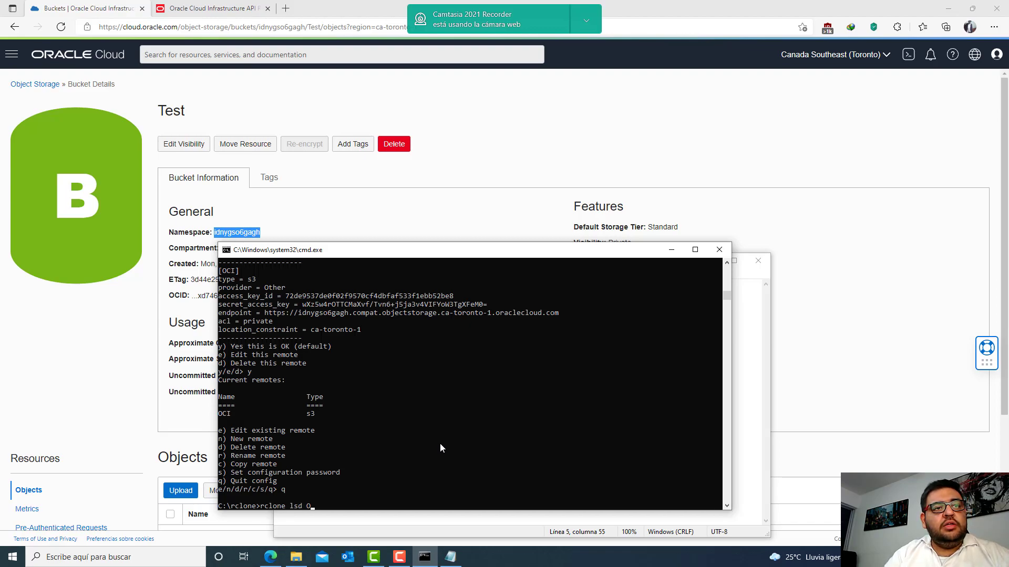
type("CI:")
key("Return")
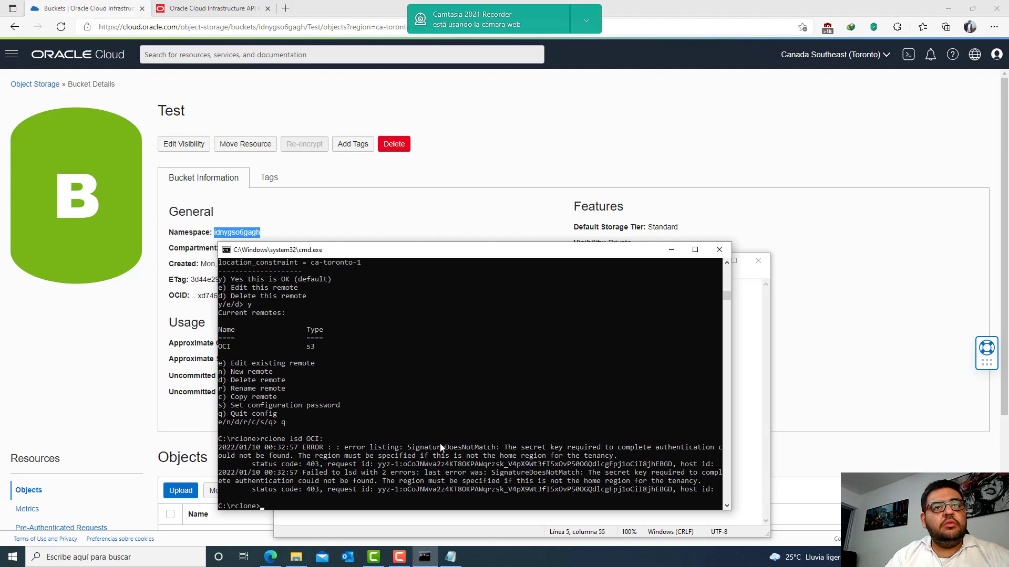
type("rclone")
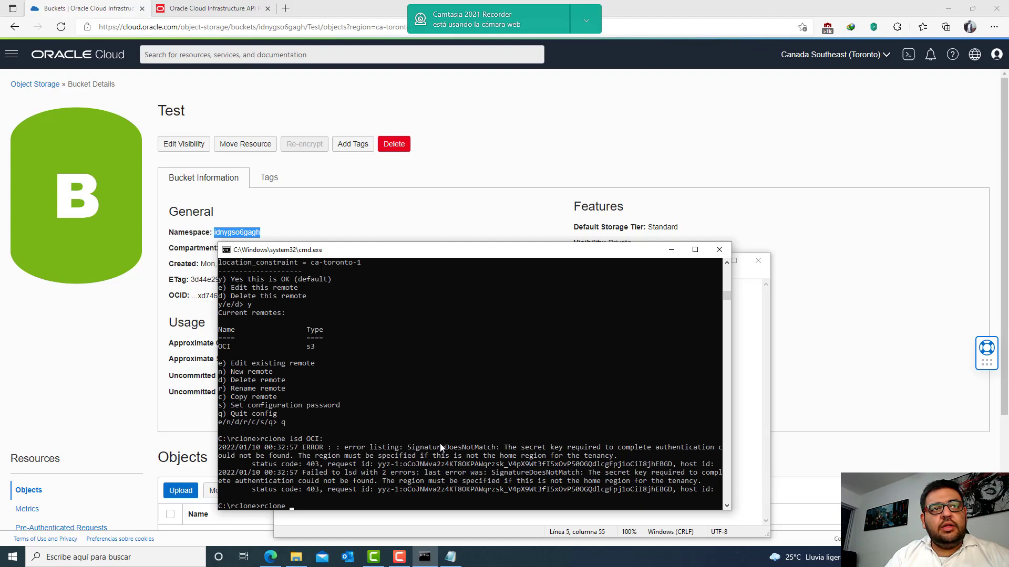
Run rclone config and edit remote 1, keeping provider, credentials source and access key id.
type("config")
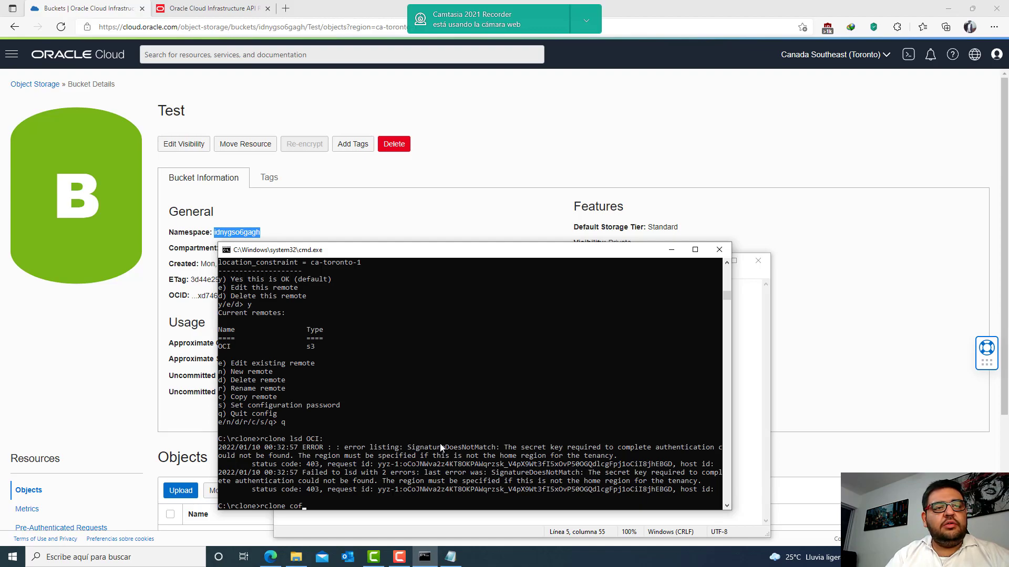
key("Return")
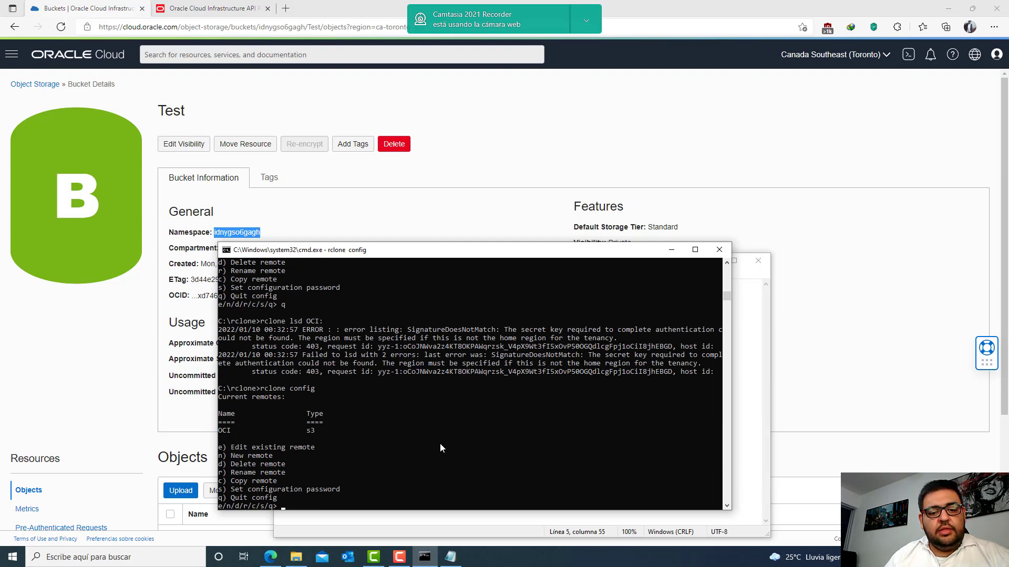
type("e")
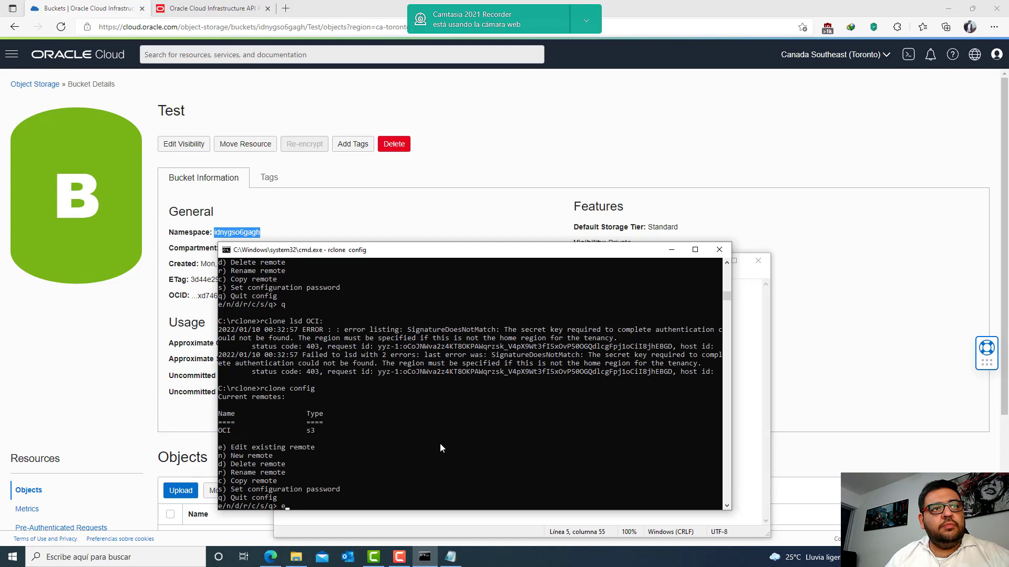
key("Return")
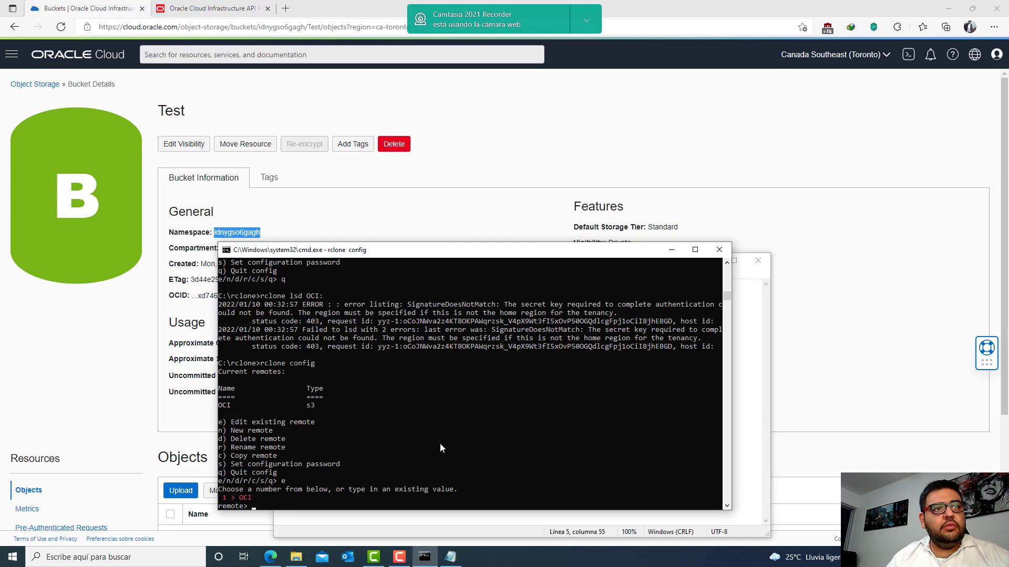
type("1")
key("Return")
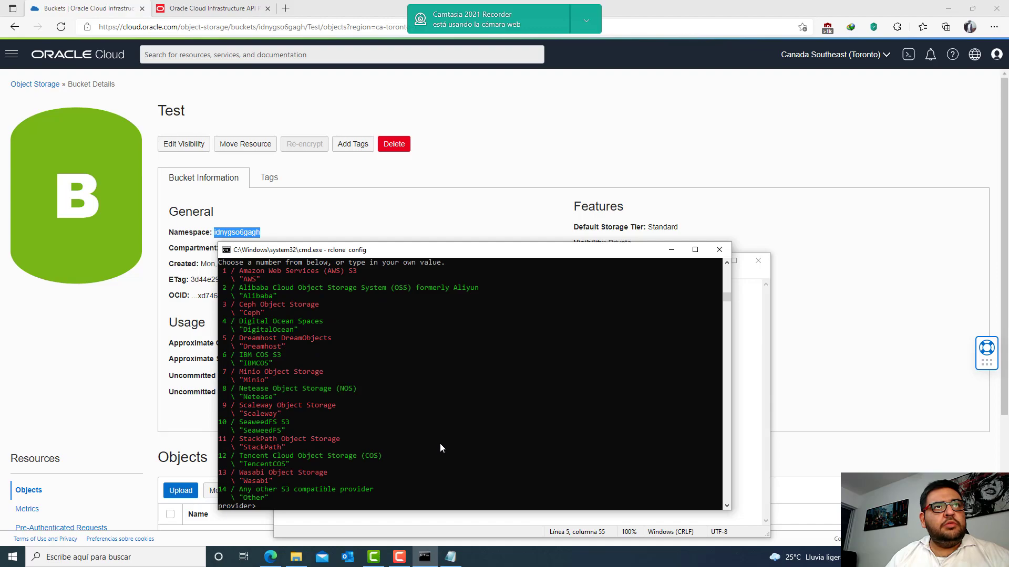
key("Return")
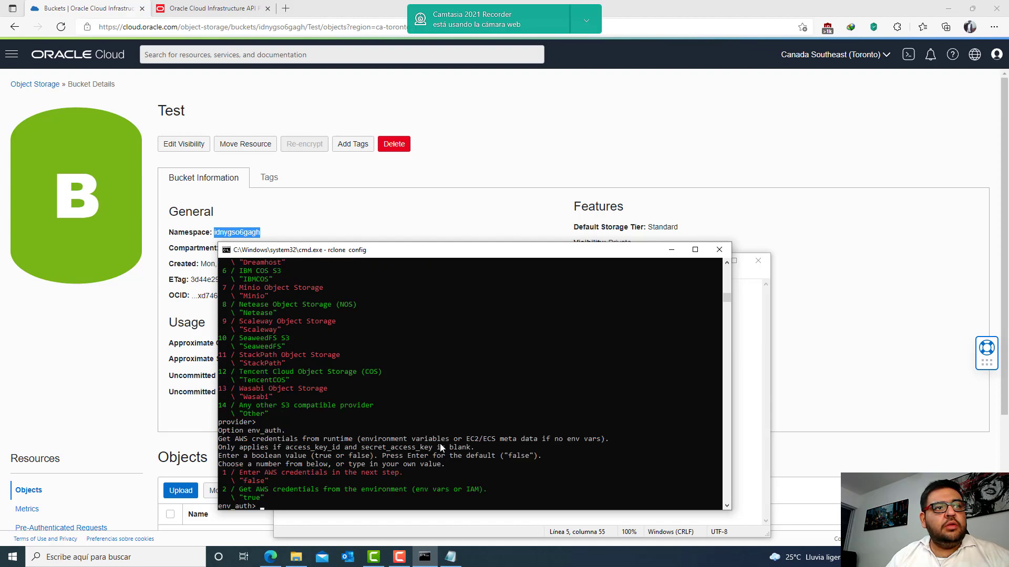
key("Return")
key("Return")
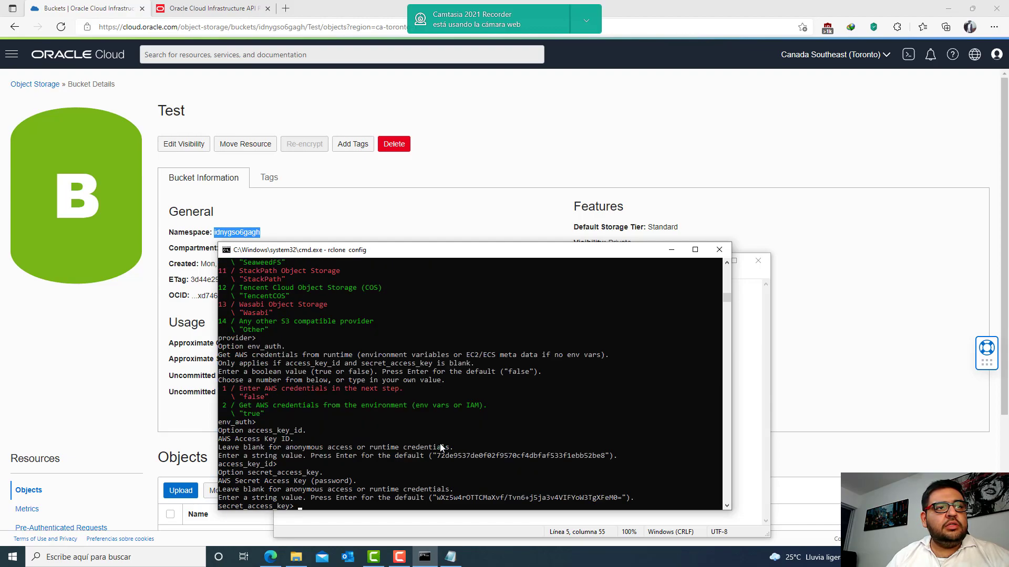
key("Return")
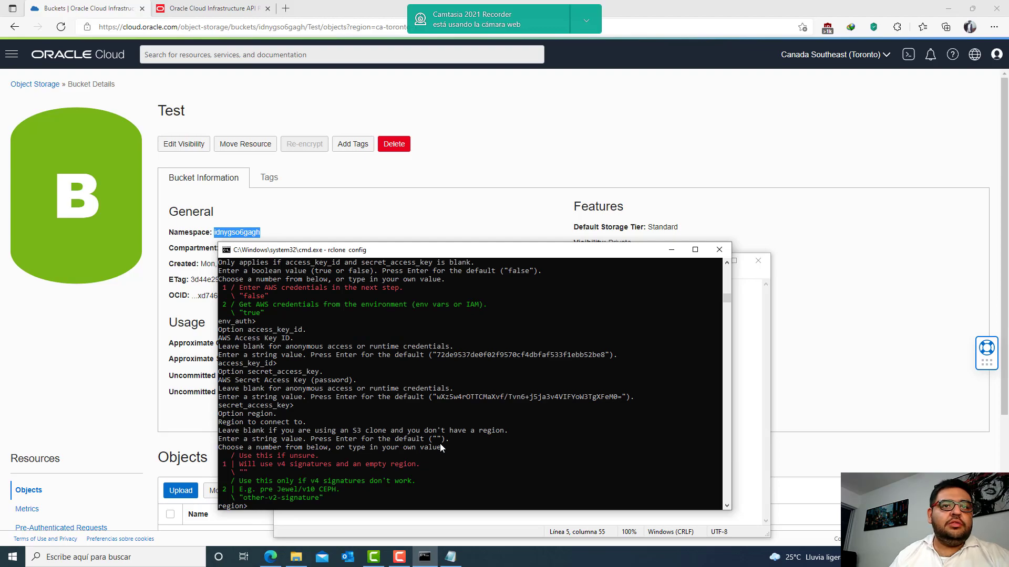
Copy ca-toronto-1 from the notes' endpoint URL and enter it as the region, keeping the endpoint.
left_click(450, 557)
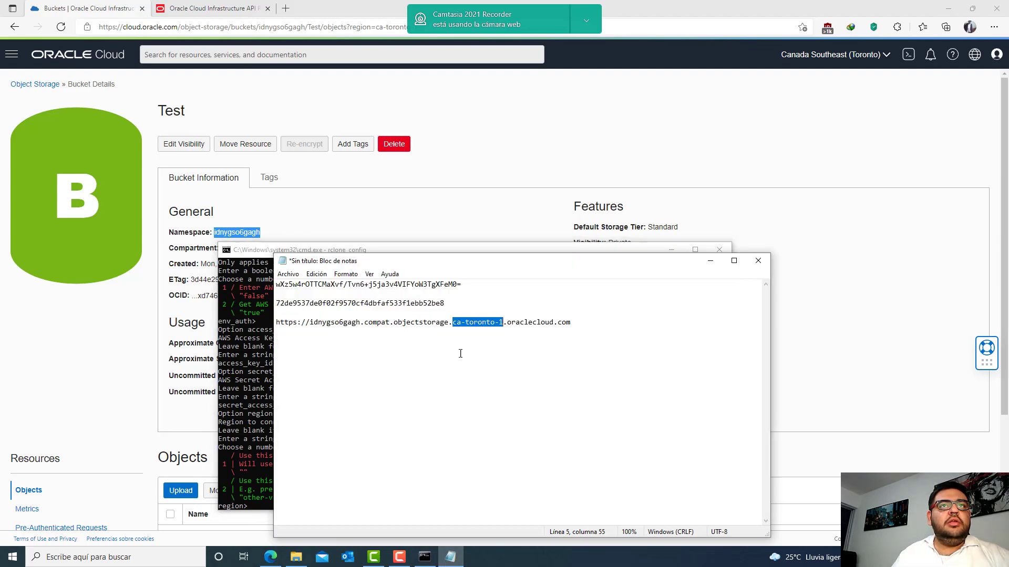
right_click(462, 327)
left_click(480, 361)
left_click(248, 469)
type("ca-toronto-1")
key("Return")
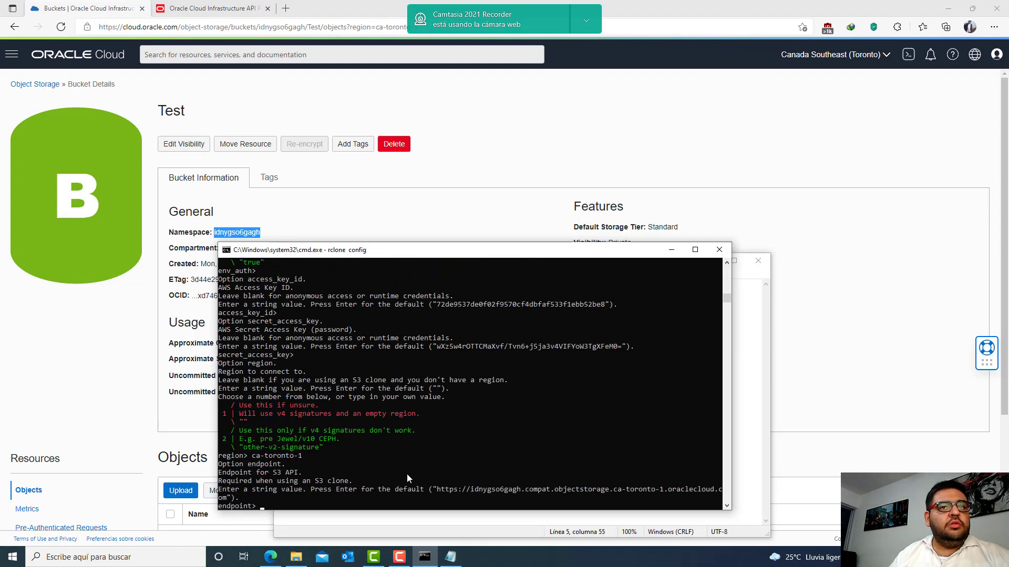
key("Return")
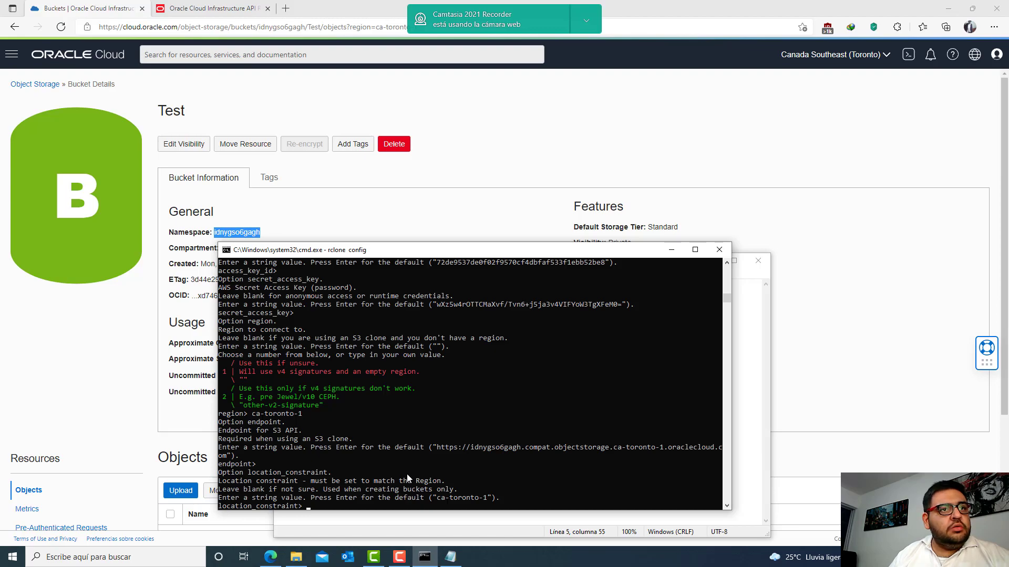
Accept the default location constraint, skip advanced settings, and save the remote with y.
left_click_drag(392, 481, 444, 484)
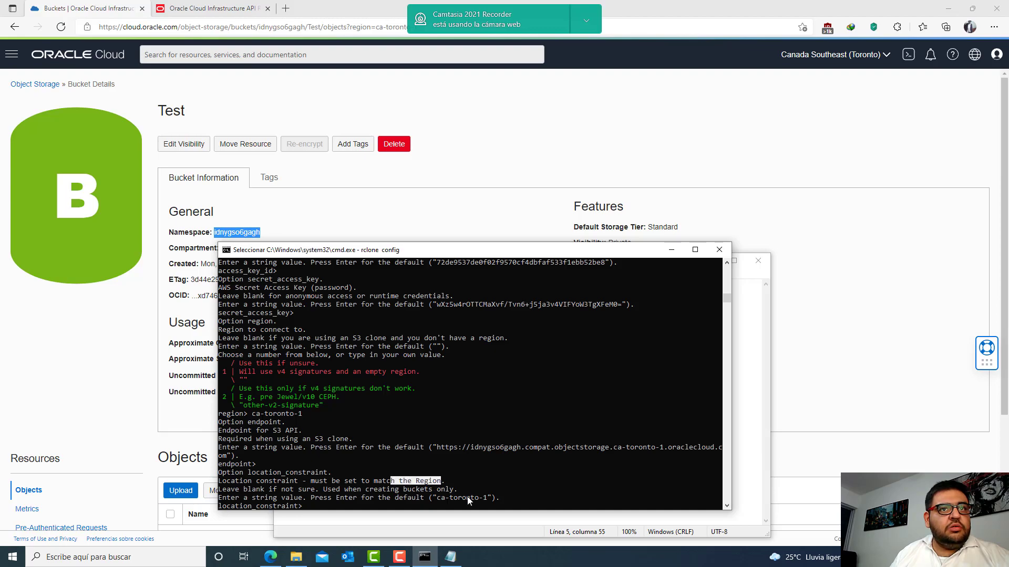
right_click(493, 482)
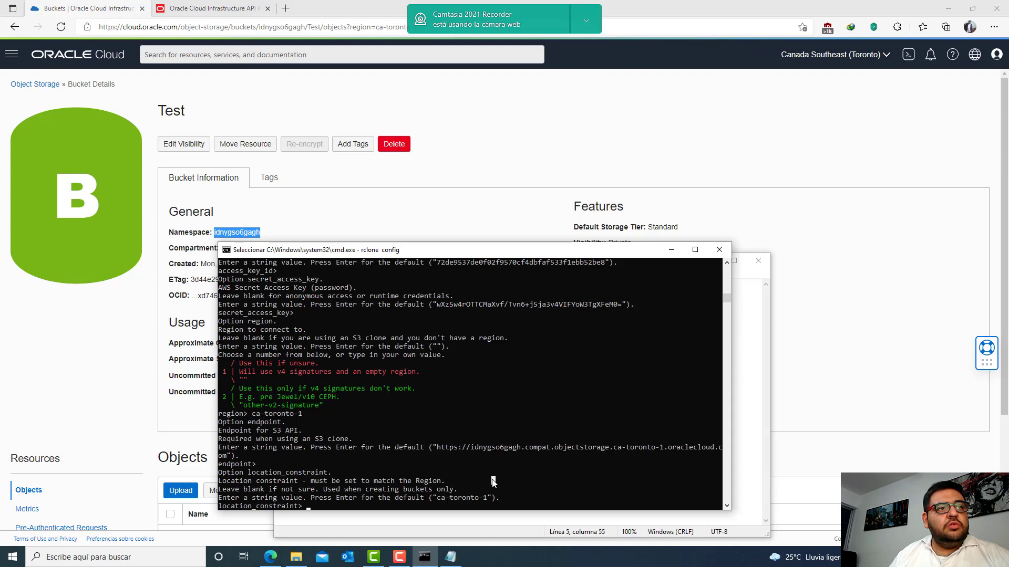
key("Return")
key("Return")
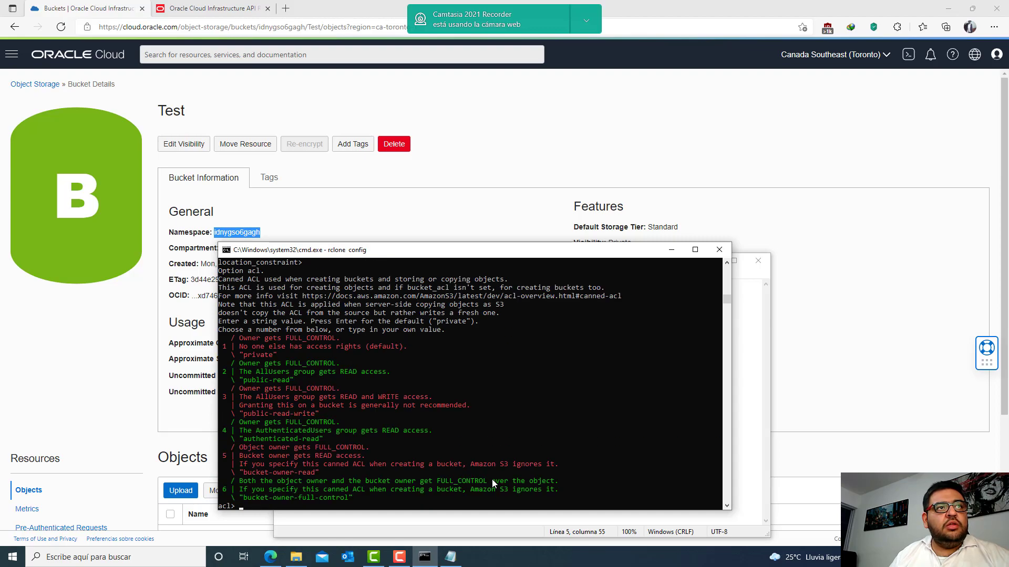
key("Return")
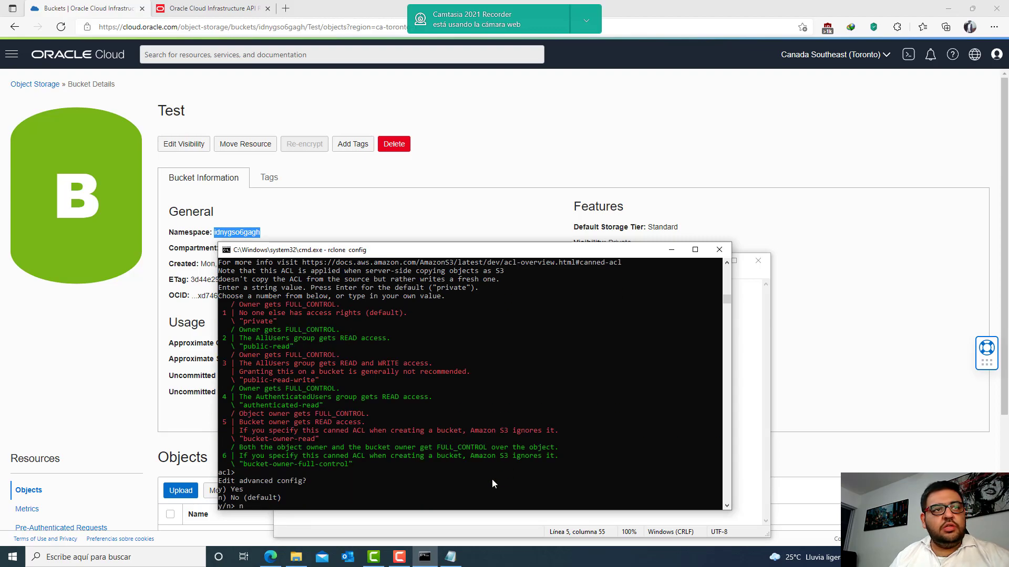
key("Return")
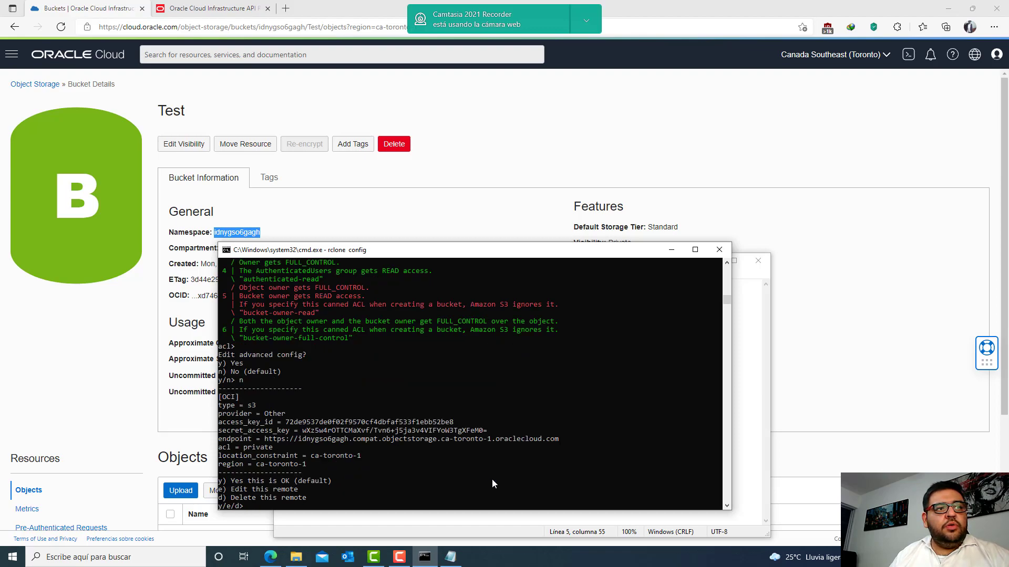
type("y")
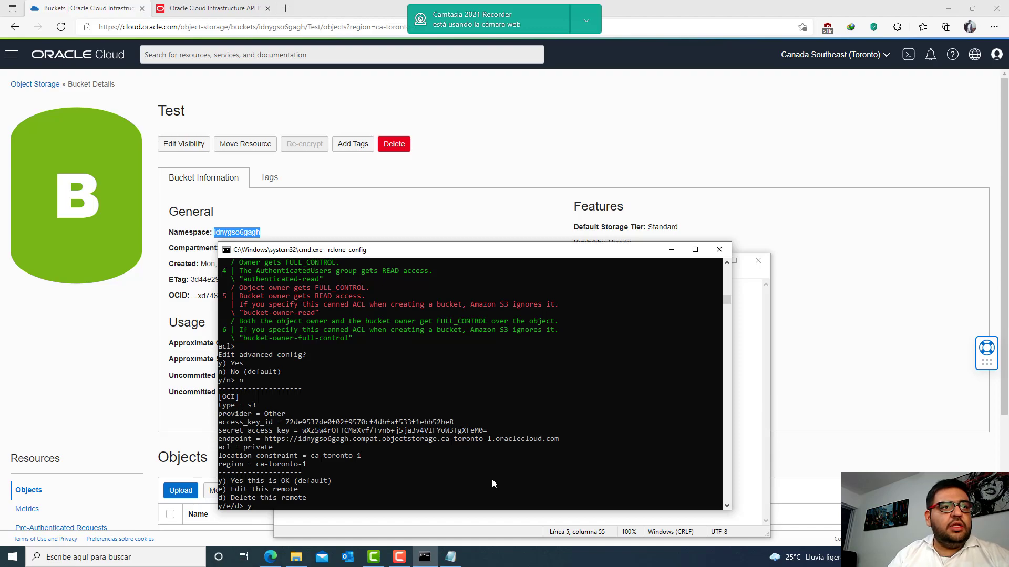
key("Return")
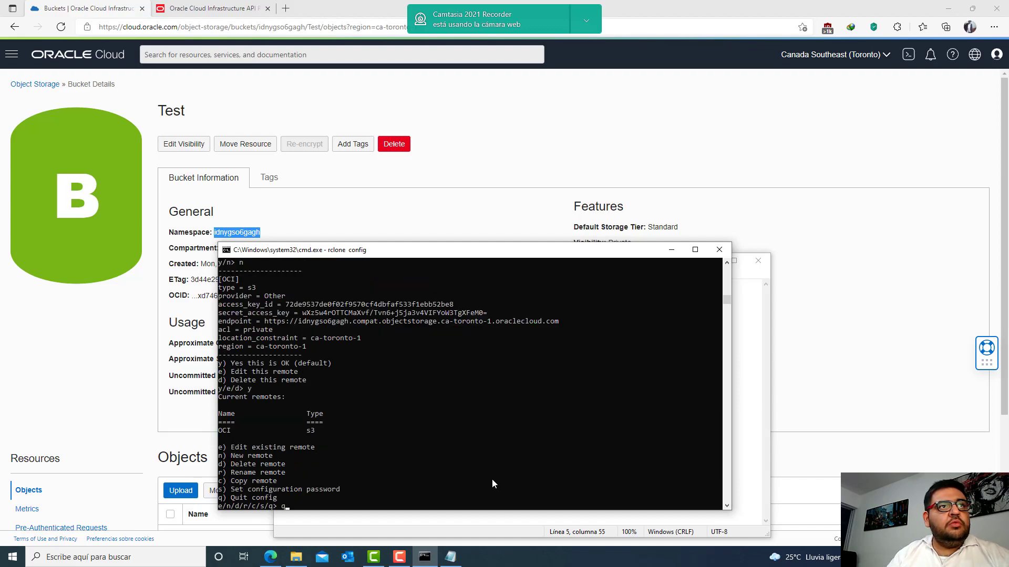
Quit config and run 'rclone lsd OCI:', matching its Test bucket to the Oracle Cloud bucket page.
type("q")
key("Return")
type("rclone lsd OCI:")
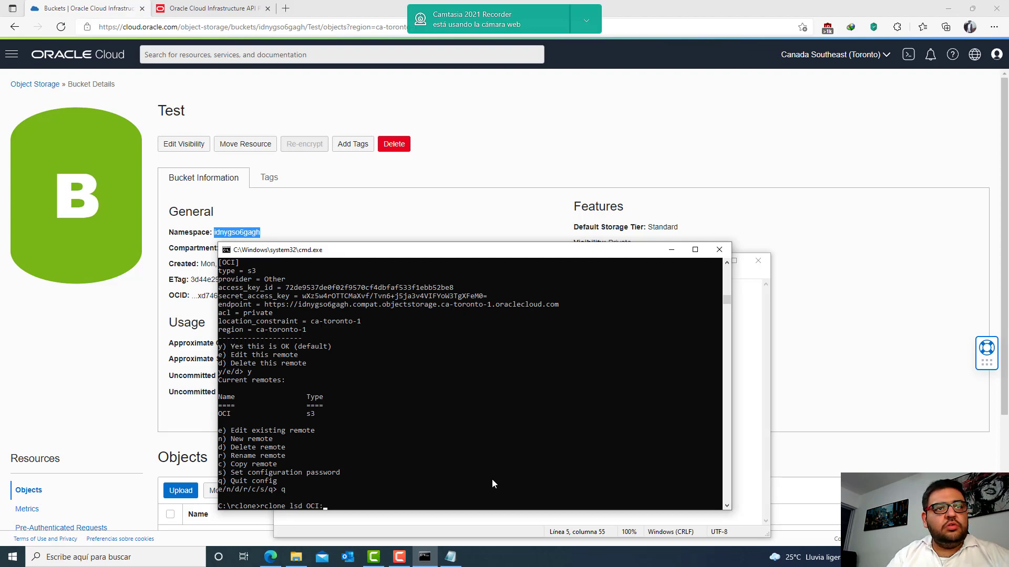
key("Return")
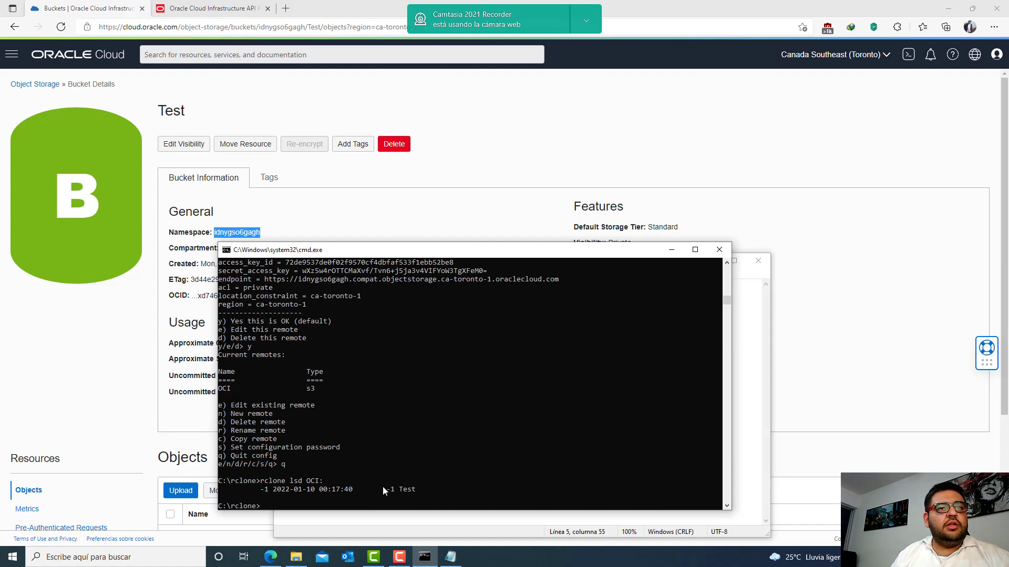
left_click_drag(400, 491, 418, 490)
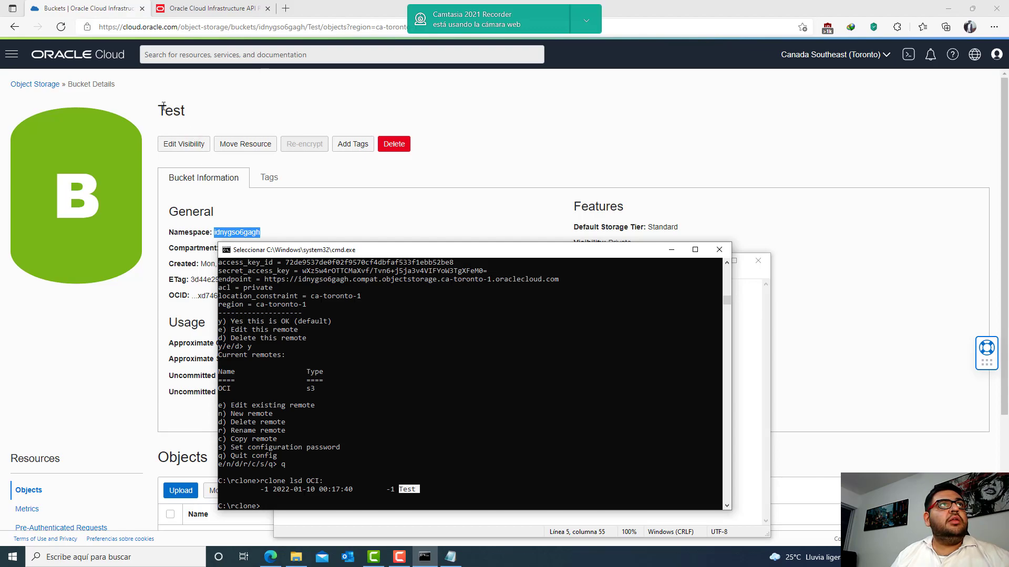
left_click_drag(165, 111, 213, 115)
scroll(276, 361, "down", 3)
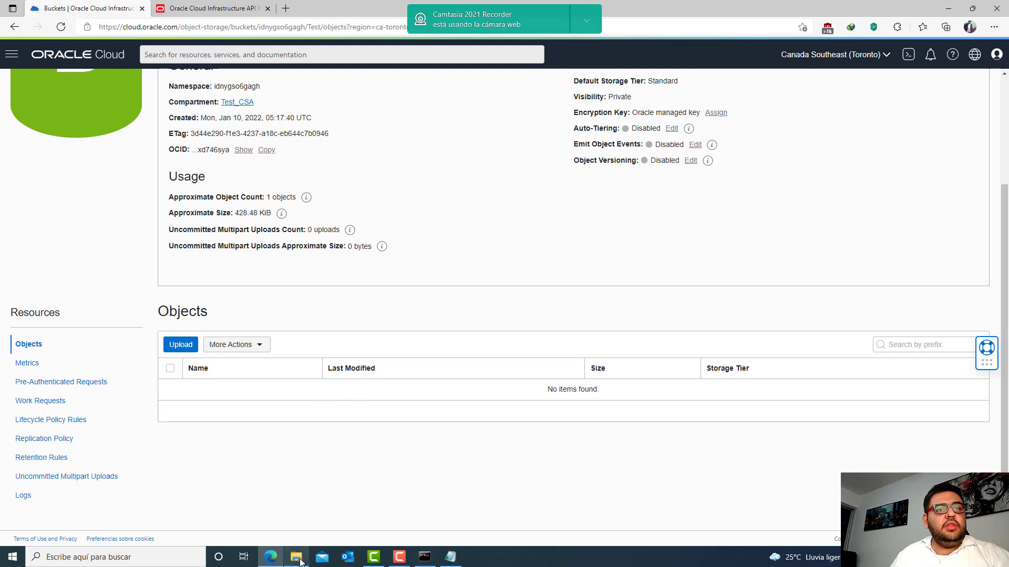
Rewrite the pending command so it reads 'rclone -vv copy'.
left_click(424, 557)
type("rclone copy")
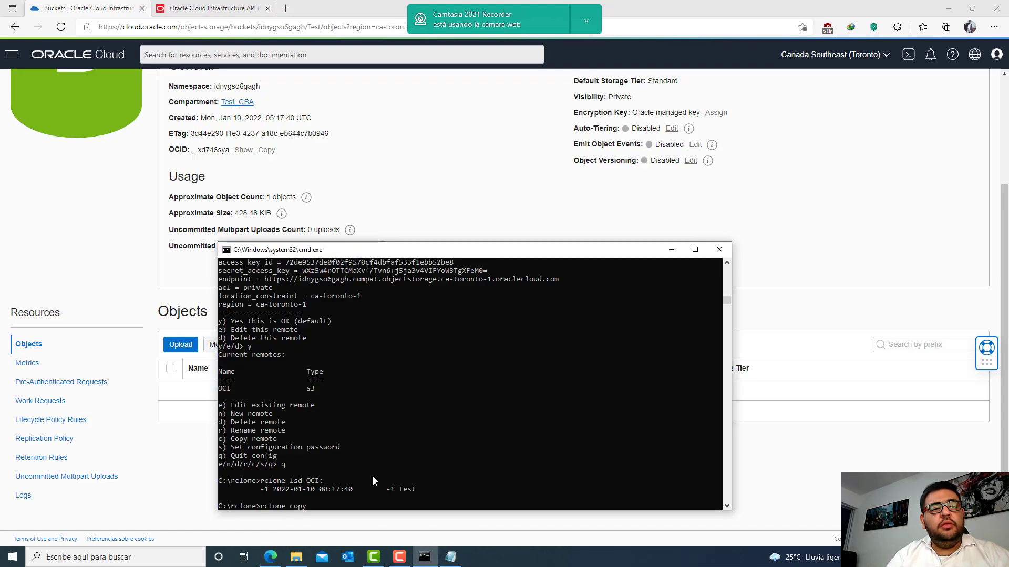
key("BackSpace")
key("BackSpace")
key("BackSpace")
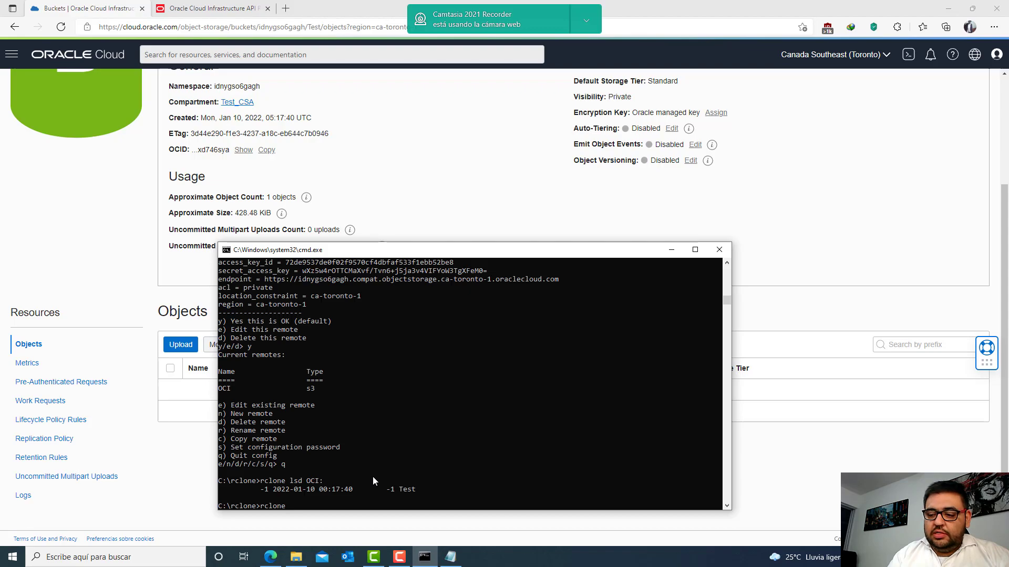
type("-vv")
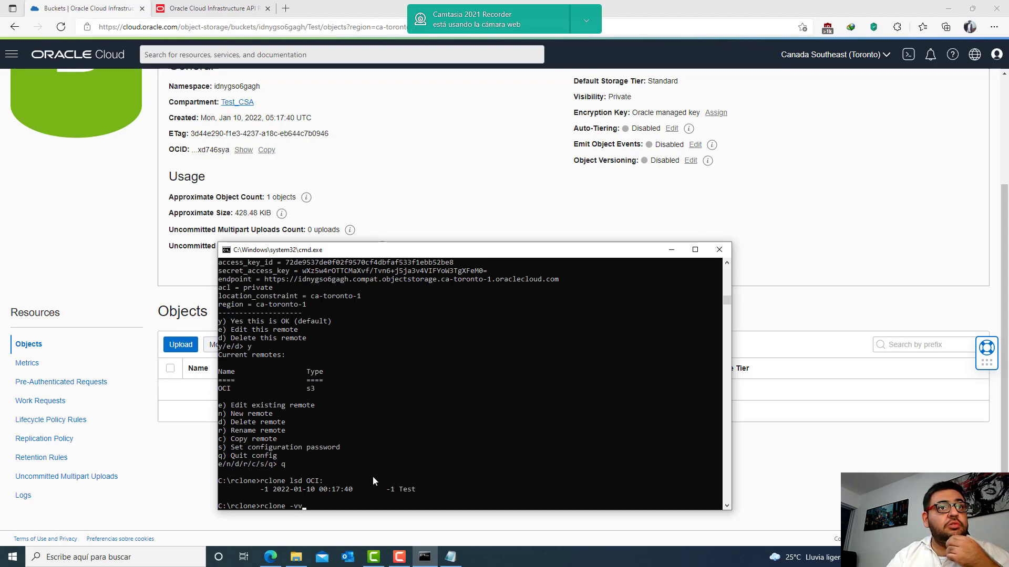
key("BackSpace")
key("BackSpace")
key("BackSpace")
type("cop")
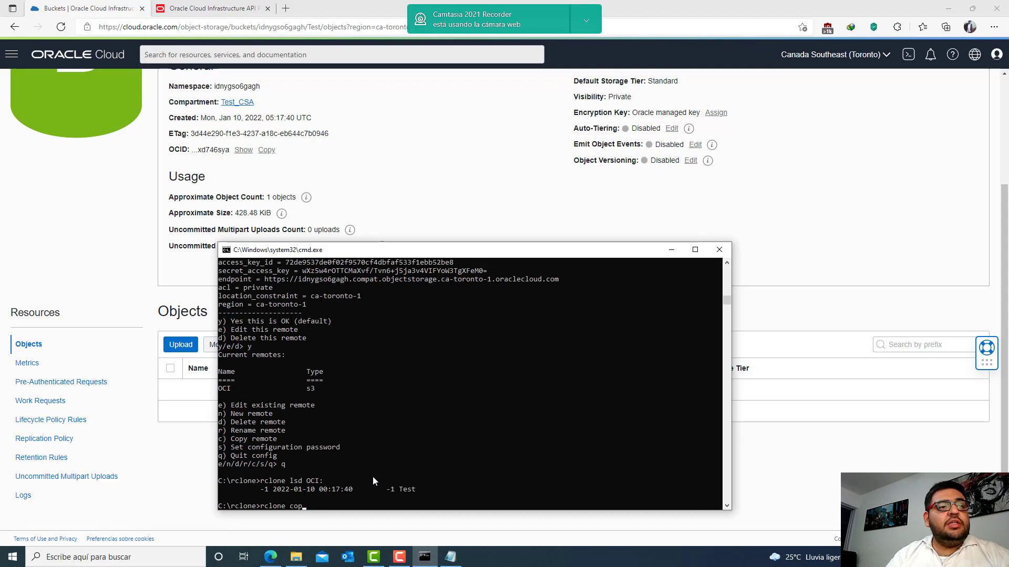
key("BackSpace")
key("BackSpace")
key("BackSpace")
type("-")
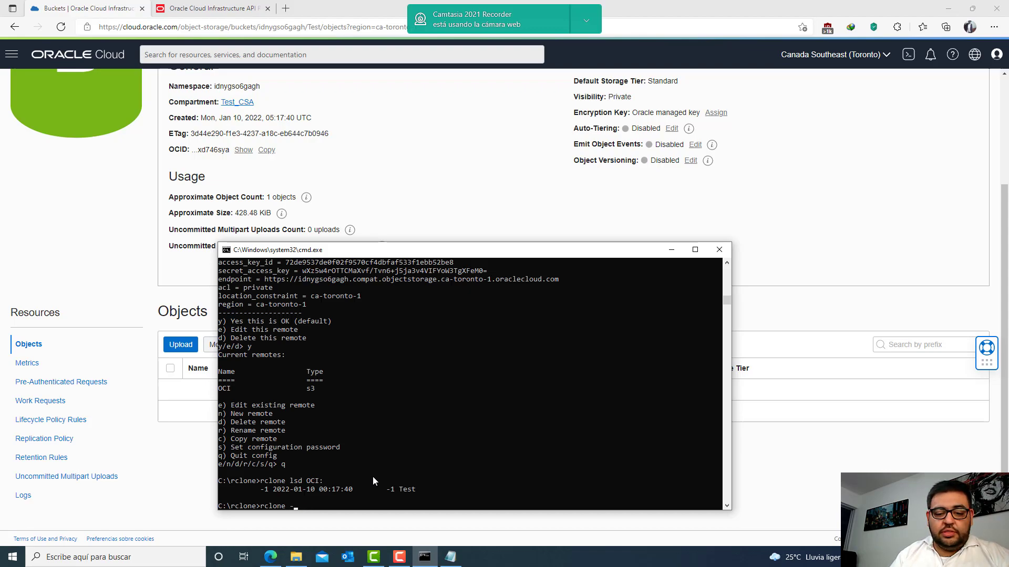
type("vv copy")
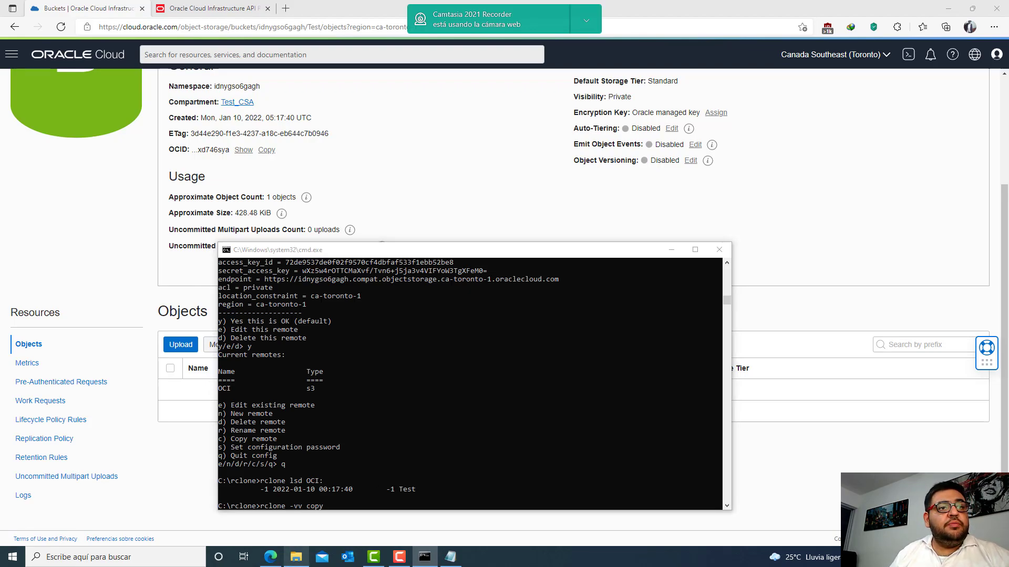
left_click(296, 557)
Open Usuarios, the user's home folder, VirtualBox VMs, then the CentOS5150 folder.
double_click(135, 184)
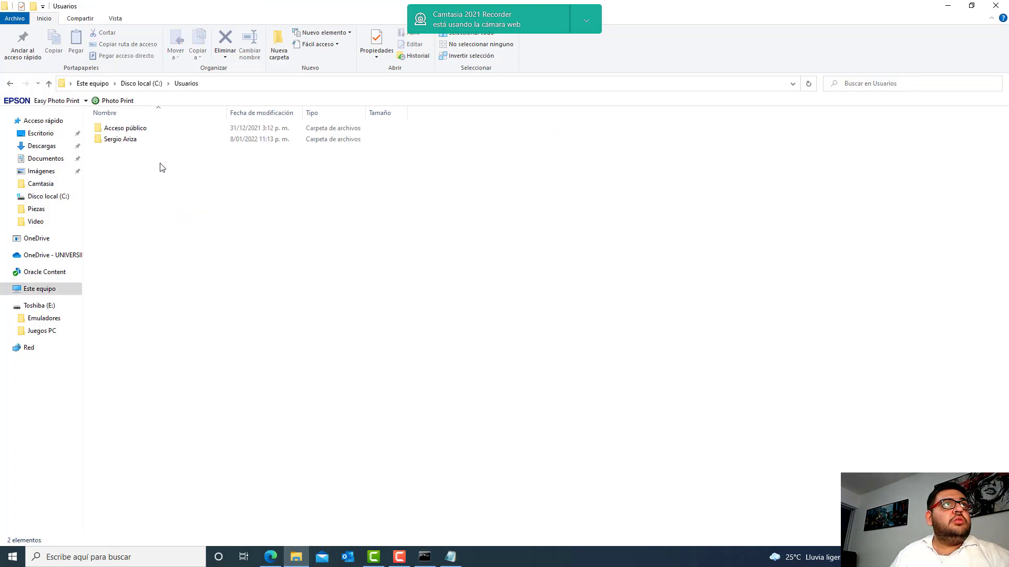
double_click(131, 140)
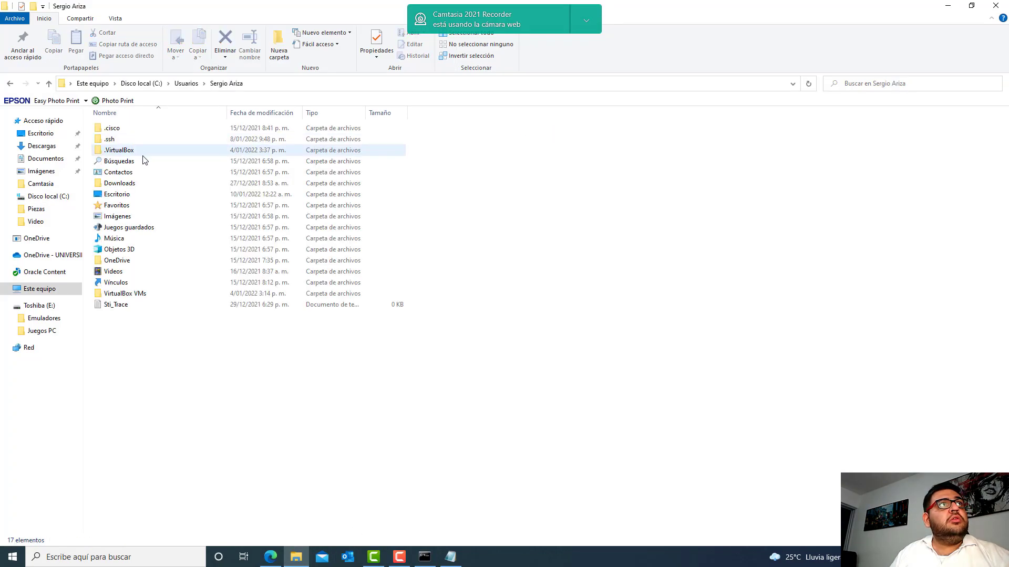
double_click(135, 295)
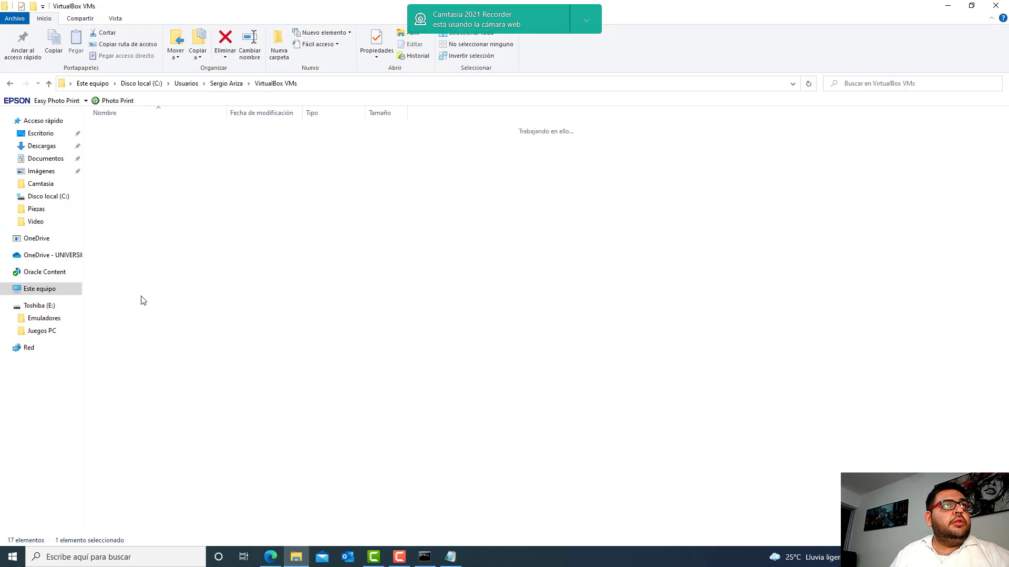
double_click(136, 131)
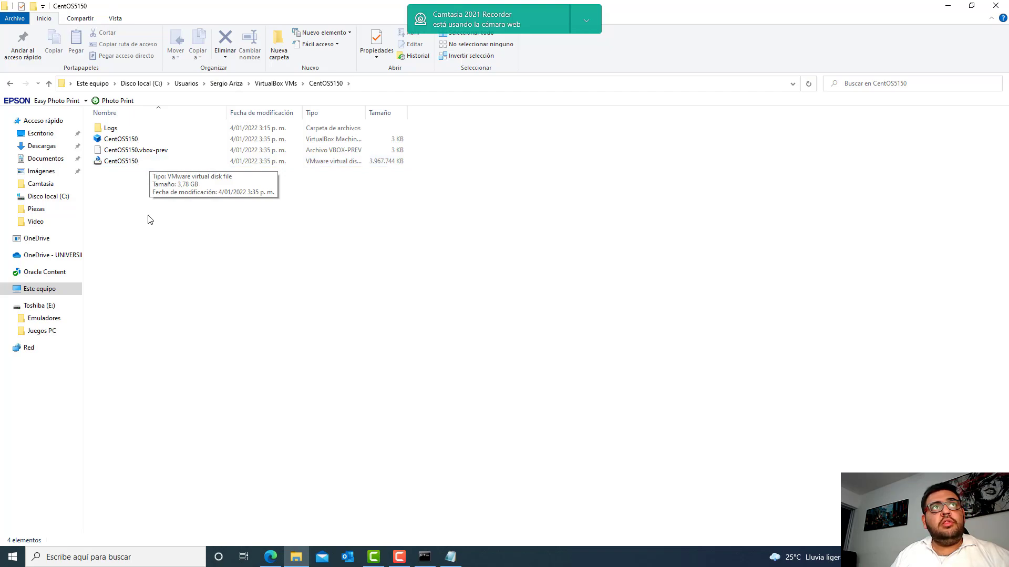
left_click(376, 85)
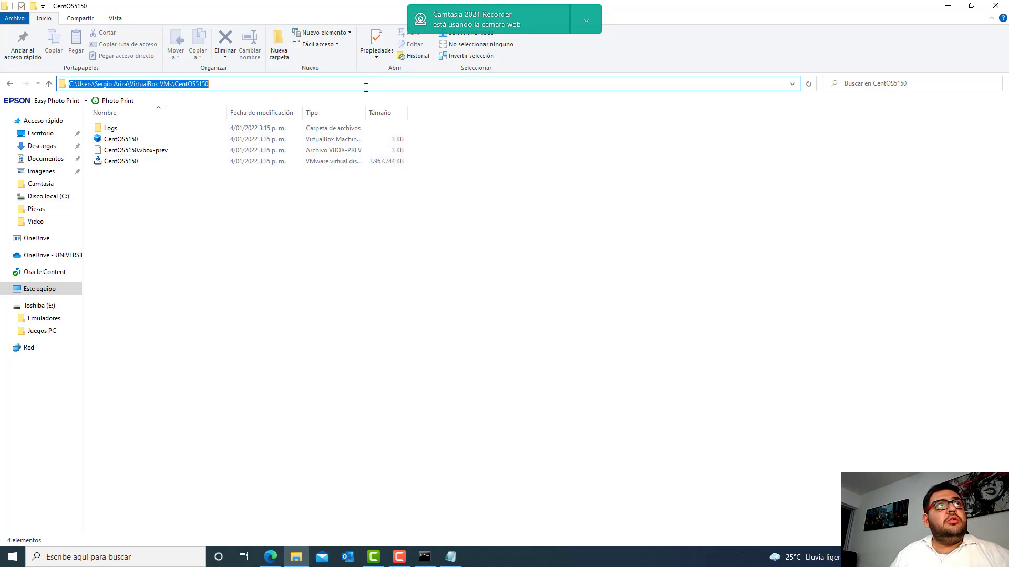
left_click(138, 221)
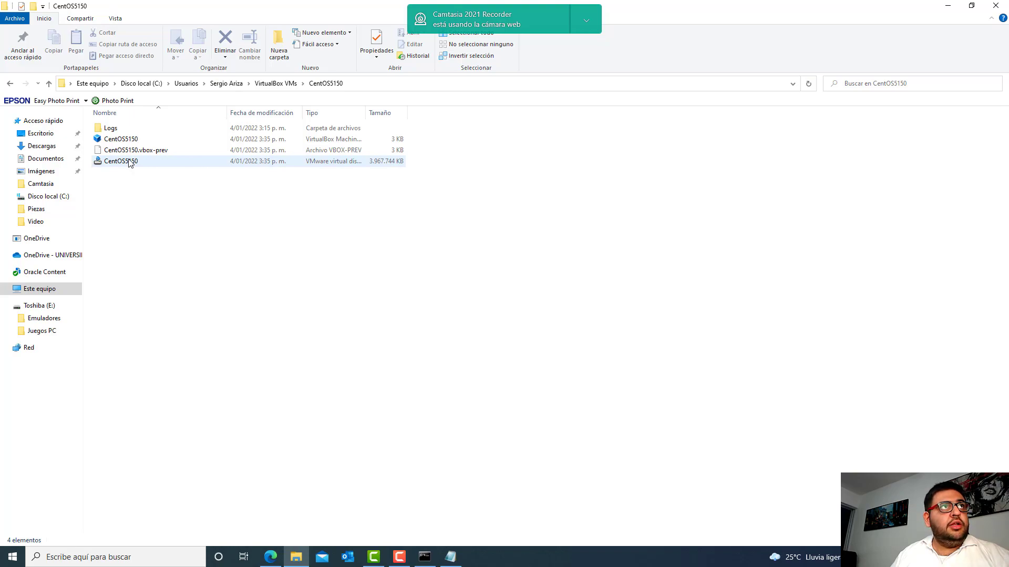
Copy the CentOS5150 VMDK file's full path with 'Copiar como ruta de acceso'.
right_click(130, 163)
right_click(116, 164)
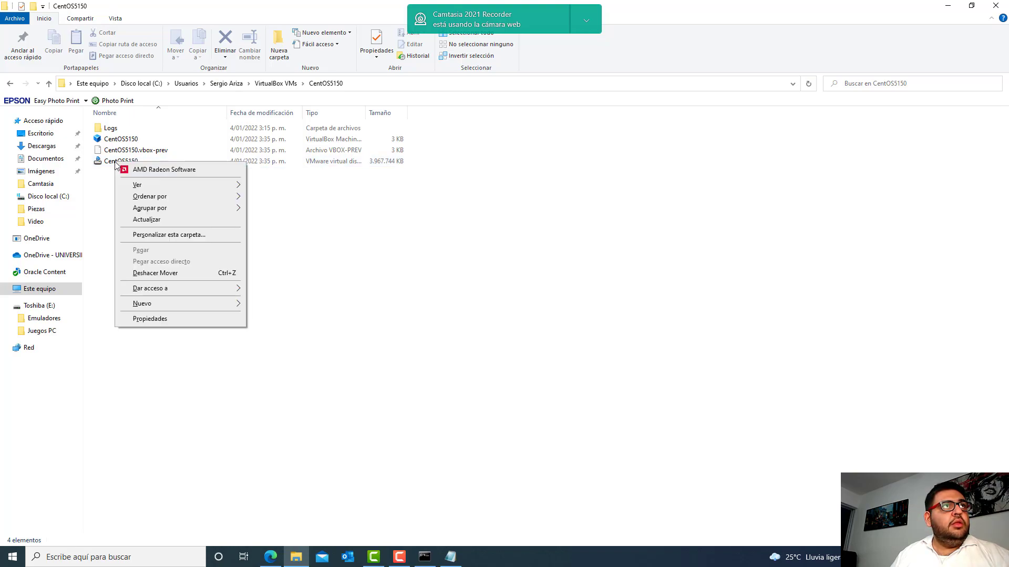
left_click(117, 164)
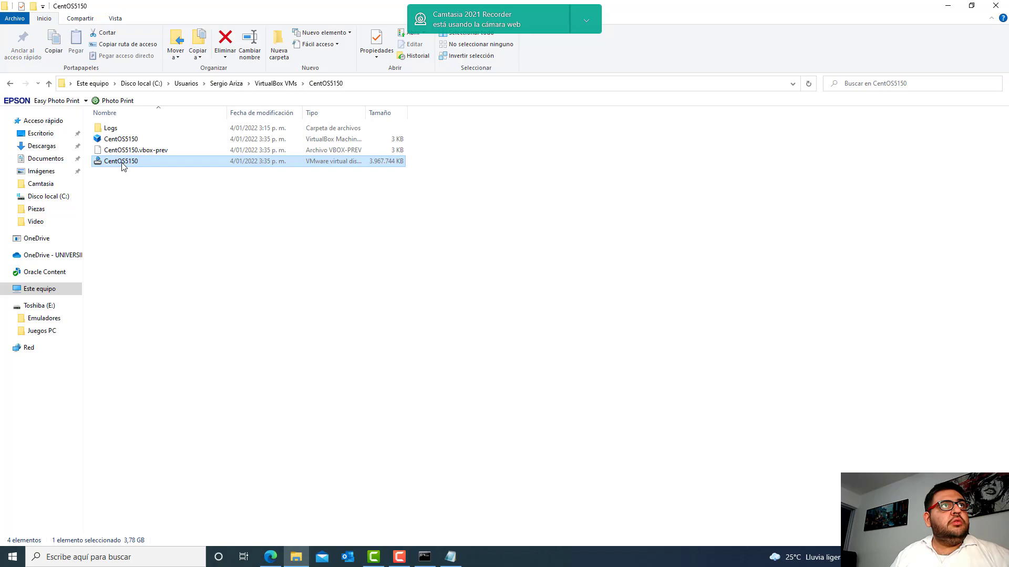
right_click(123, 165)
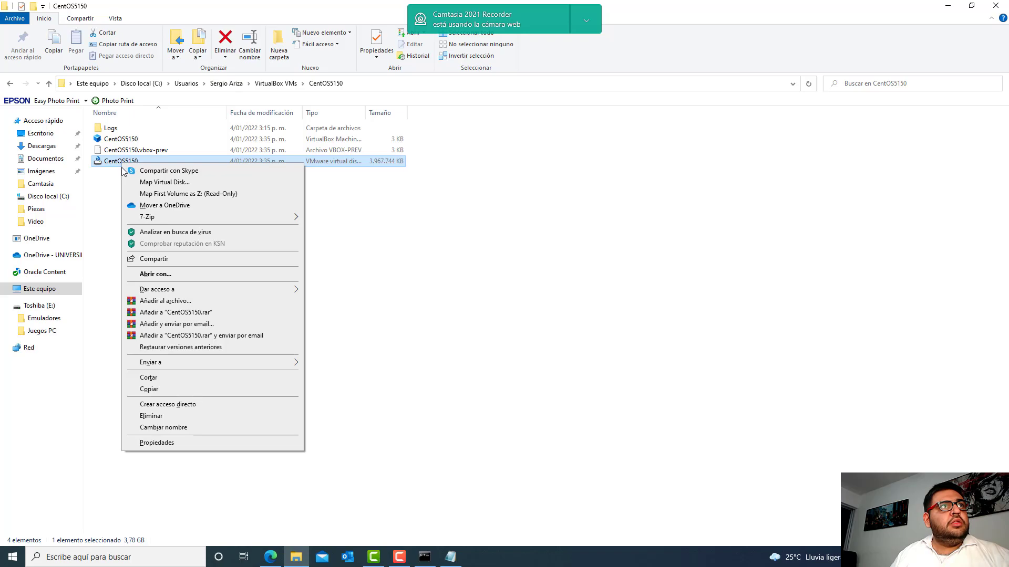
left_click(122, 175)
left_click(129, 164)
right_click(133, 165)
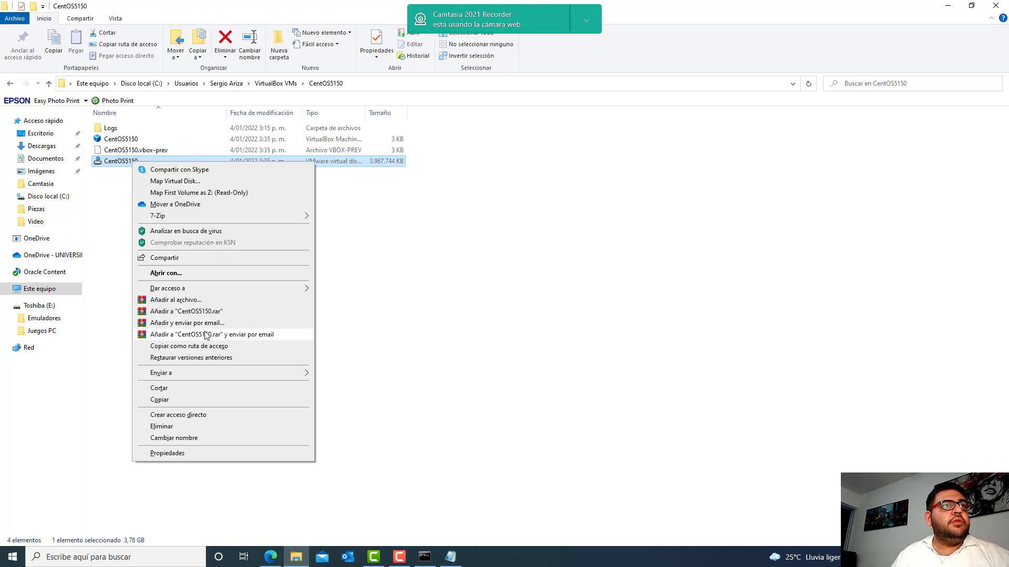
left_click(226, 349)
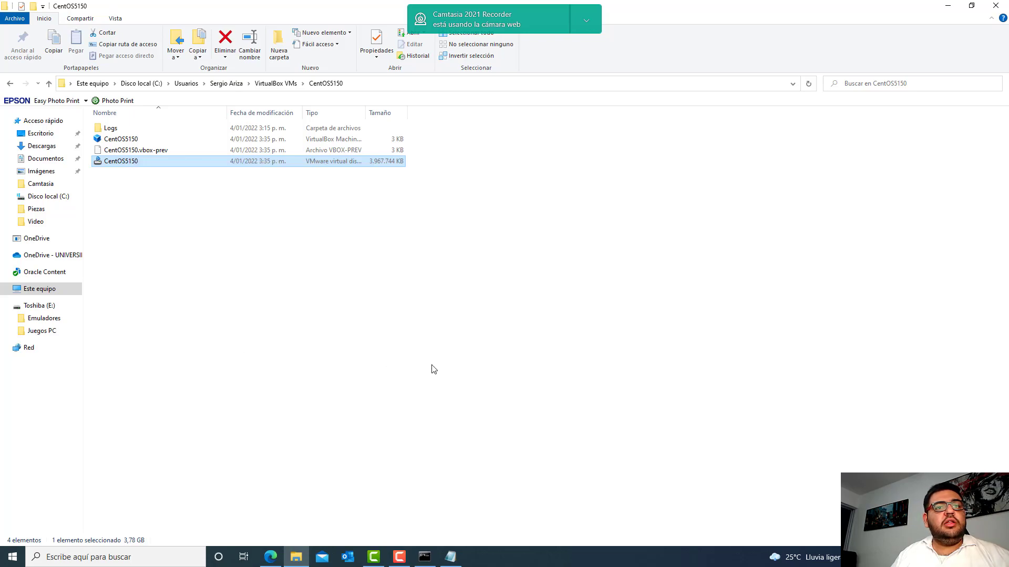
Paste the VMDK path after 'rclone -vv copy' and add the destination OCI:Test.
left_click(426, 558)
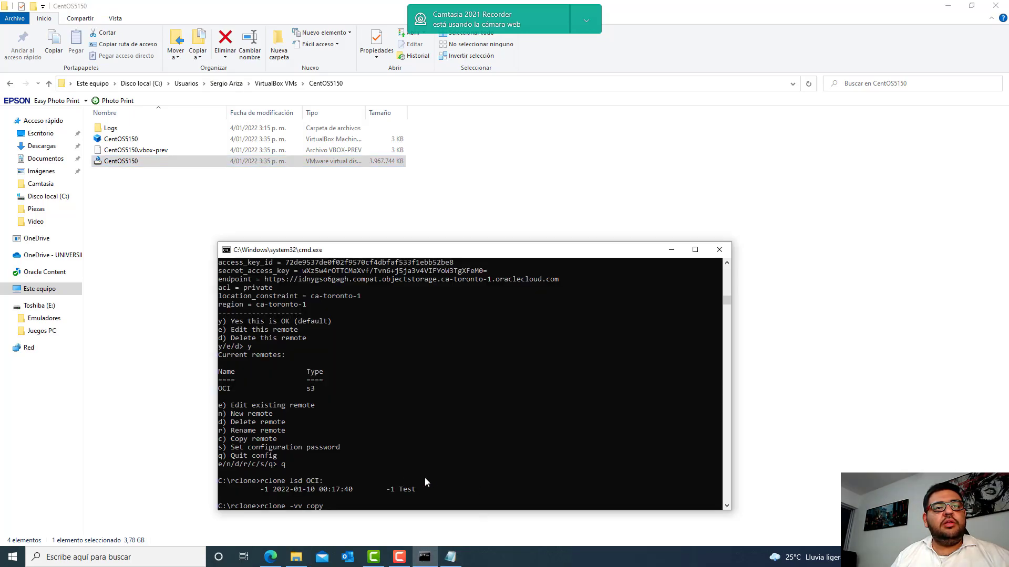
right_click(445, 474)
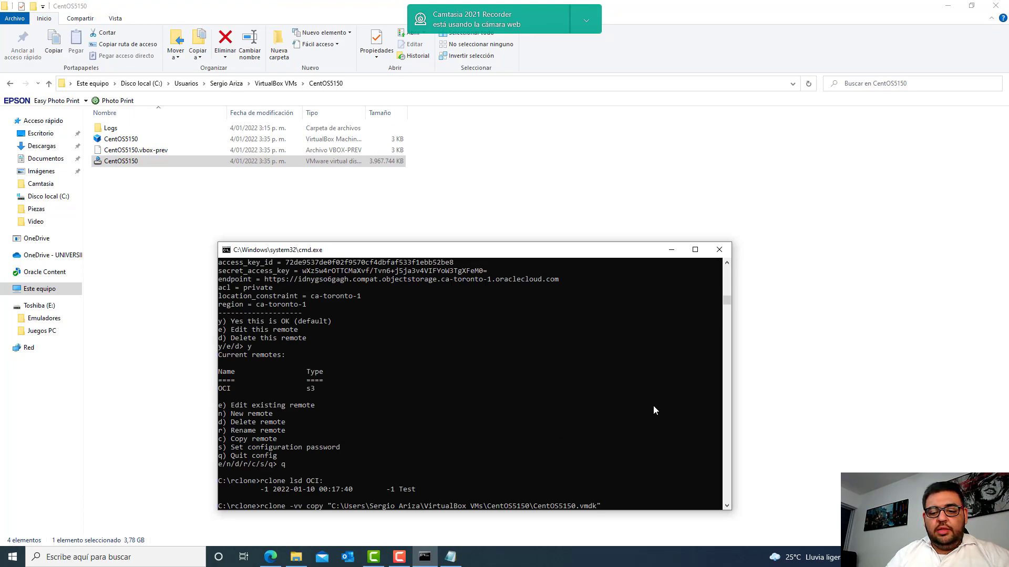
type("OCI")
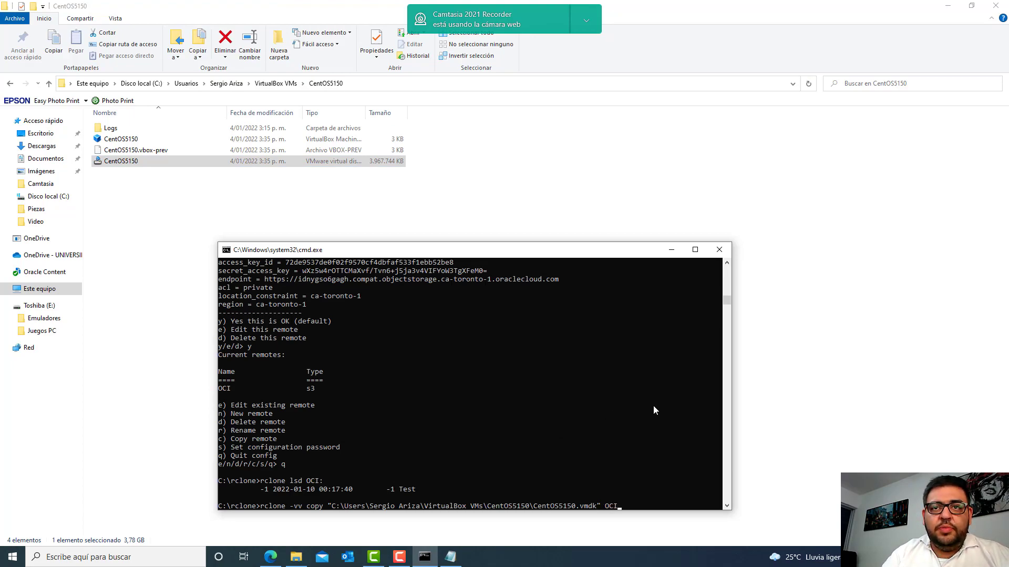
type(":")
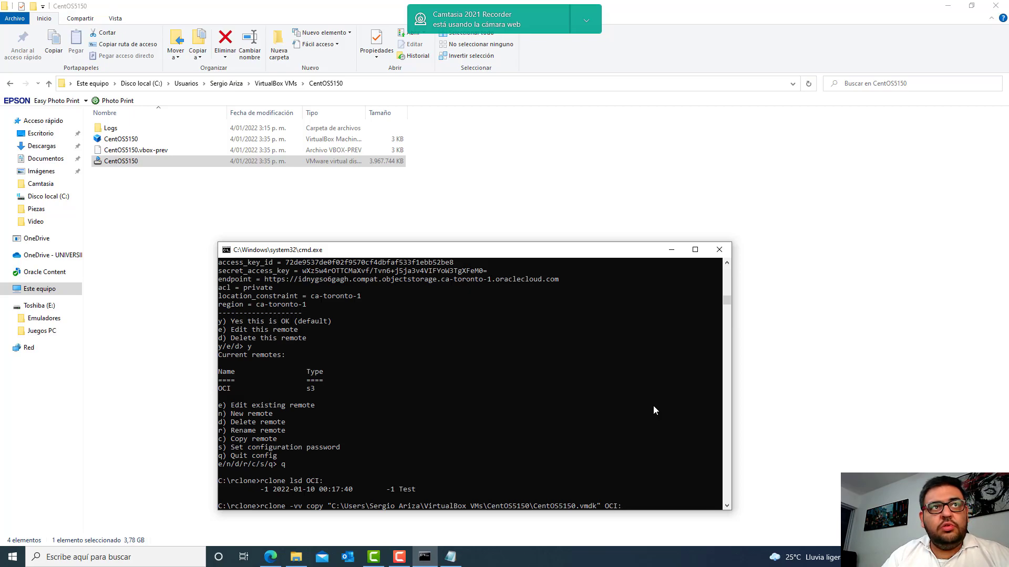
type("Test")
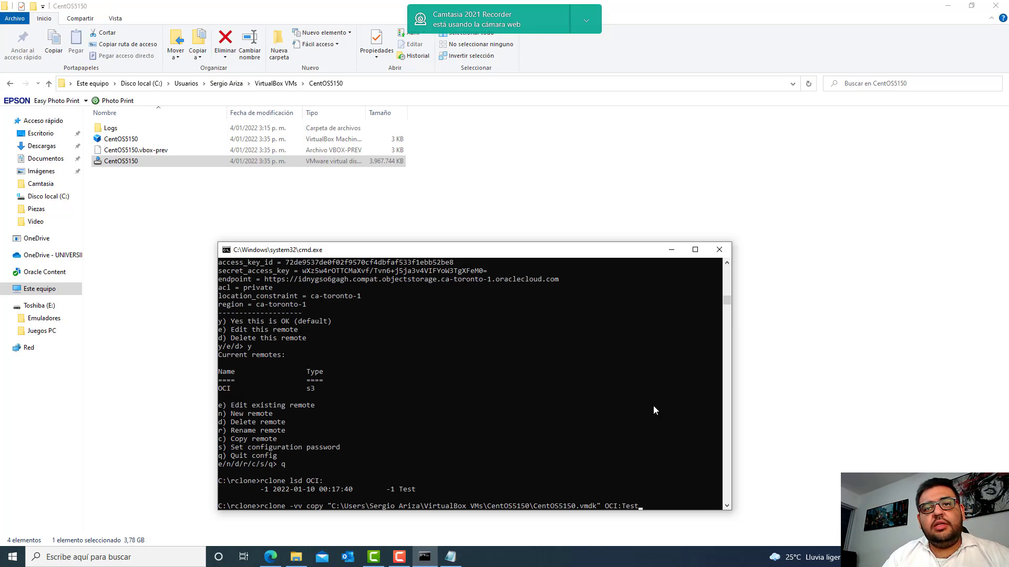
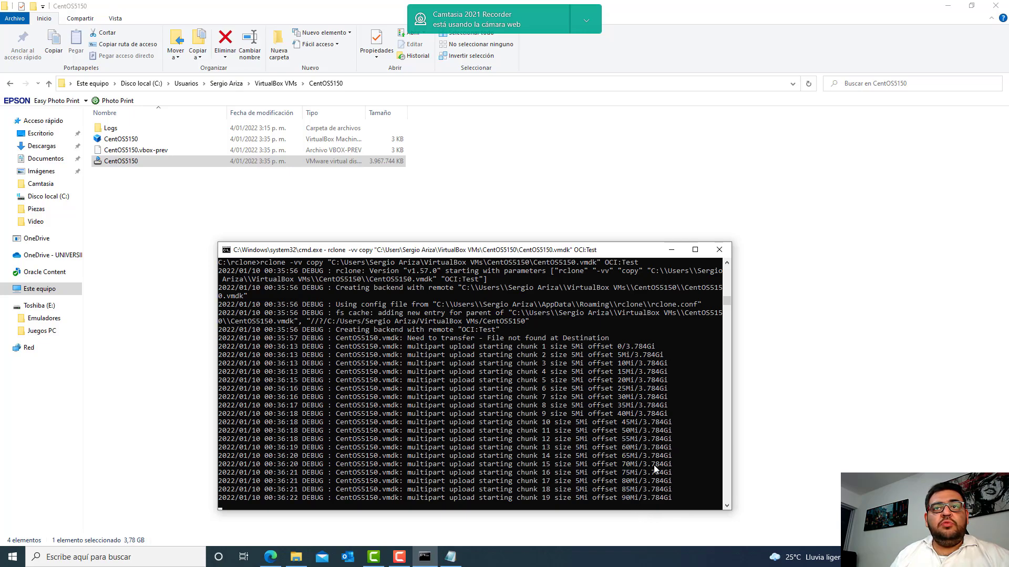
Reopen the Test bucket from the Object Storage list to check the upload, then return to the terminal.
left_click(270, 557)
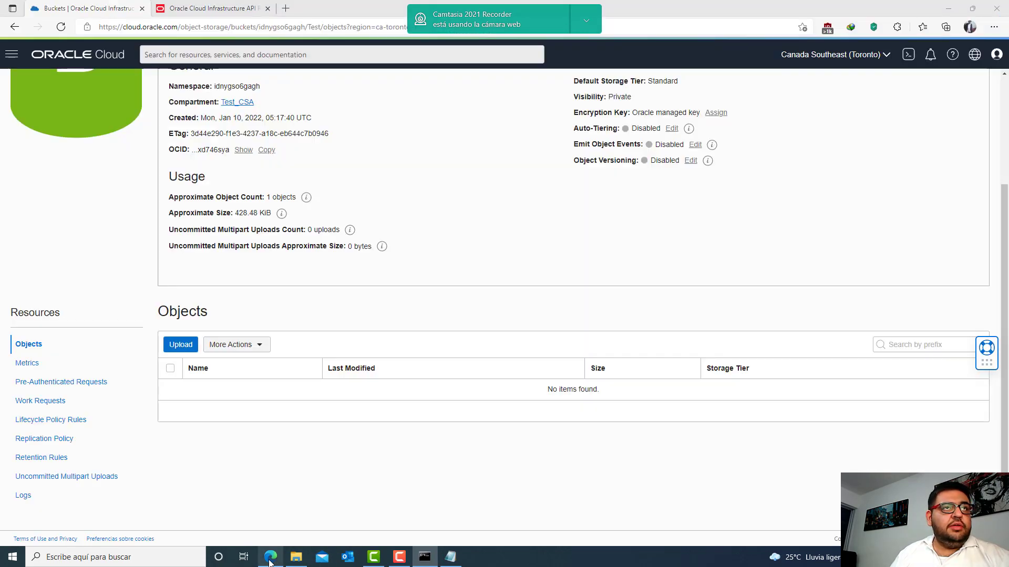
scroll(245, 441, "up", 5)
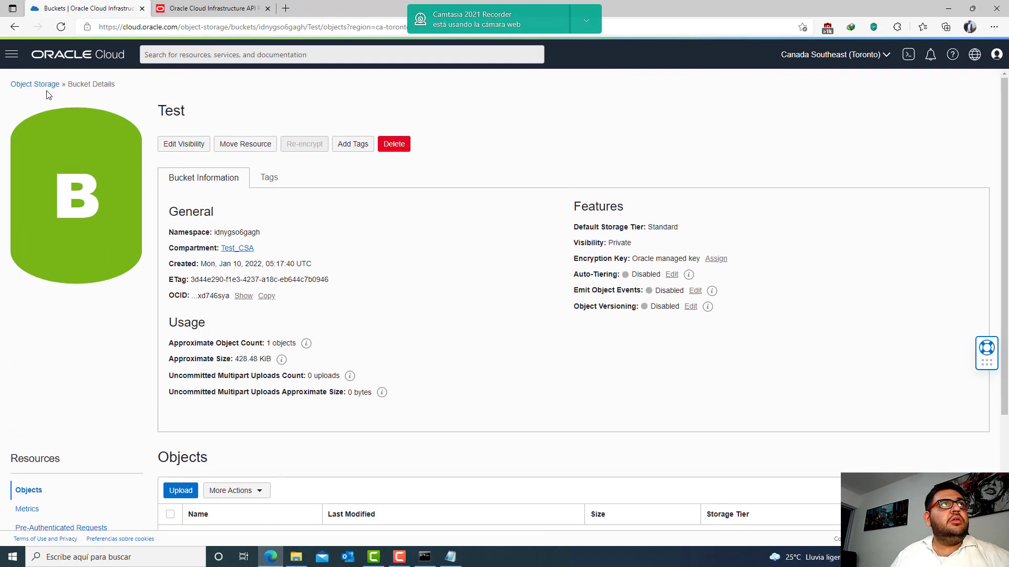
left_click(48, 90)
left_click(177, 197)
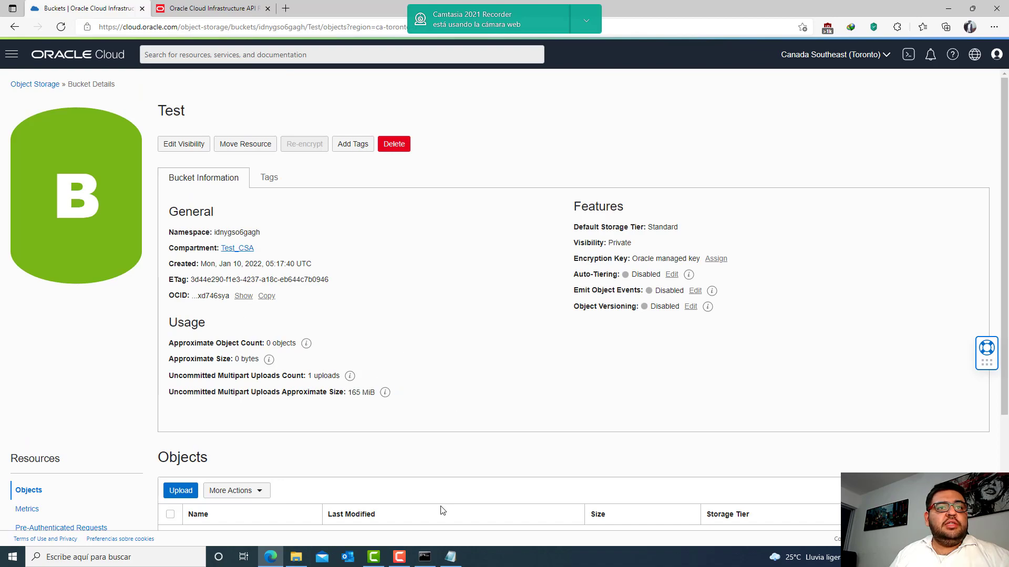
left_click(425, 557)
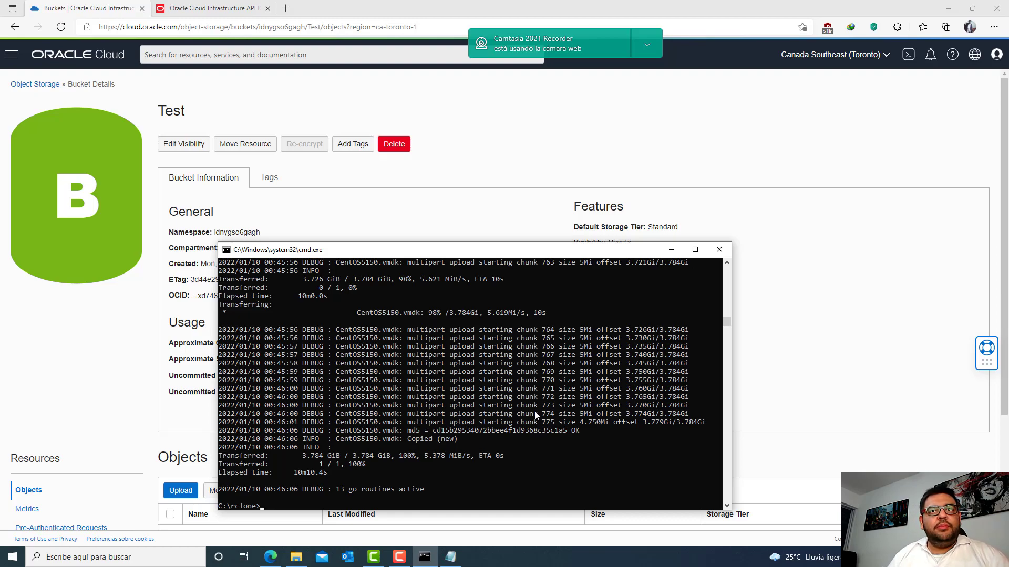
left_click_drag(626, 414, 683, 418)
left_click(670, 415)
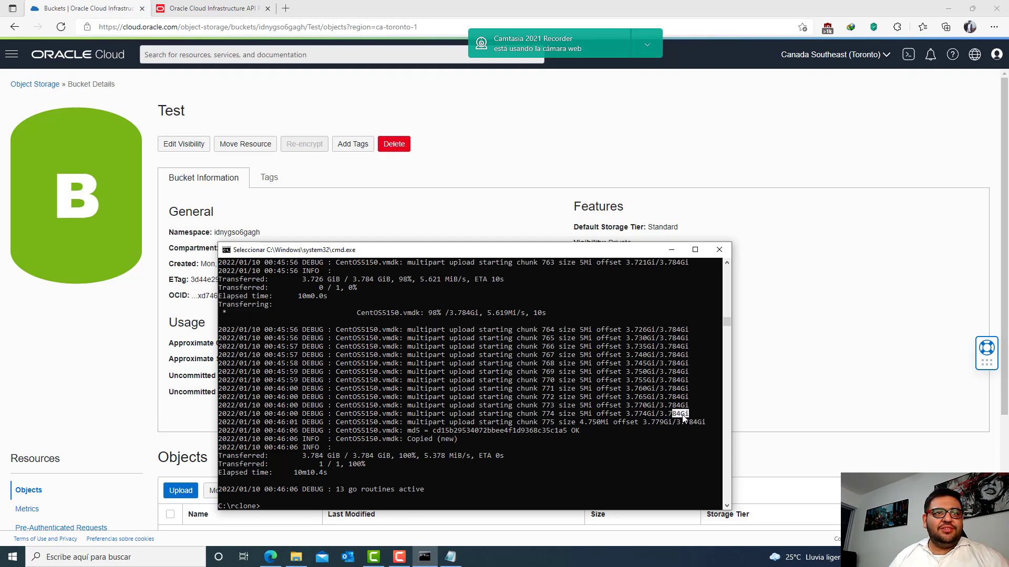
left_click_drag(289, 472, 337, 472)
left_click(370, 472)
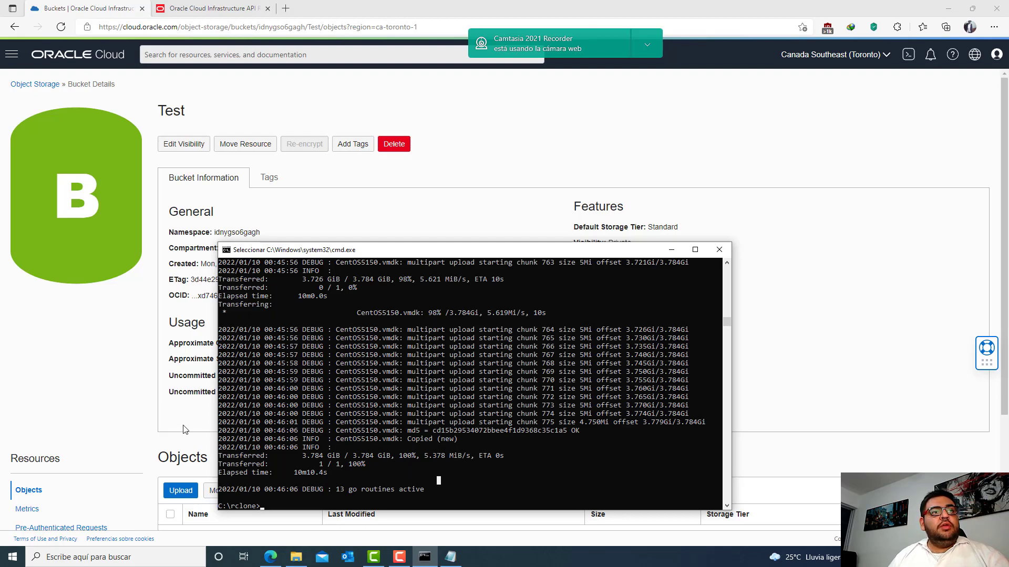
Reload the Test bucket page so CentOS5150.vmdk (3.78 GiB) appears under Objects.
left_click(162, 420)
scroll(341, 450, "down", 3)
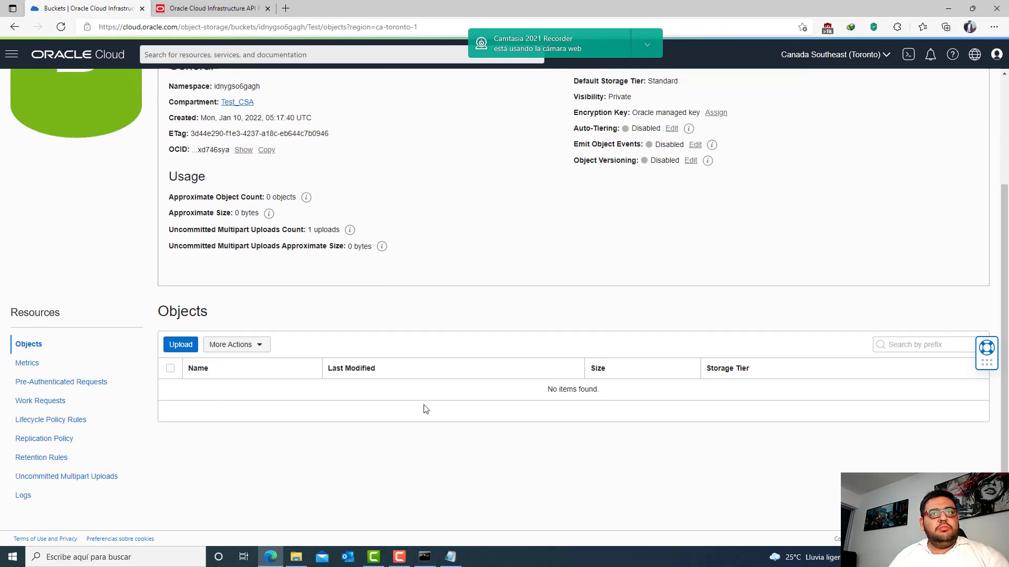
key("F5")
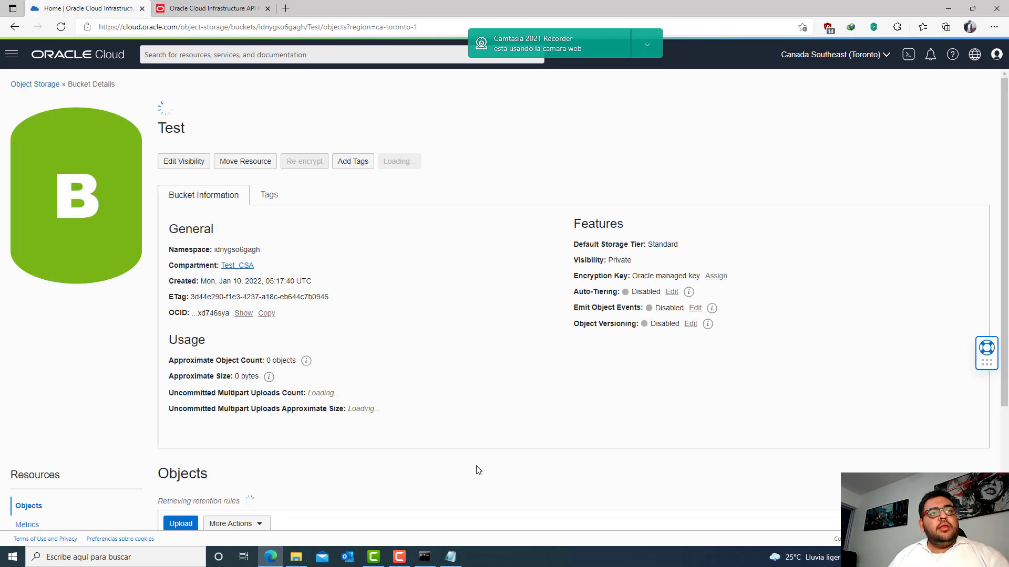
scroll(417, 458, "down", 3)
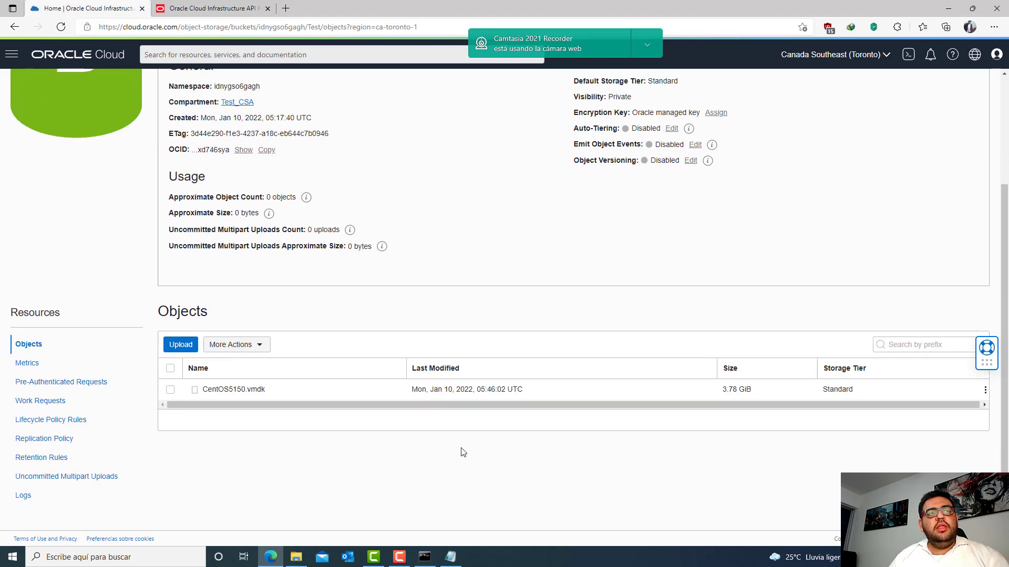
Bring up the actions menu for the CentOS5150.vmdk object.
left_click_drag(266, 389, 168, 394)
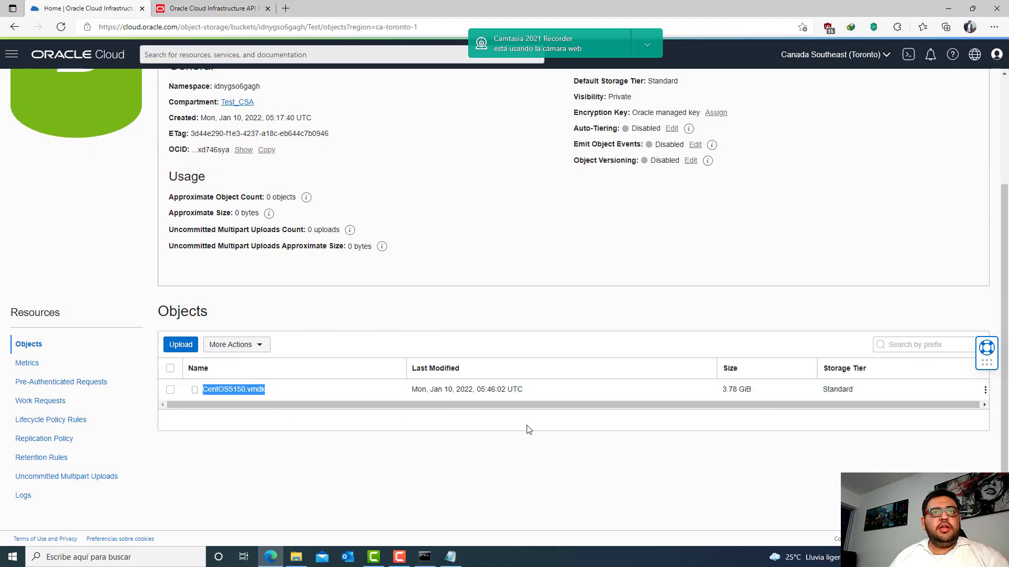
left_click(629, 399)
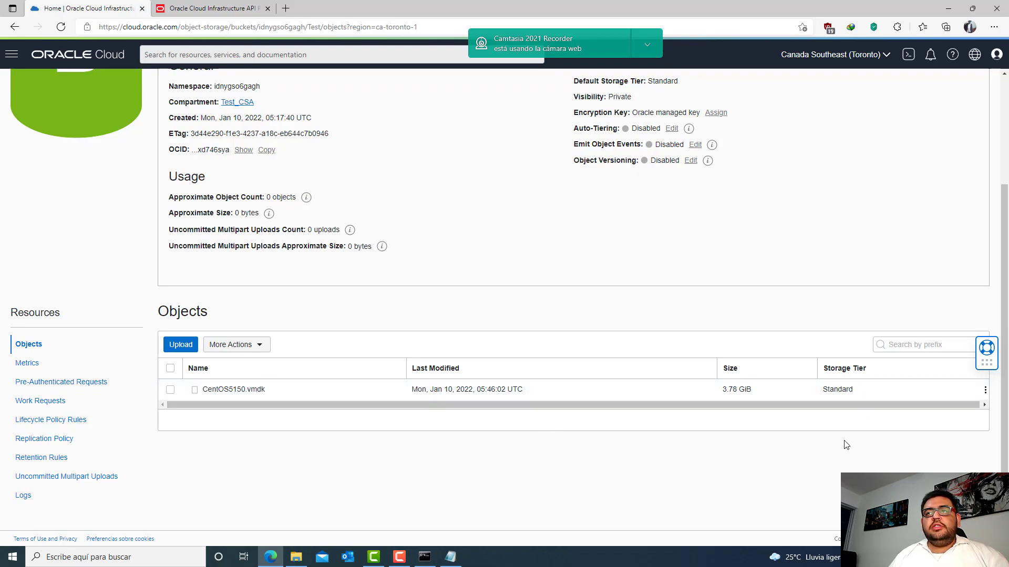
left_click(985, 391)
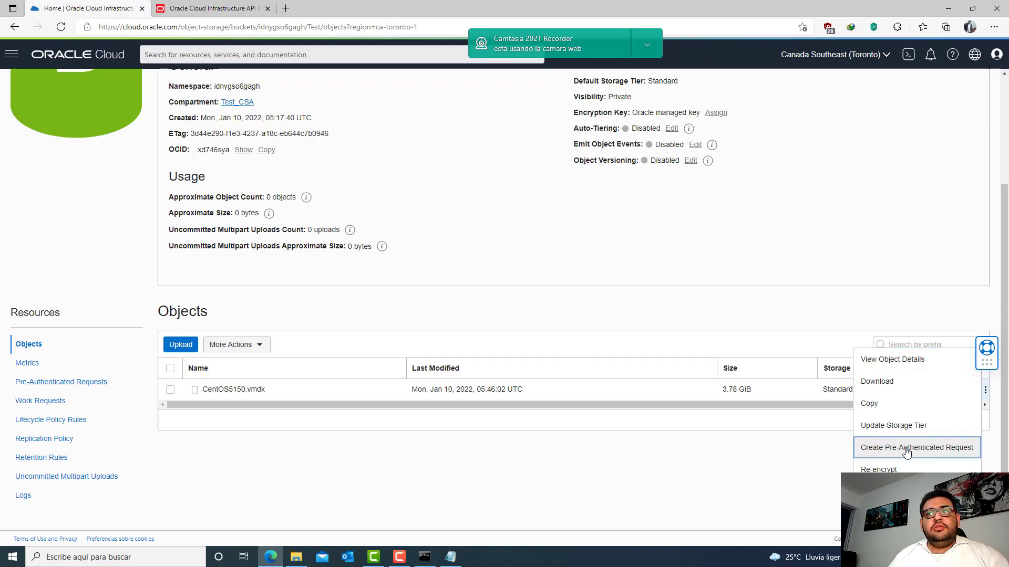
left_click(906, 451)
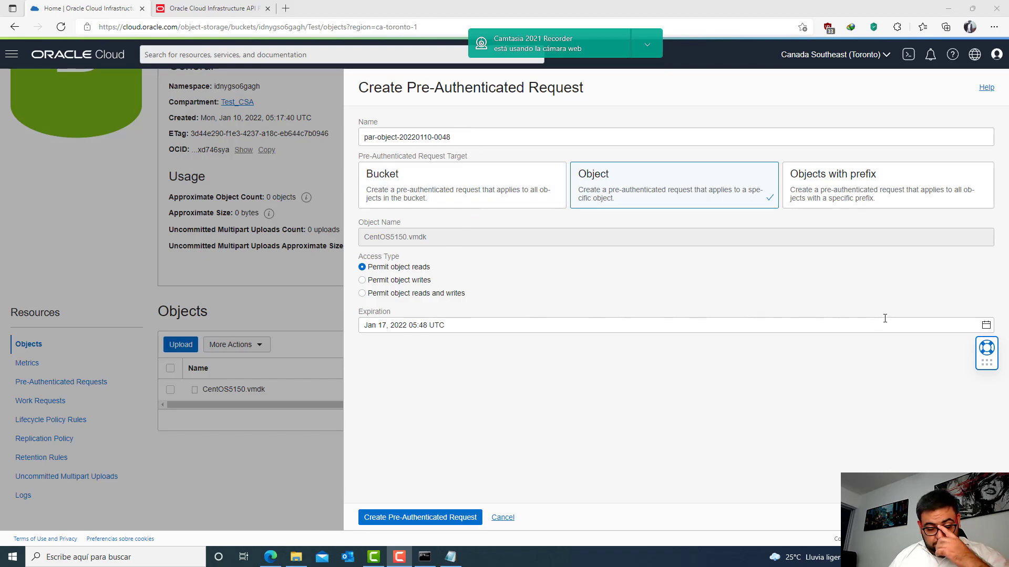
left_click(987, 326)
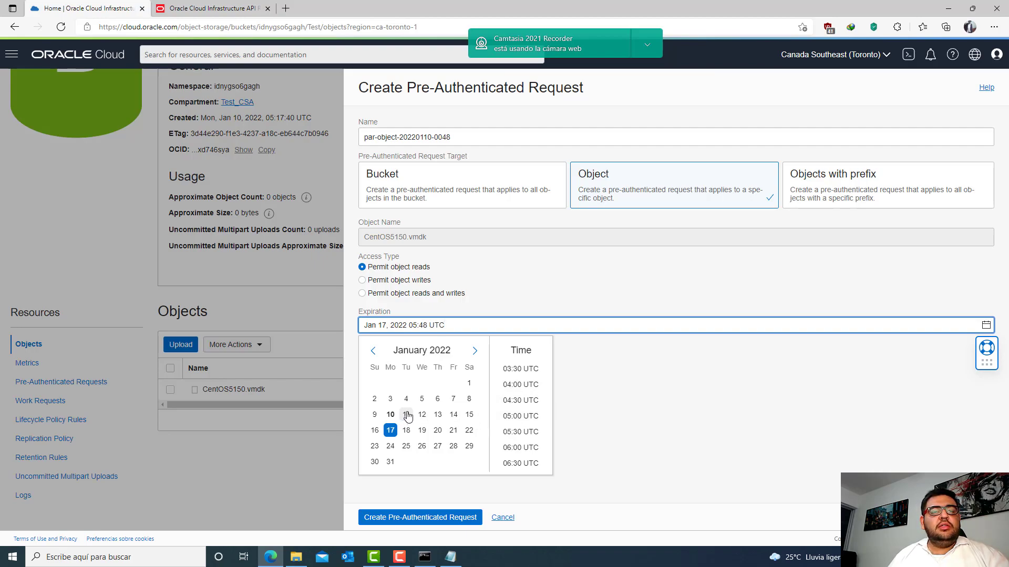
left_click(407, 416)
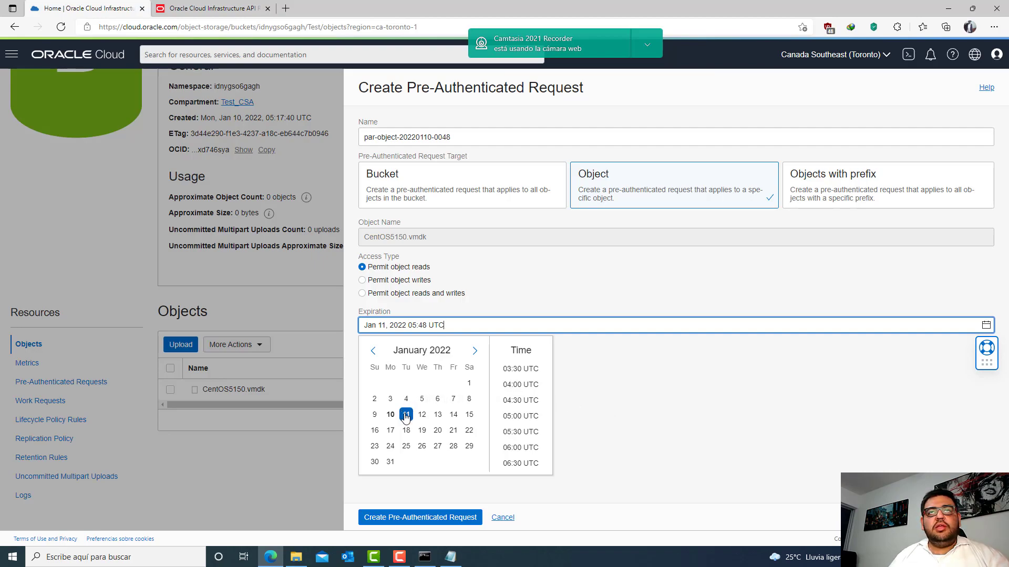
left_click(682, 430)
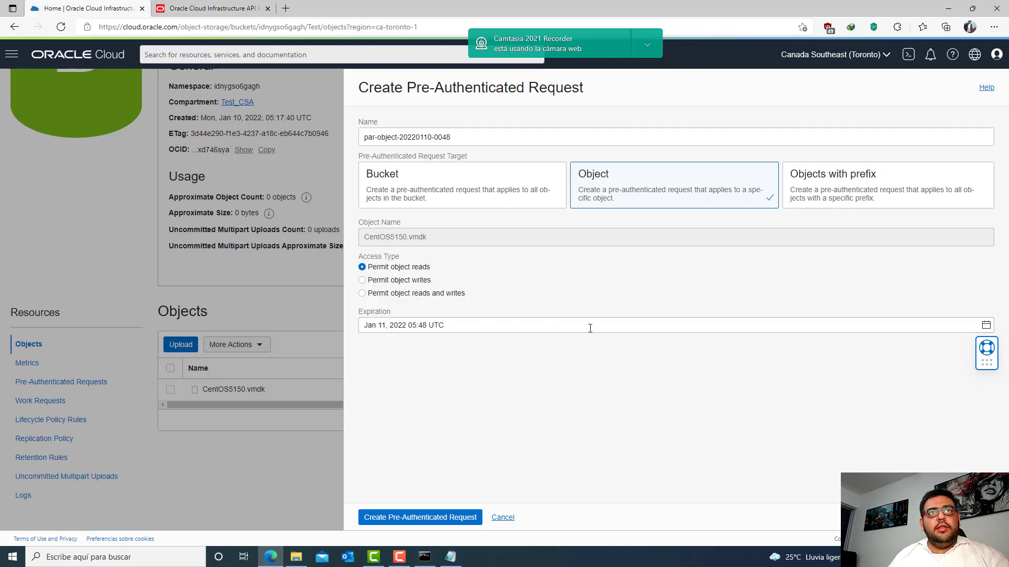
left_click(984, 324)
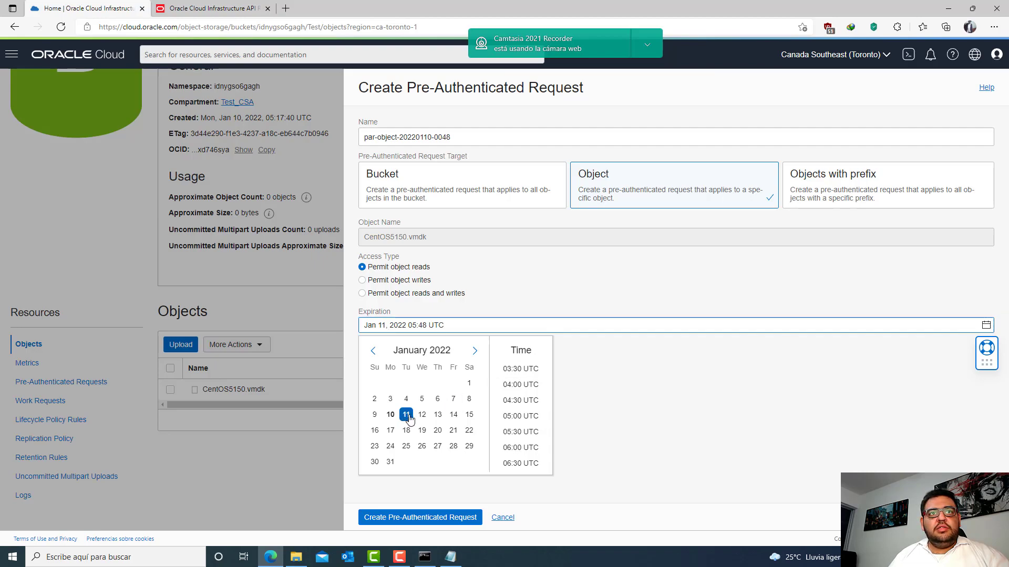
left_click(654, 382)
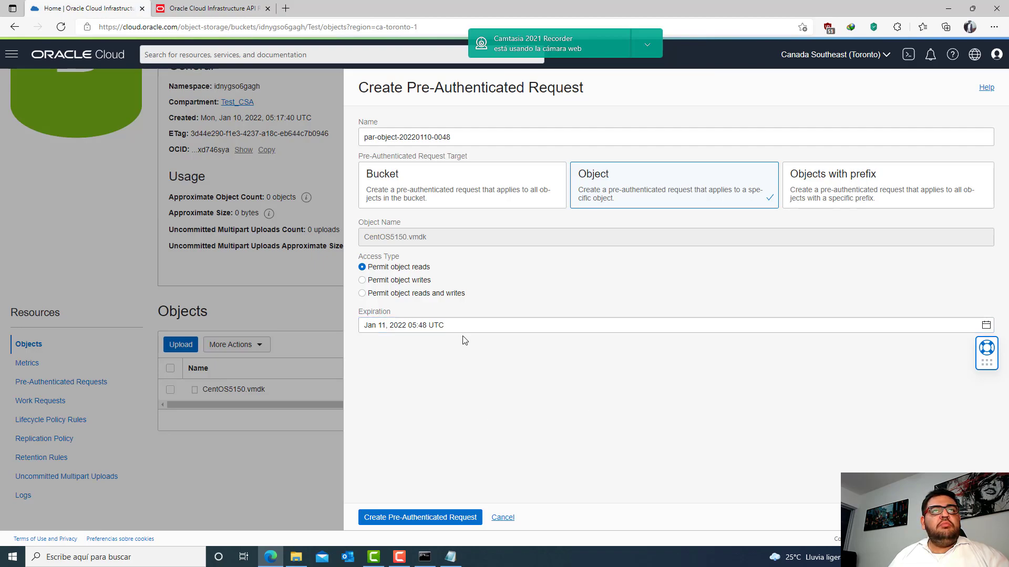
left_click(448, 524)
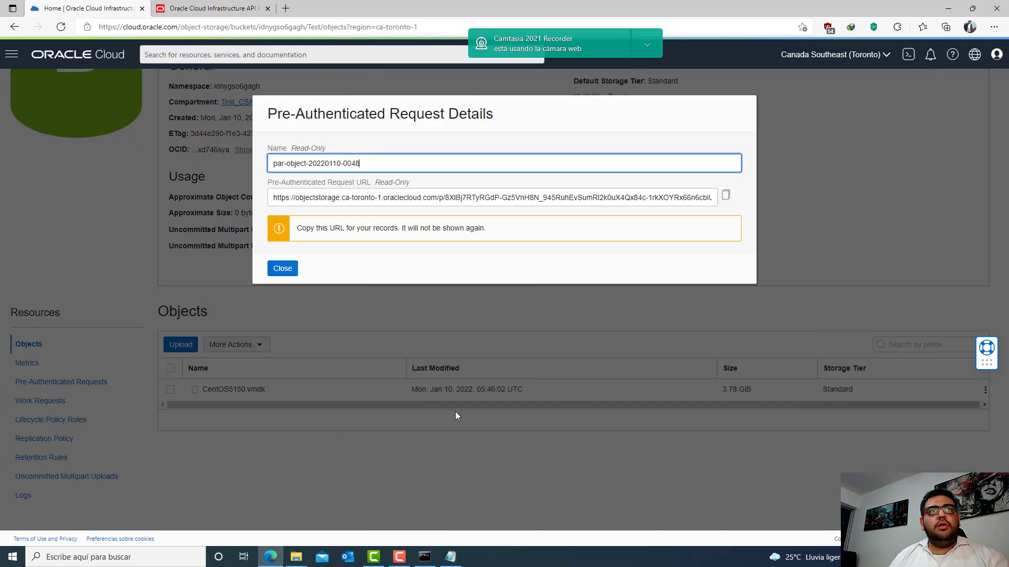
Paste the CentOS5150.vmdk pre-authenticated URL into the Notepad notes on its own line.
left_click(725, 196)
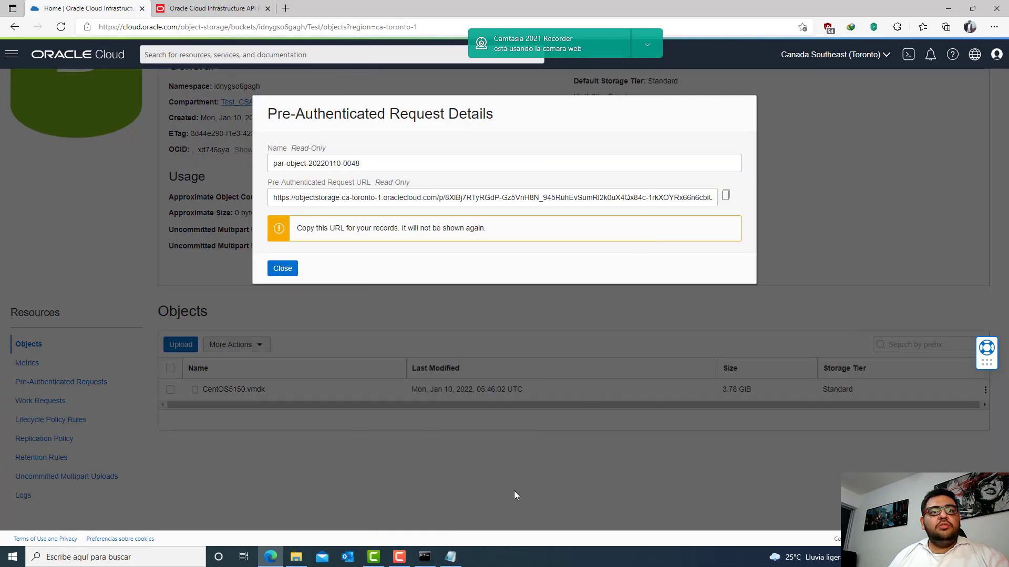
left_click(451, 557)
left_click(615, 324)
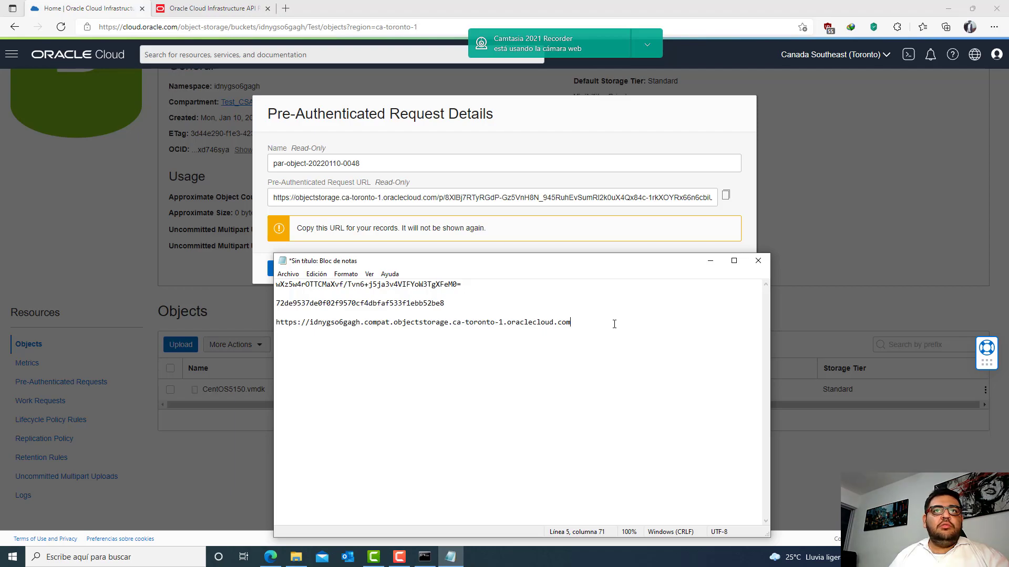
key("ctrl+v")
left_click_drag(558, 358, 278, 342)
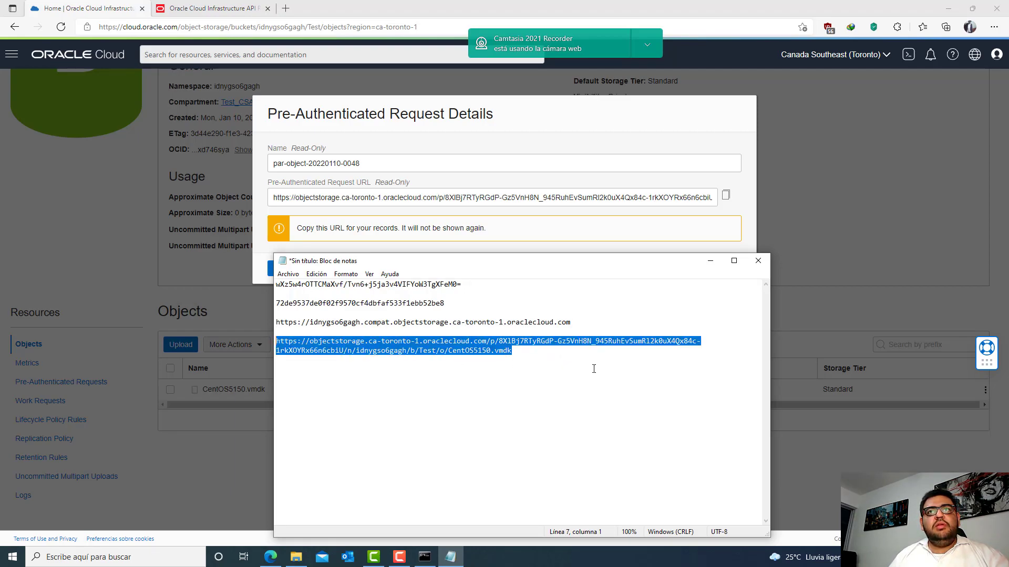
left_click(286, 8)
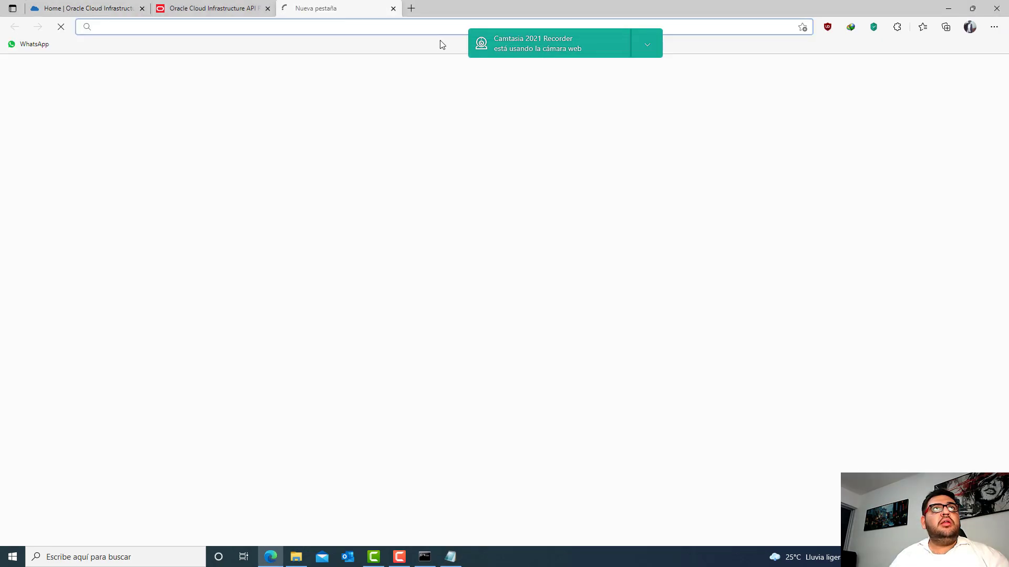
Load the pre-authenticated URL in the new tab, starting the CentOS5150.vmdk download.
key("ctrl+v")
key("Return")
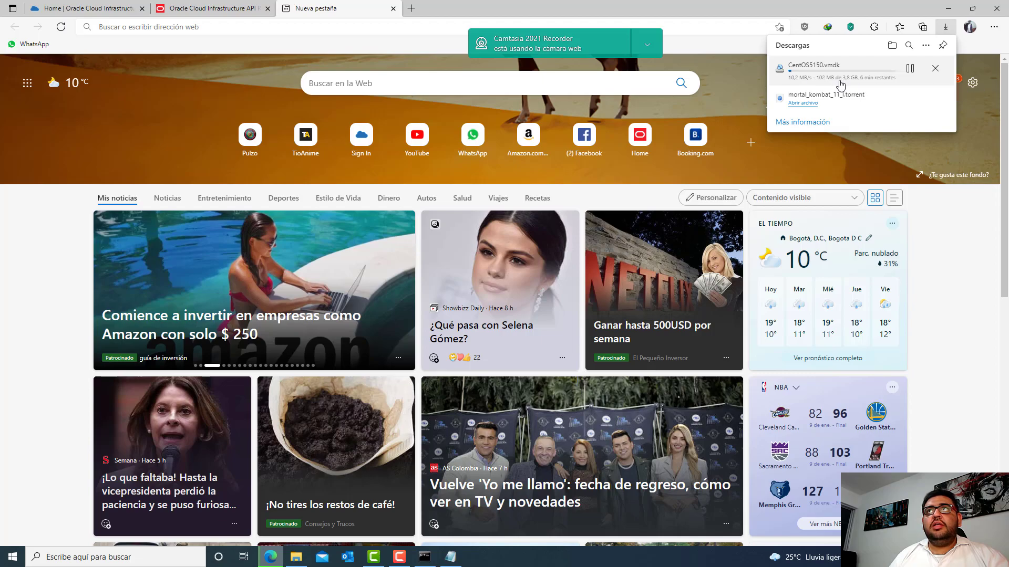
left_click(802, 122)
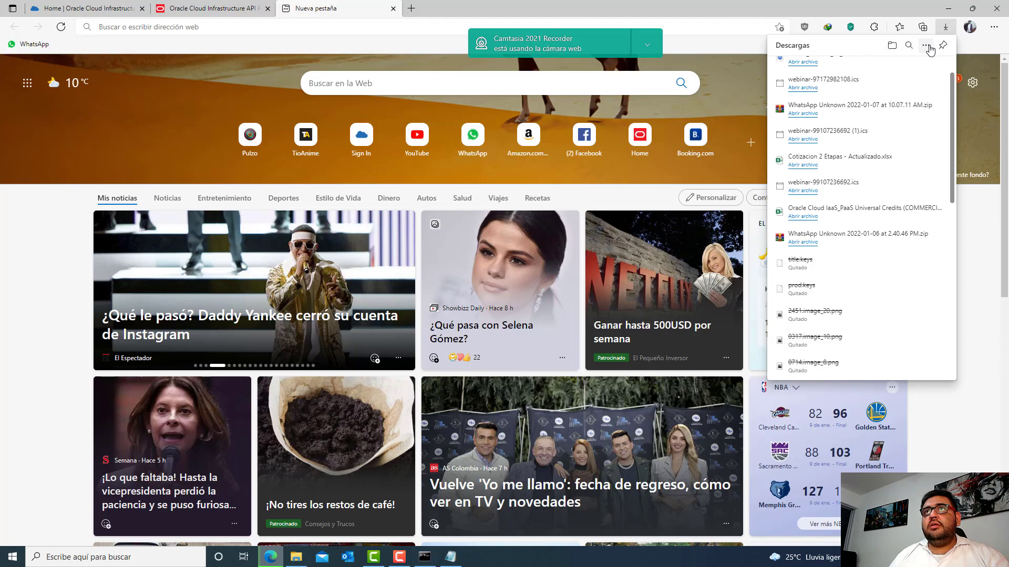
scroll(896, 98, "up", 1)
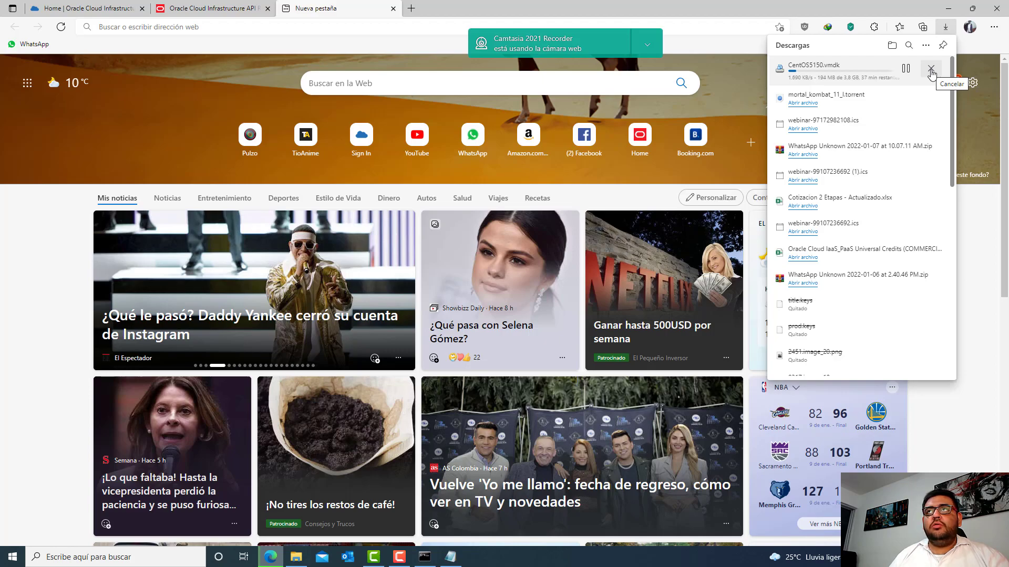
Cancel the CentOS5150.vmdk download at 194 MB and close the new tab.
left_click(931, 70)
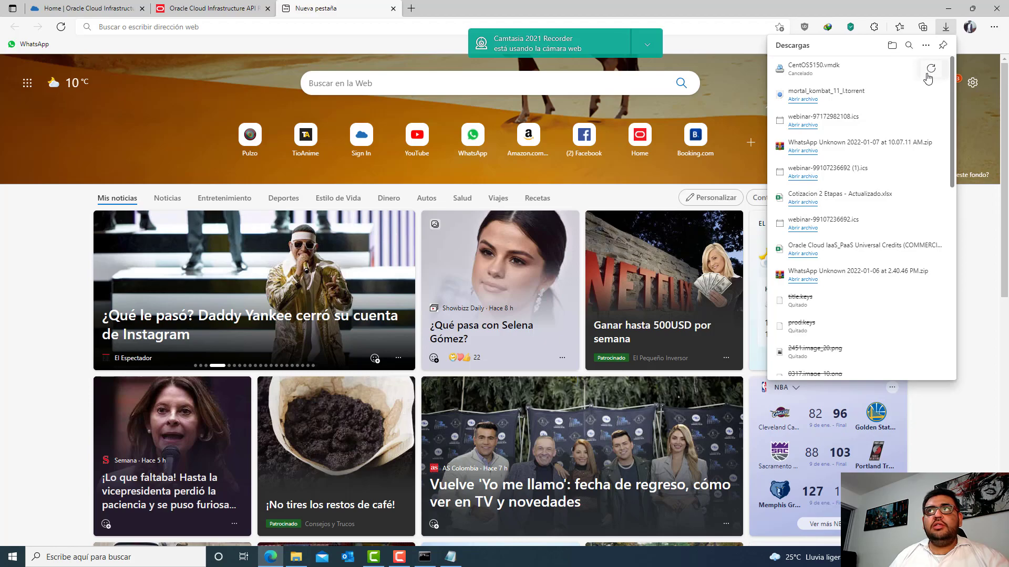
left_click(368, 13)
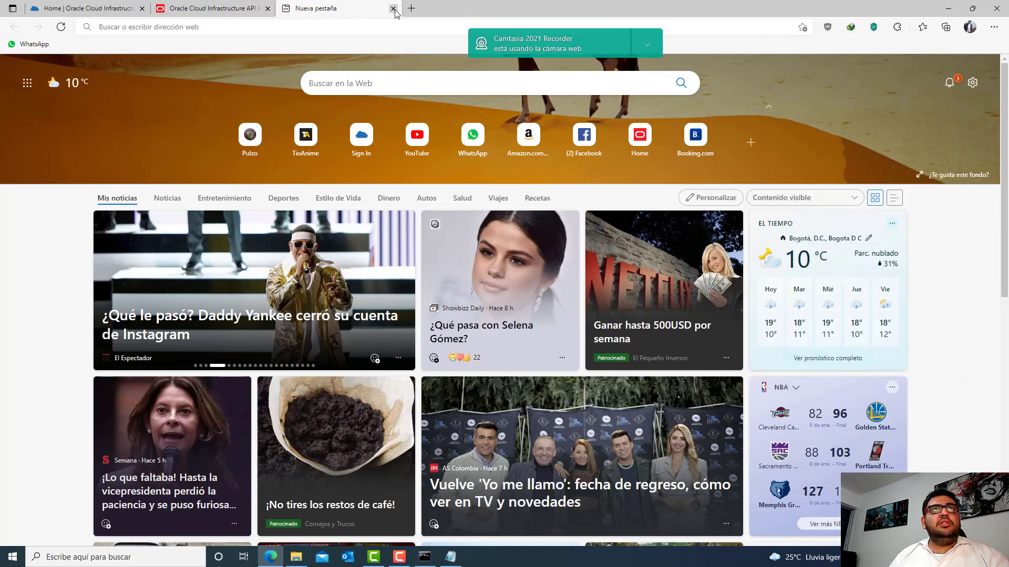
left_click(393, 9)
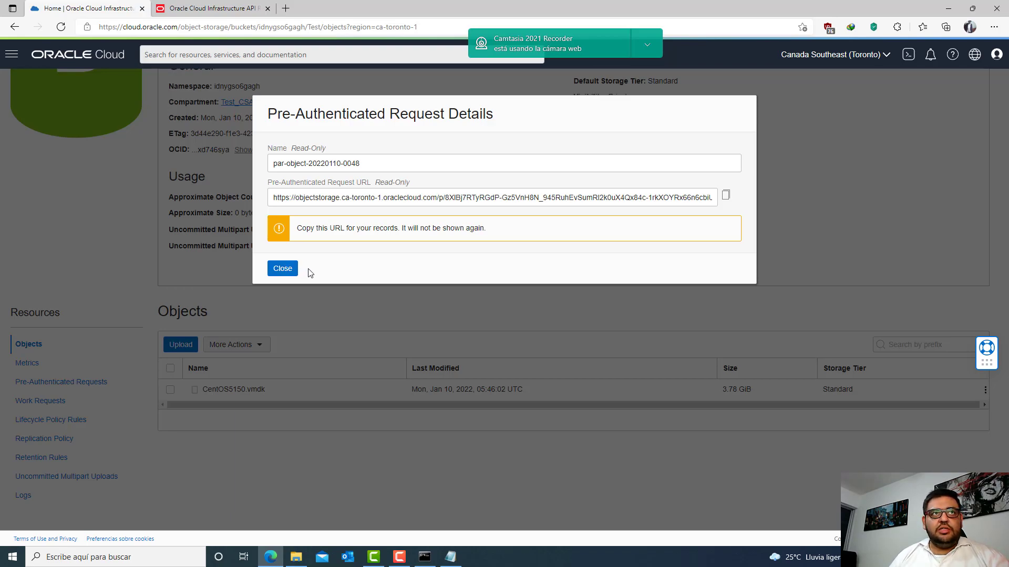
Dismiss the request details and view the Test bucket's empty Lifecycle Policy Rules list.
left_click(282, 269)
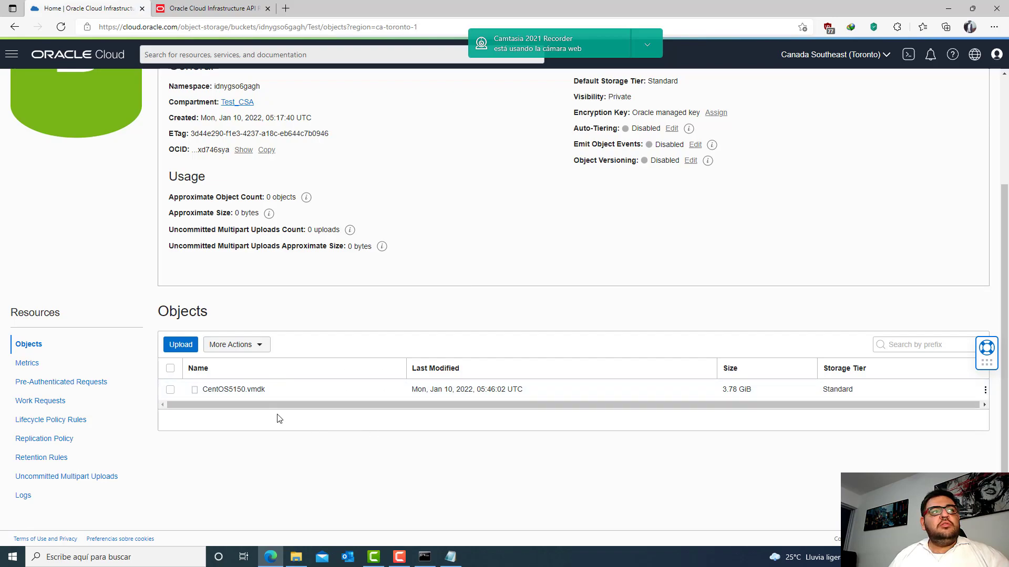
left_click(44, 422)
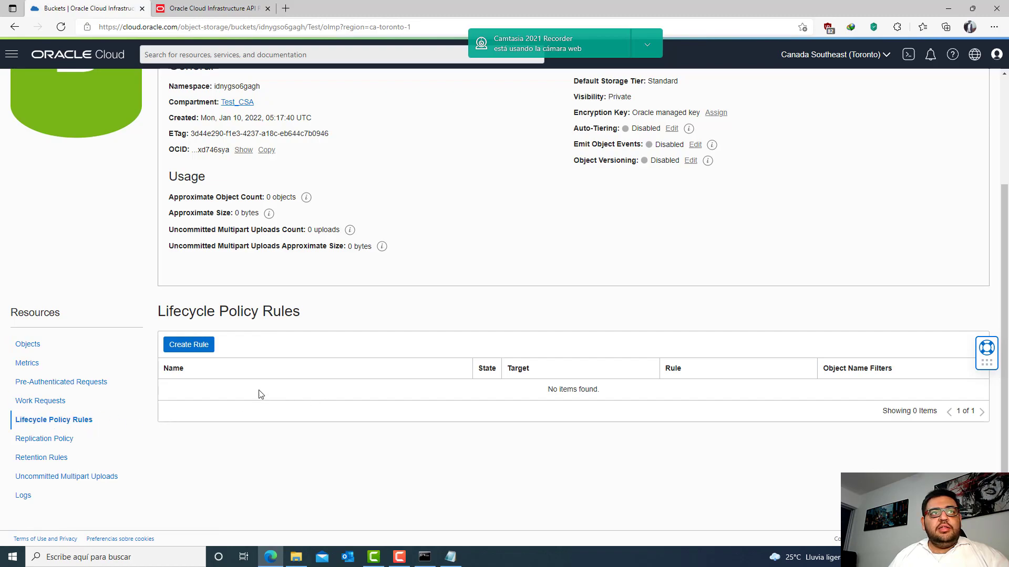
Fill a new lifecycle rule named Test: all objects, Move to Archive after 30 days.
left_click(192, 345)
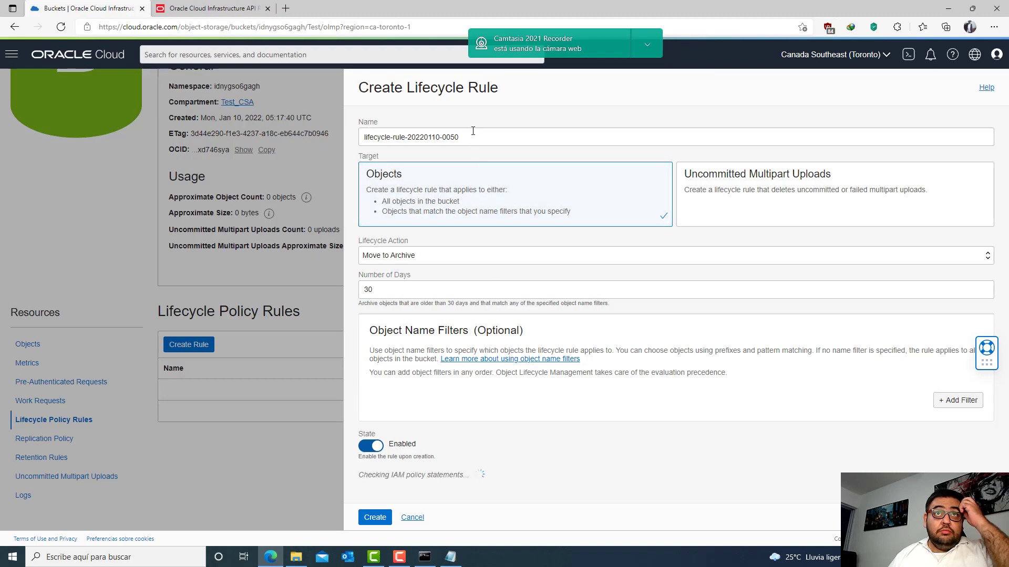
left_click_drag(473, 131, 327, 131)
type("Test")
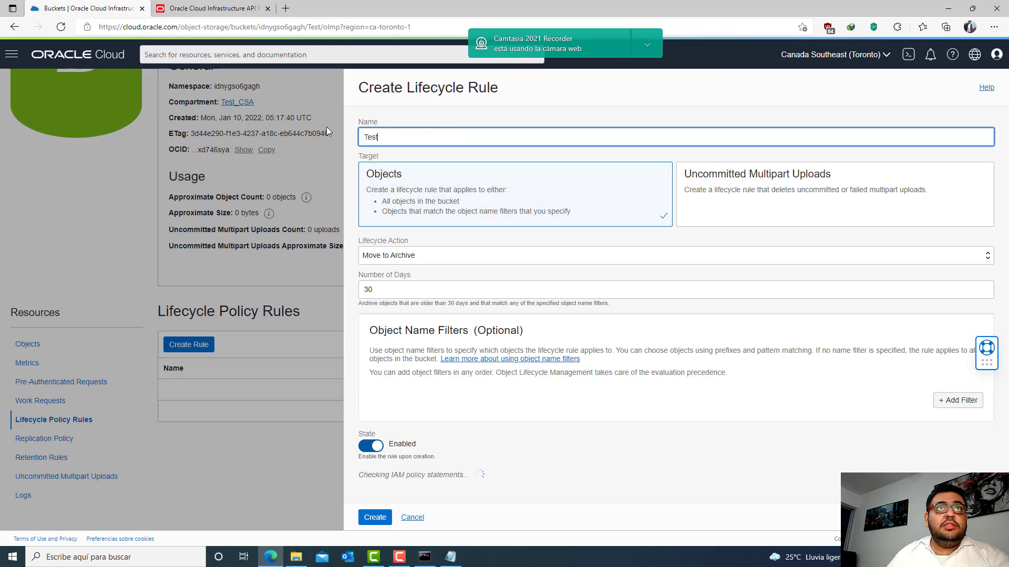
left_click(461, 195)
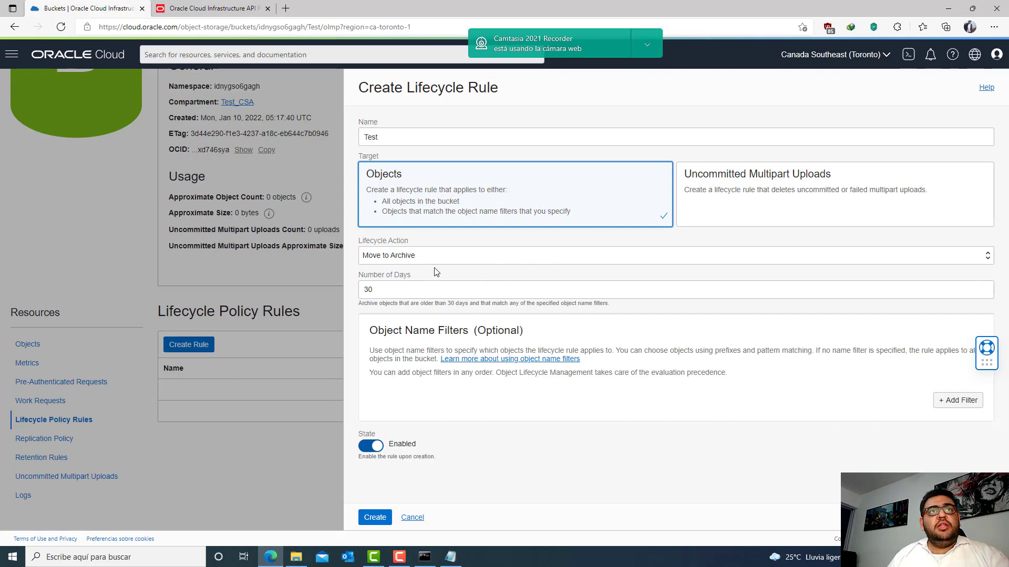
left_click(400, 289)
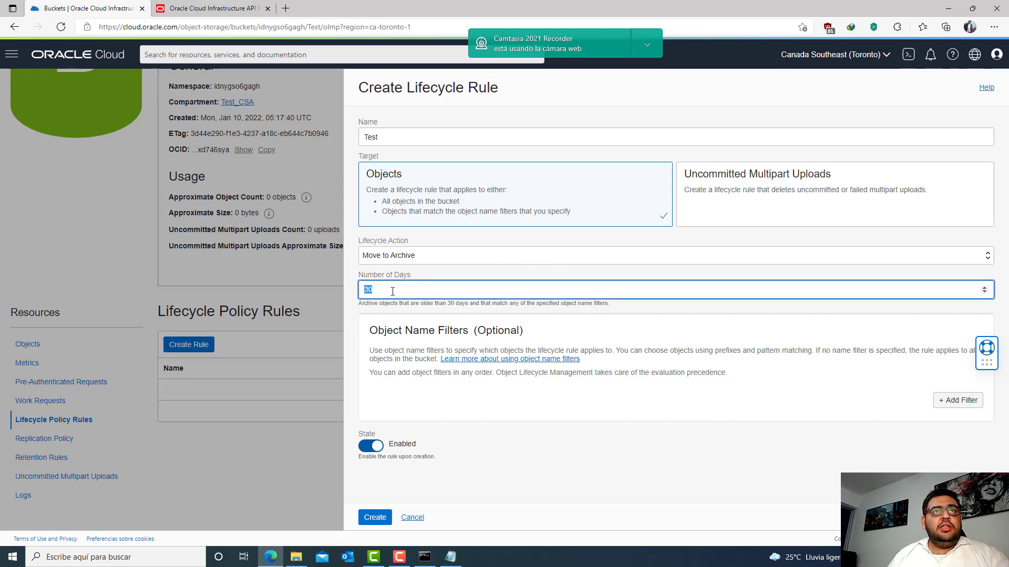
left_click(436, 258)
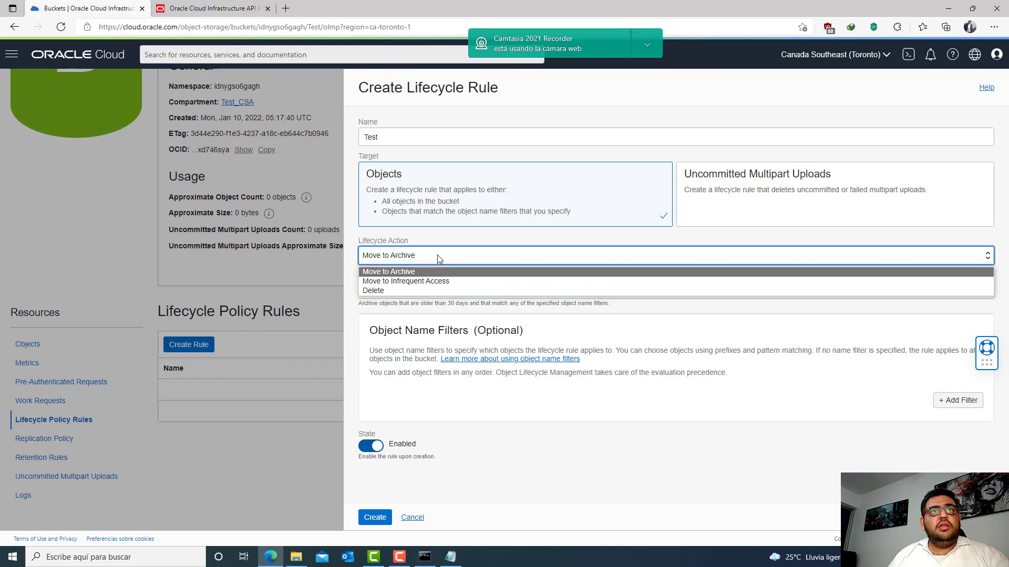
left_click(689, 235)
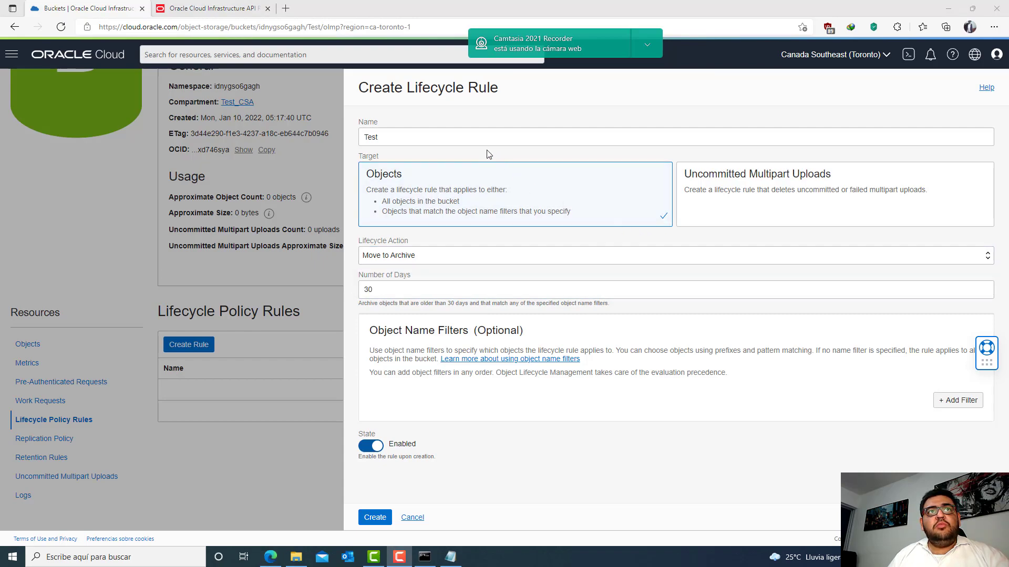
left_click(417, 255)
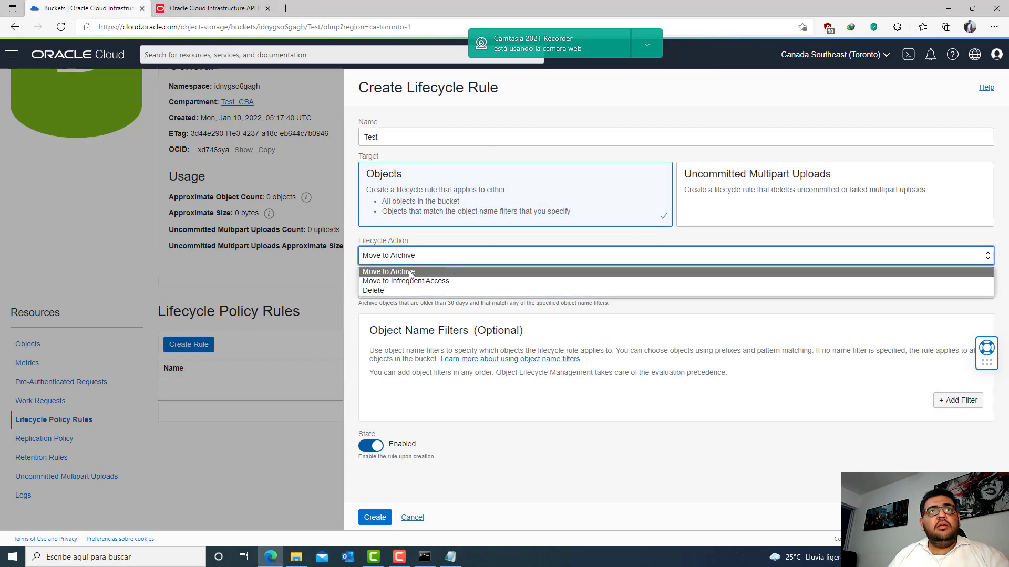
left_click(421, 271)
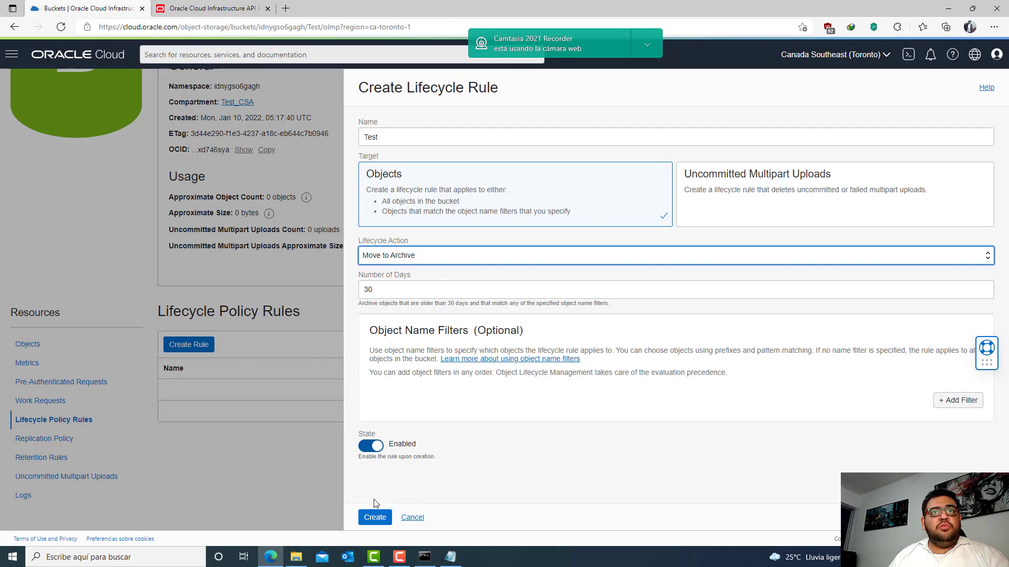
Submit the Test lifecycle rule, which is rejected with an IAM permissions error.
left_click(377, 518)
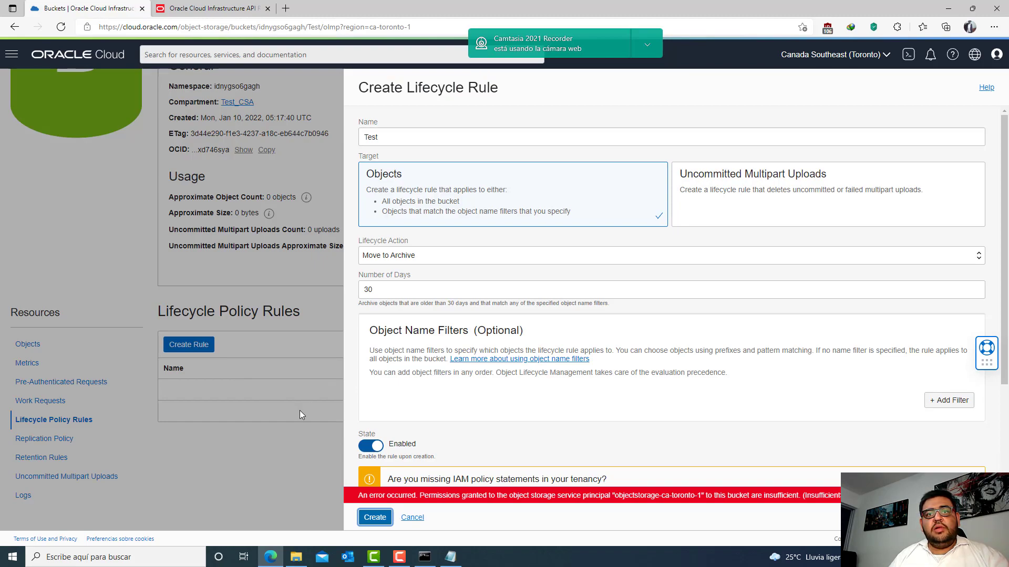
left_click_drag(392, 496, 608, 496)
scroll(619, 412, "down", 3)
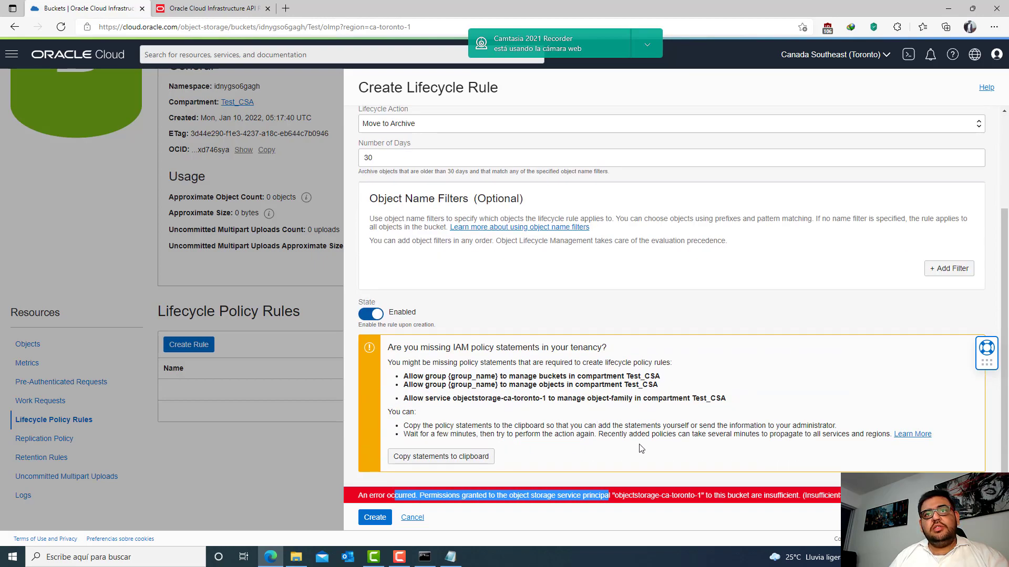
scroll(630, 452, "up", 3)
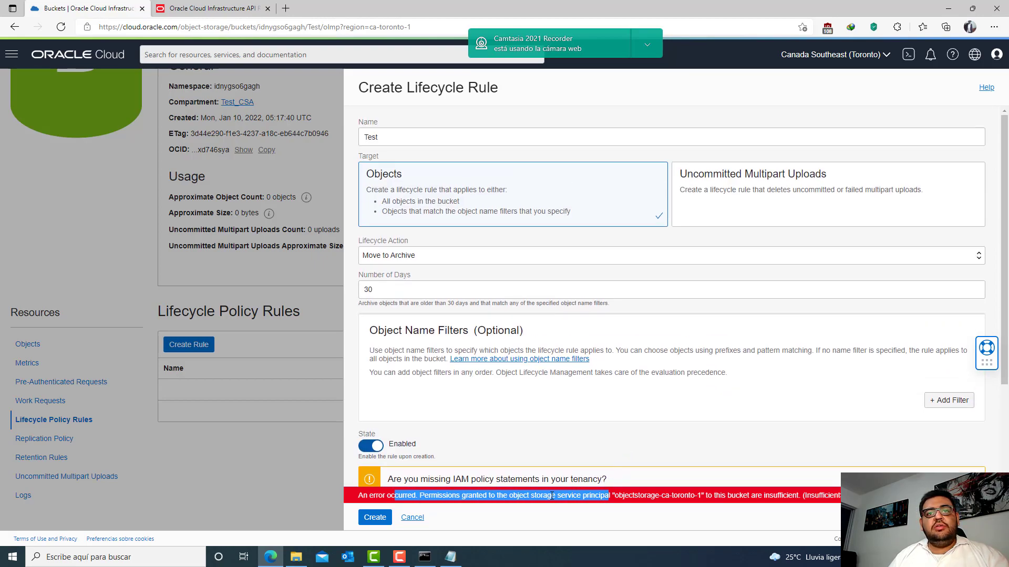
left_click(663, 479)
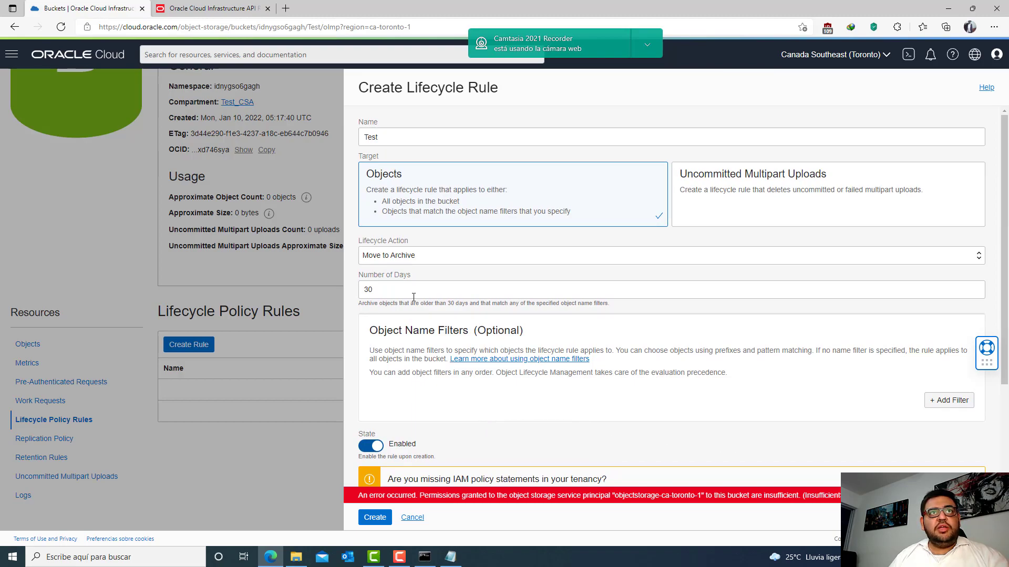
Switch the lifecycle action to Delete, then cancel the rule so no rules exist.
left_click(446, 258)
left_click(402, 262)
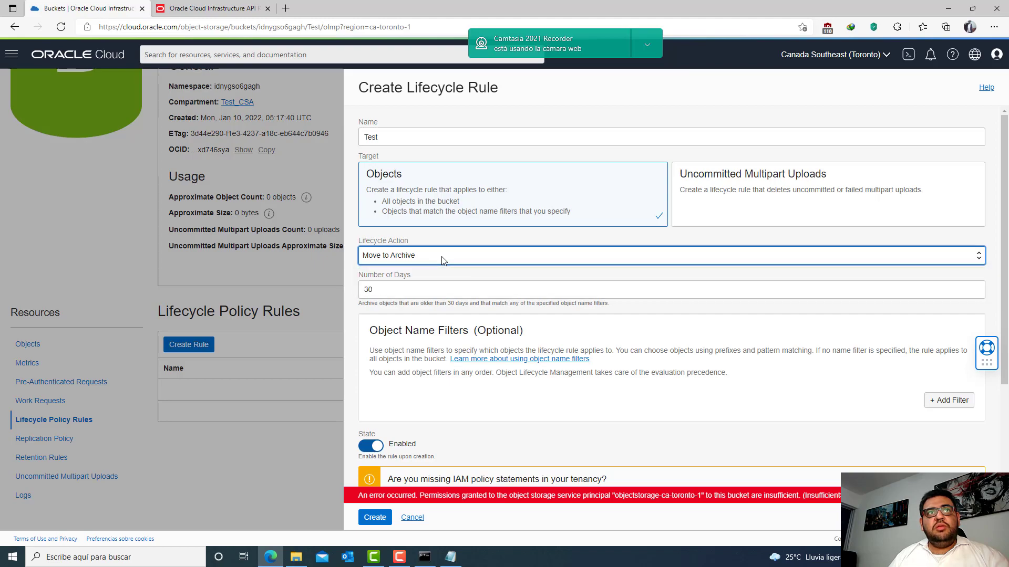
left_click(424, 260)
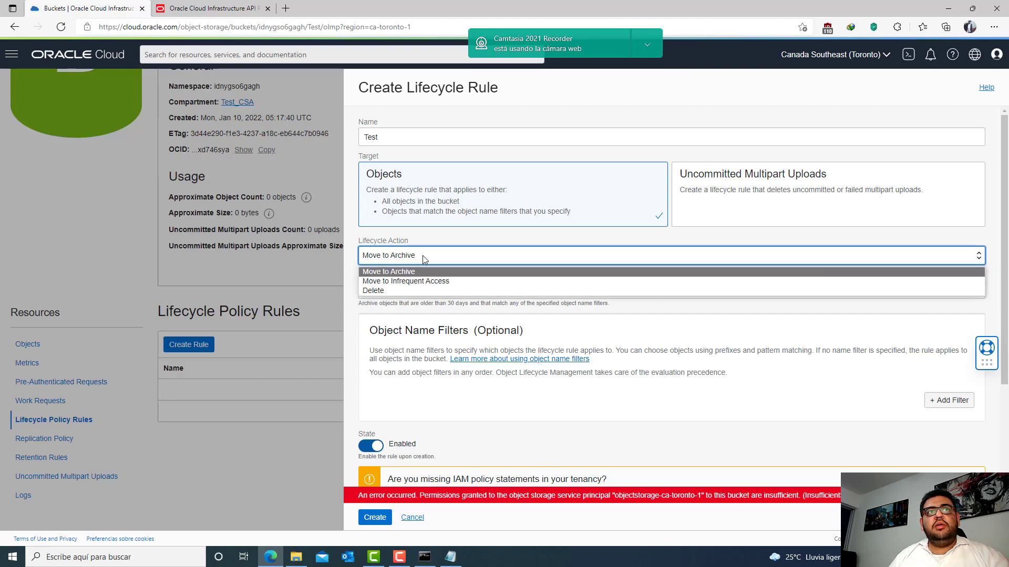
left_click(374, 290)
double_click(389, 297)
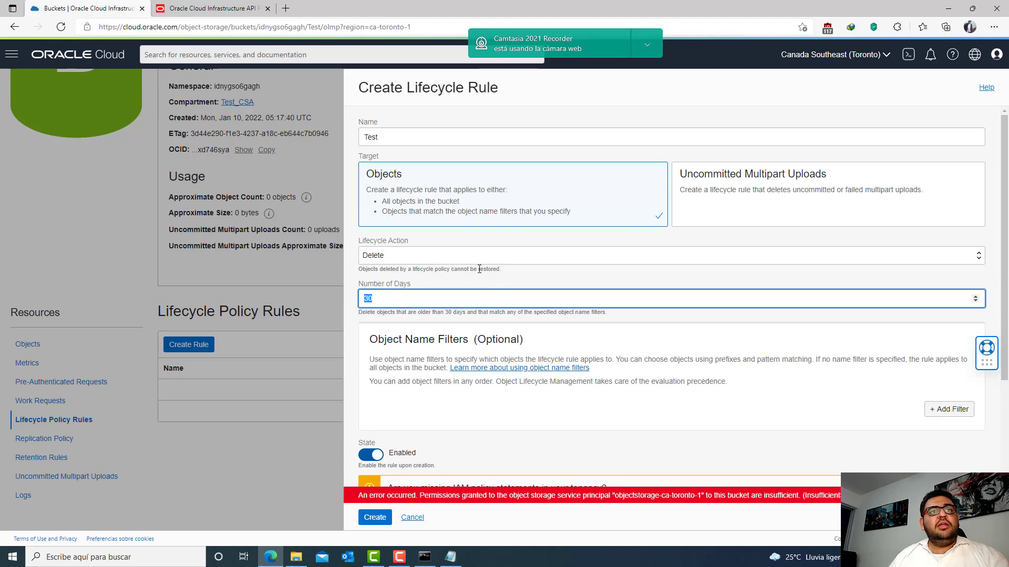
left_click(412, 518)
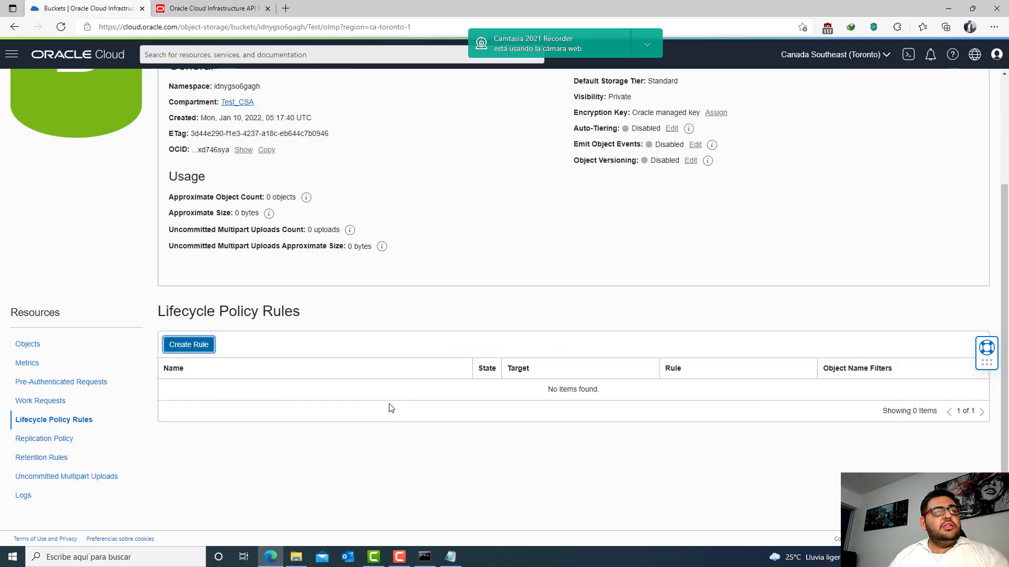
Show the Test bucket's Objects list and close CentOS5150.vmdk's actions menu without choosing anything.
scroll(294, 395, "up", 3)
scroll(225, 395, "down", 3)
left_click(29, 345)
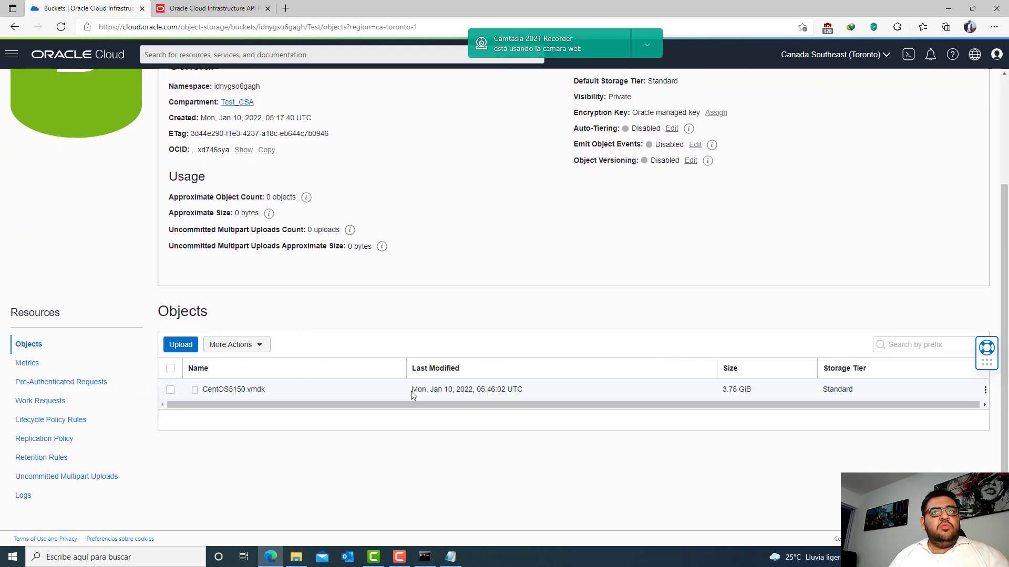
left_click(985, 389)
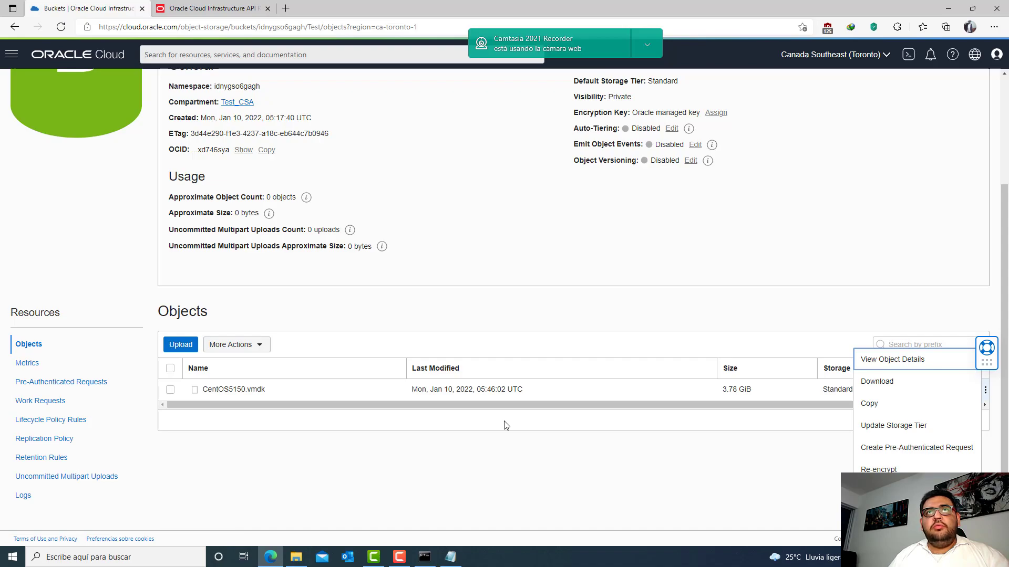
left_click(394, 436)
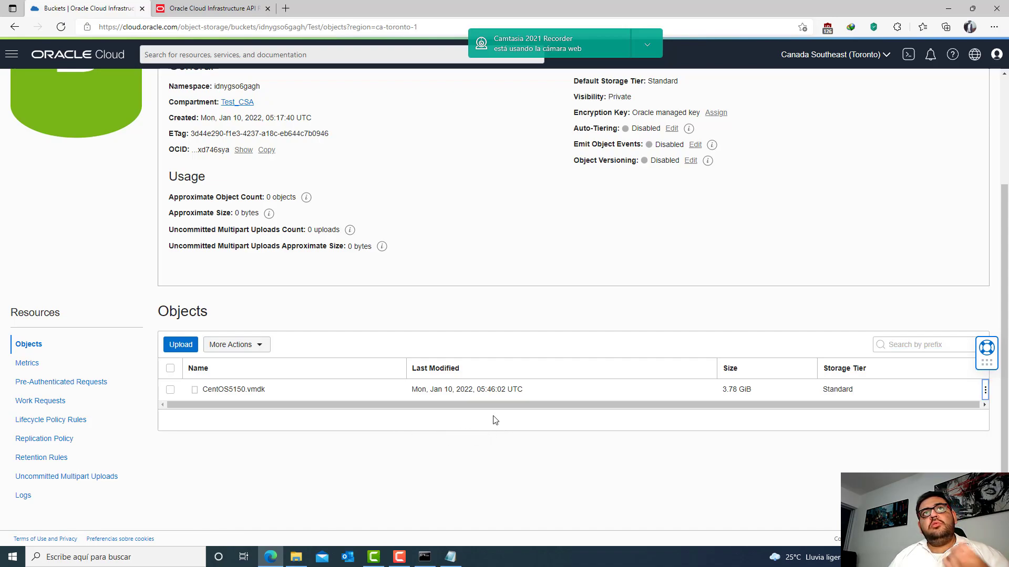